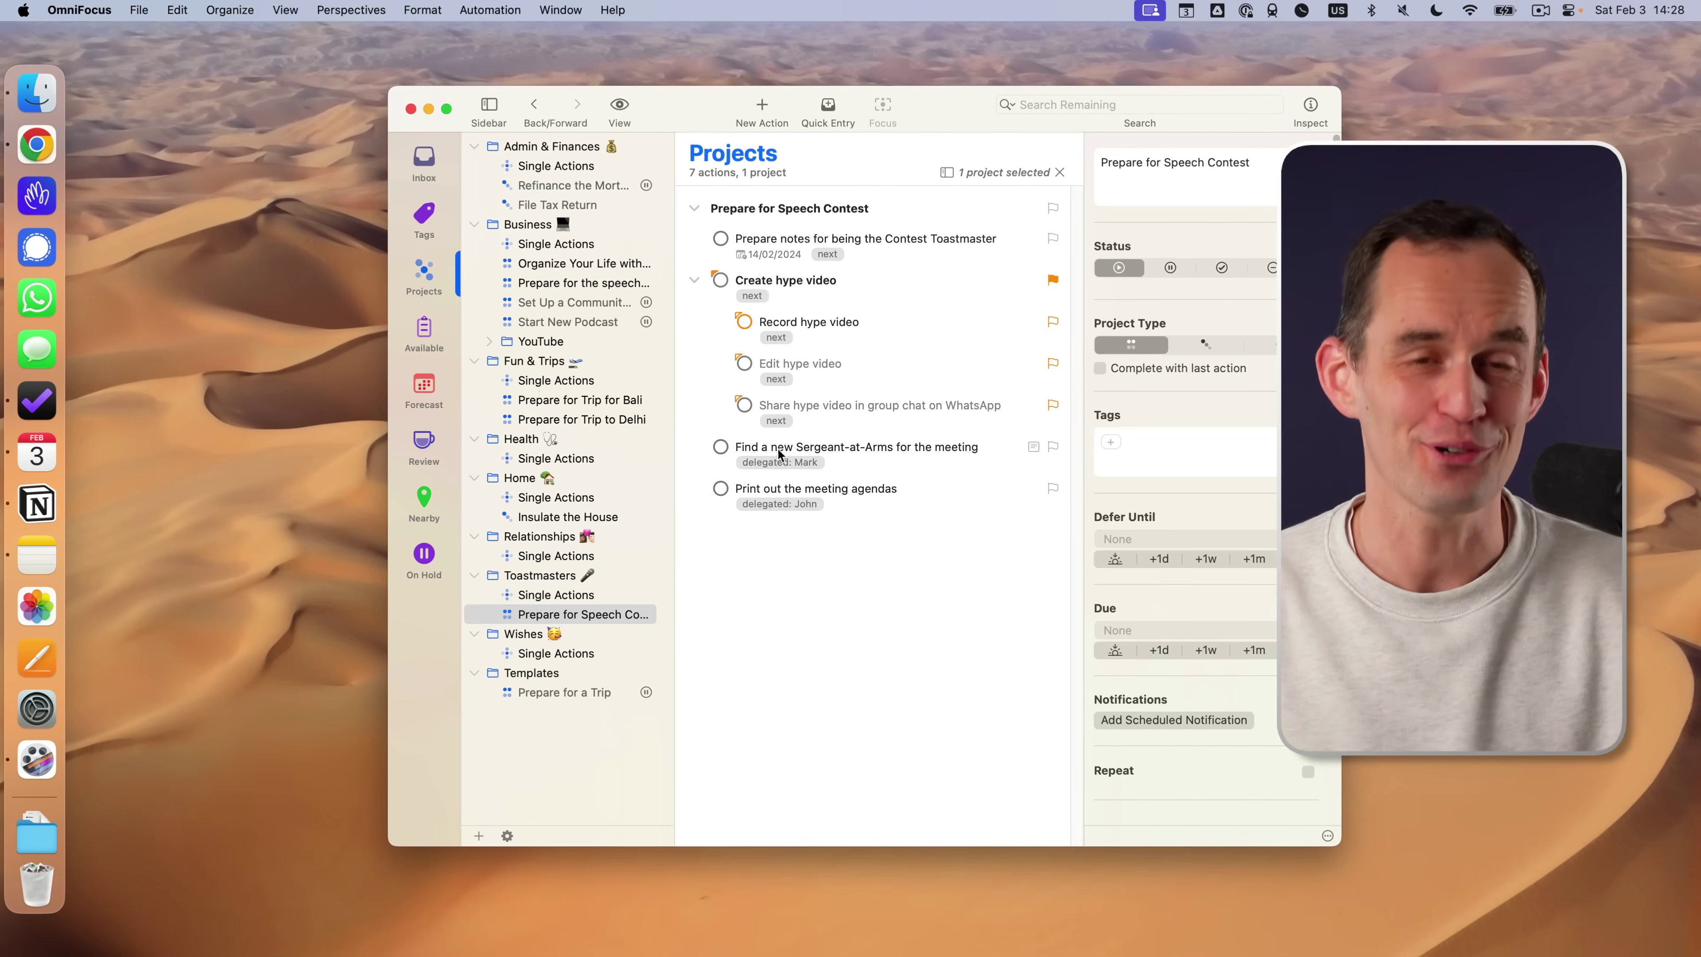
Put both sub-tags under the delegated tag on hold.
click(424, 221)
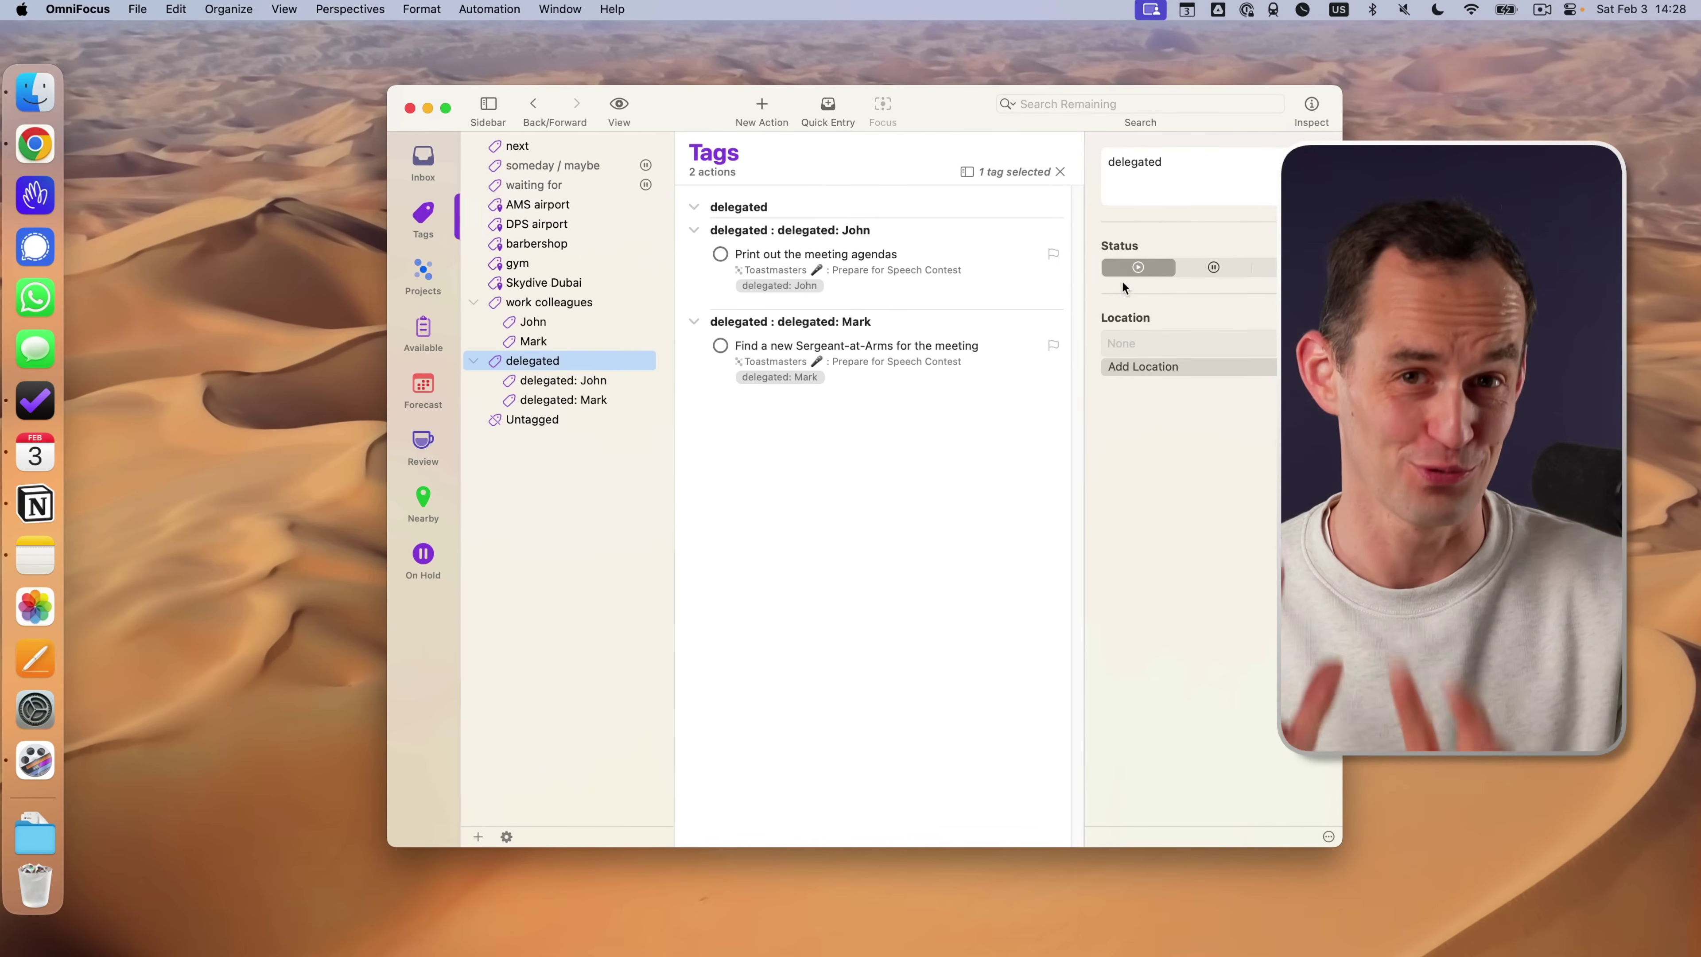
click(565, 380)
shift+click(564, 400)
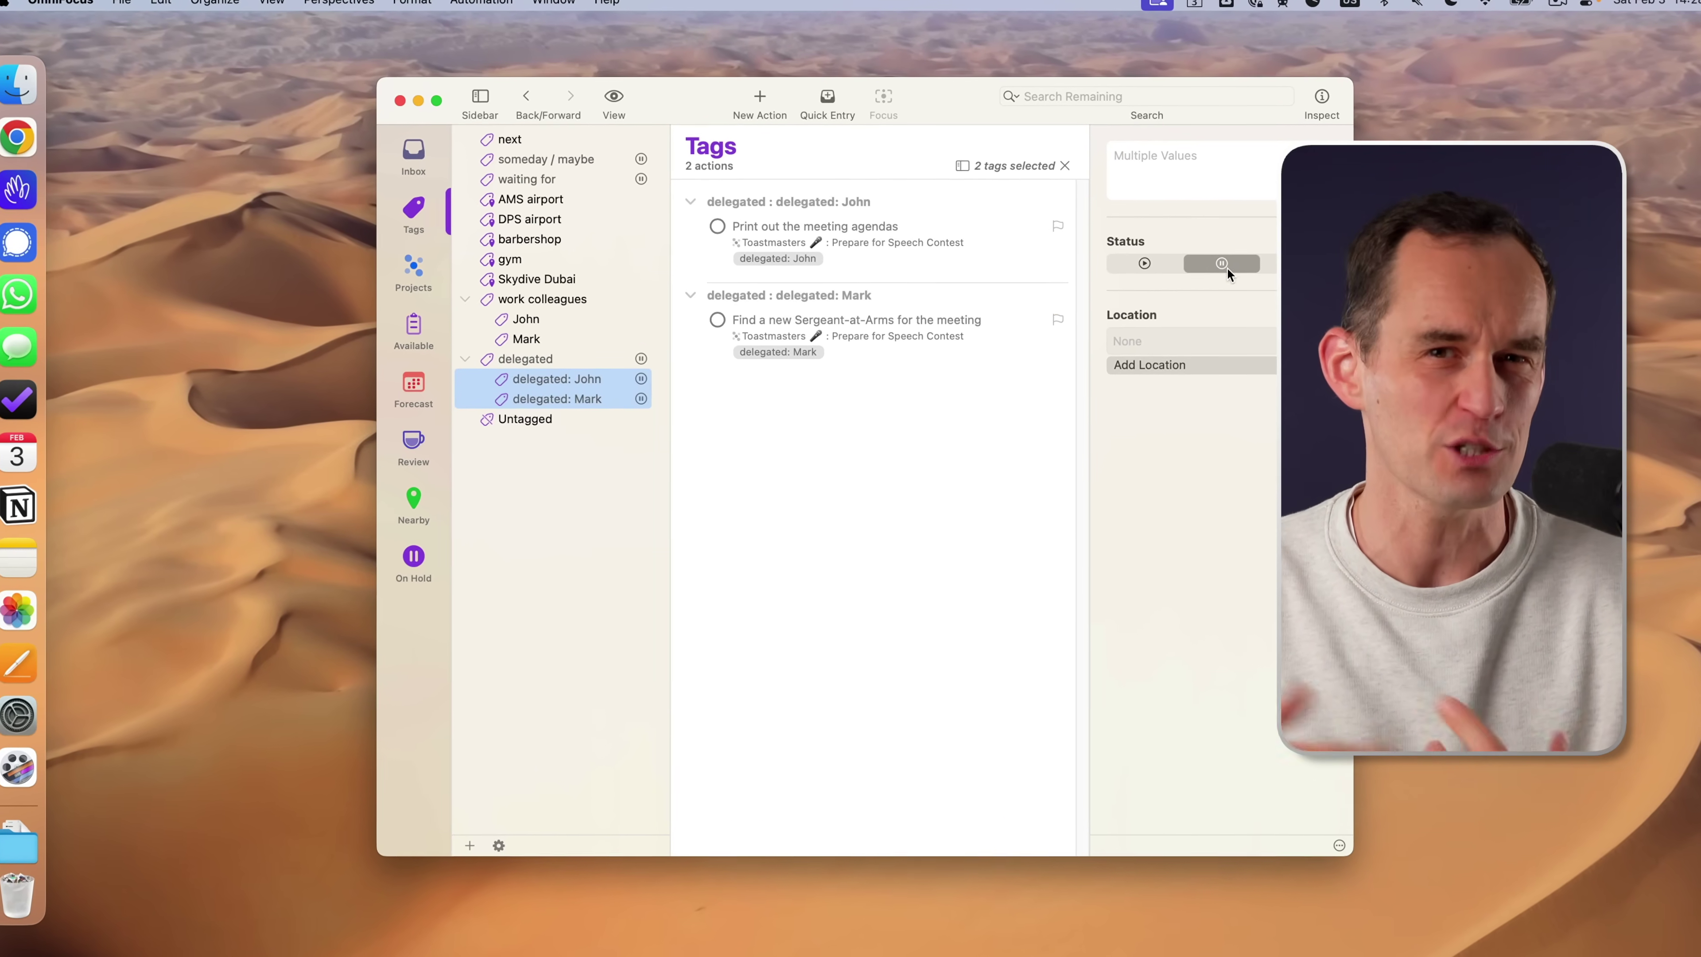
Check the two delegated actions in the Prepare for Speech Contest project.
key(super+2)
click(953, 449)
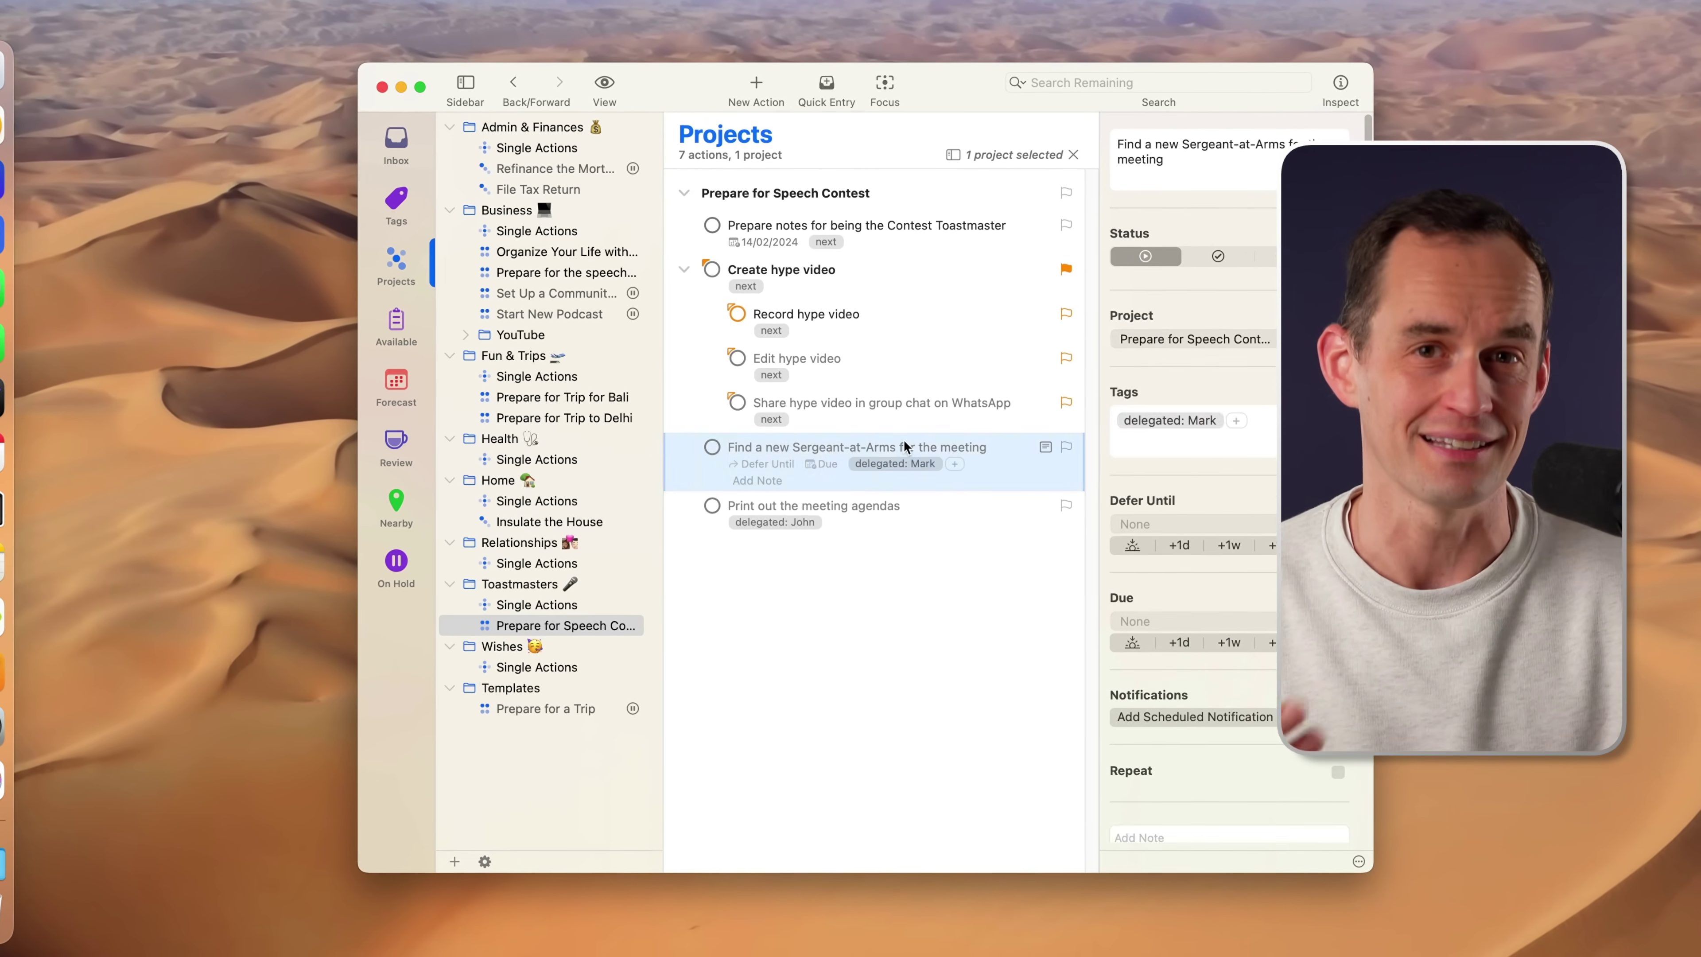
click(817, 529)
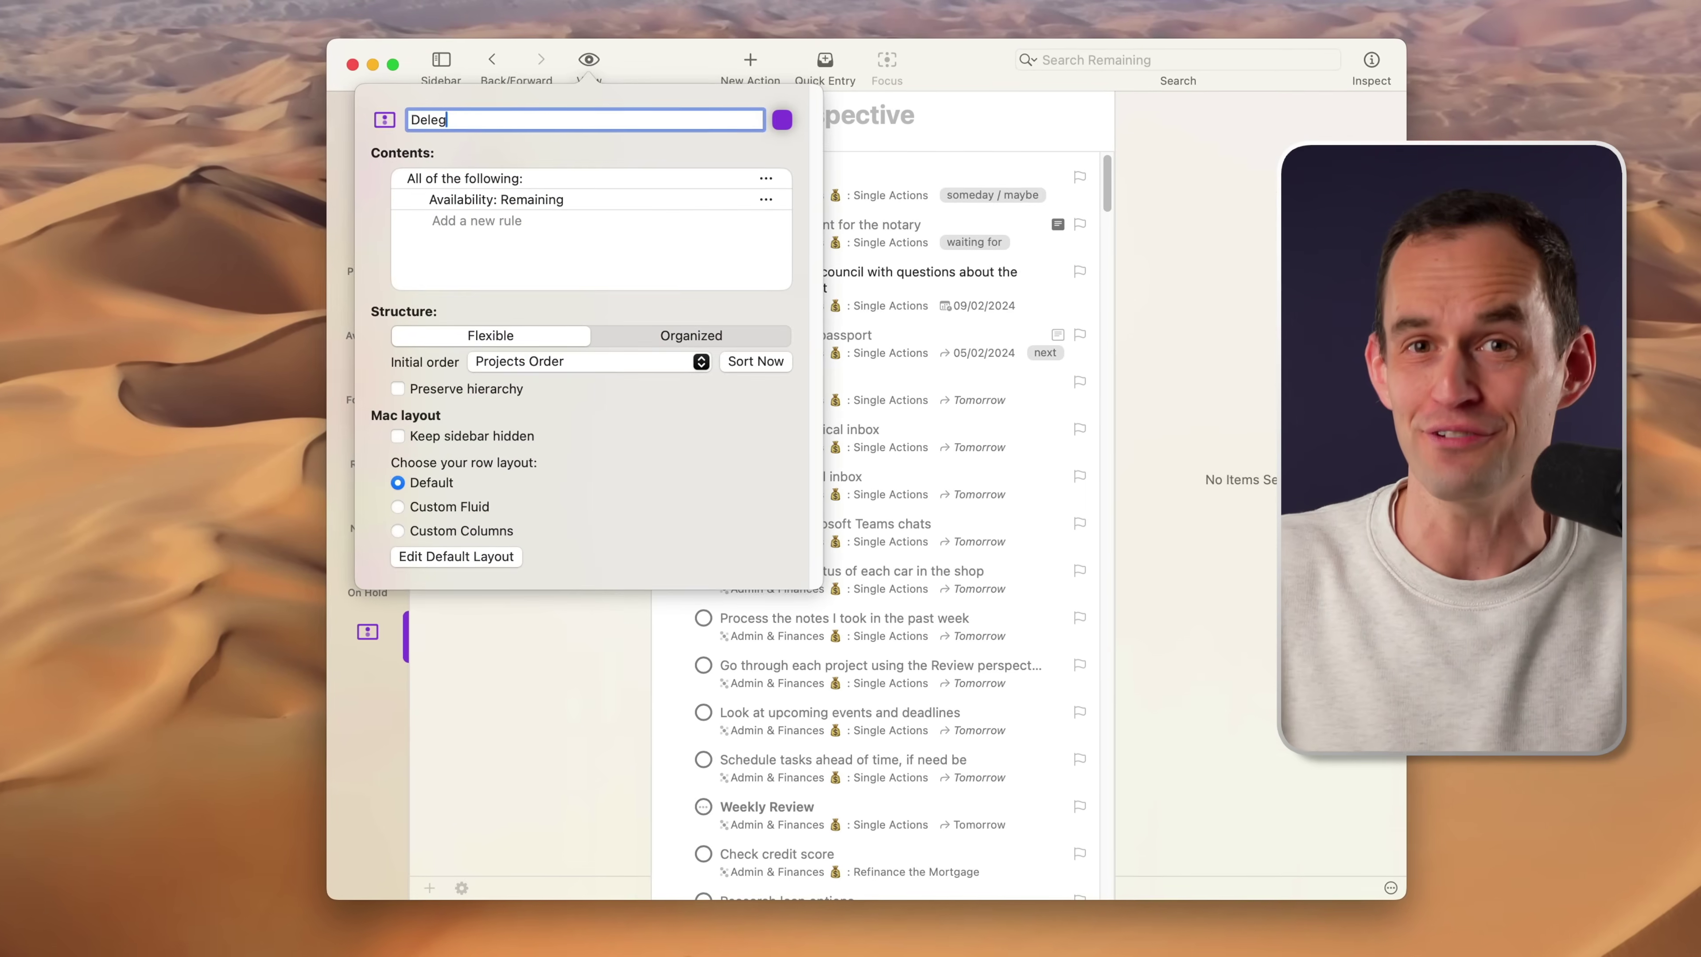
Give the custom perspective Delegated a group-of-people icon and limit its contents to items tagged delegated.
click(380, 119)
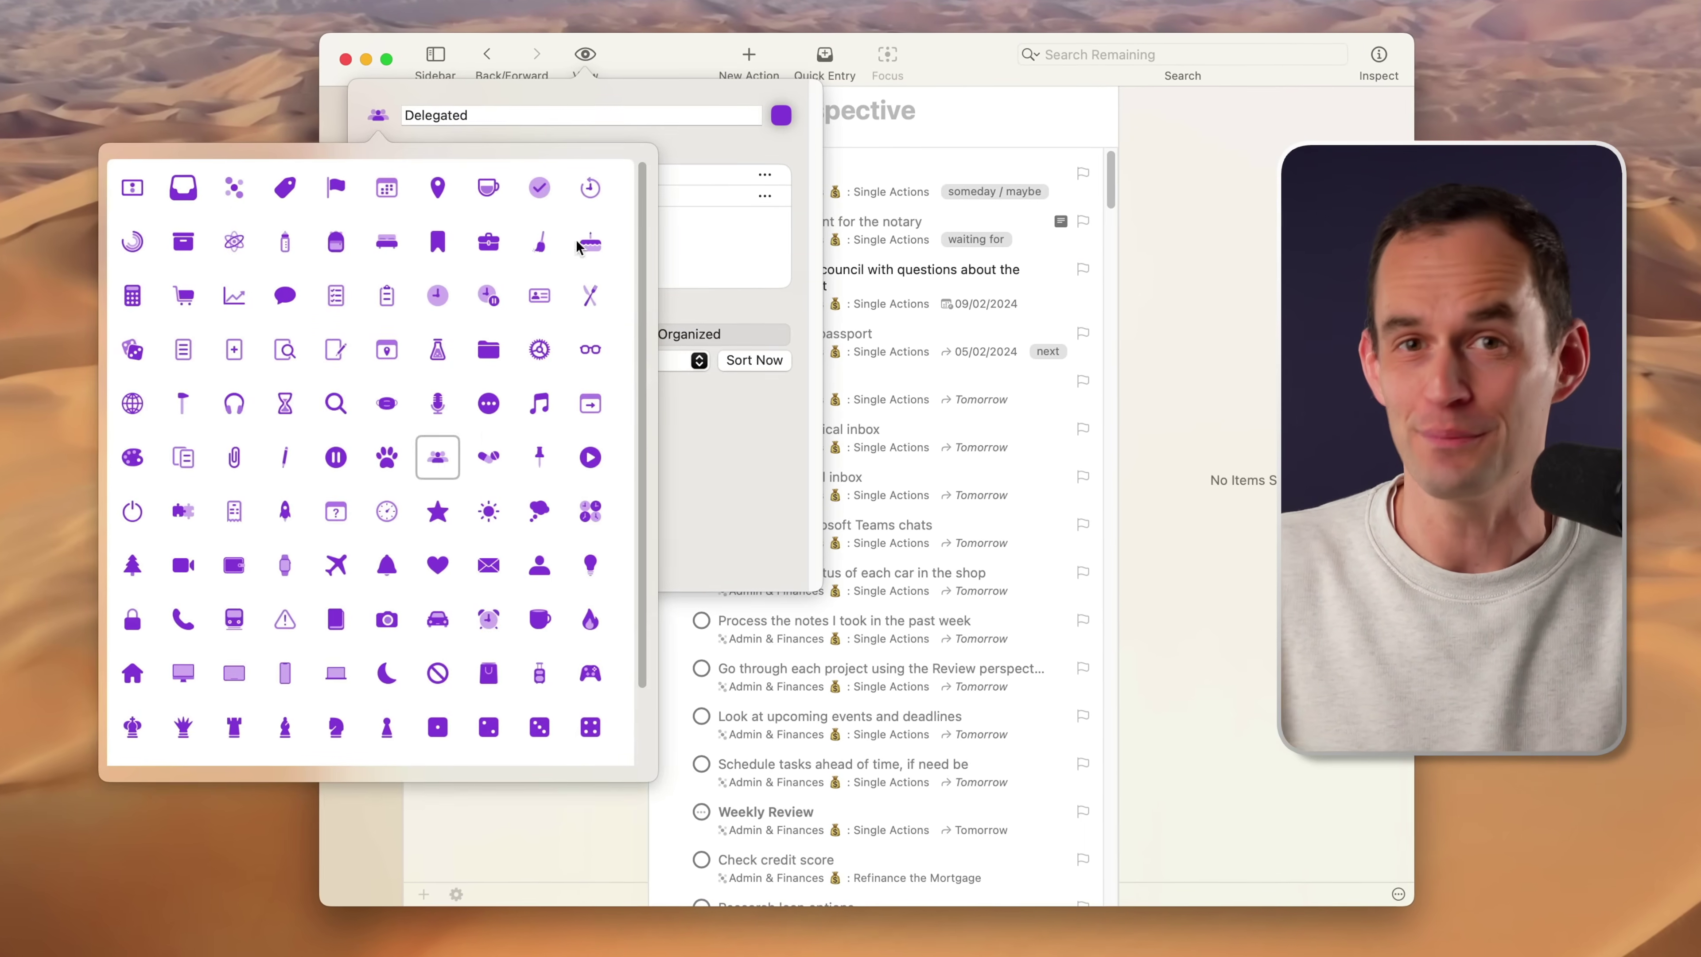
click(440, 457)
click(448, 213)
click(494, 429)
text(dele)
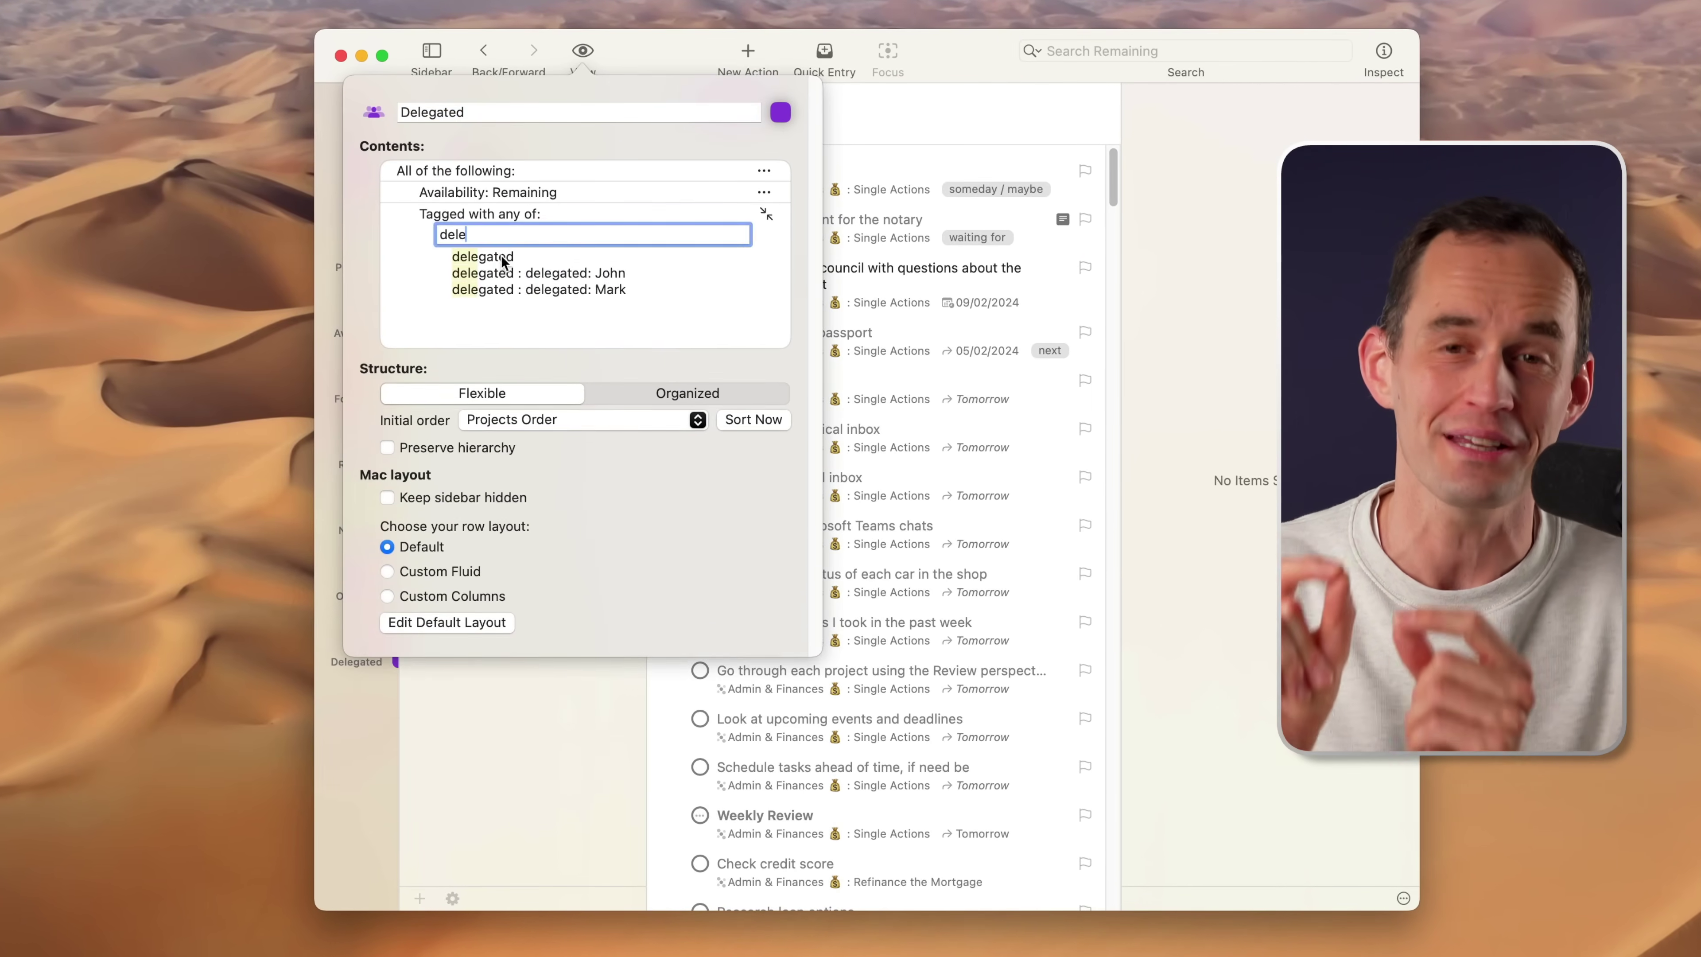
key(Return)
click(764, 193)
click(800, 349)
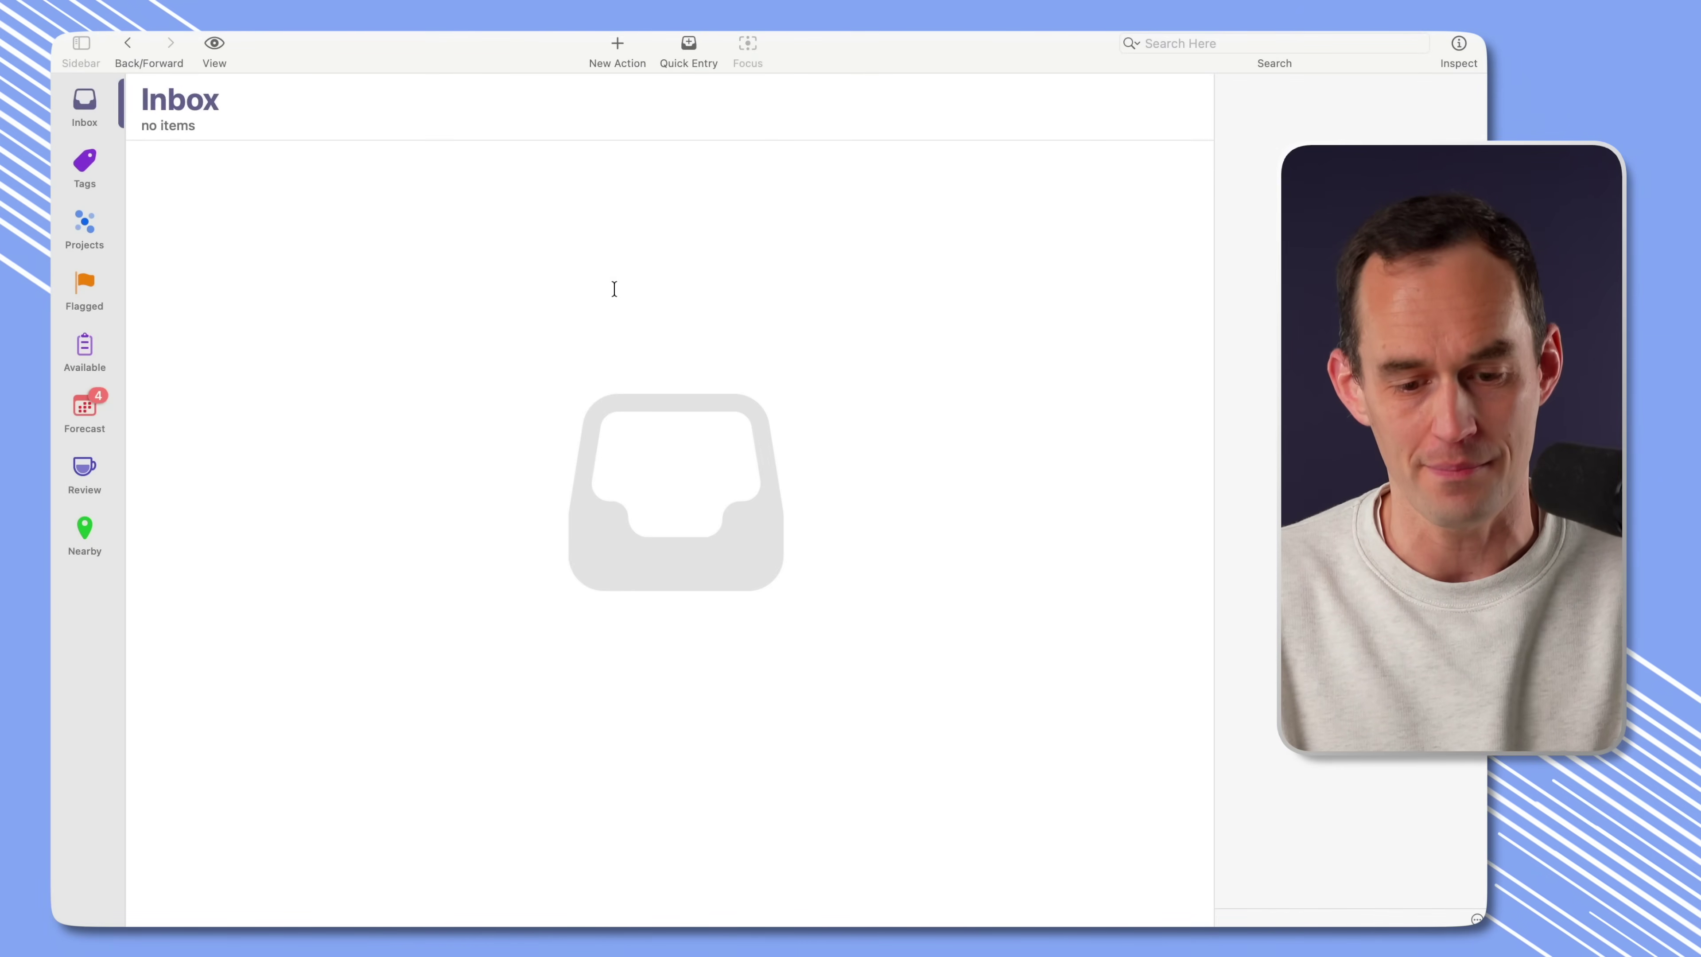
Add a new inbox action titled "Sign up for charity padel tournament".
key(super+n)
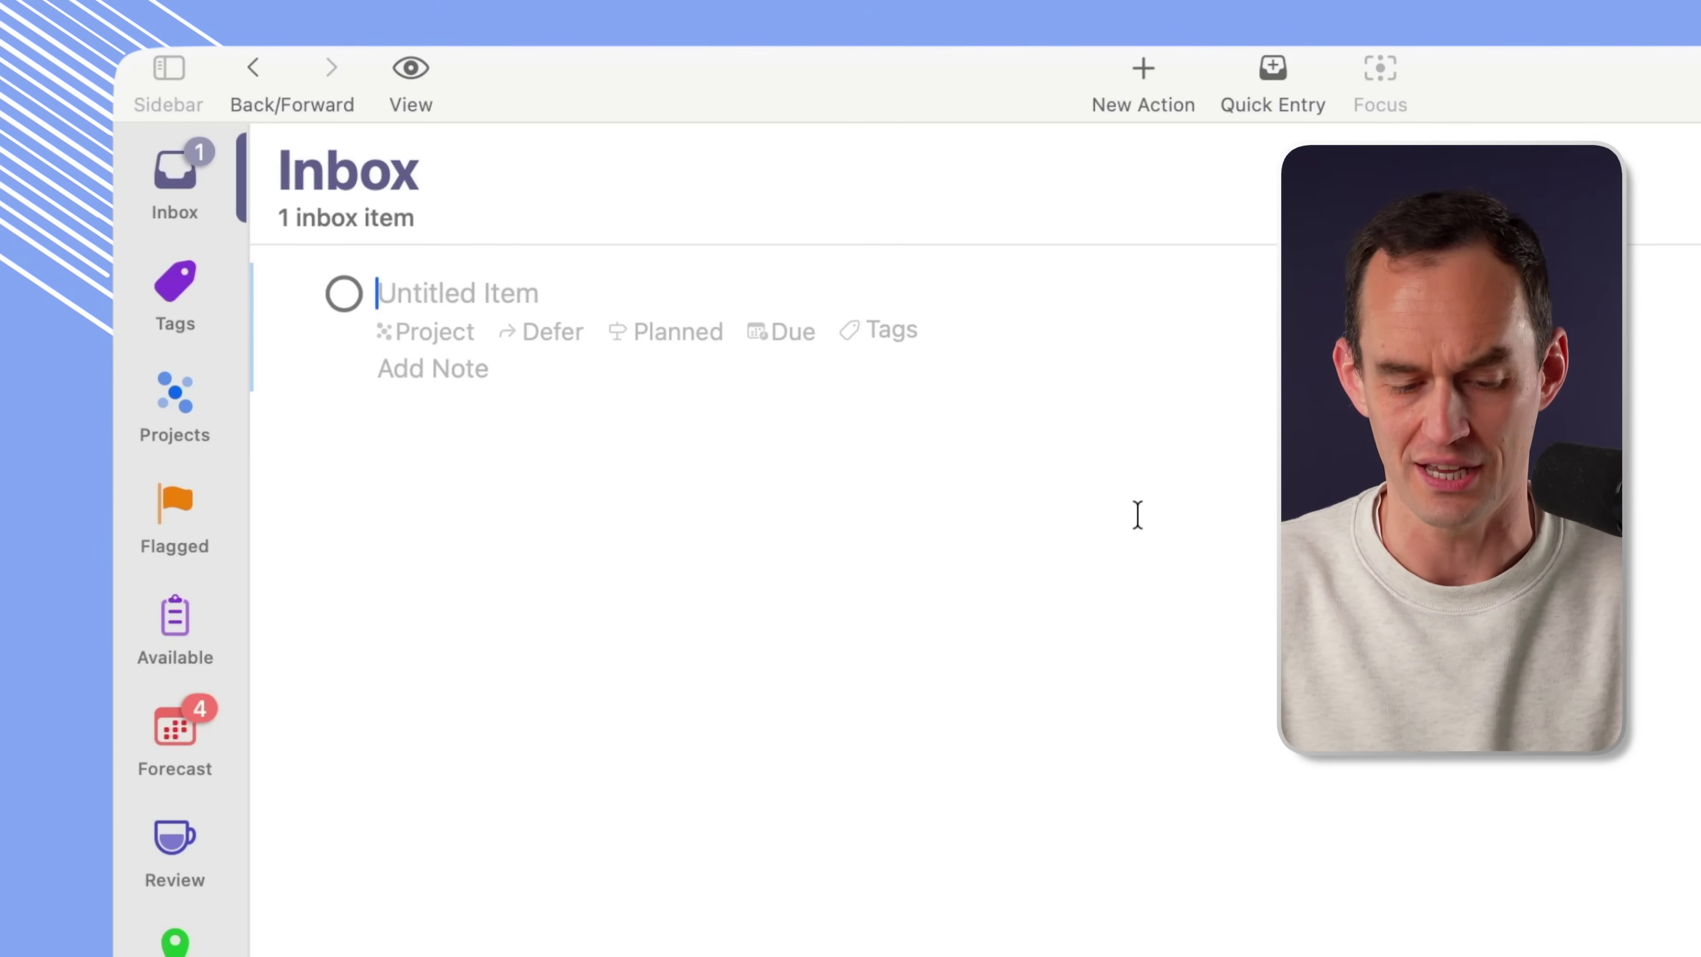
text(Sign up for cha)
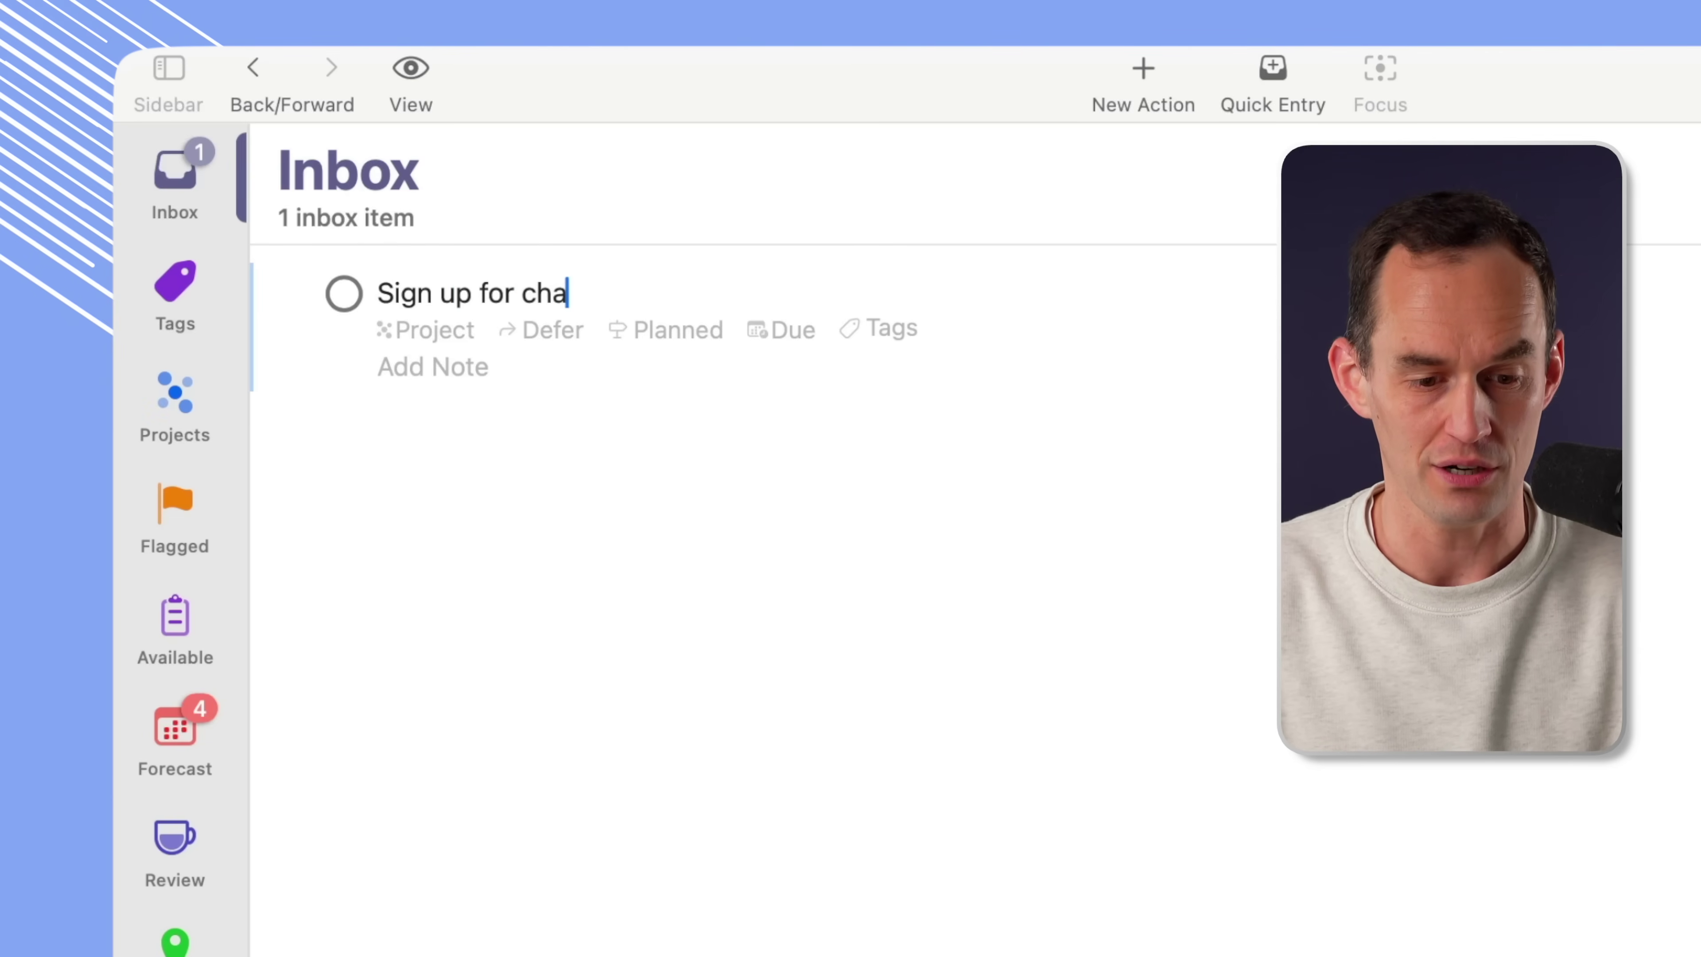
text(rity padel tou)
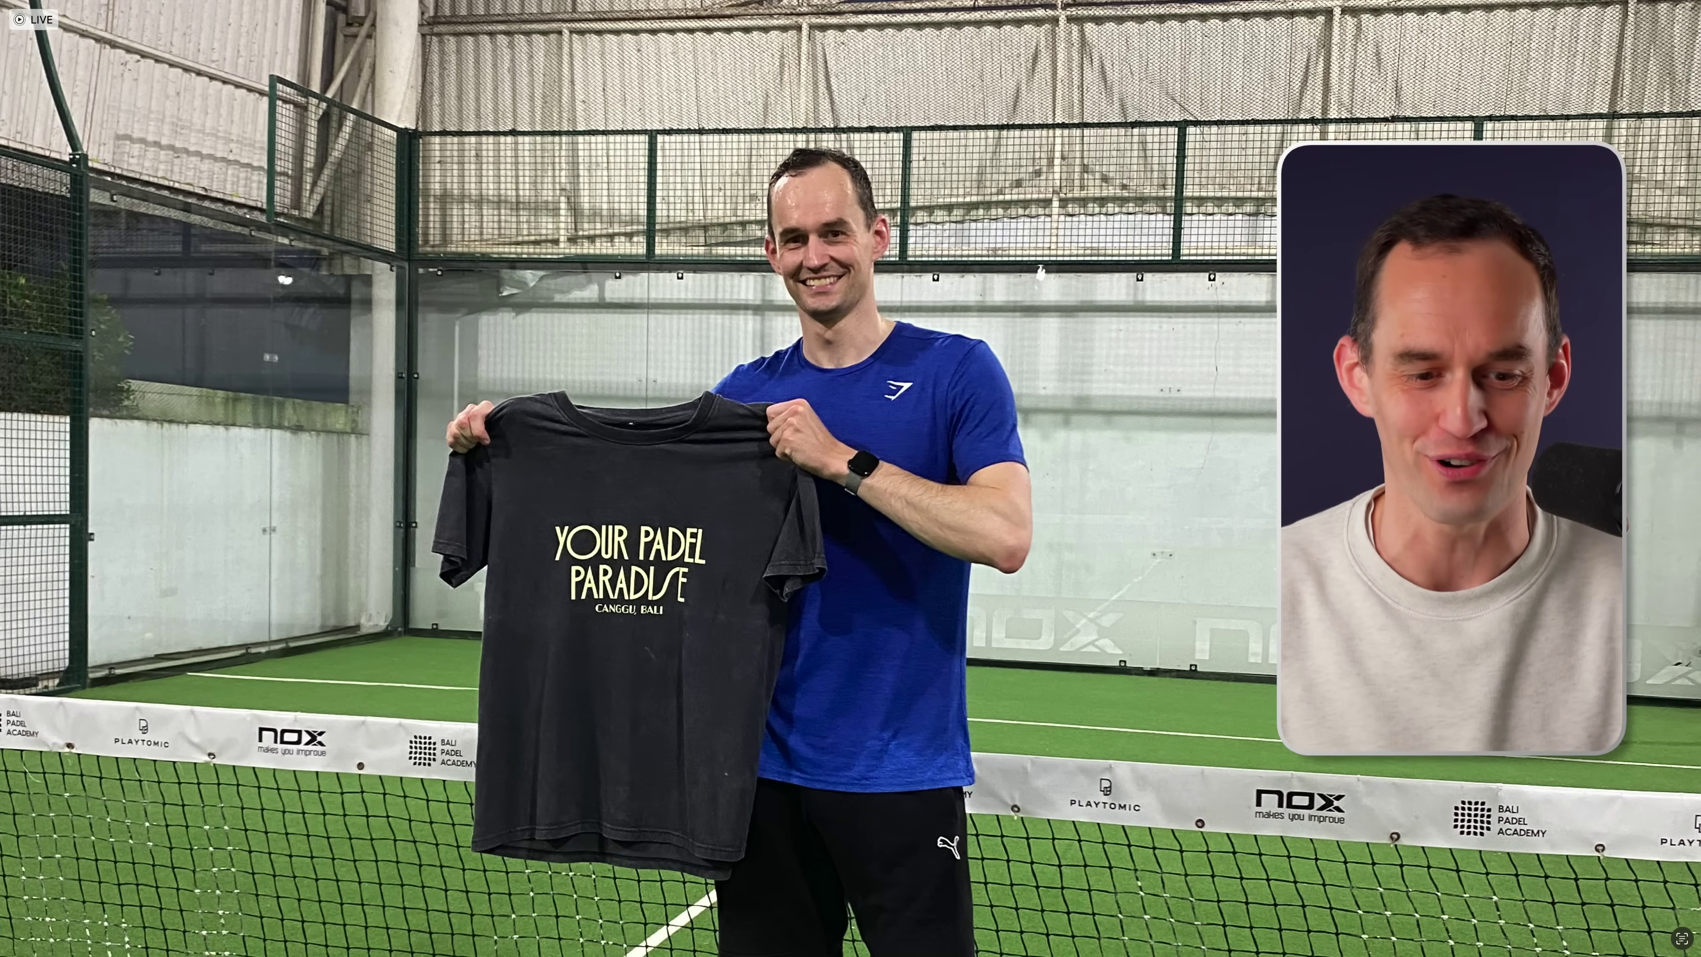
text(rnament)
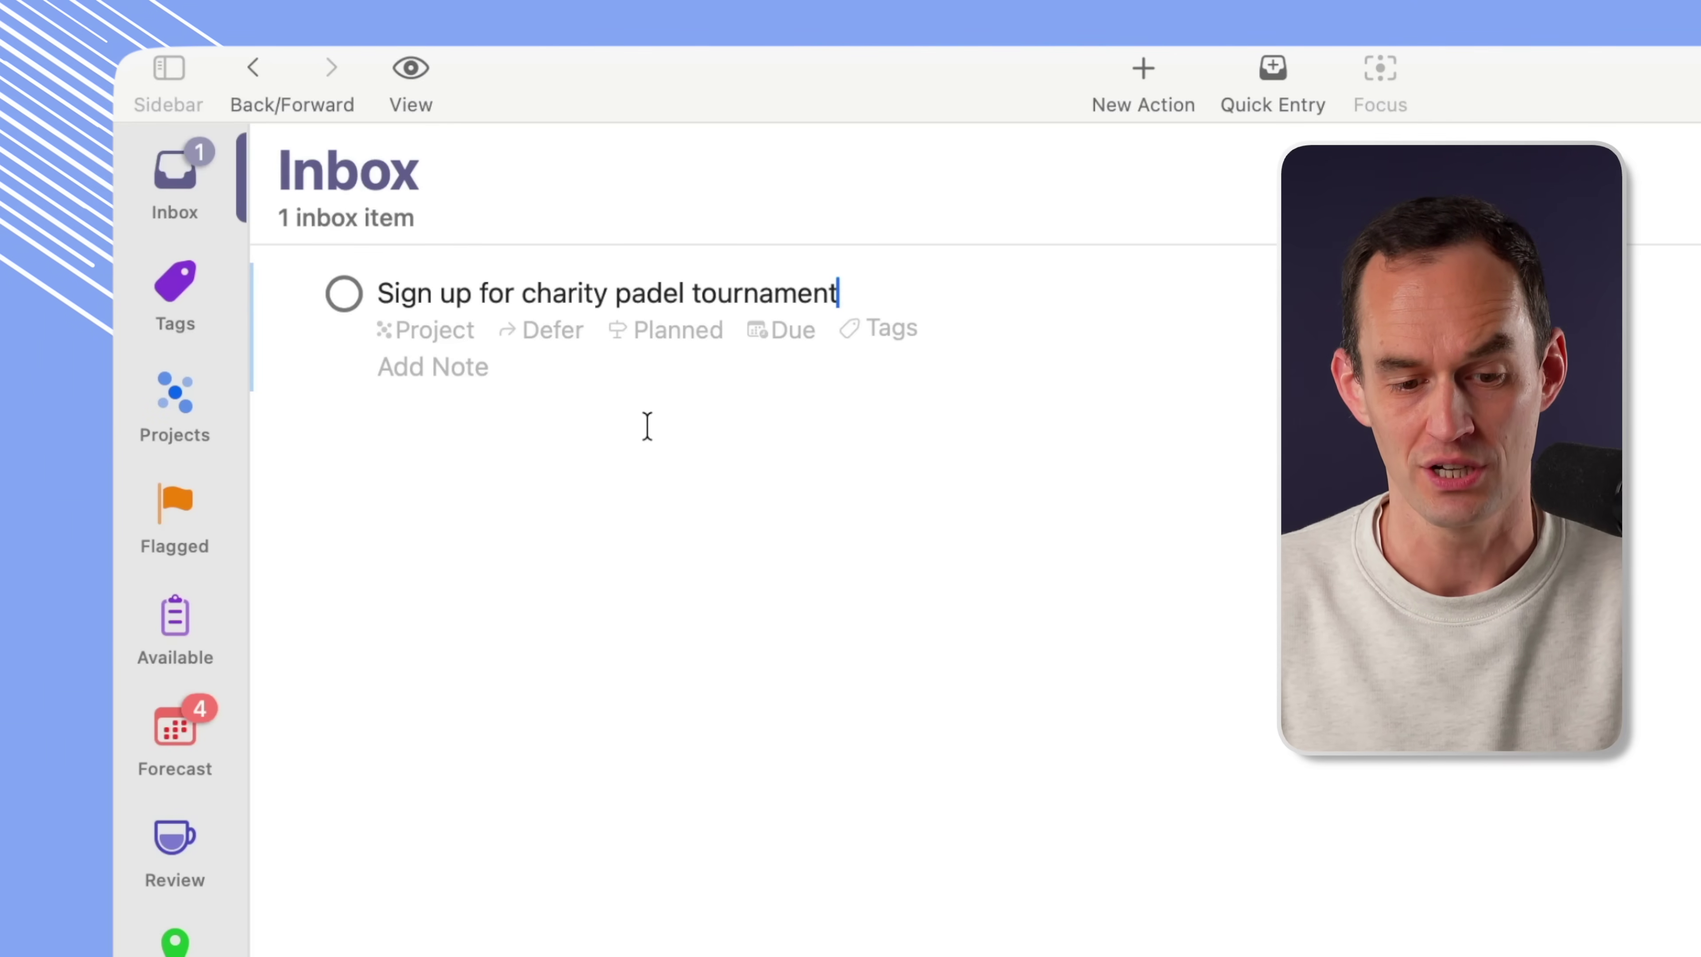
Set the planned date of the charity padel tournament action to today 8pm.
click(679, 316)
text(today )
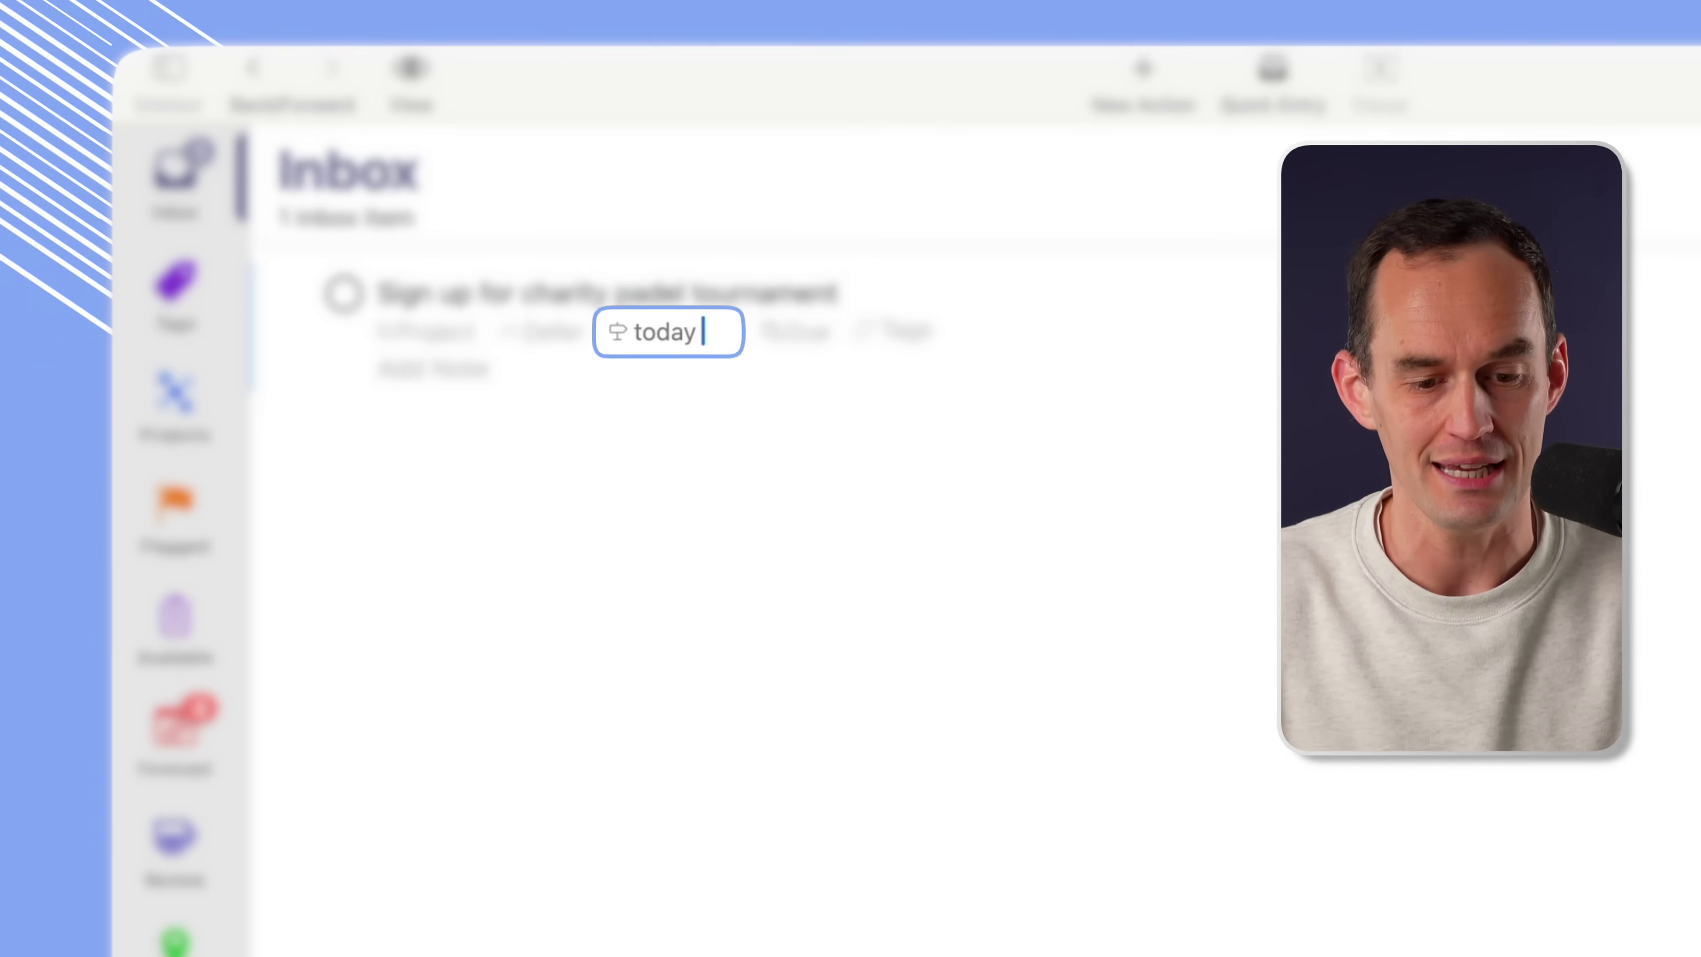
text(8pm)
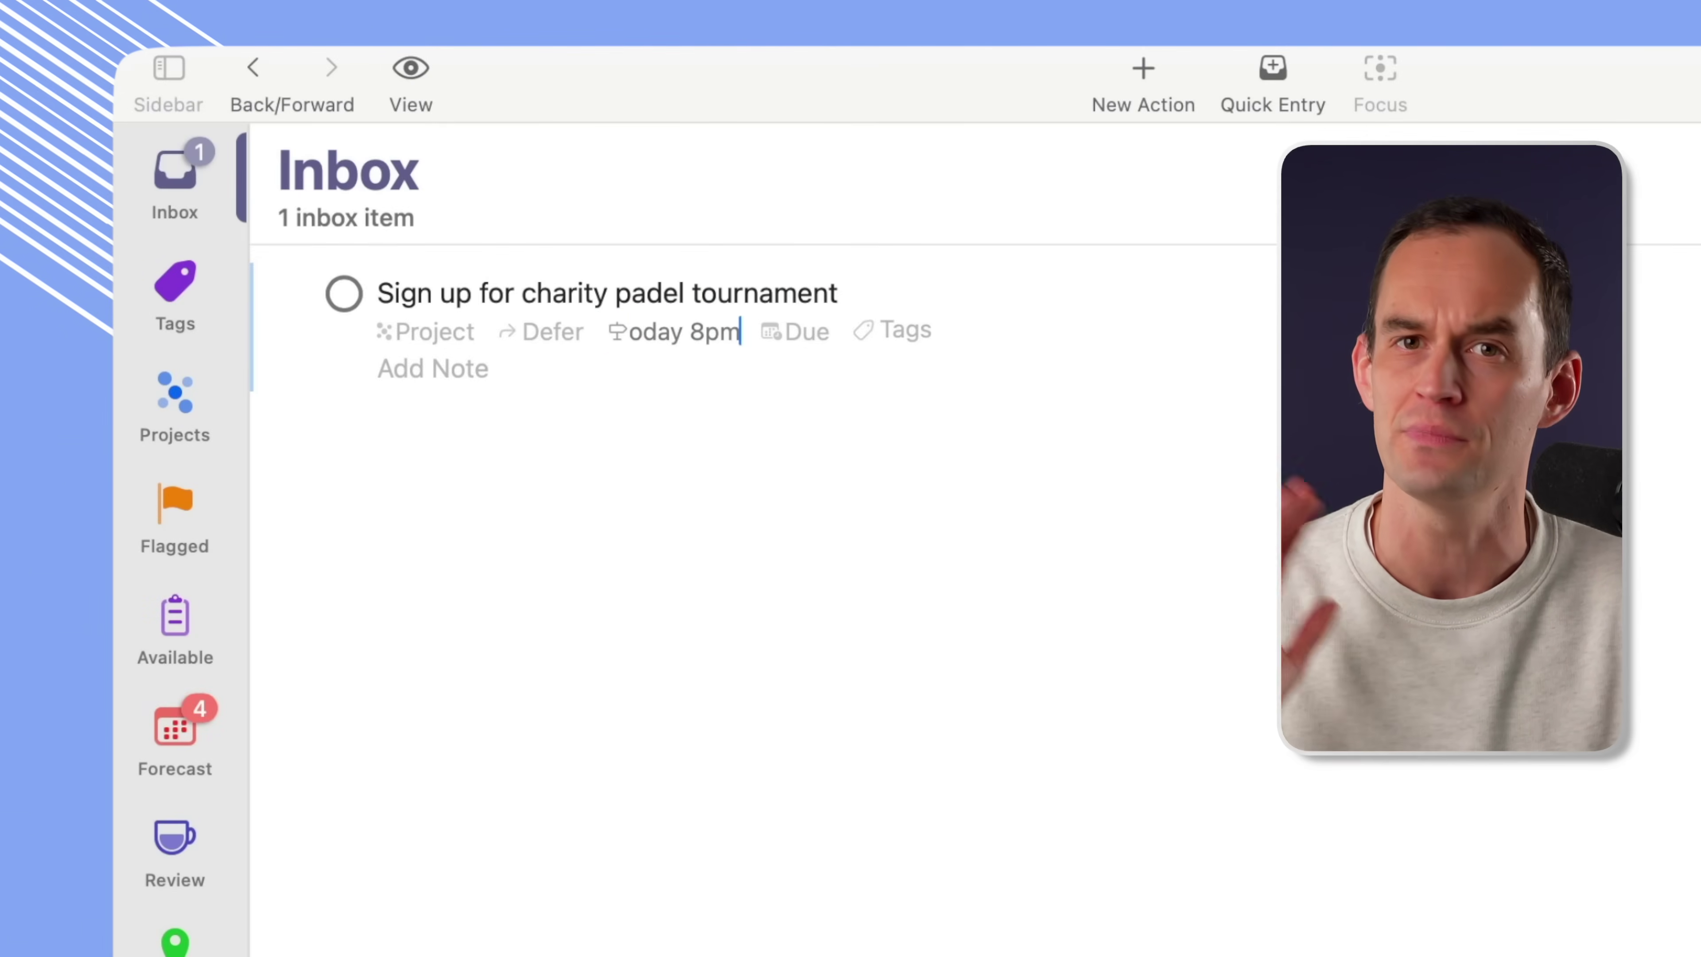
key(Return)
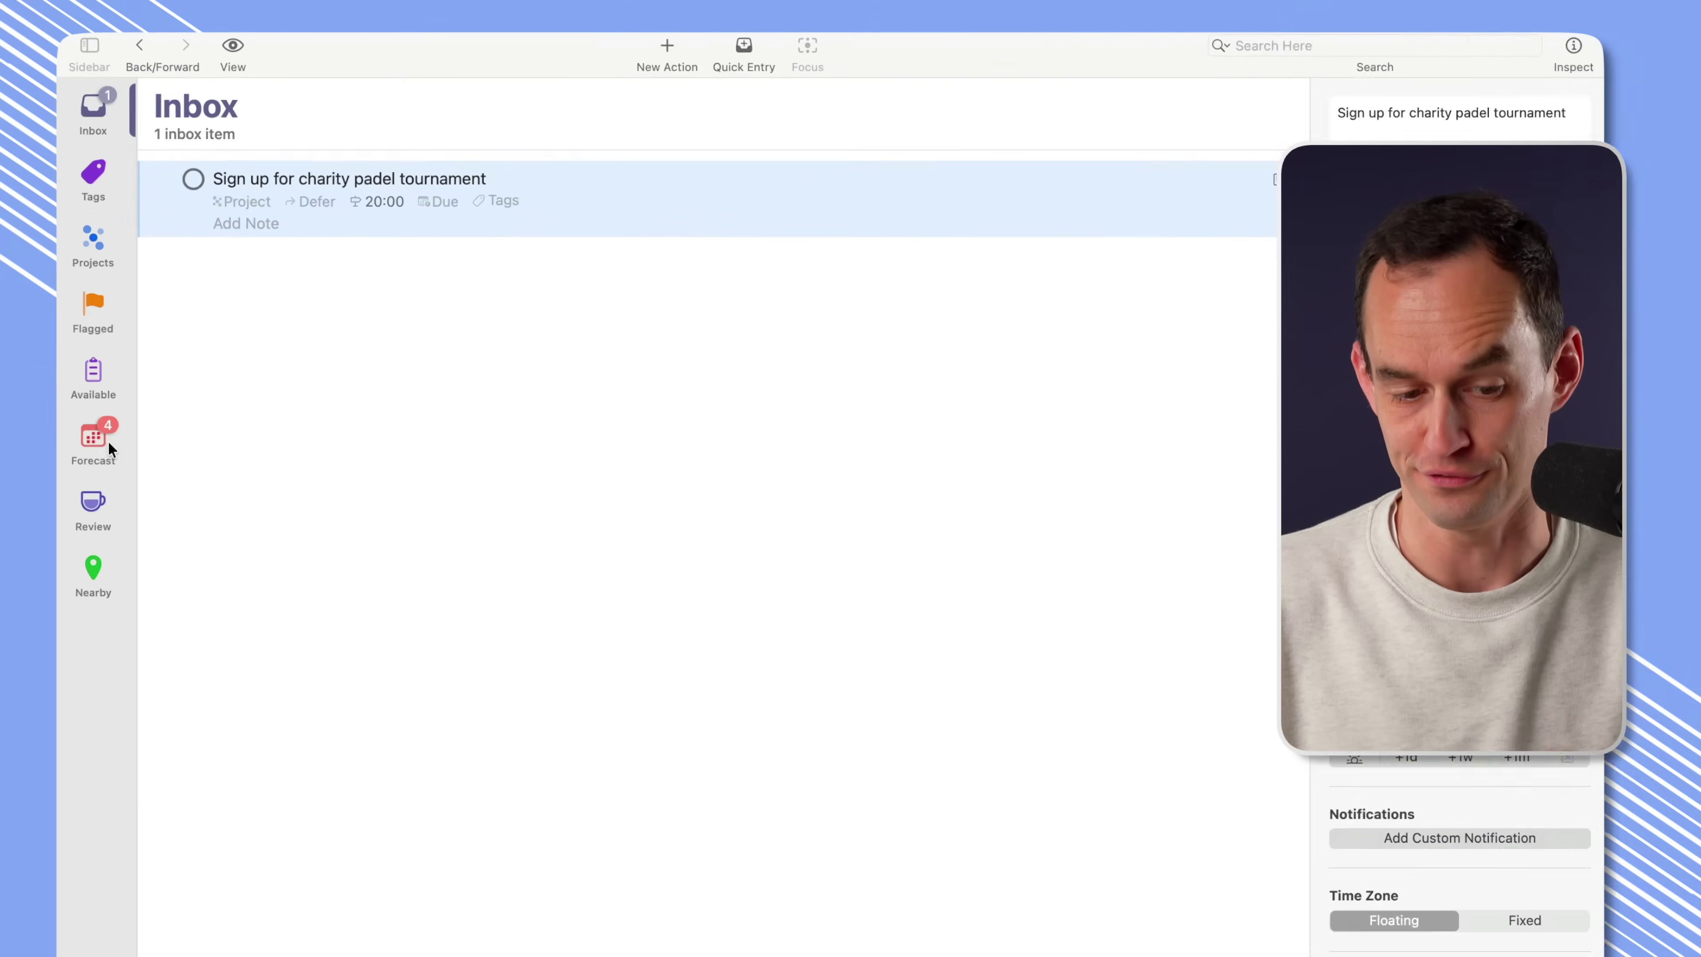
Show the charity padel tournament action in the Forecast and inspect its details.
click(197, 745)
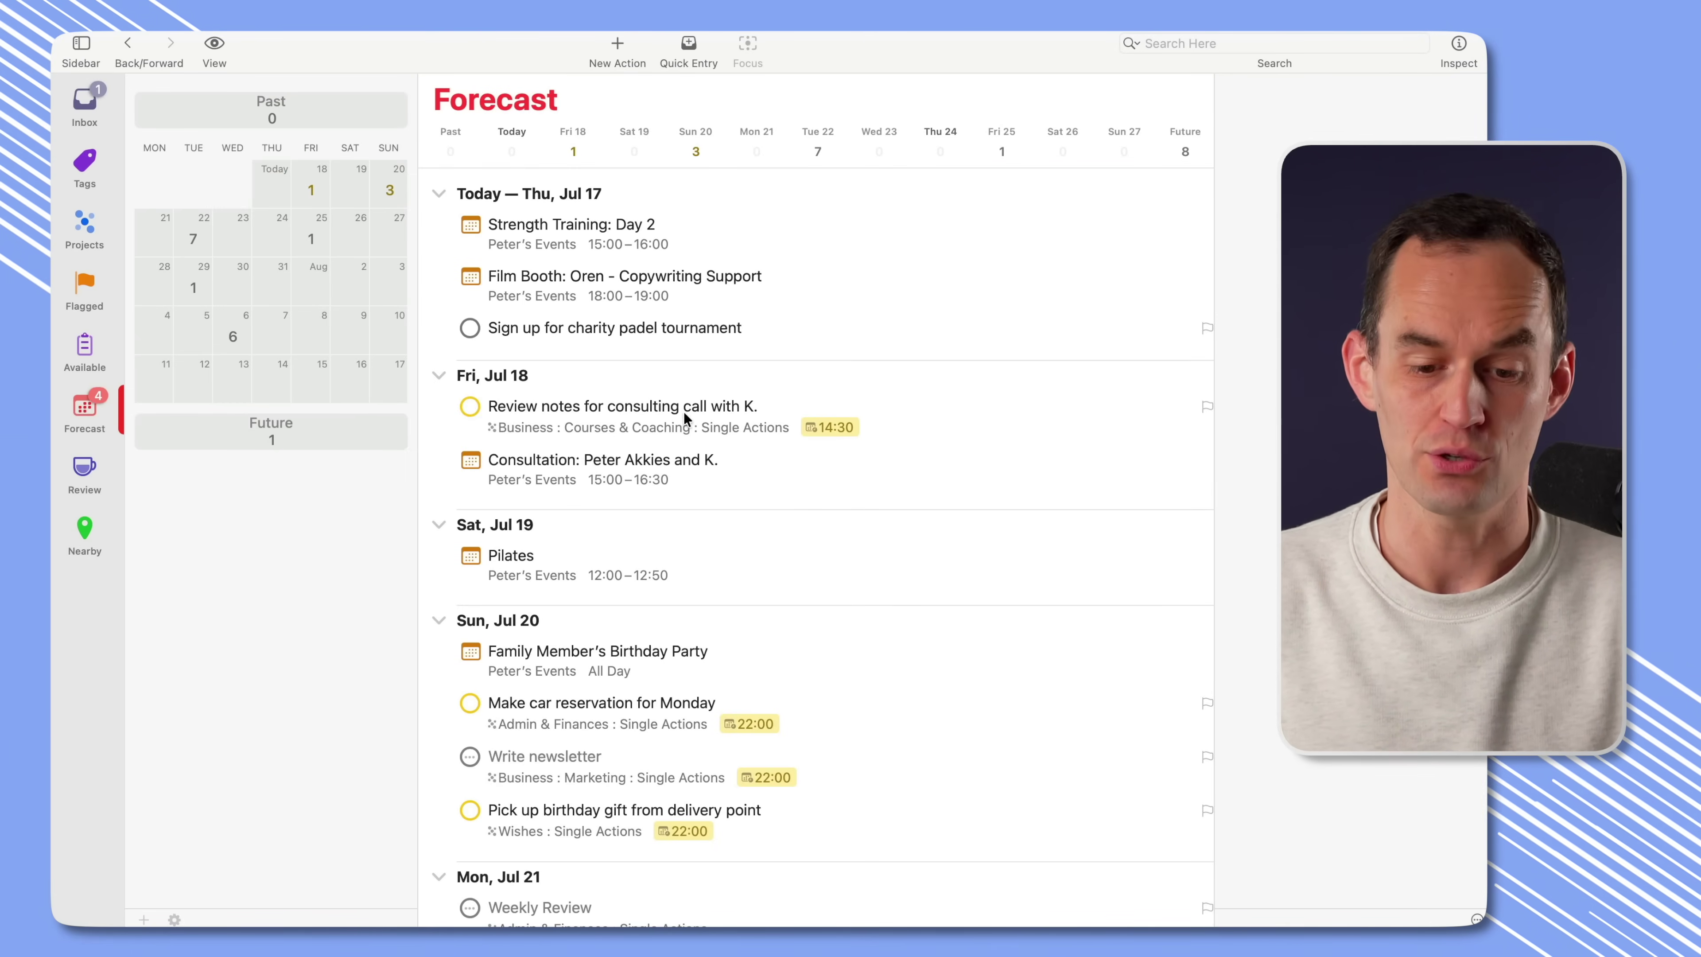
click(807, 330)
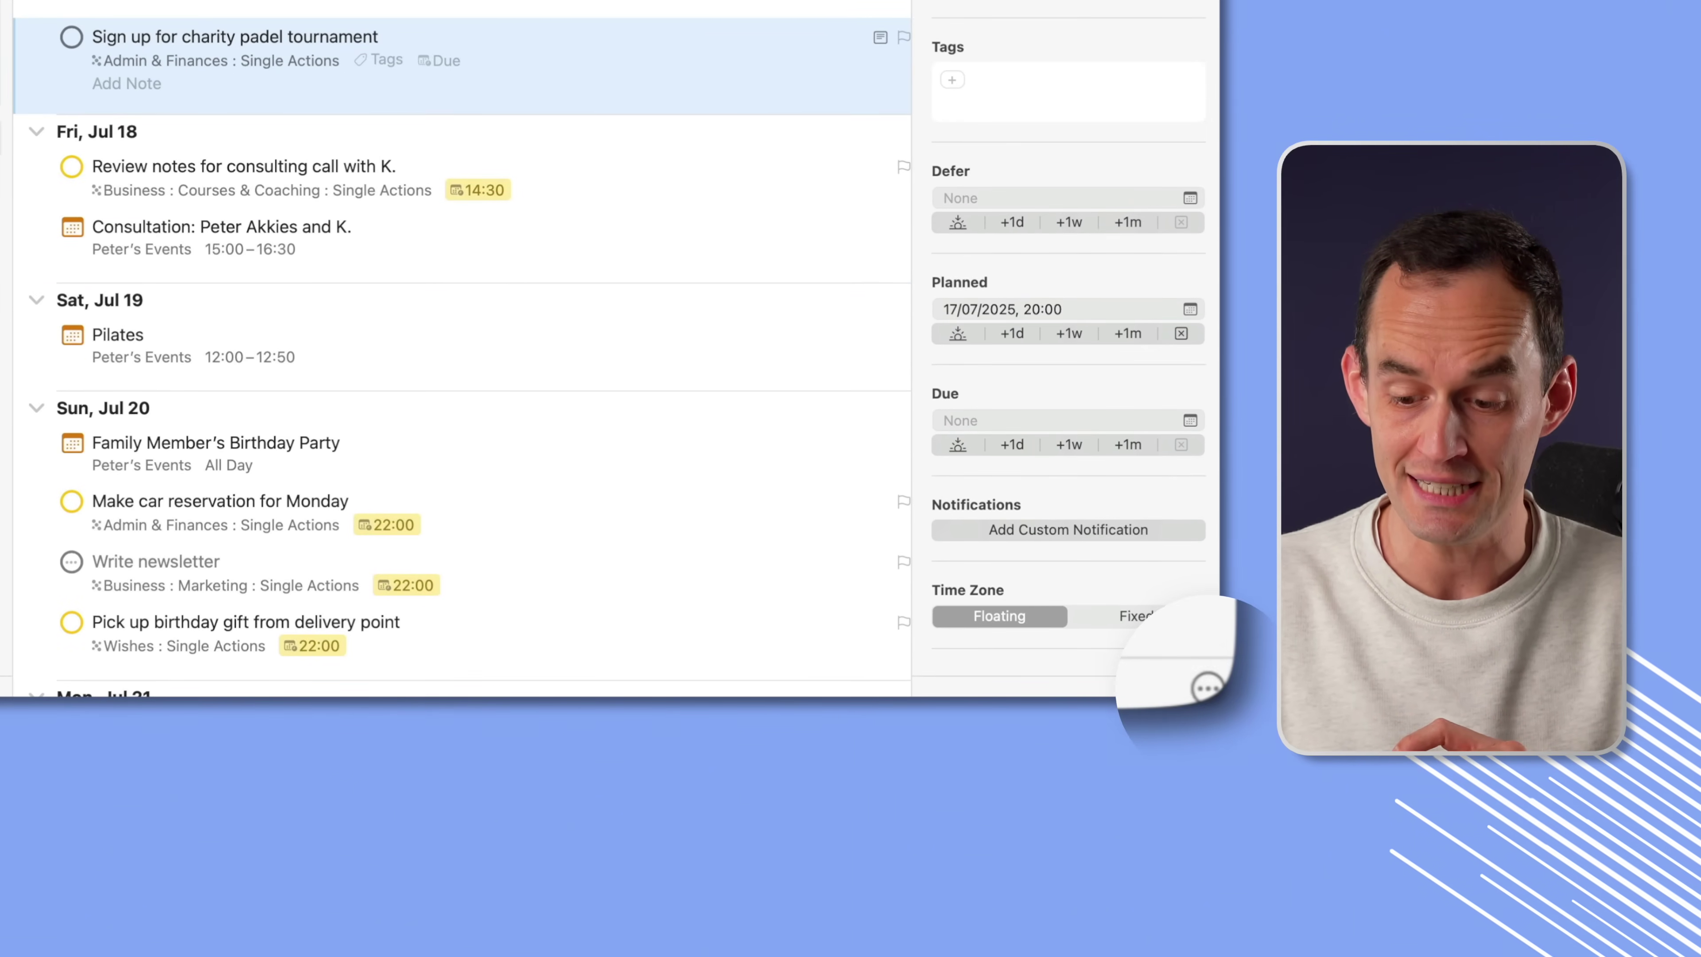
Review the inspector and outline layout settings, including the Planned Date field, and close the settings.
click(1205, 686)
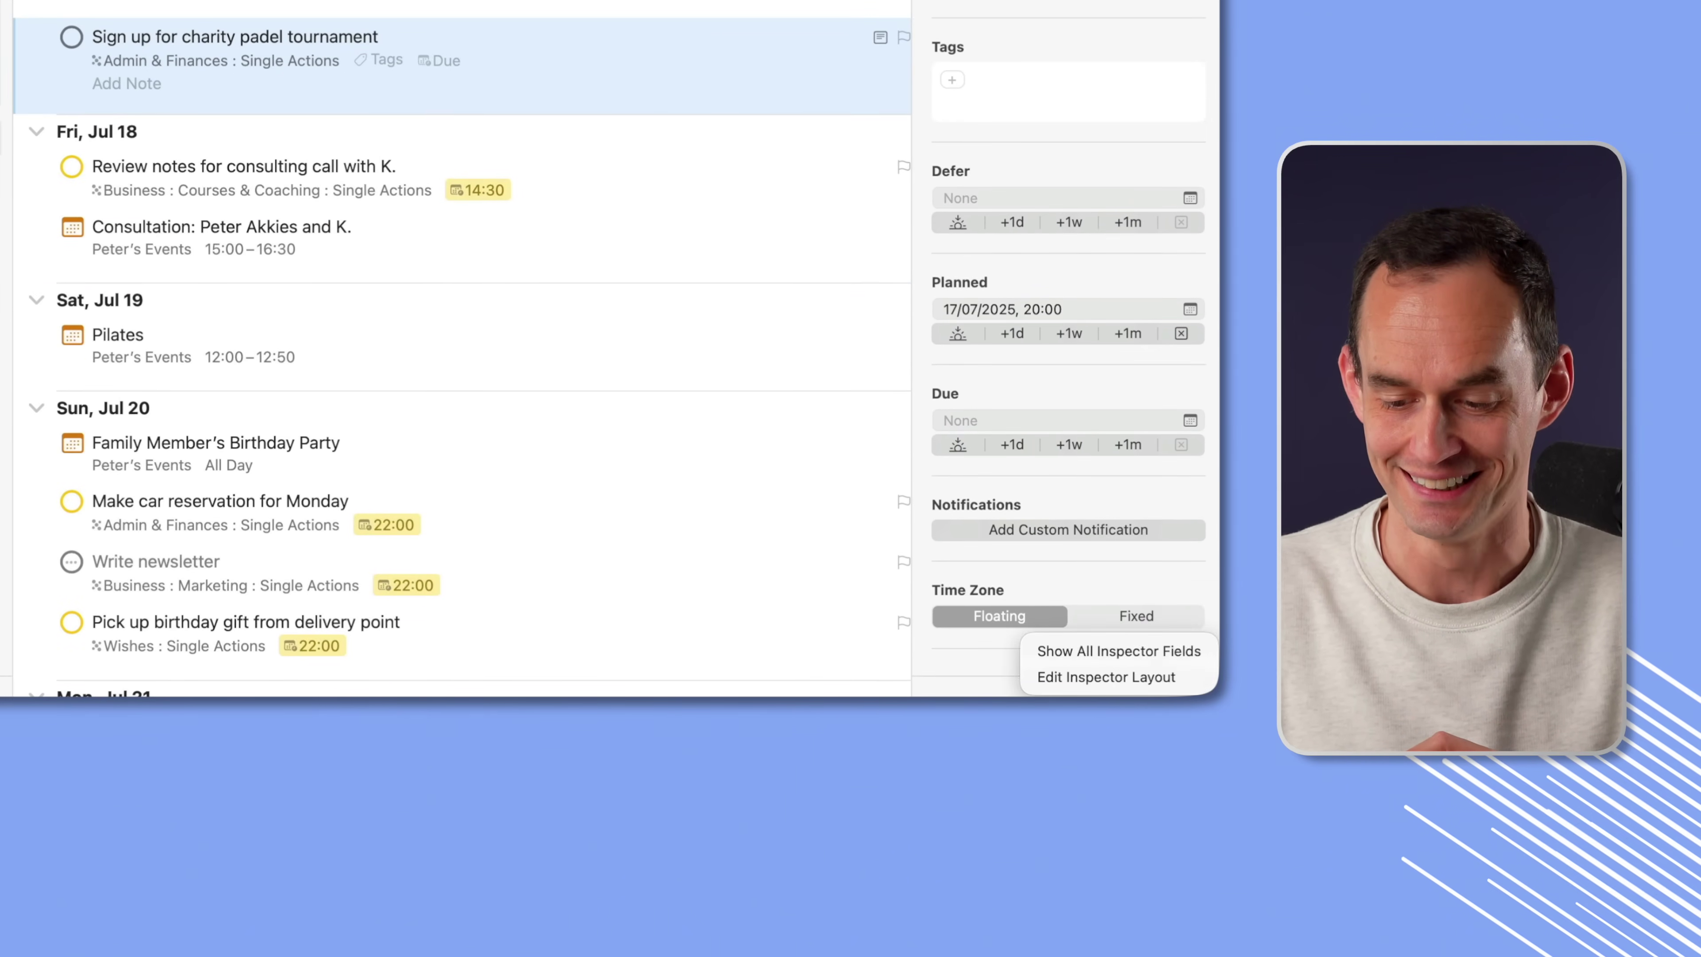
click(1166, 678)
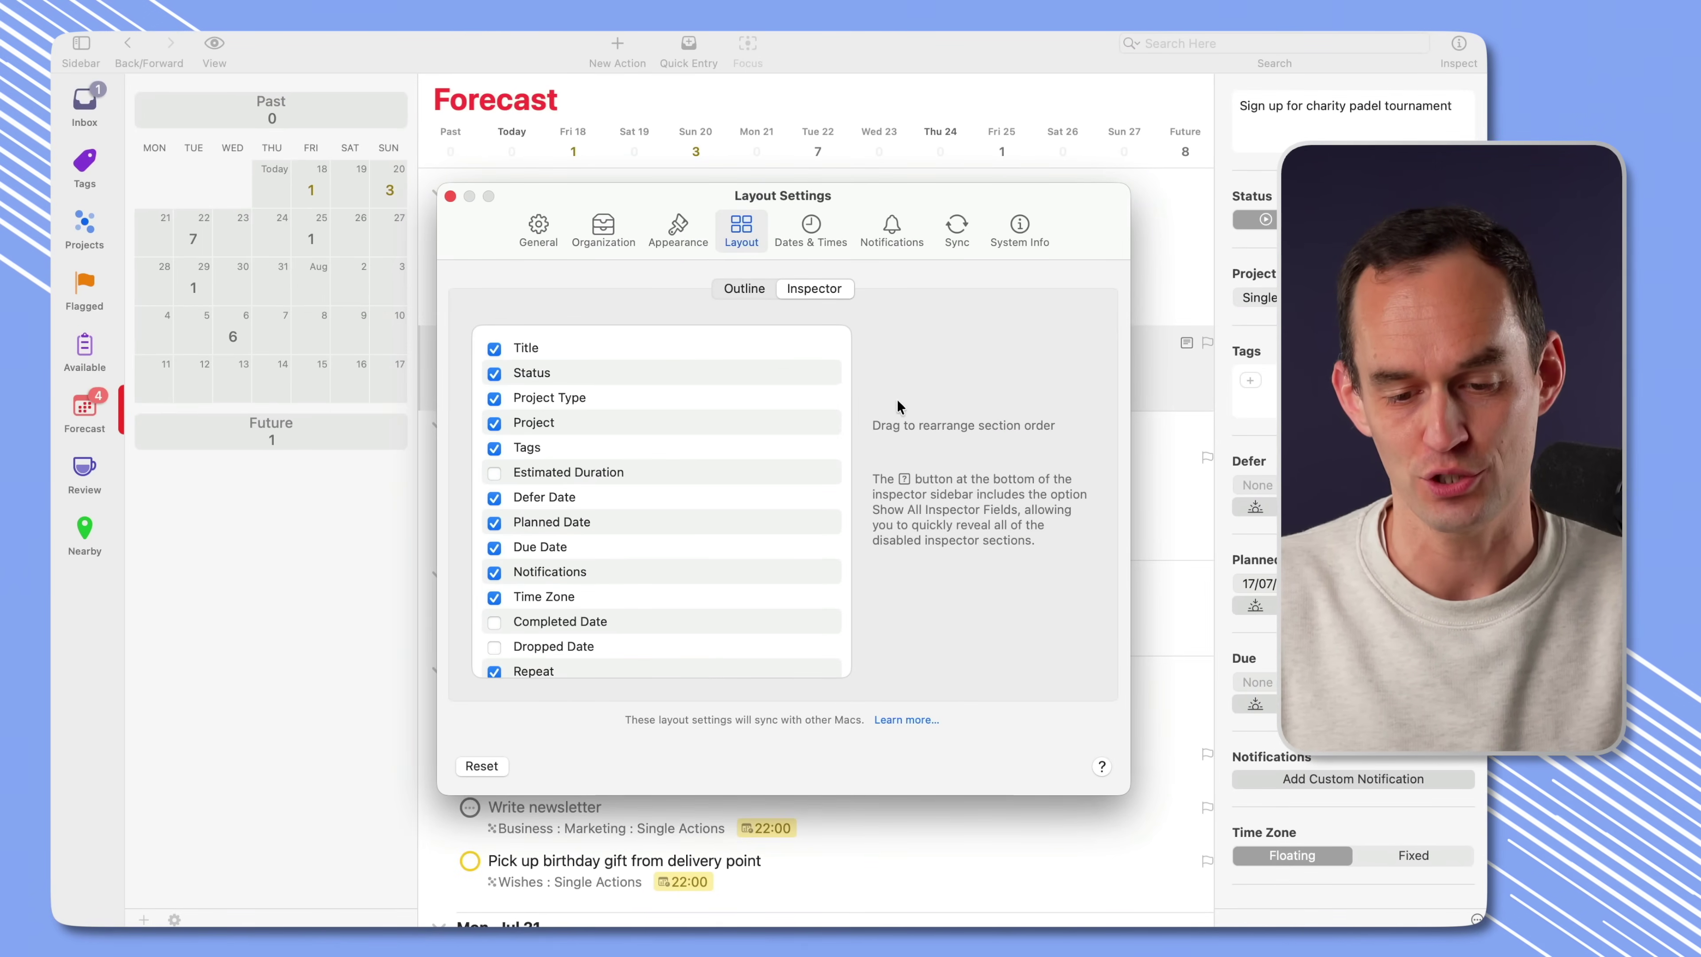
click(765, 288)
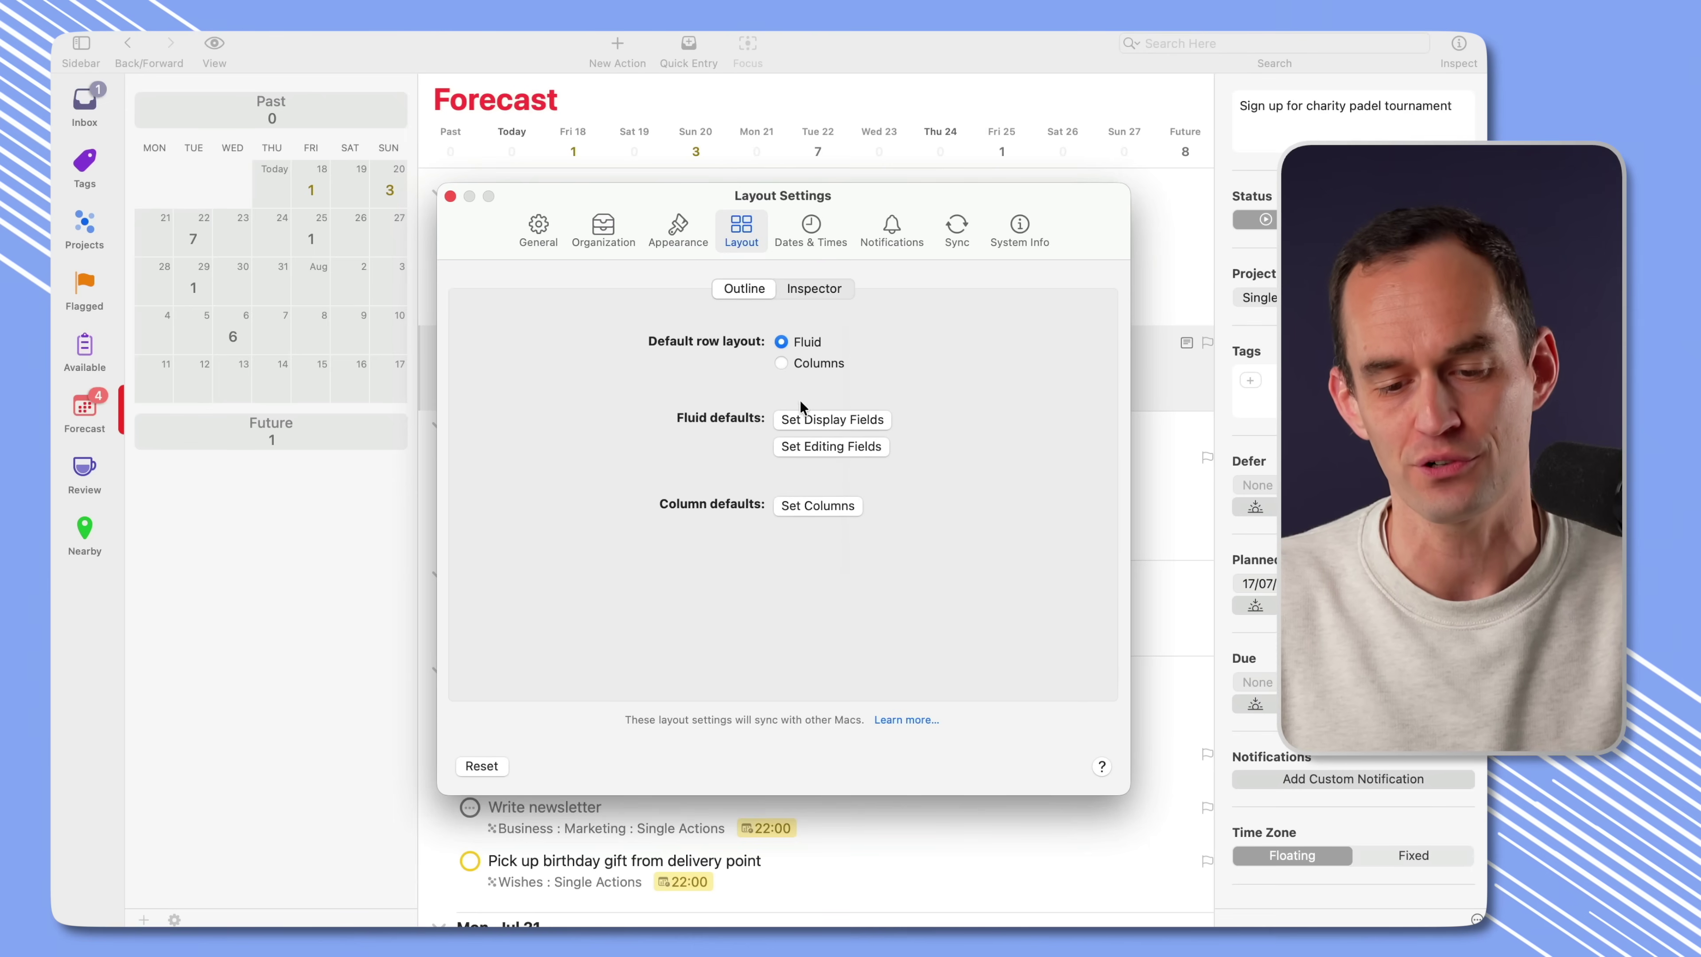
click(837, 293)
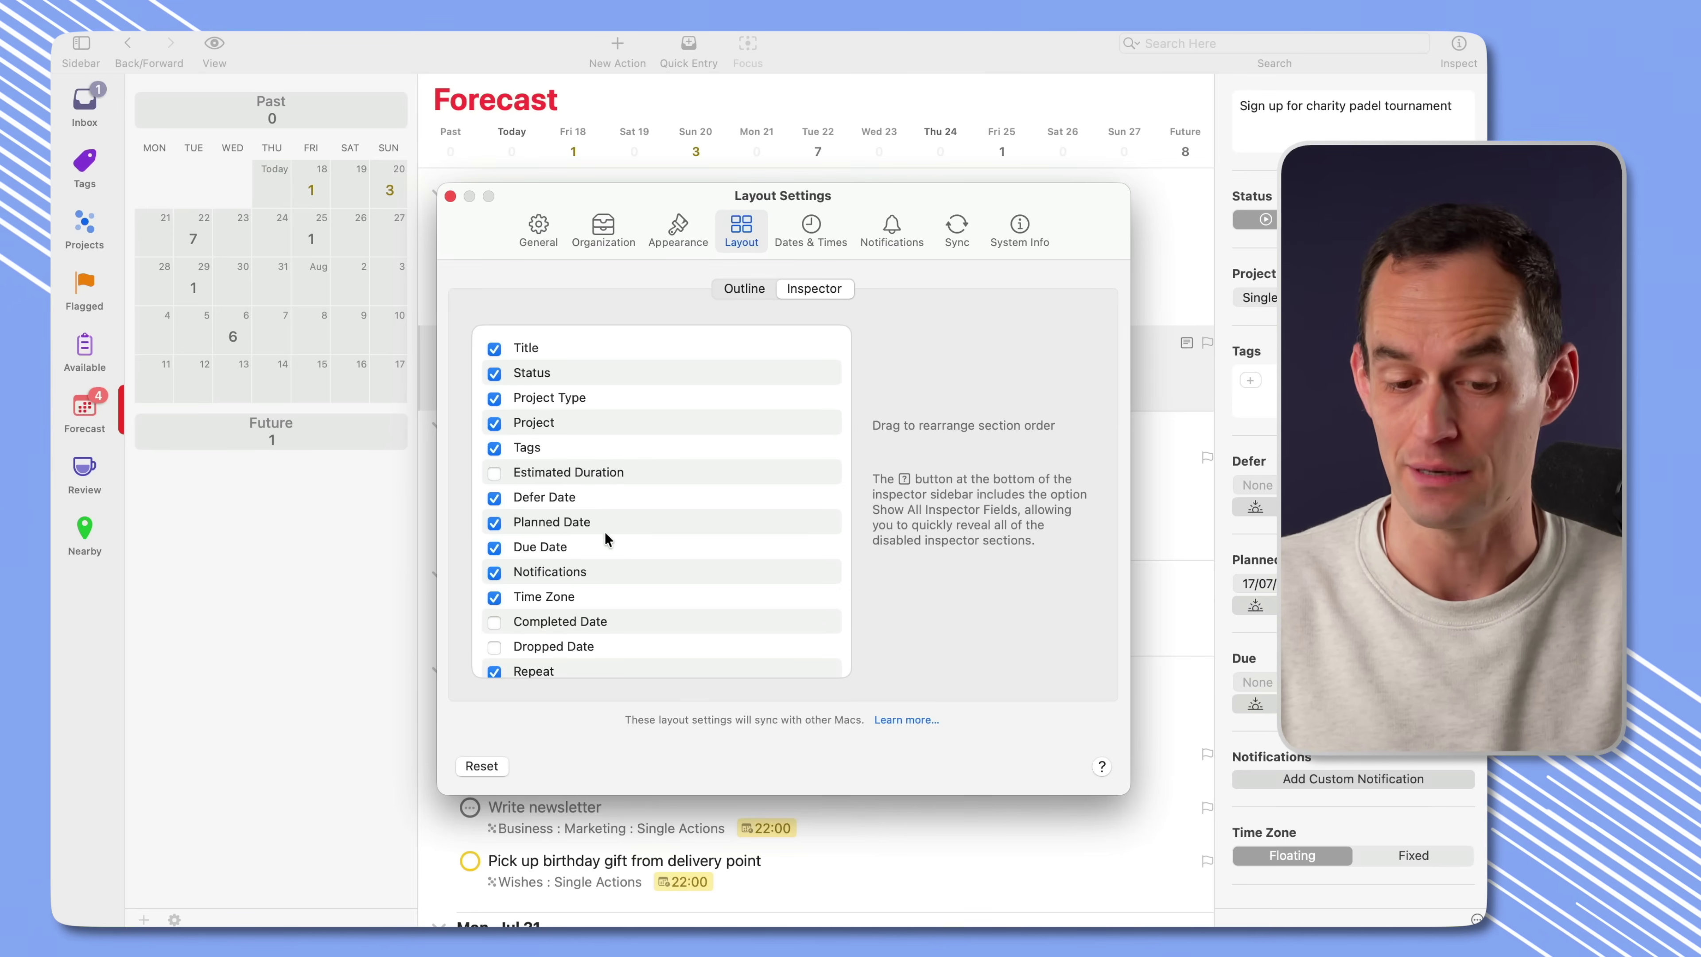
scroll(605, 532, down, 5)
scroll(590, 608, up, 5)
mouse_move(589, 523)
mouse_down()
mouse_move(606, 370)
mouse_move(582, 513)
mouse_up()
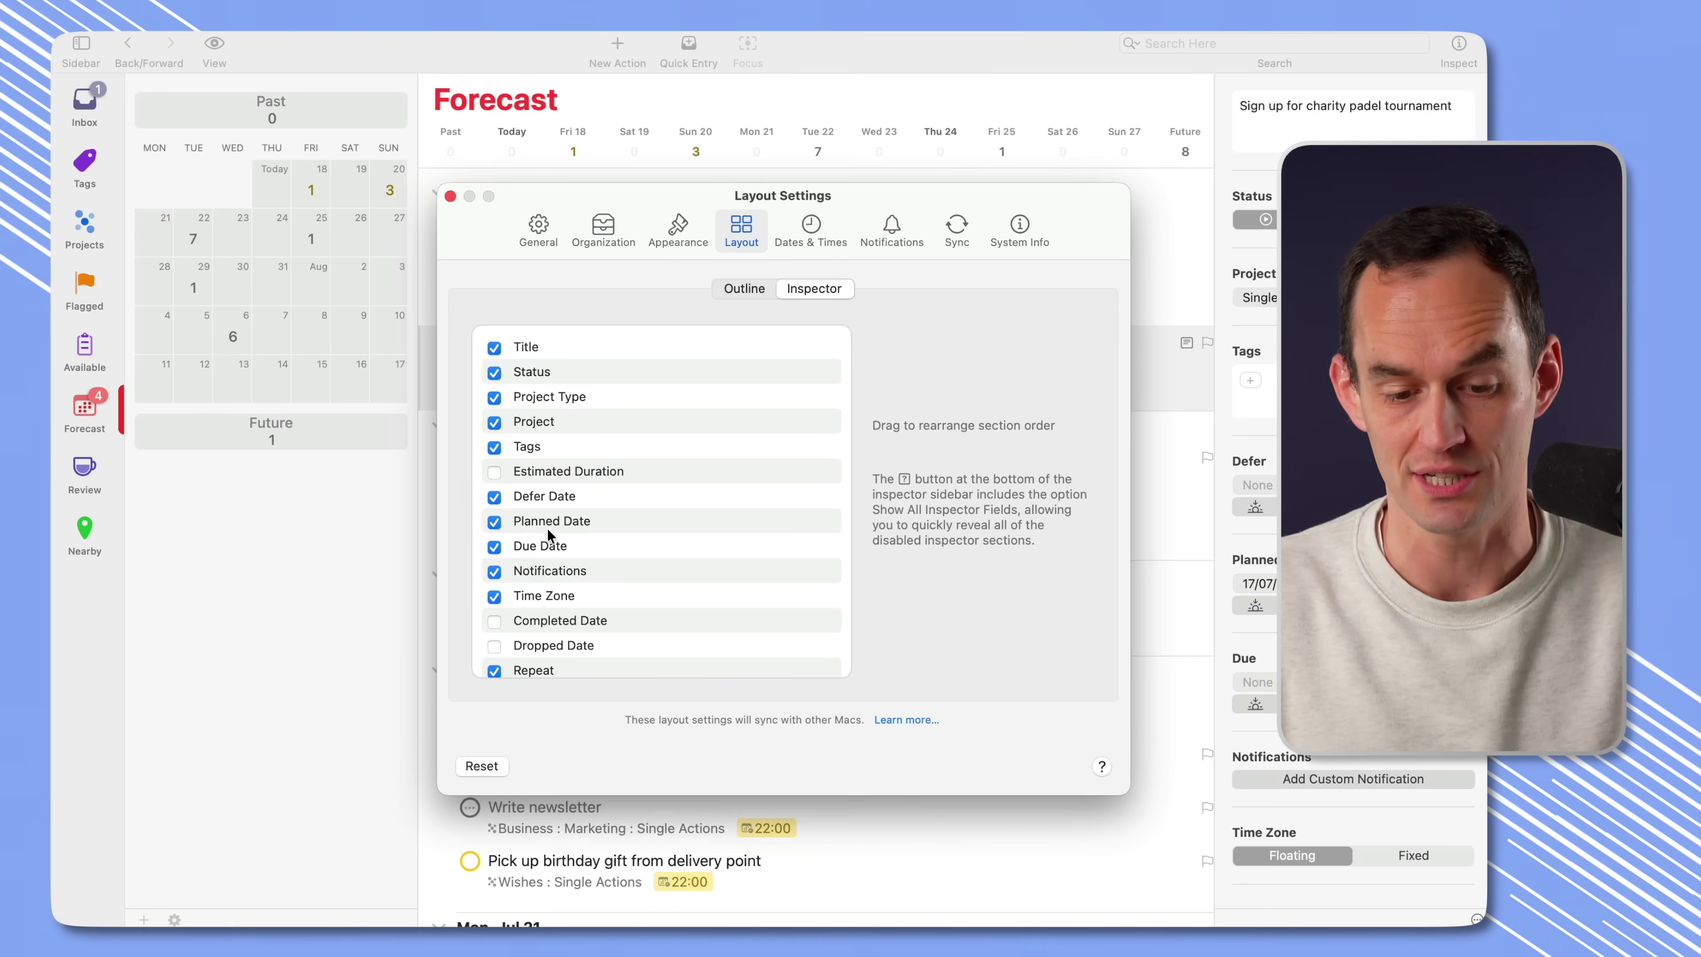
click(449, 196)
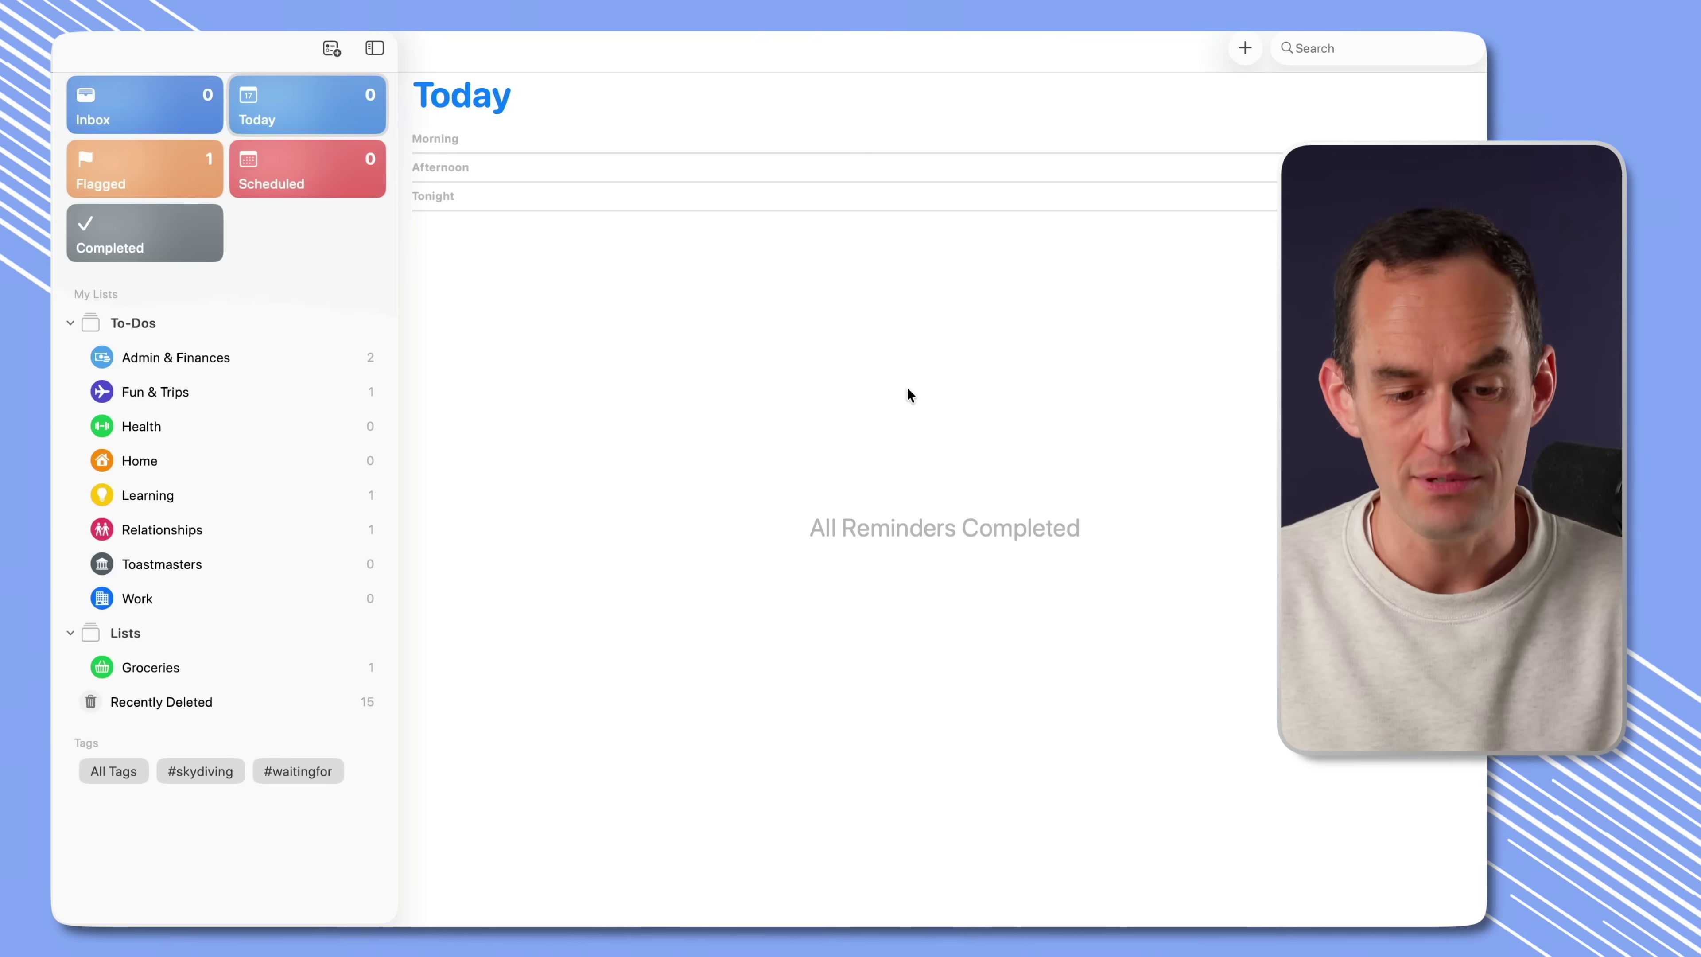
Switch to Reminders and add the reminder "Sign up for charity padel tournament" to the Today list.
click(906, 387)
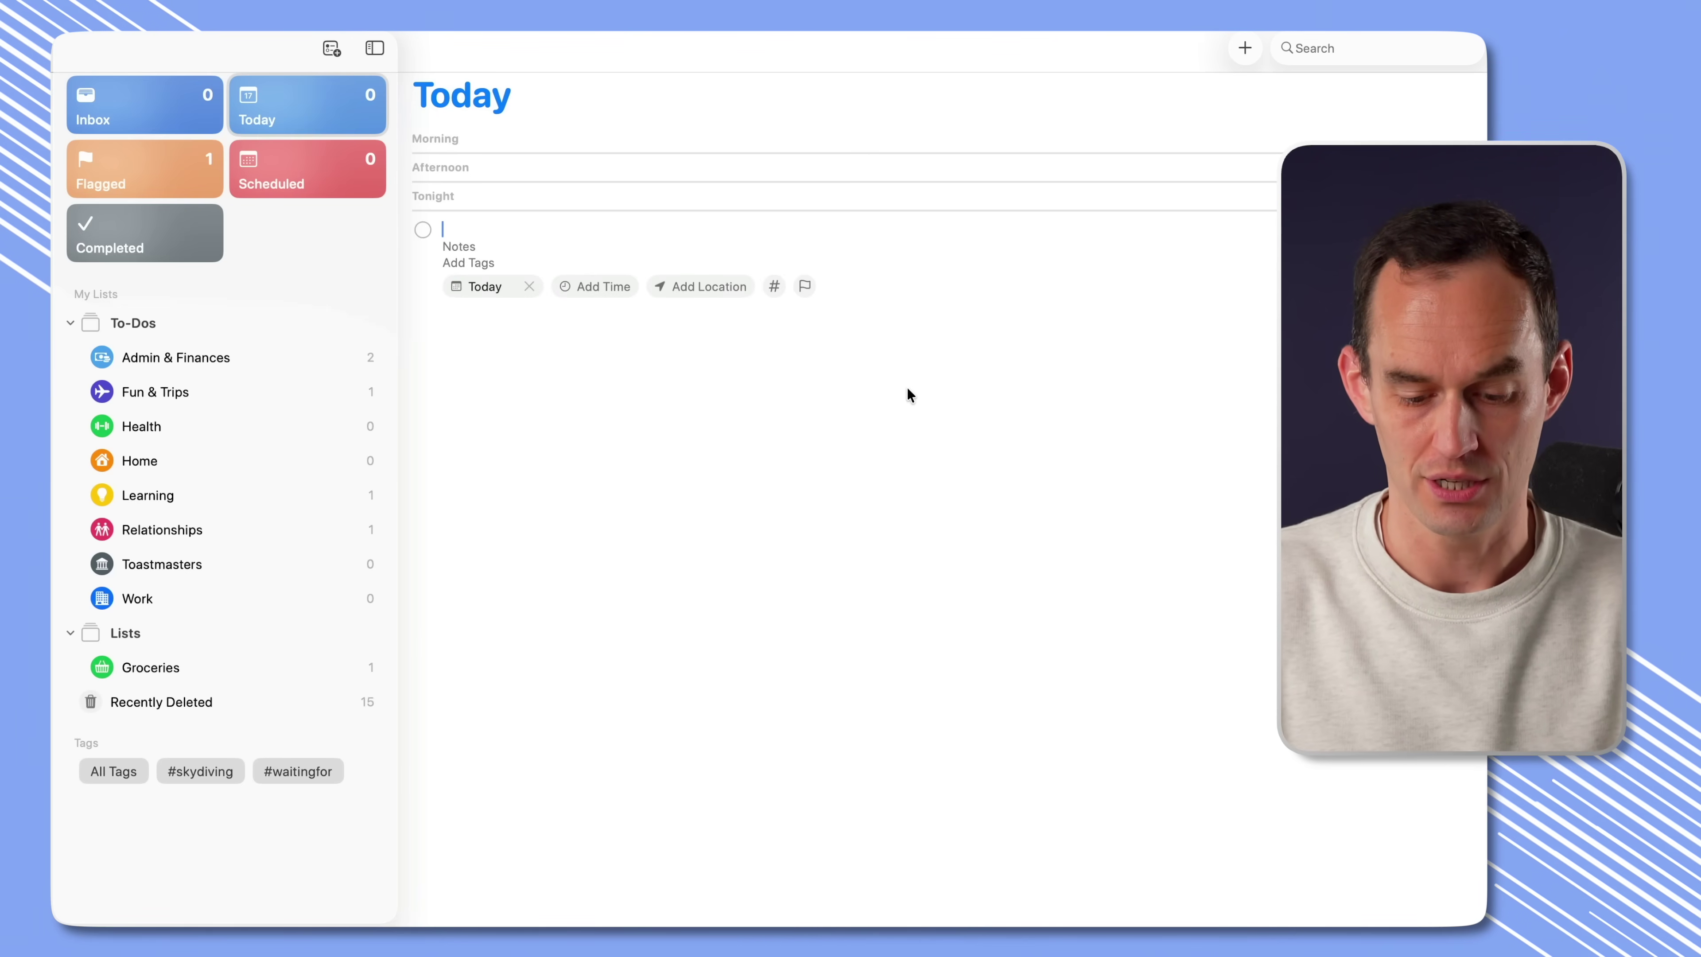
text(Sign up for char)
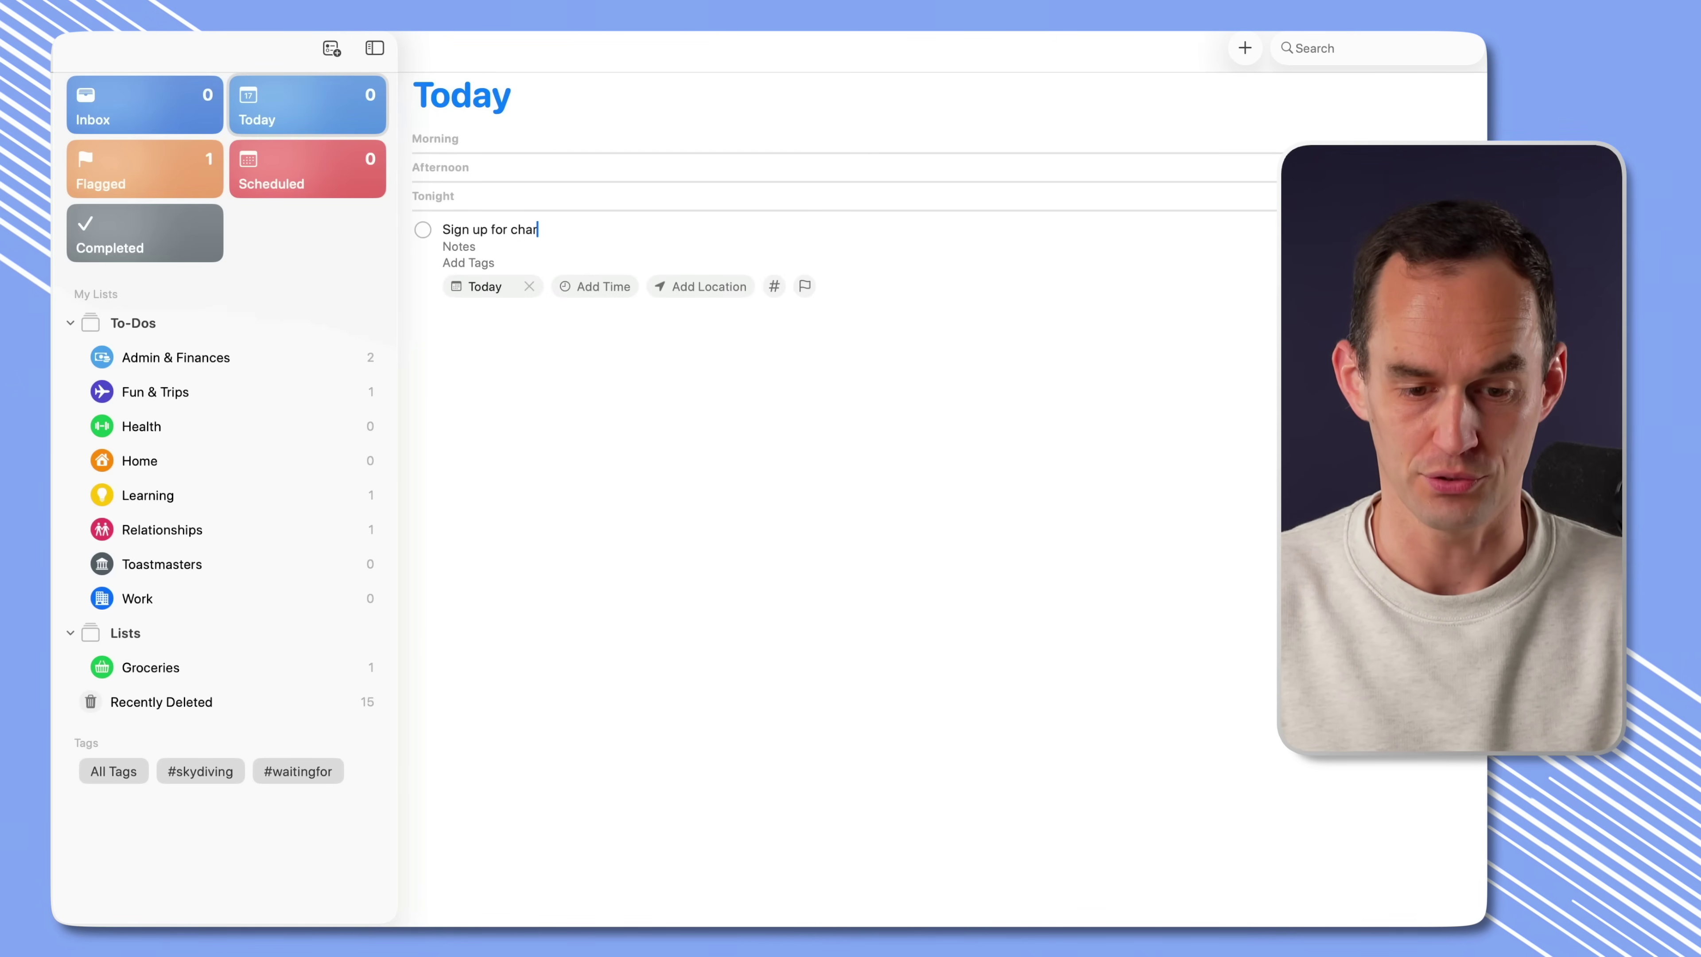
text(ity padel tournament)
key(Return)
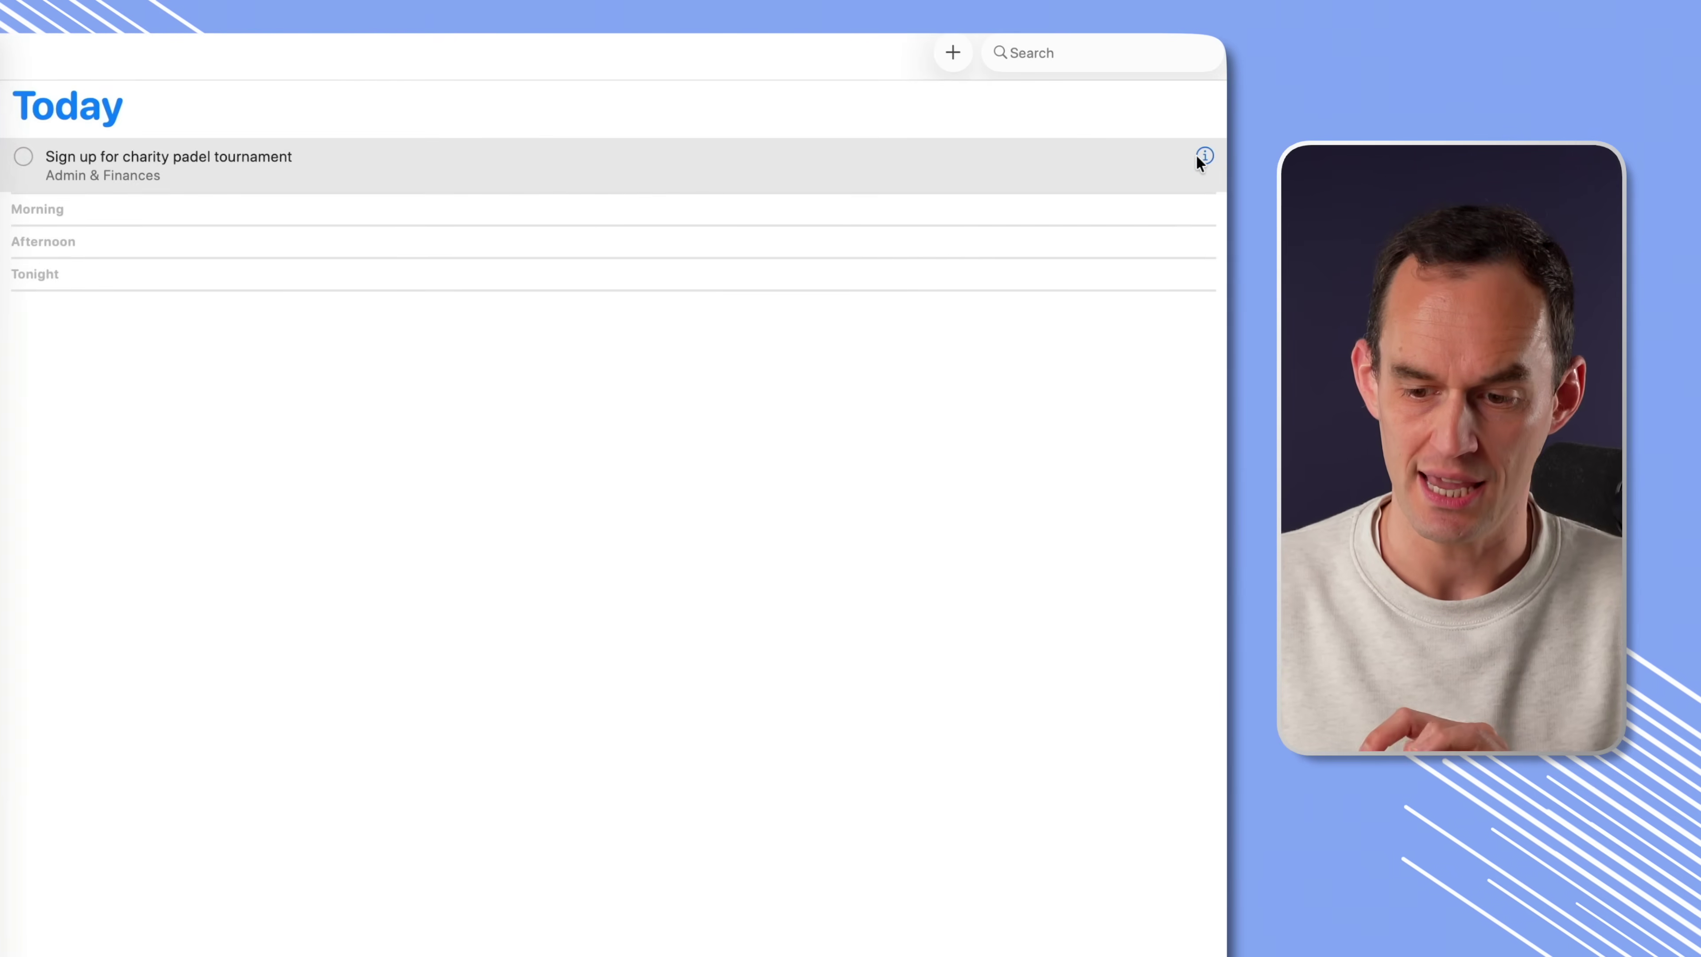
Set the date of the charity padel tournament reminder to 18/7/2025 in its details.
click(1197, 156)
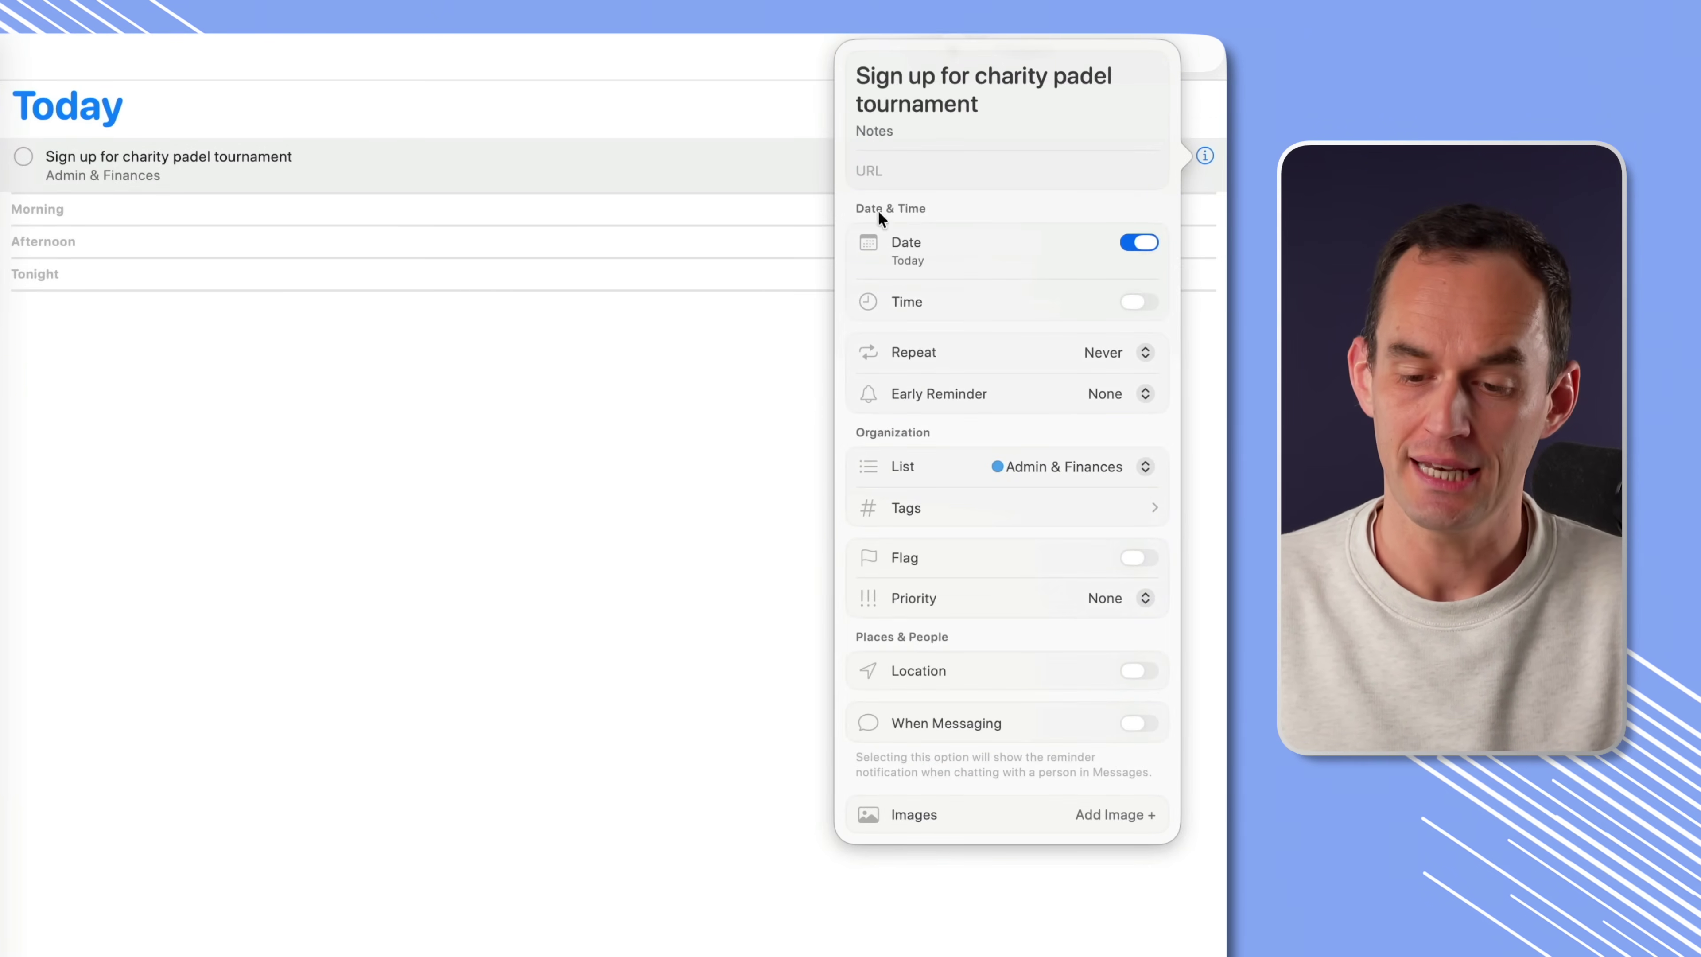
click(910, 259)
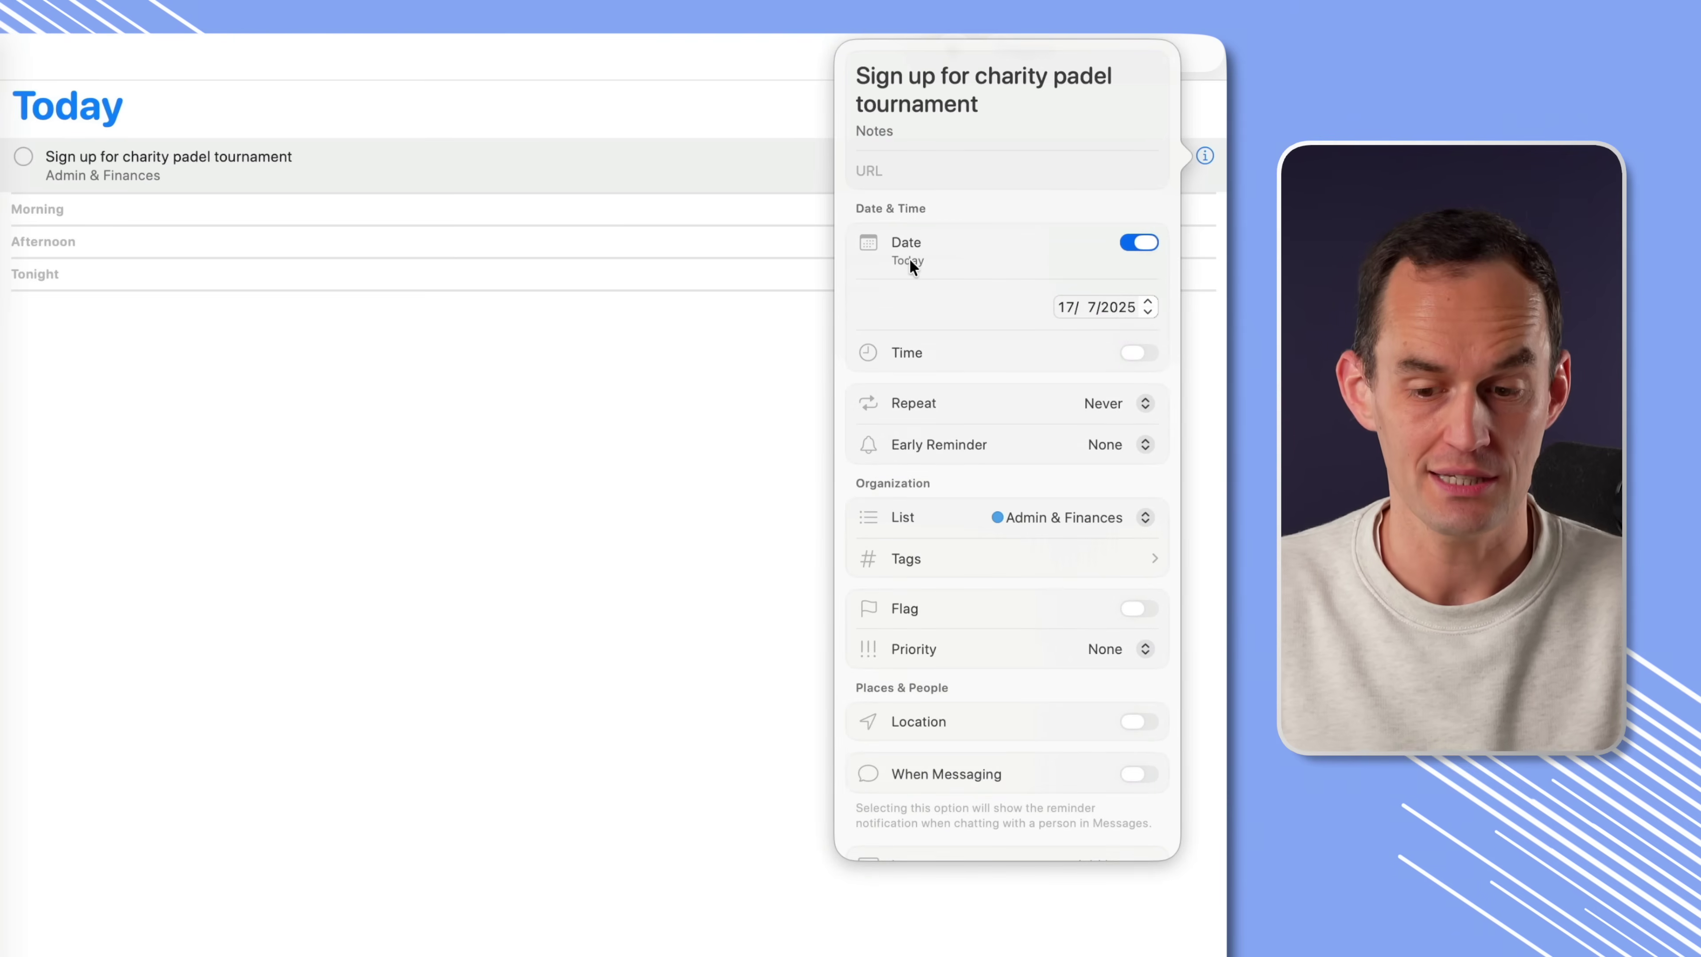
click(1069, 311)
click(1147, 411)
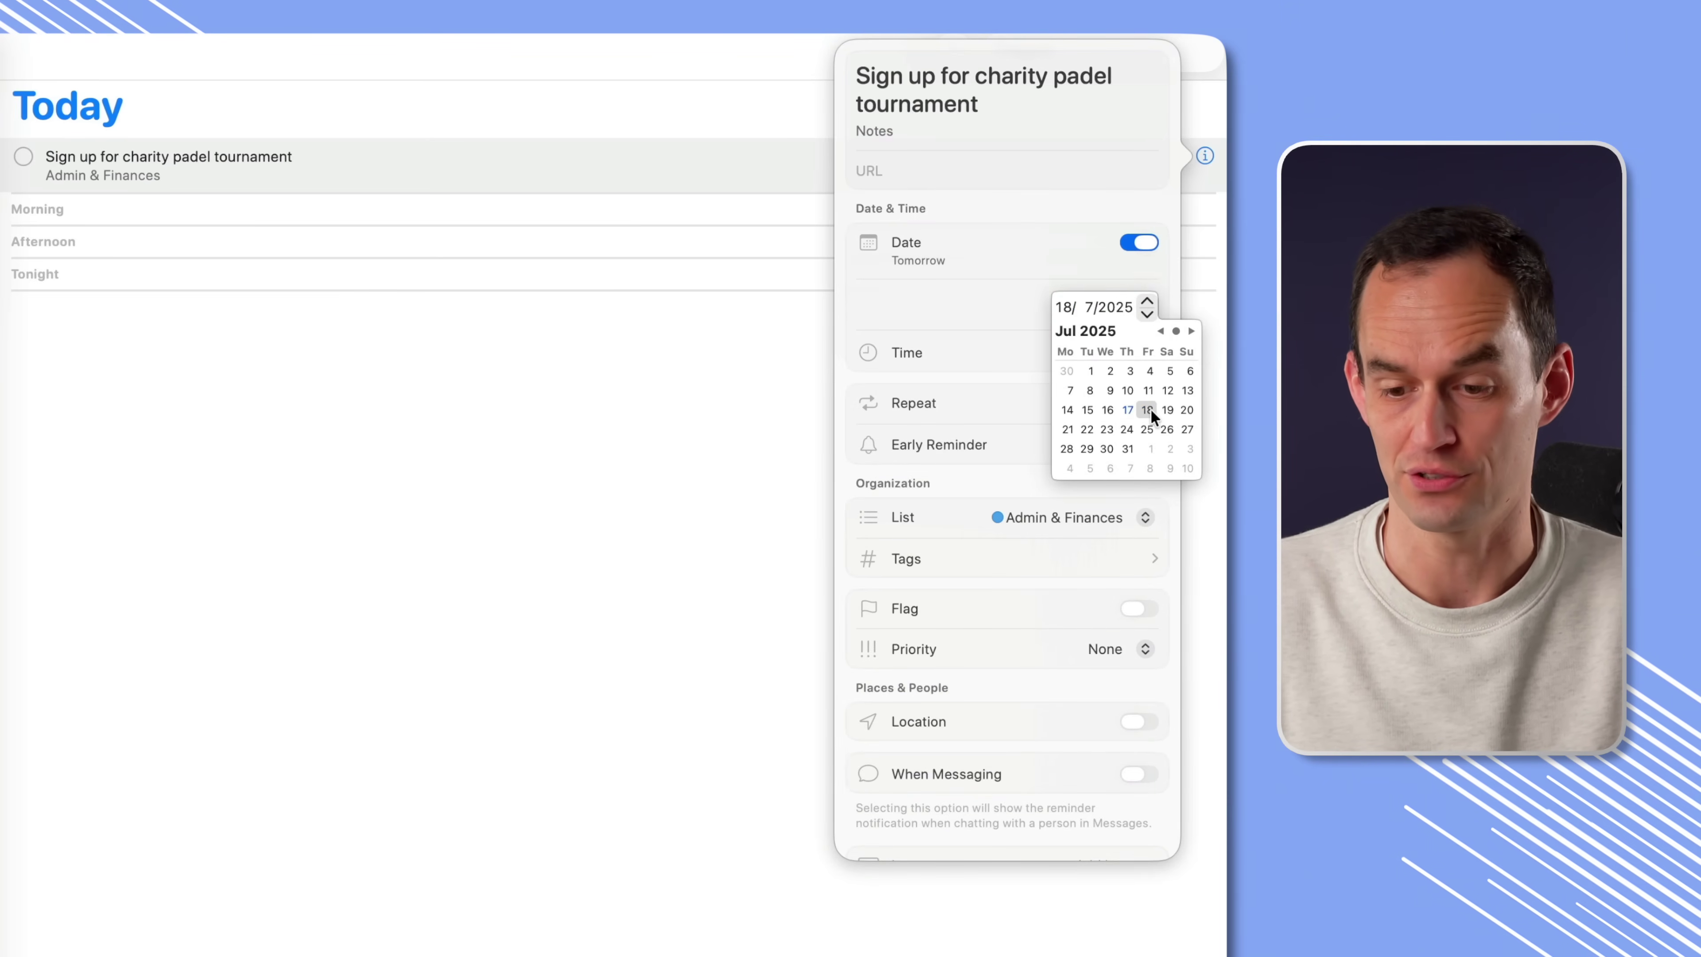
click(951, 313)
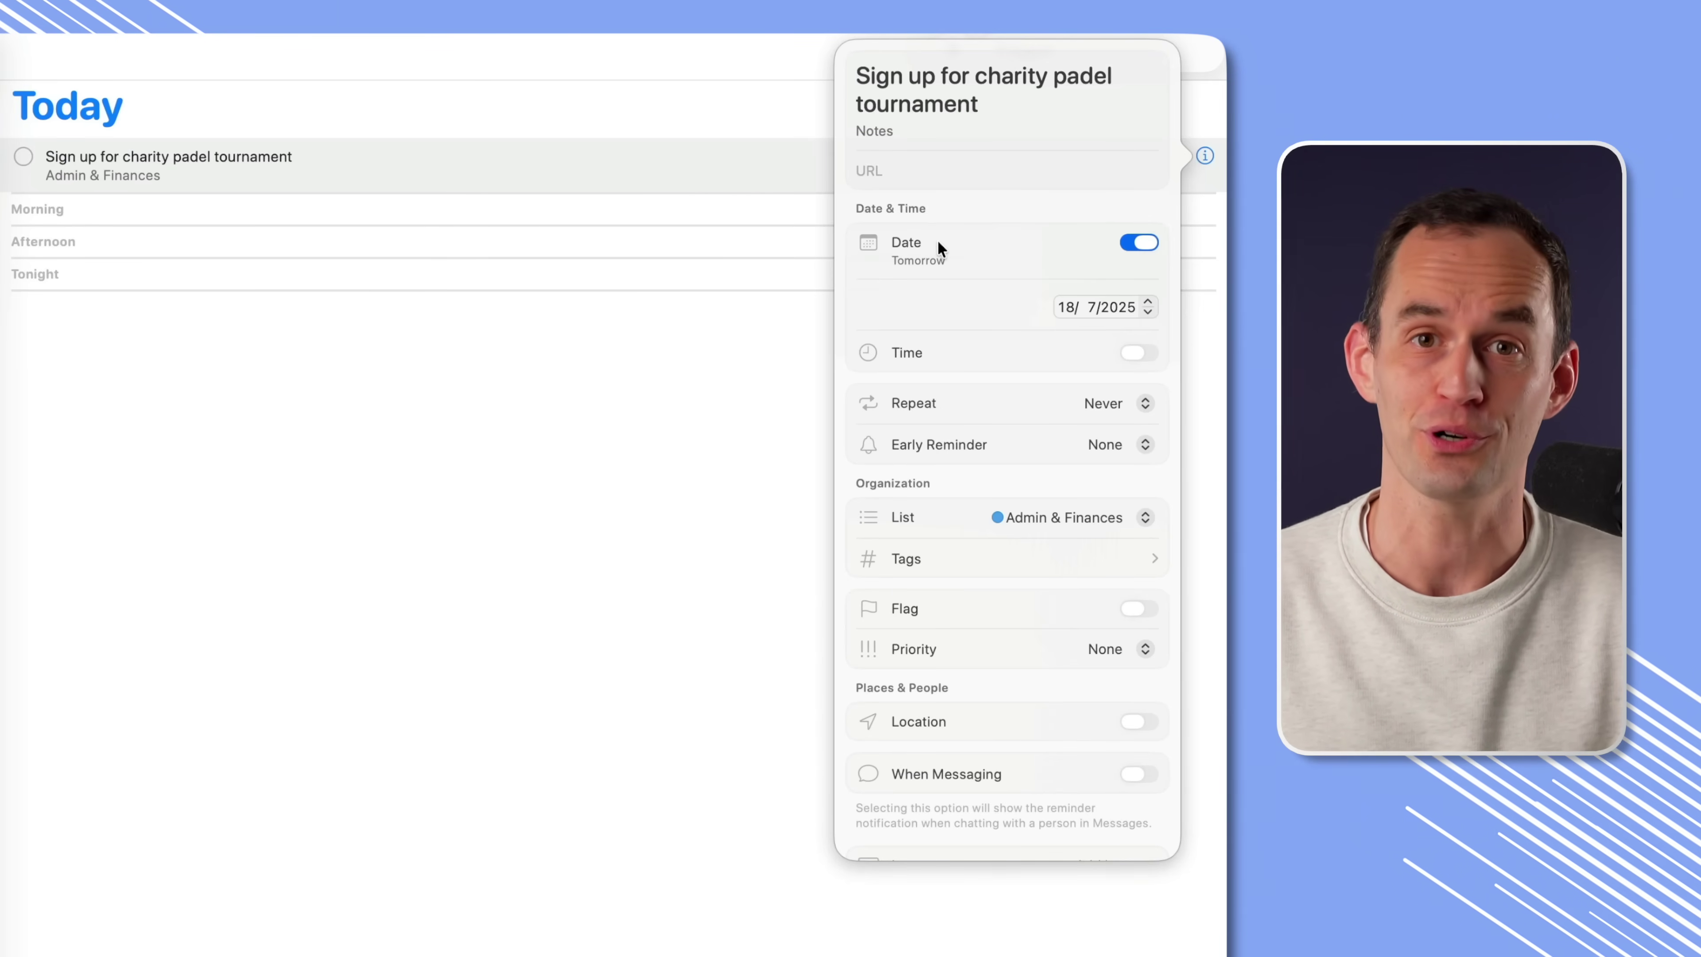
Set the reminder's date back to 17/7/2025 and close its details.
click(1064, 310)
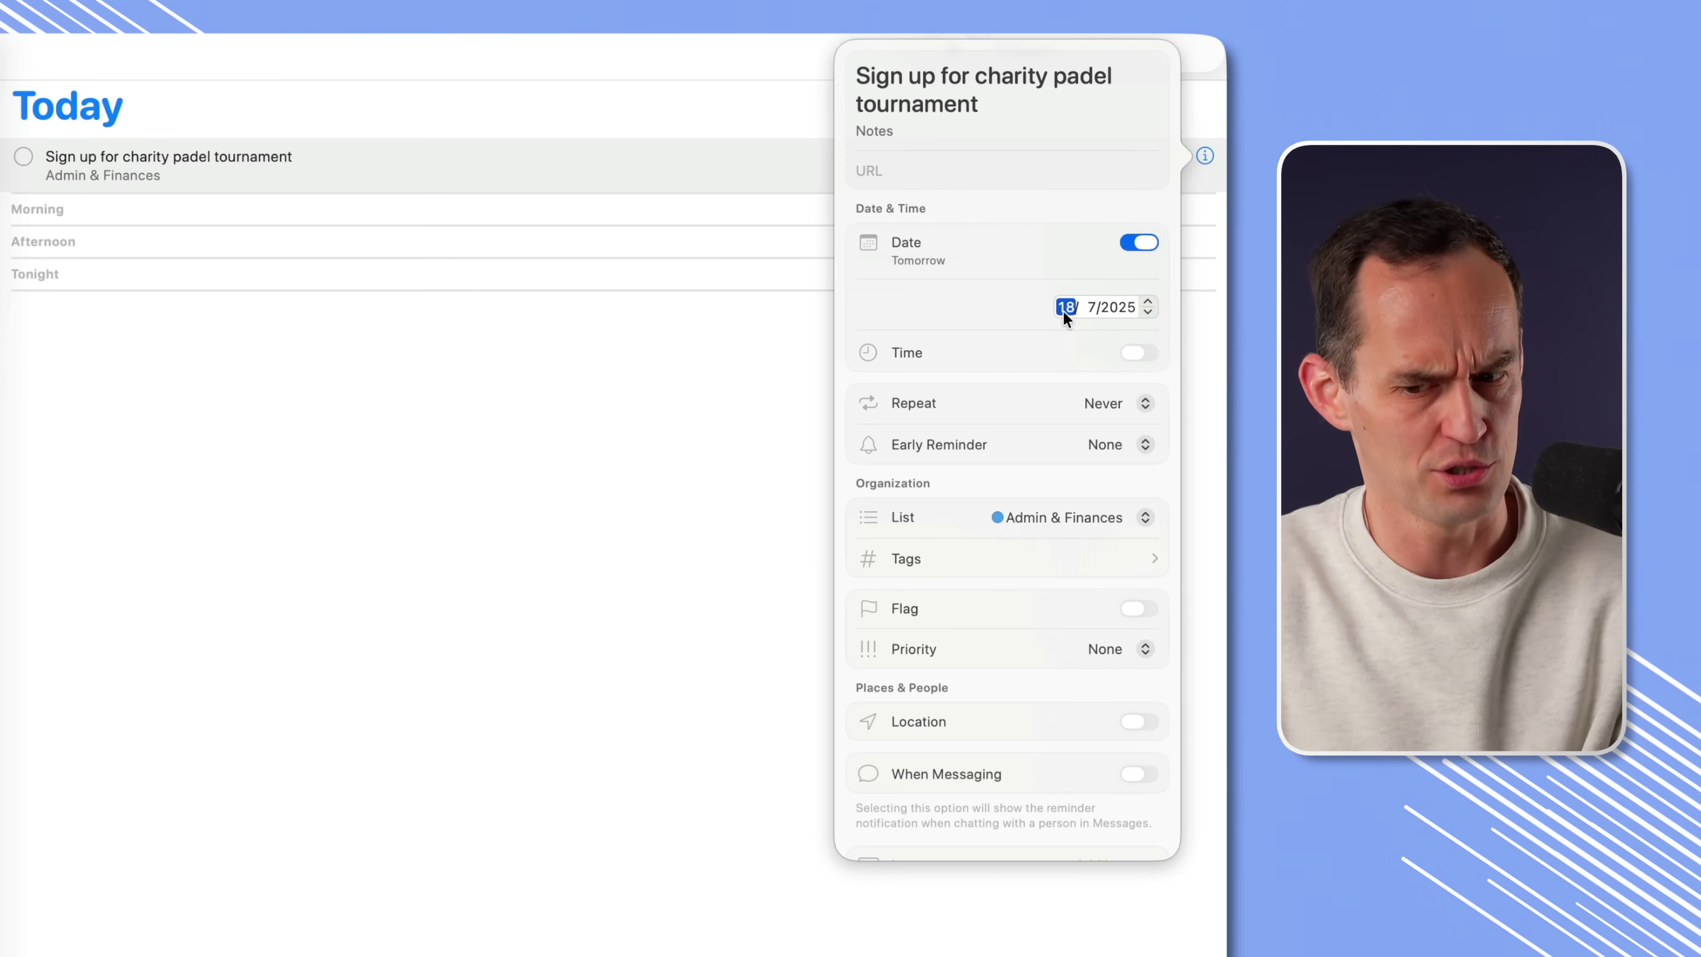
click(1064, 310)
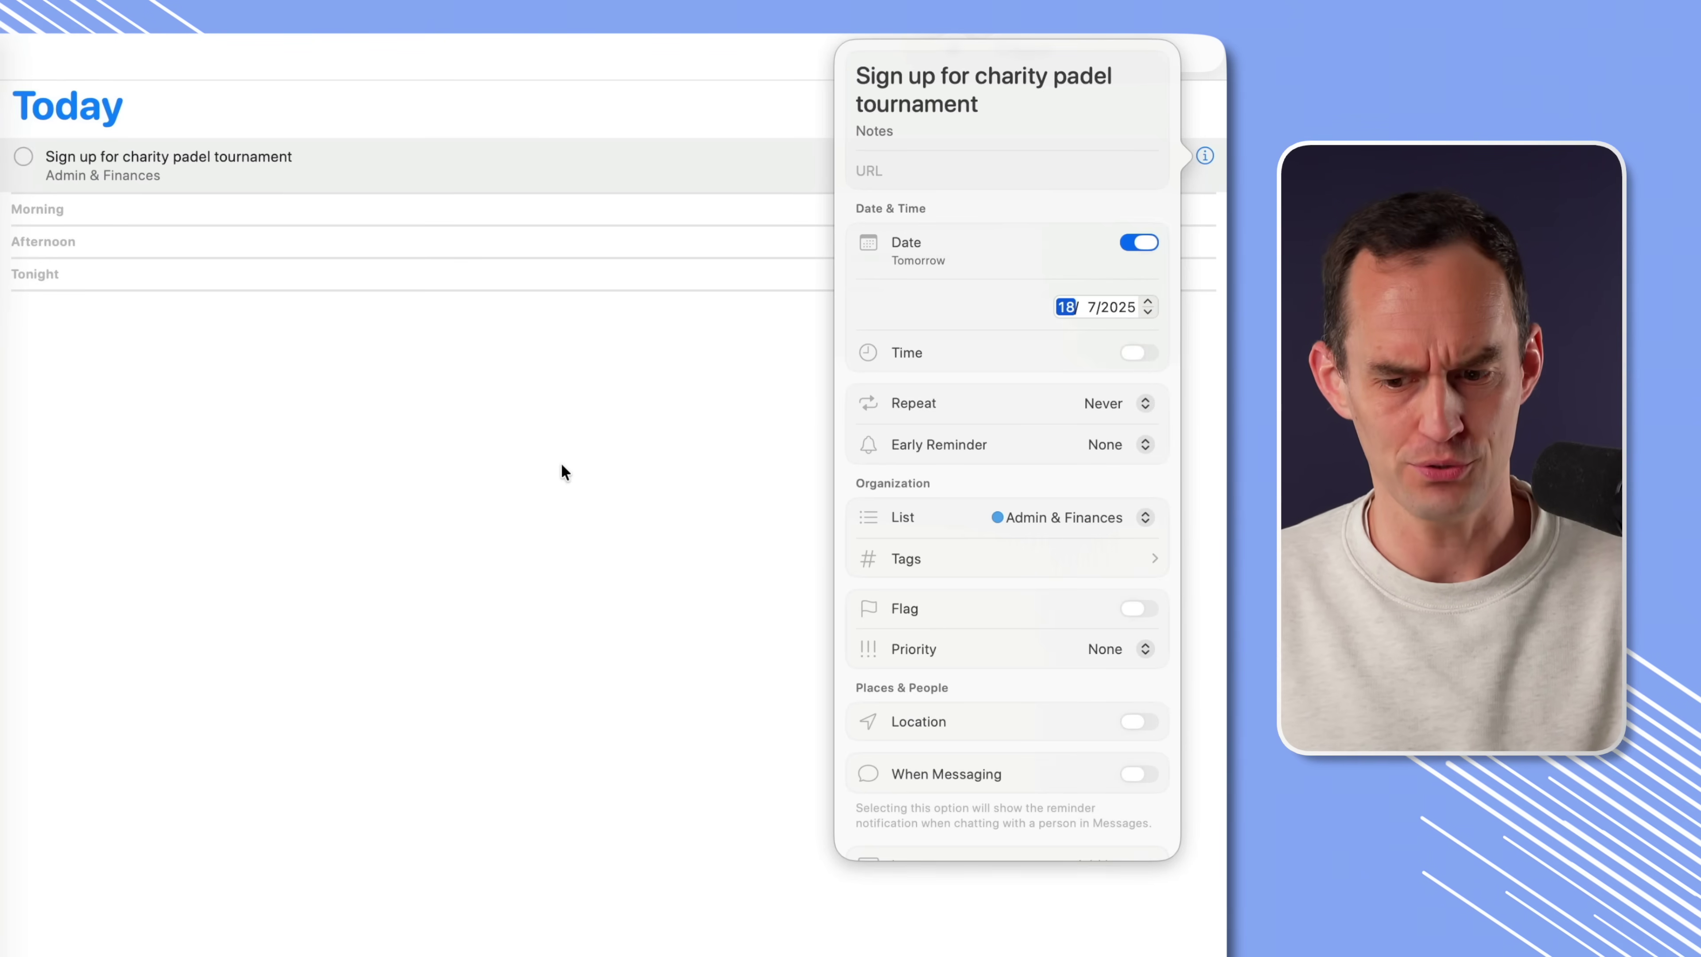
key(Down)
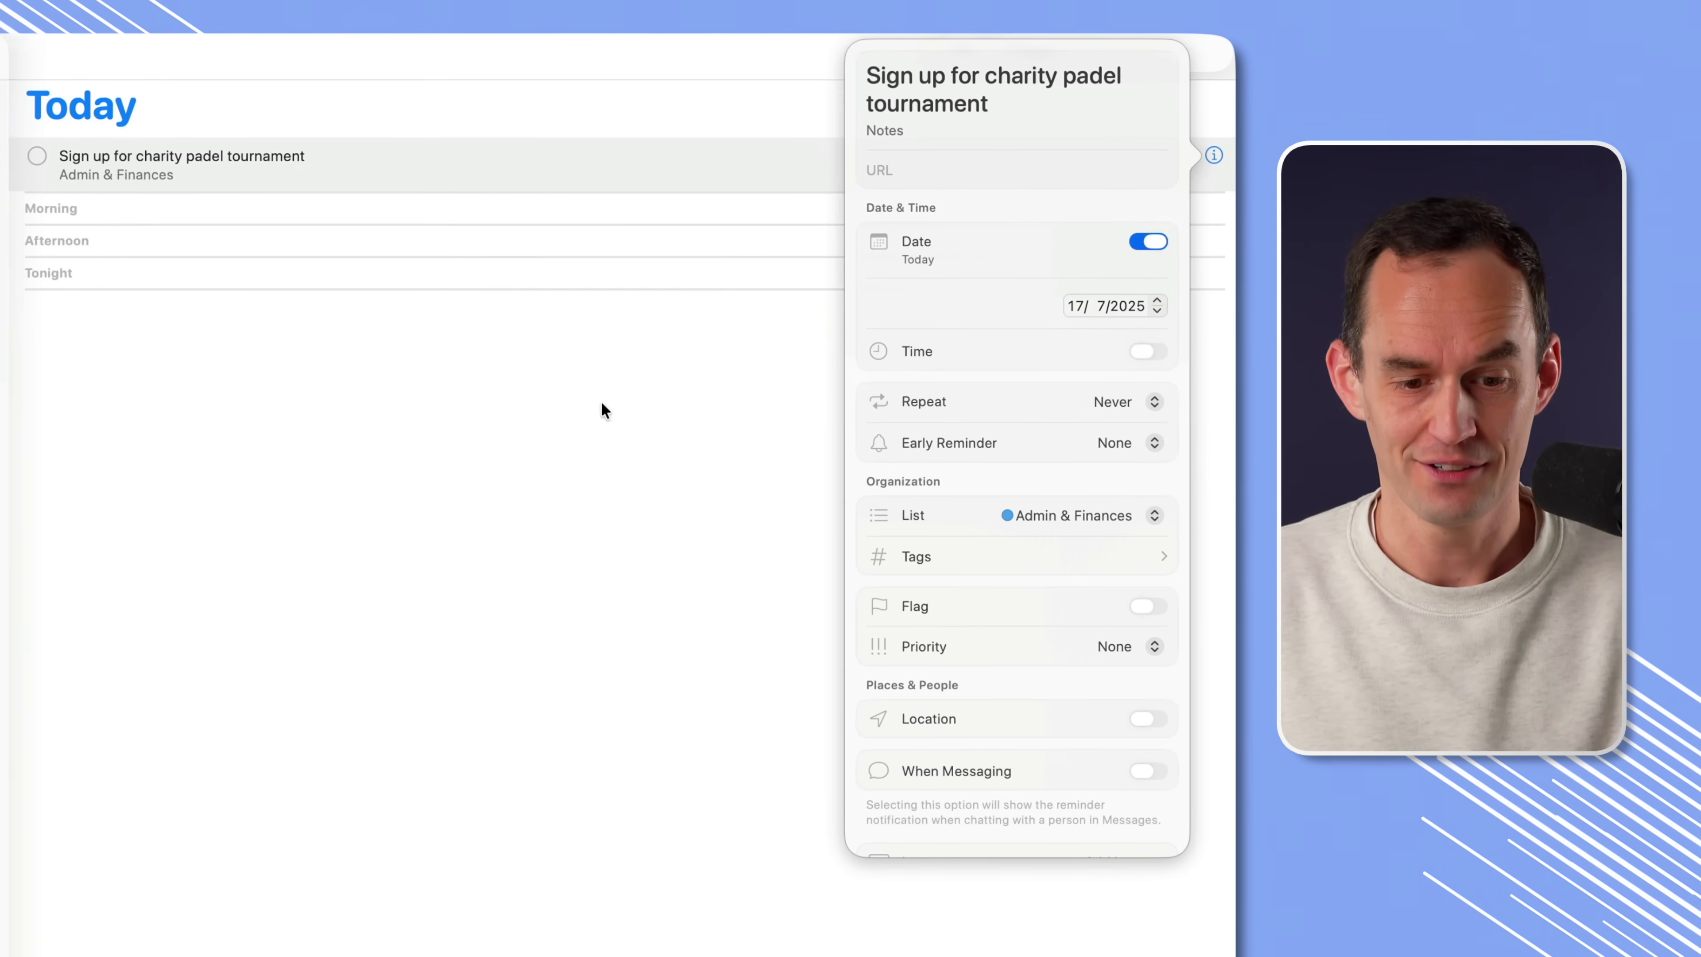
click(599, 402)
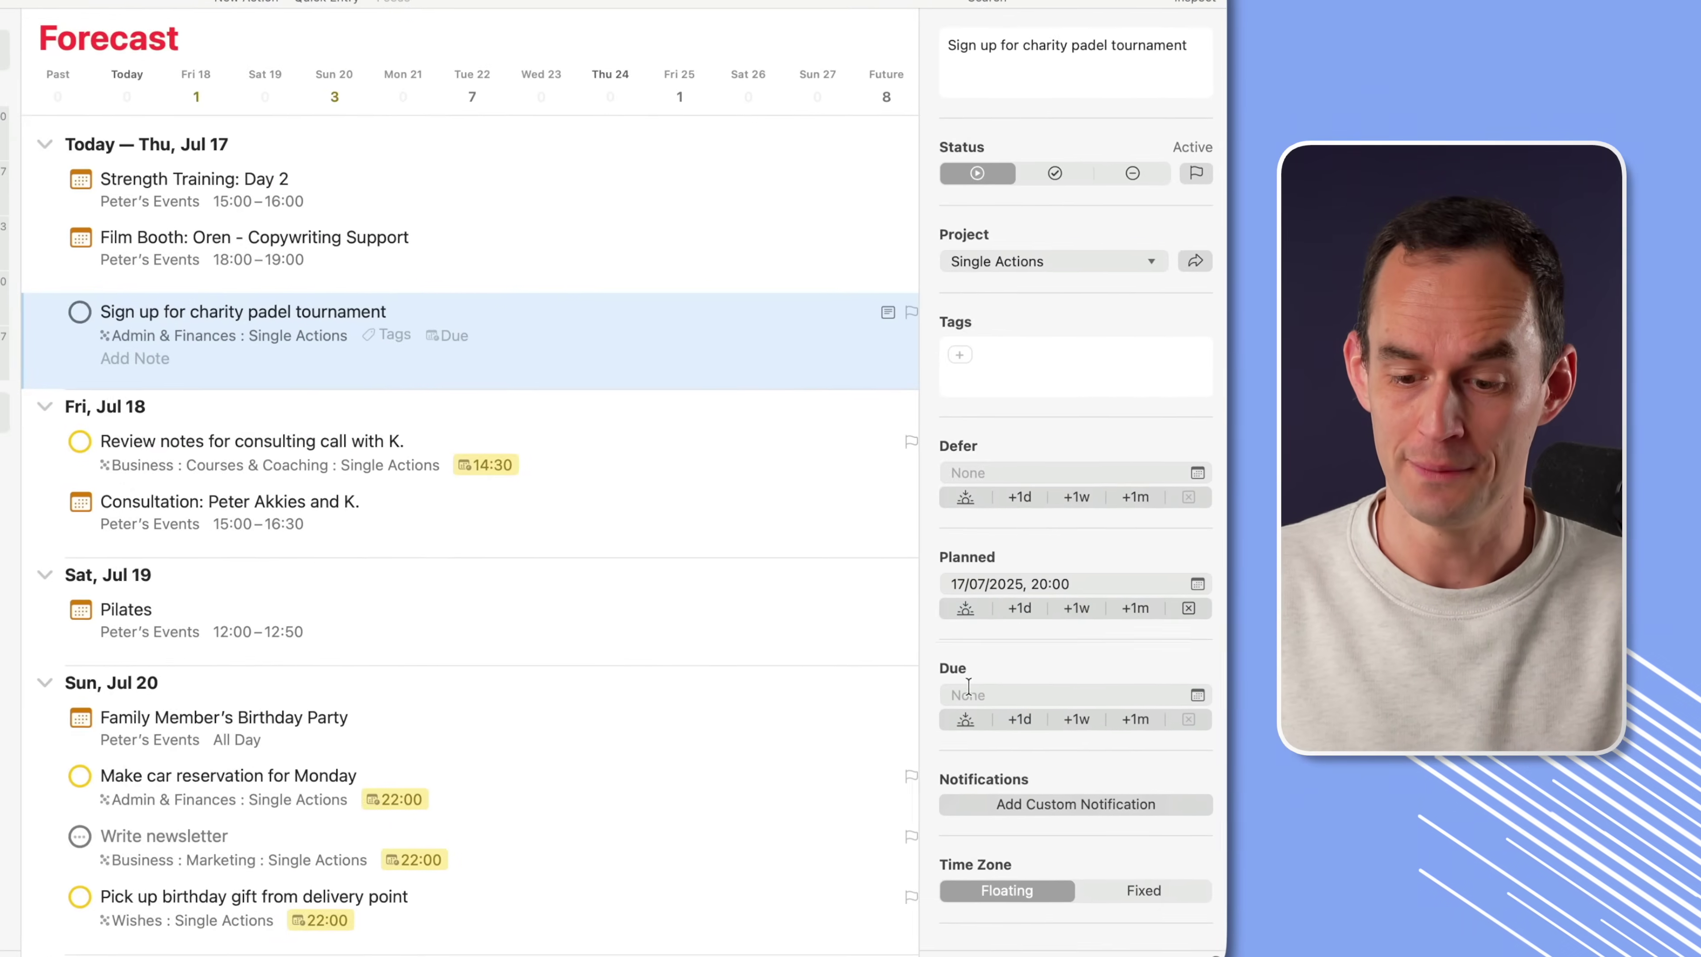
Set the due date of "Sign up for charity padel tournament" to tomorrow.
click(1216, 681)
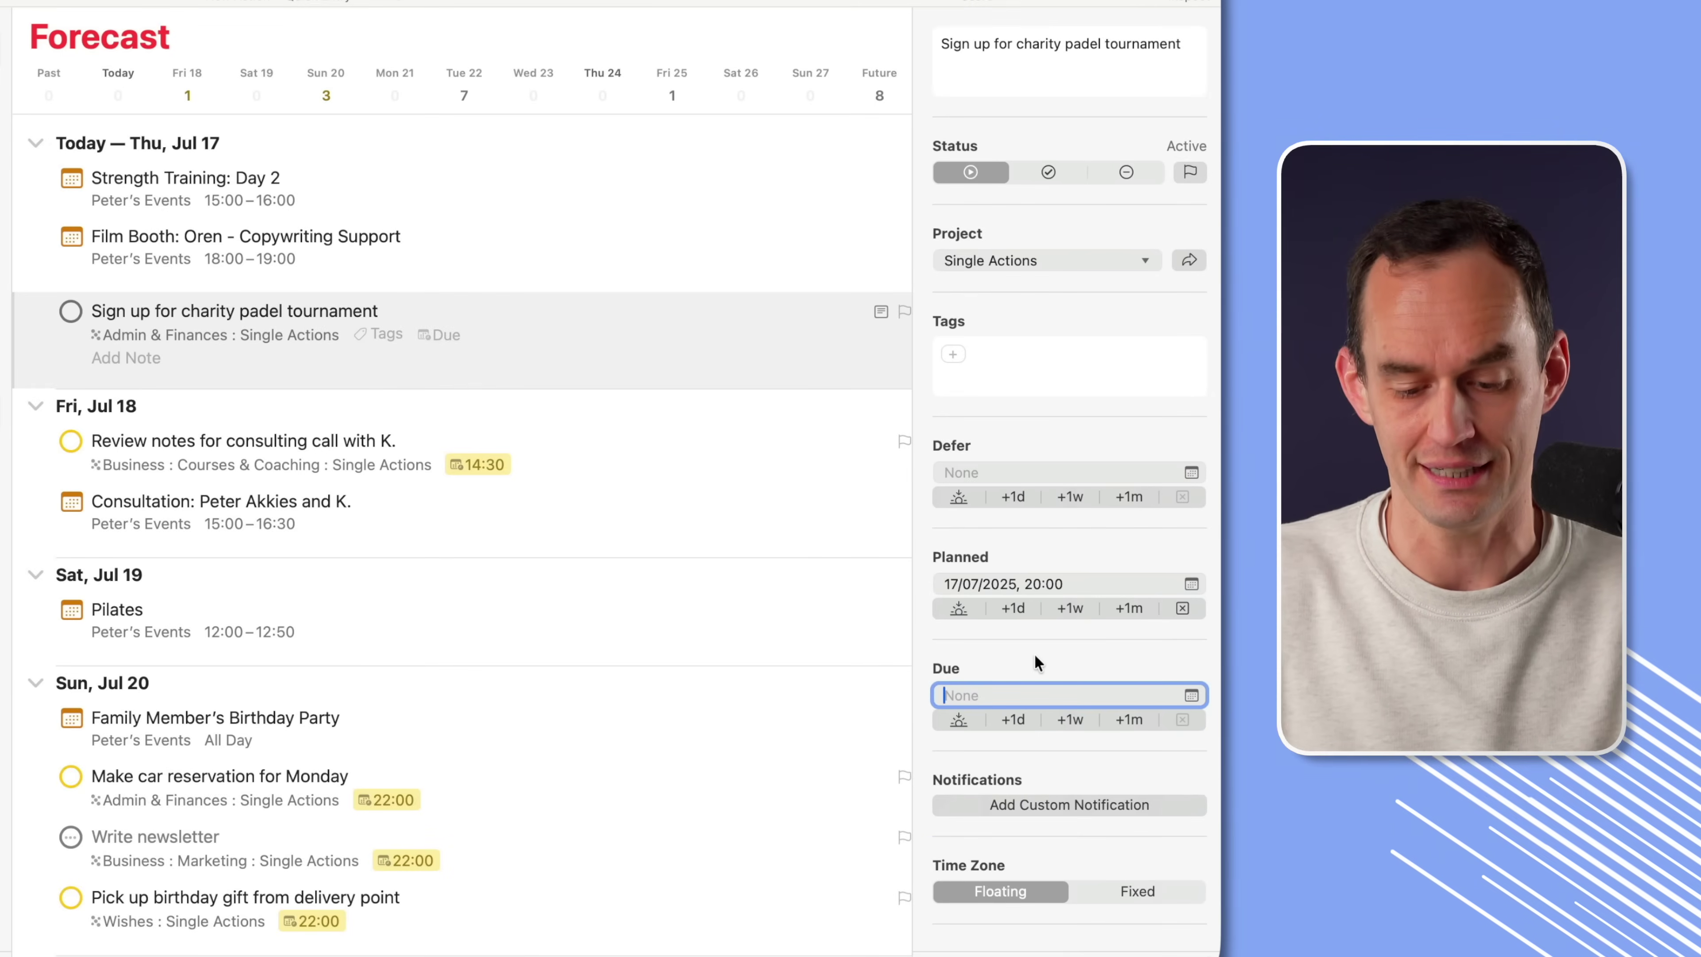
text(tomorrow)
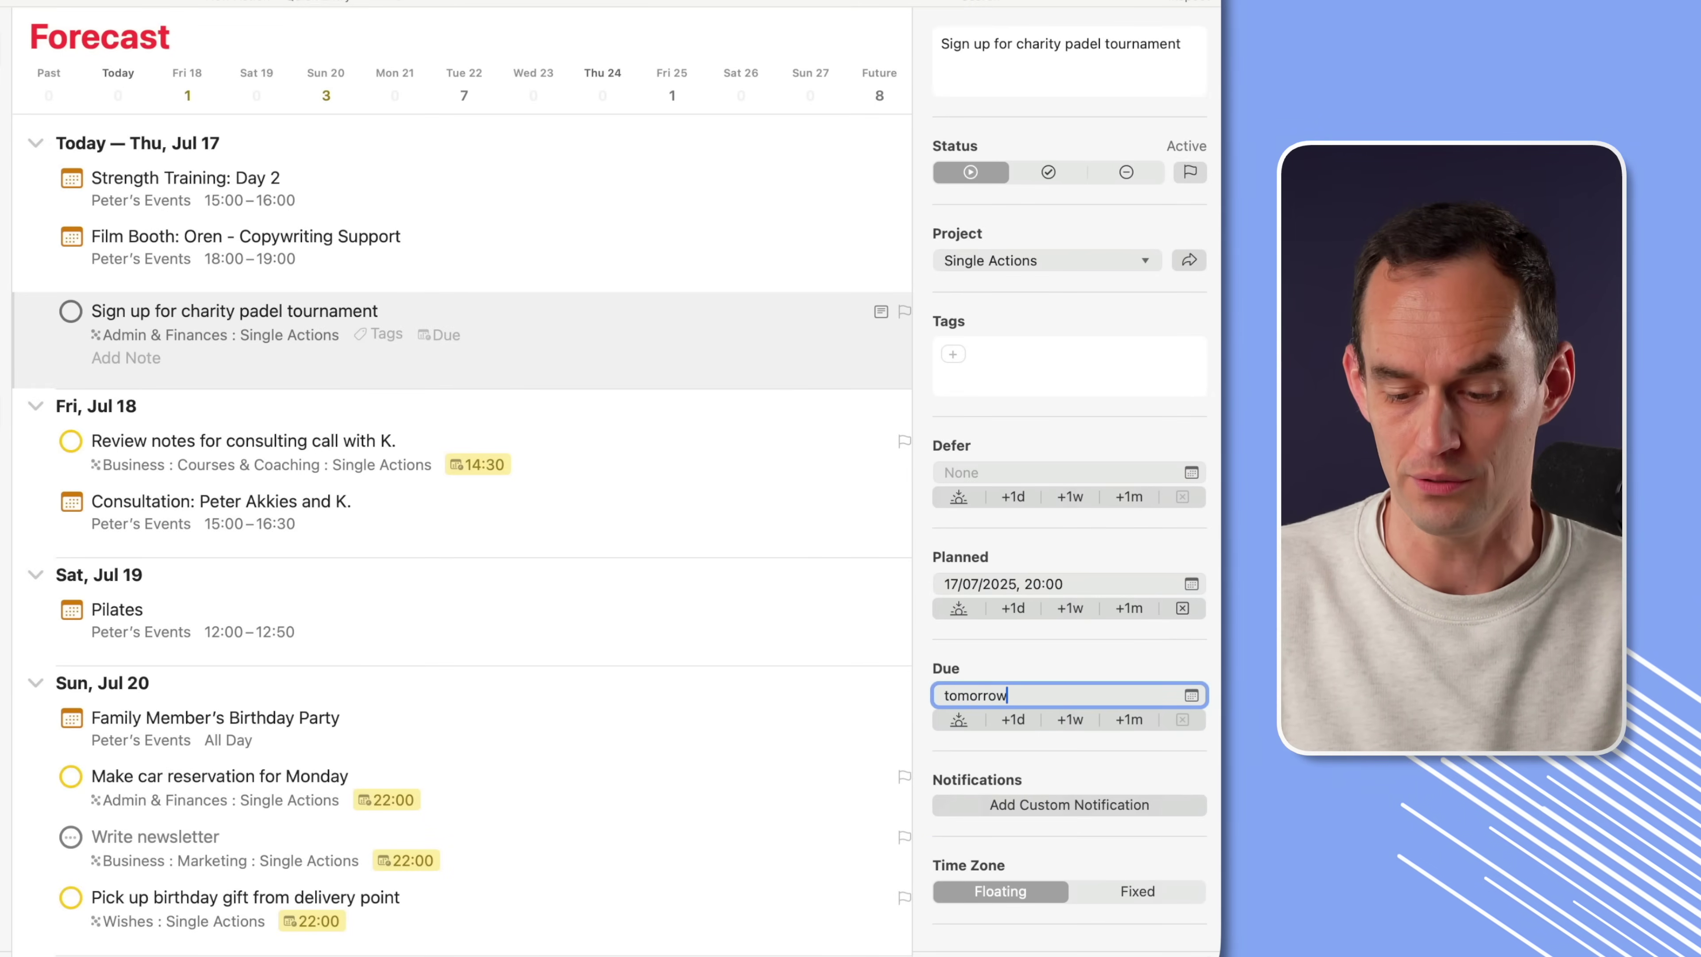
key(Return)
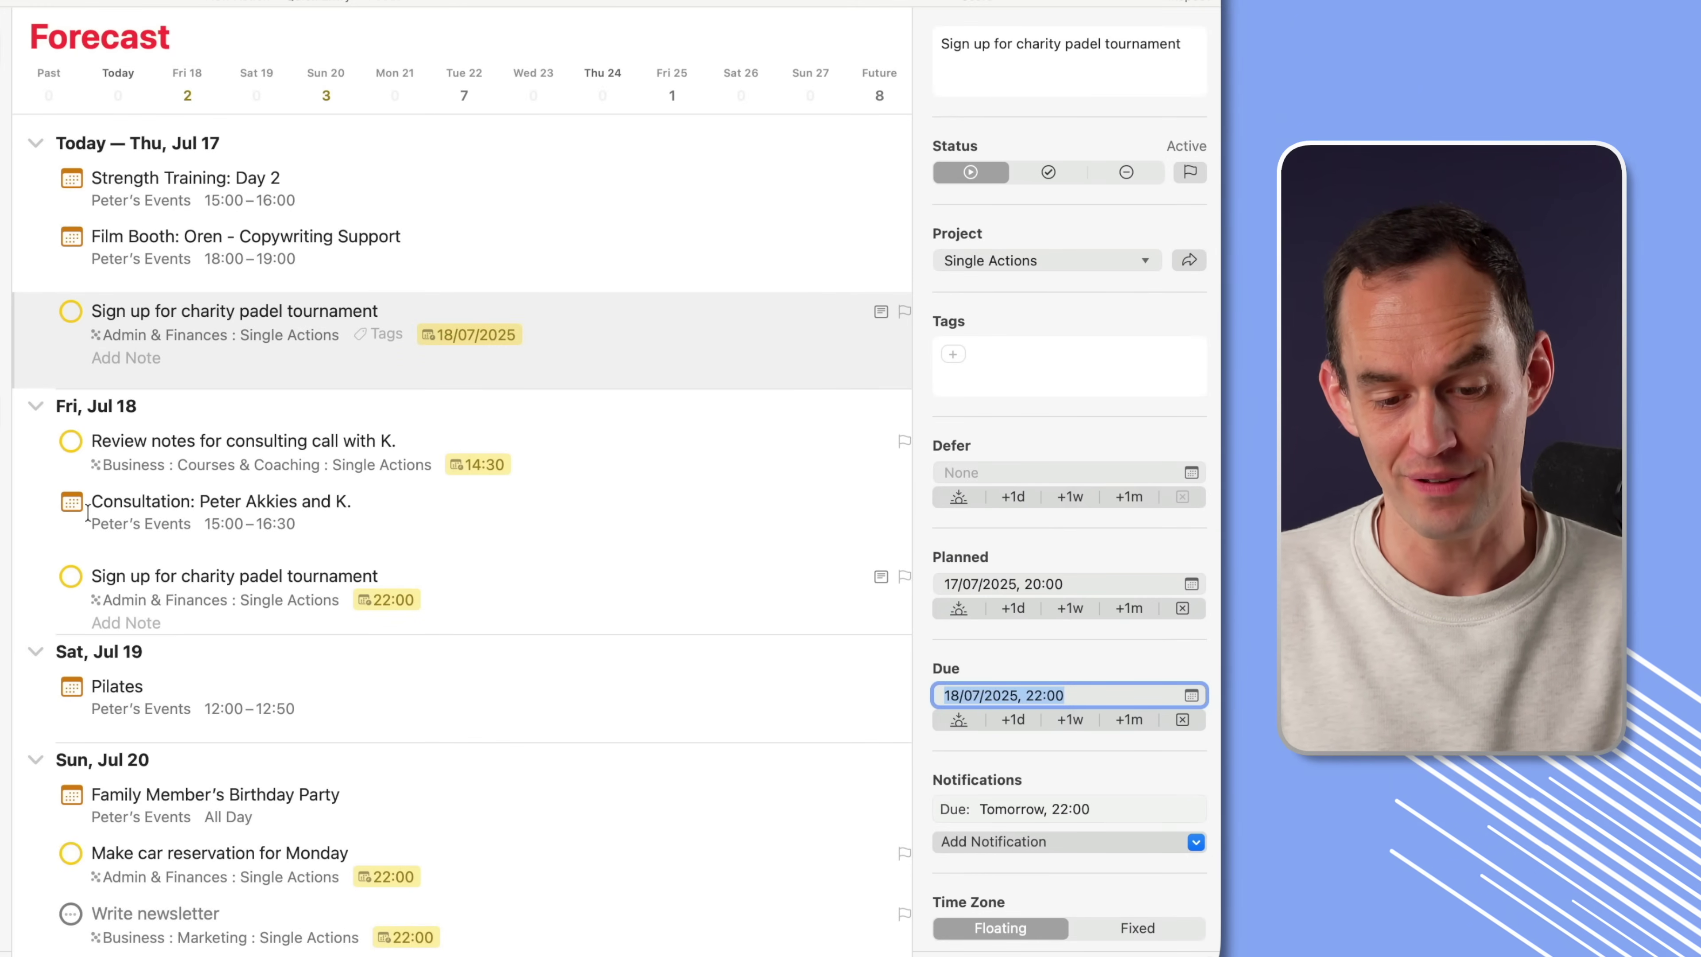
Plan "Review notes for consulting call with K." for today, 17/07/2025, and clear its planned date again.
click(585, 443)
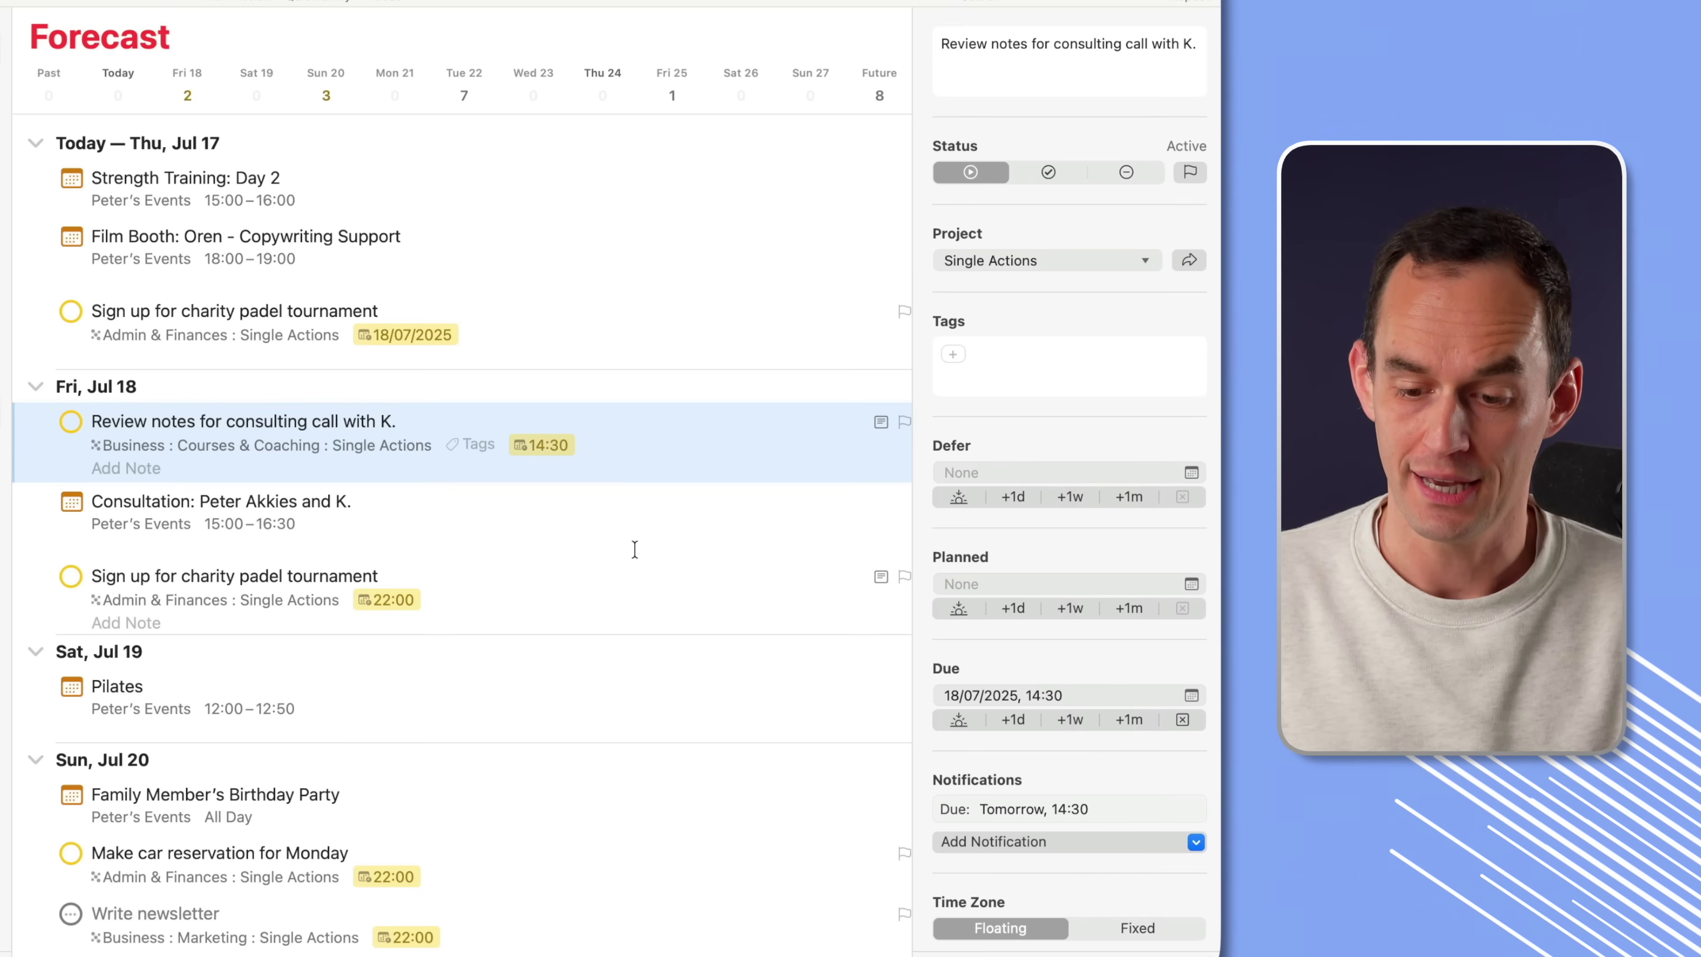
click(959, 608)
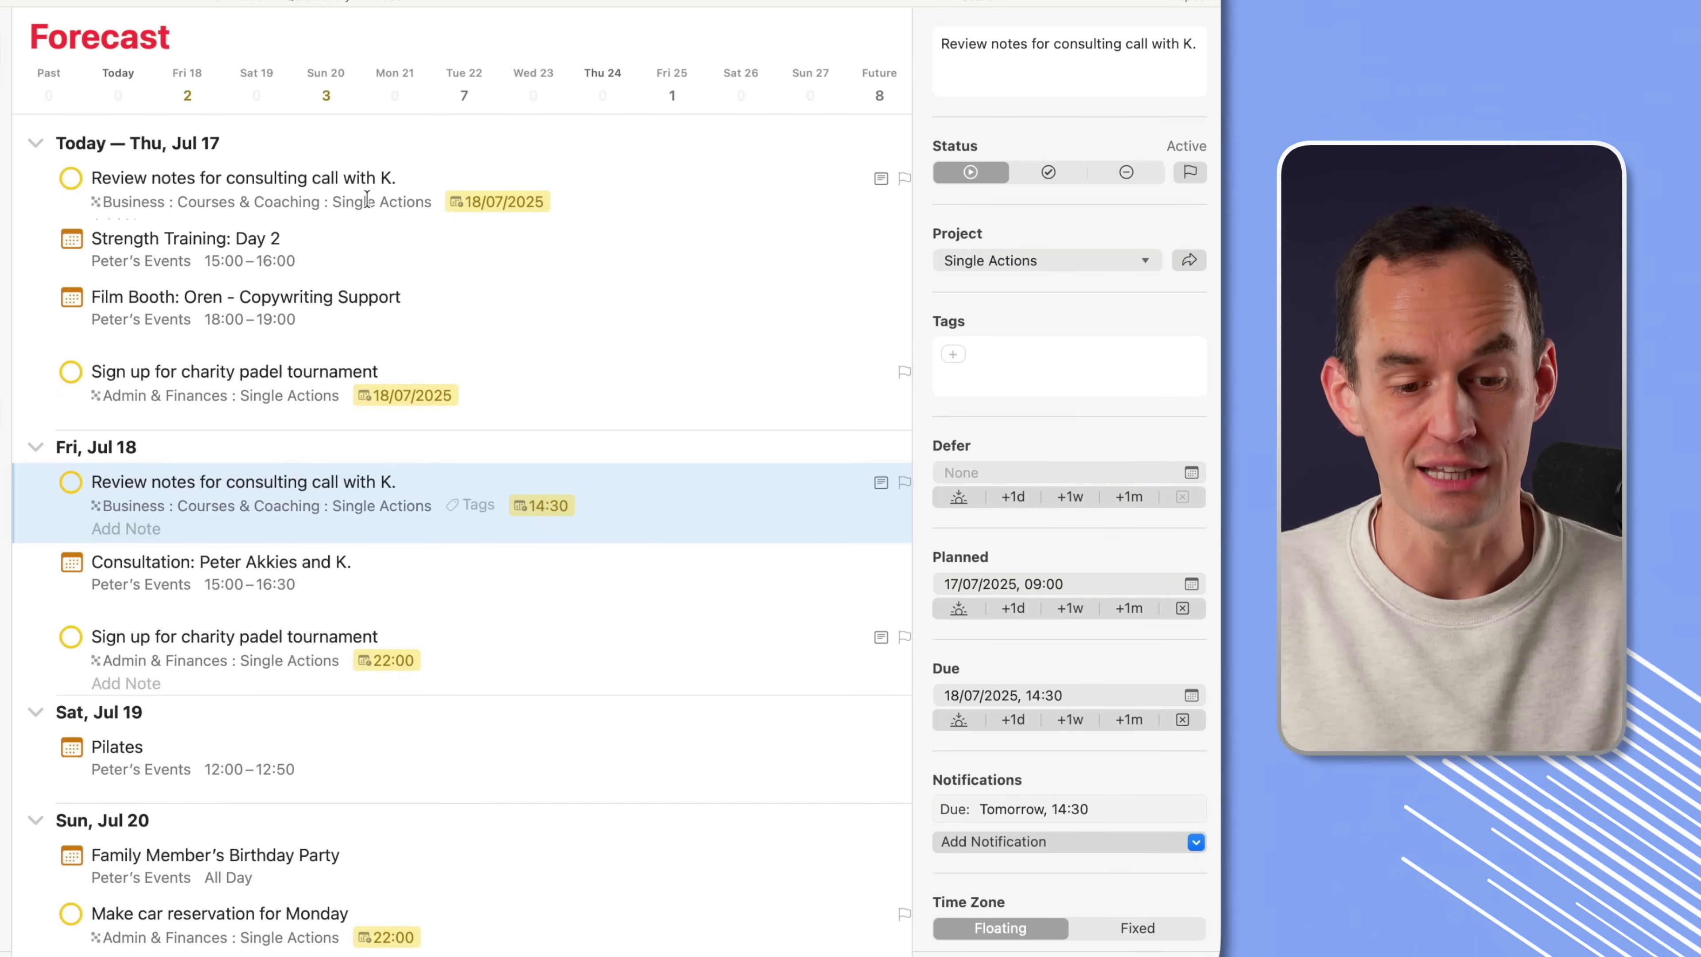
click(367, 199)
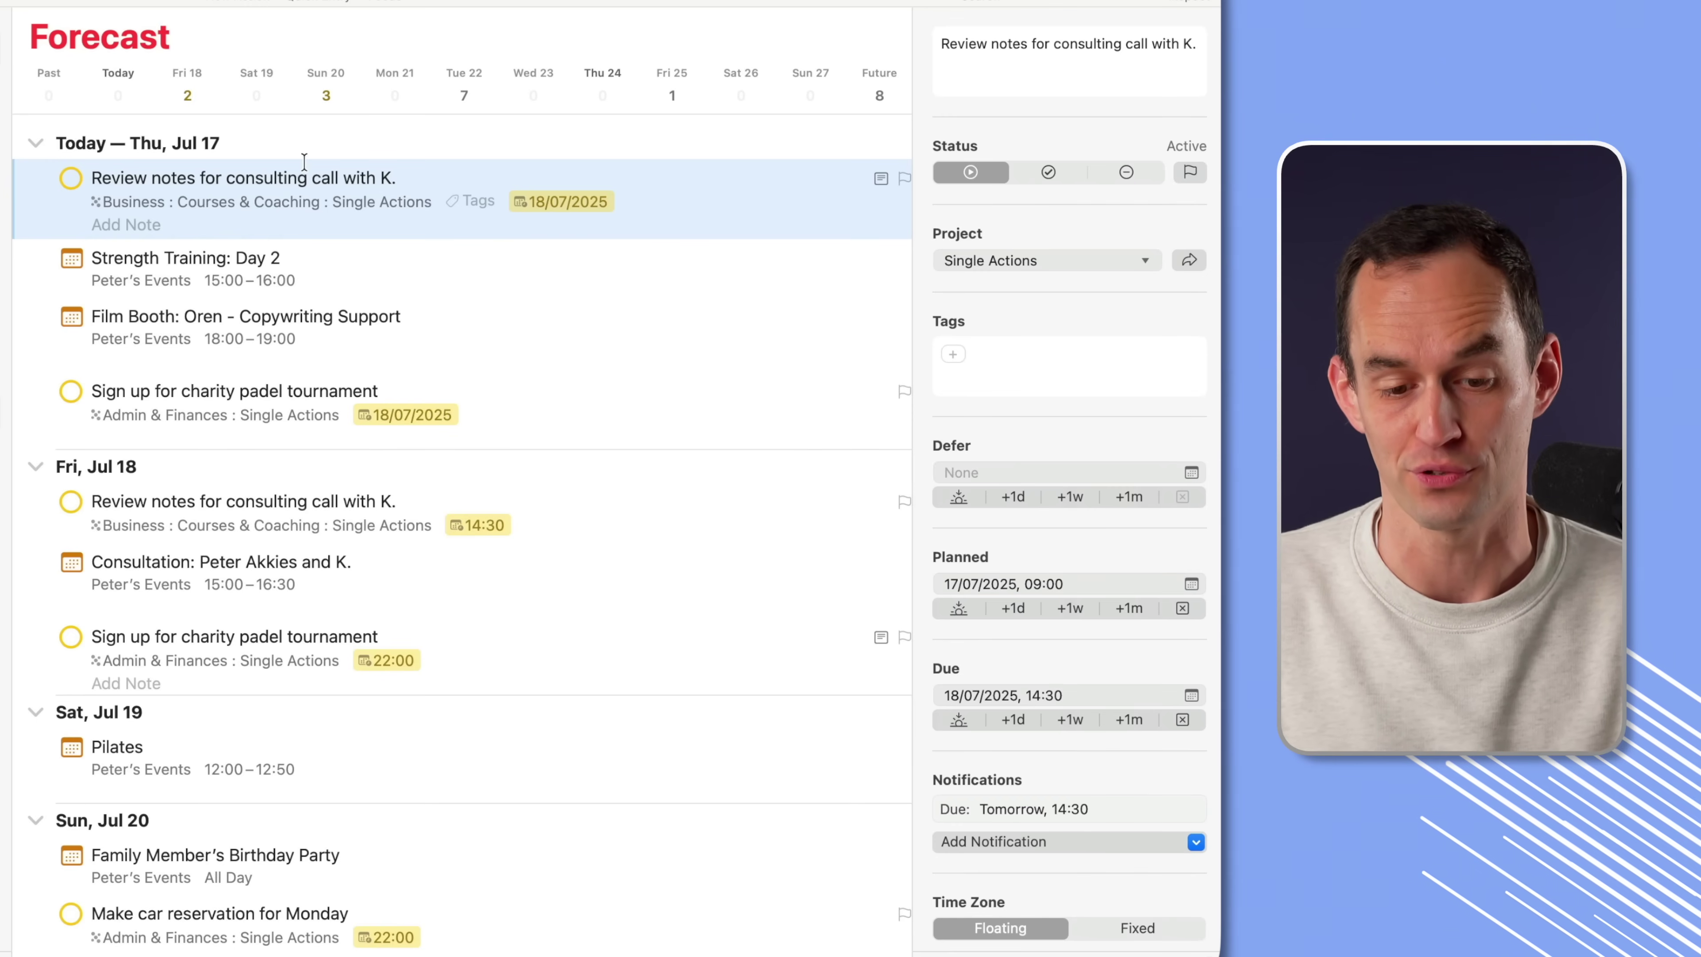
click(1181, 605)
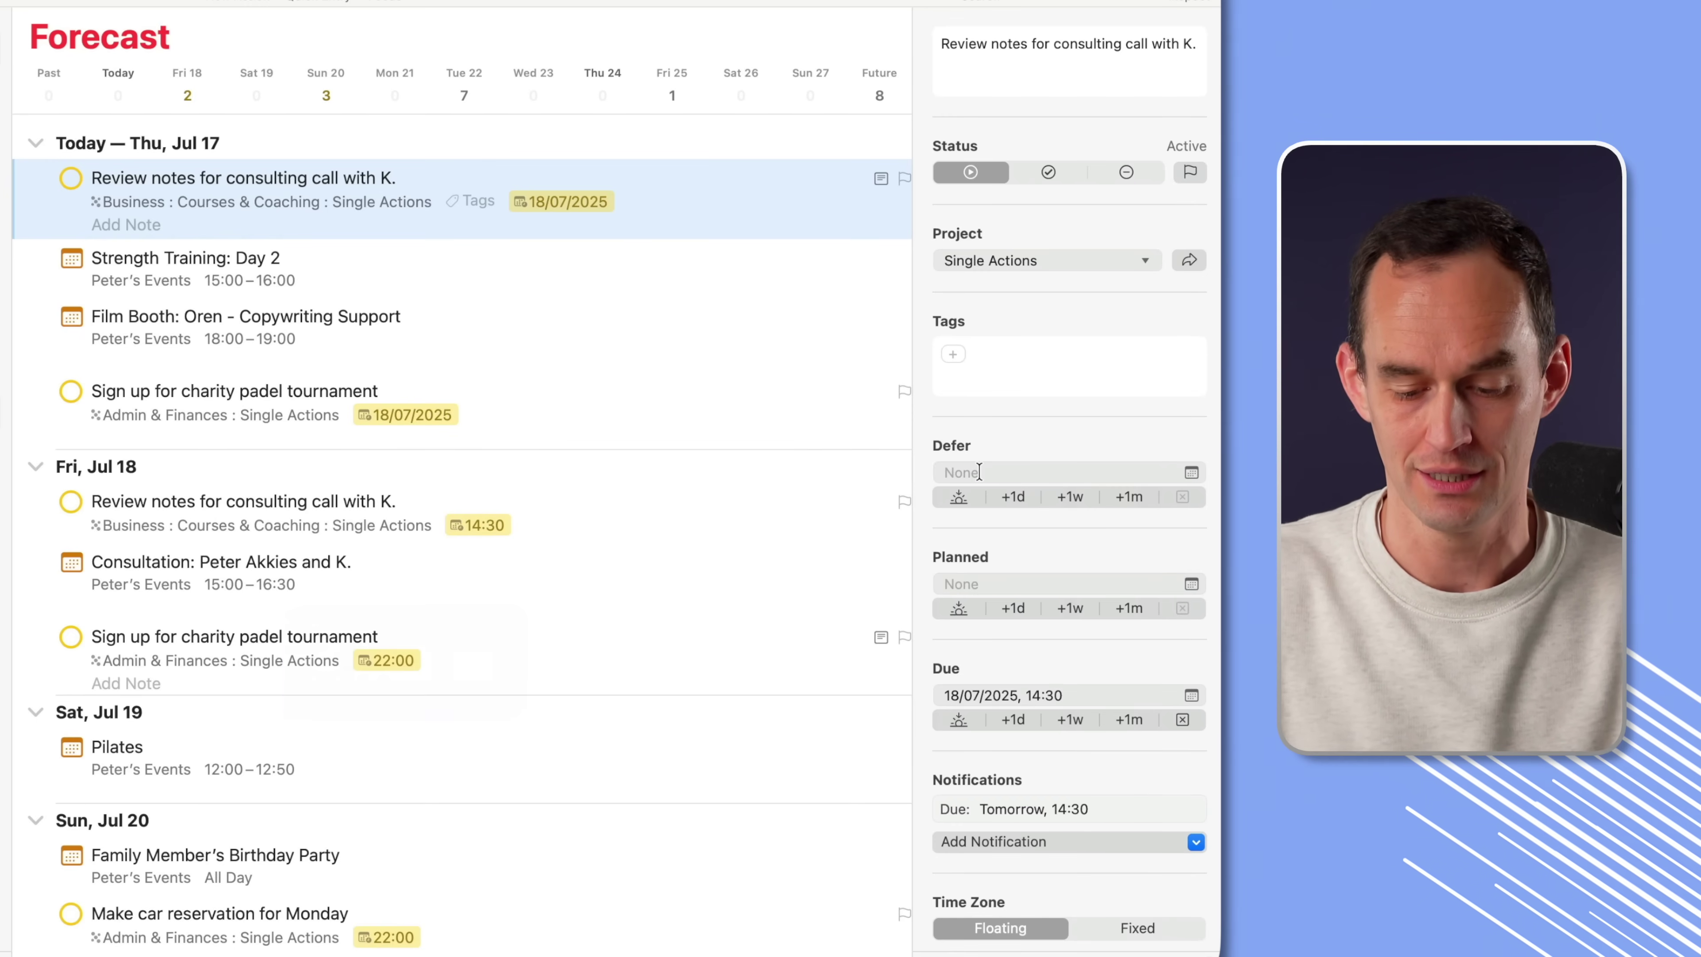
key(super+k)
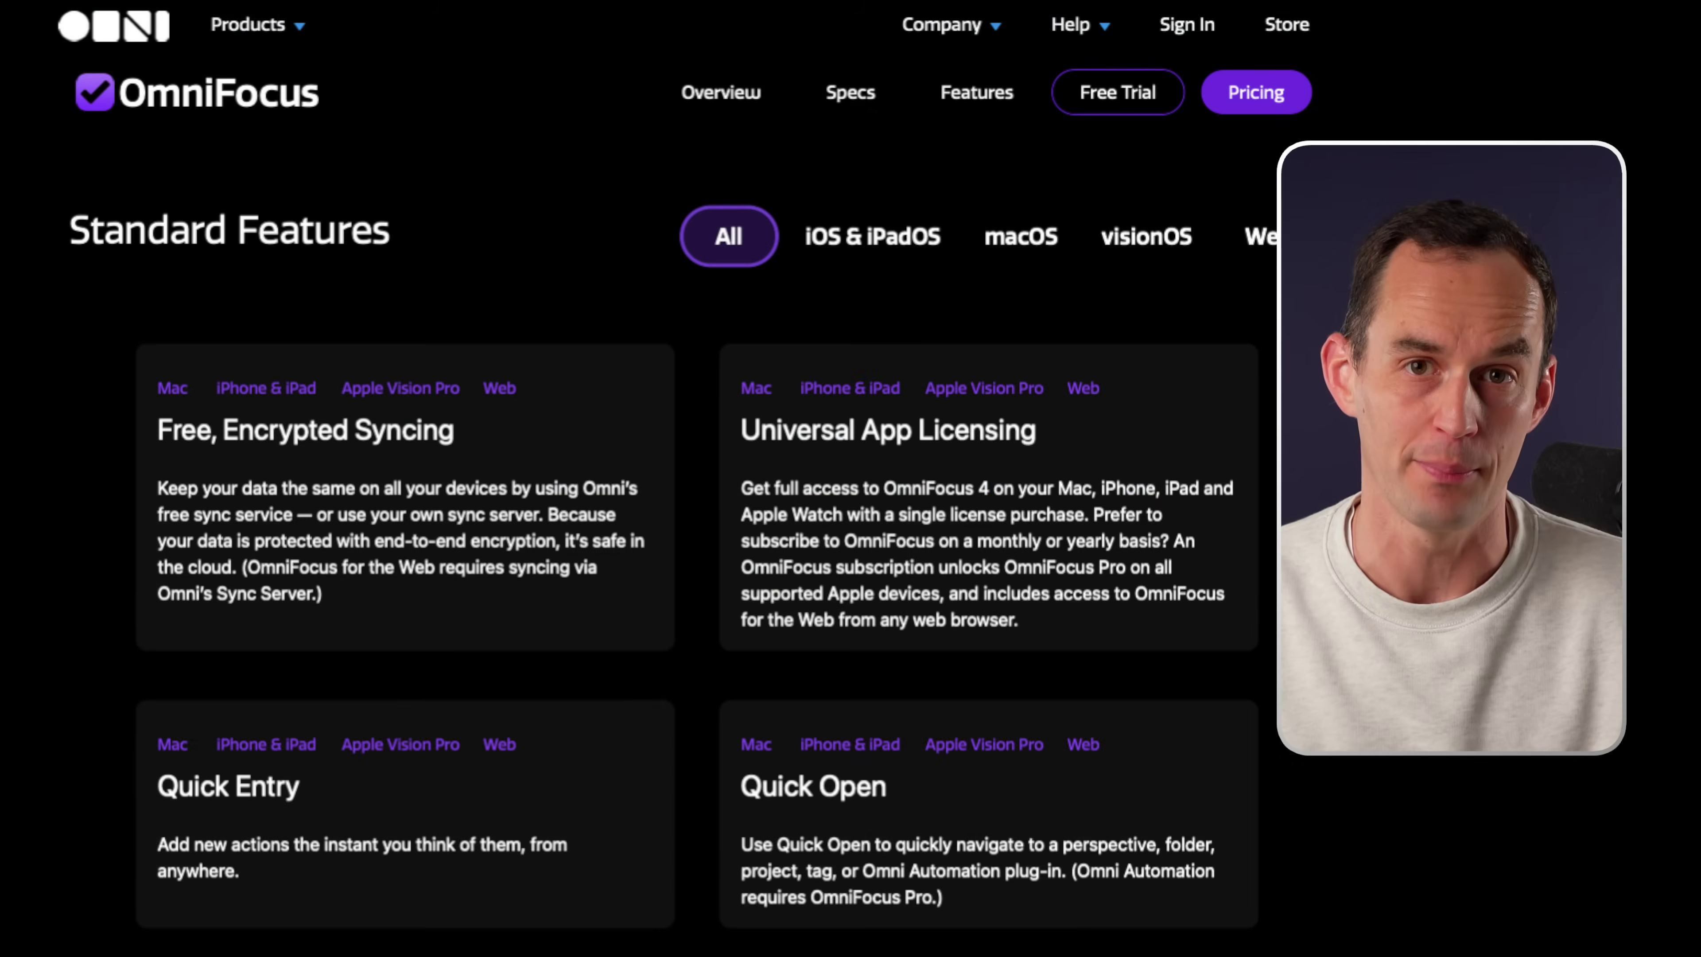
Browse the OmniFocus features page and the course module "Scheduling Your To-Dos and Projects", choosing the lesson "Setting Up the Available Perspective".
scroll(670, 469, down, 20)
scroll(670, 469, up, 4)
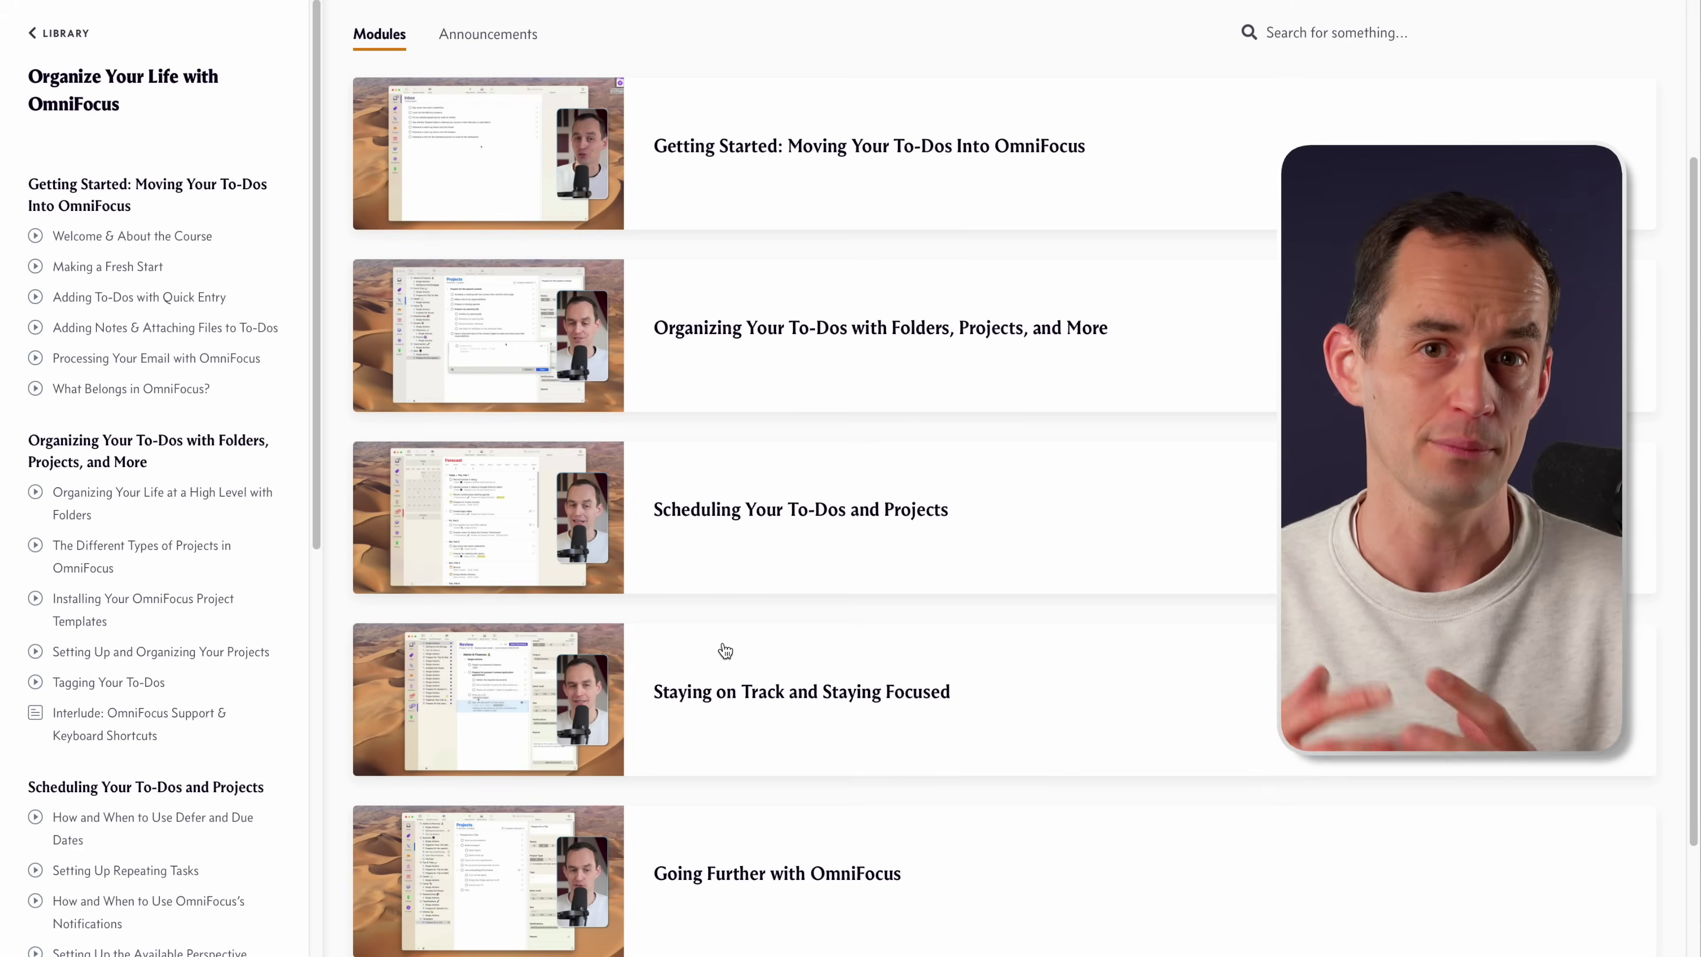
click(530, 494)
scroll(548, 640, down, 2)
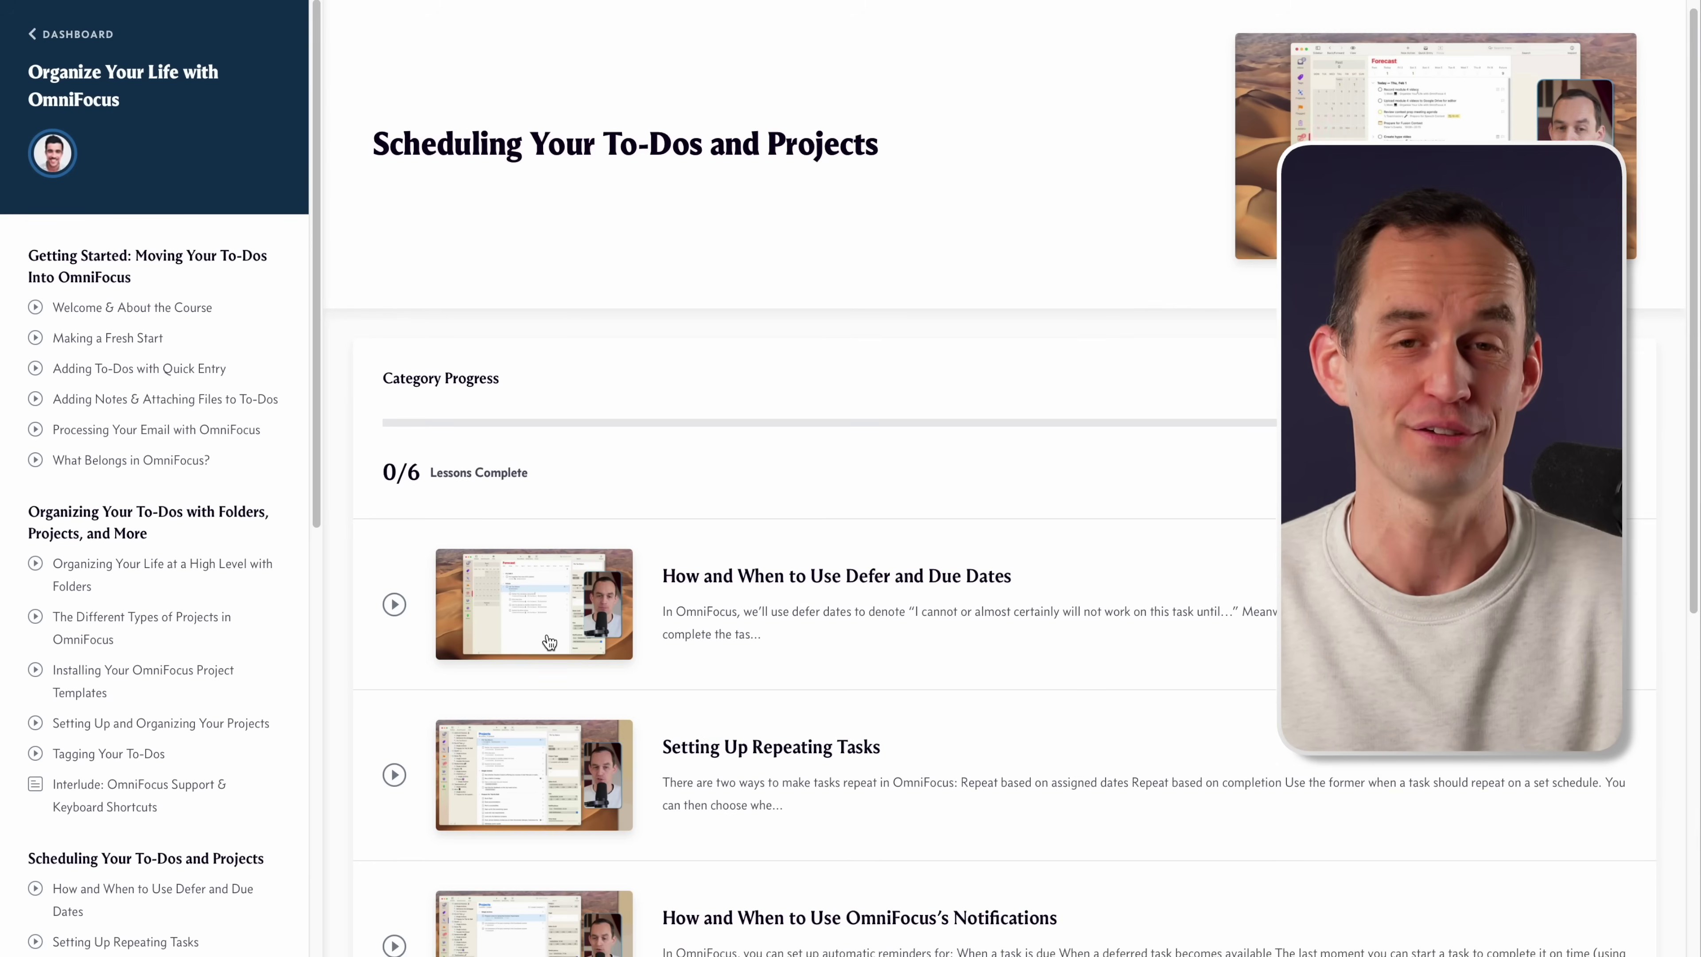
scroll(548, 640, down, 5)
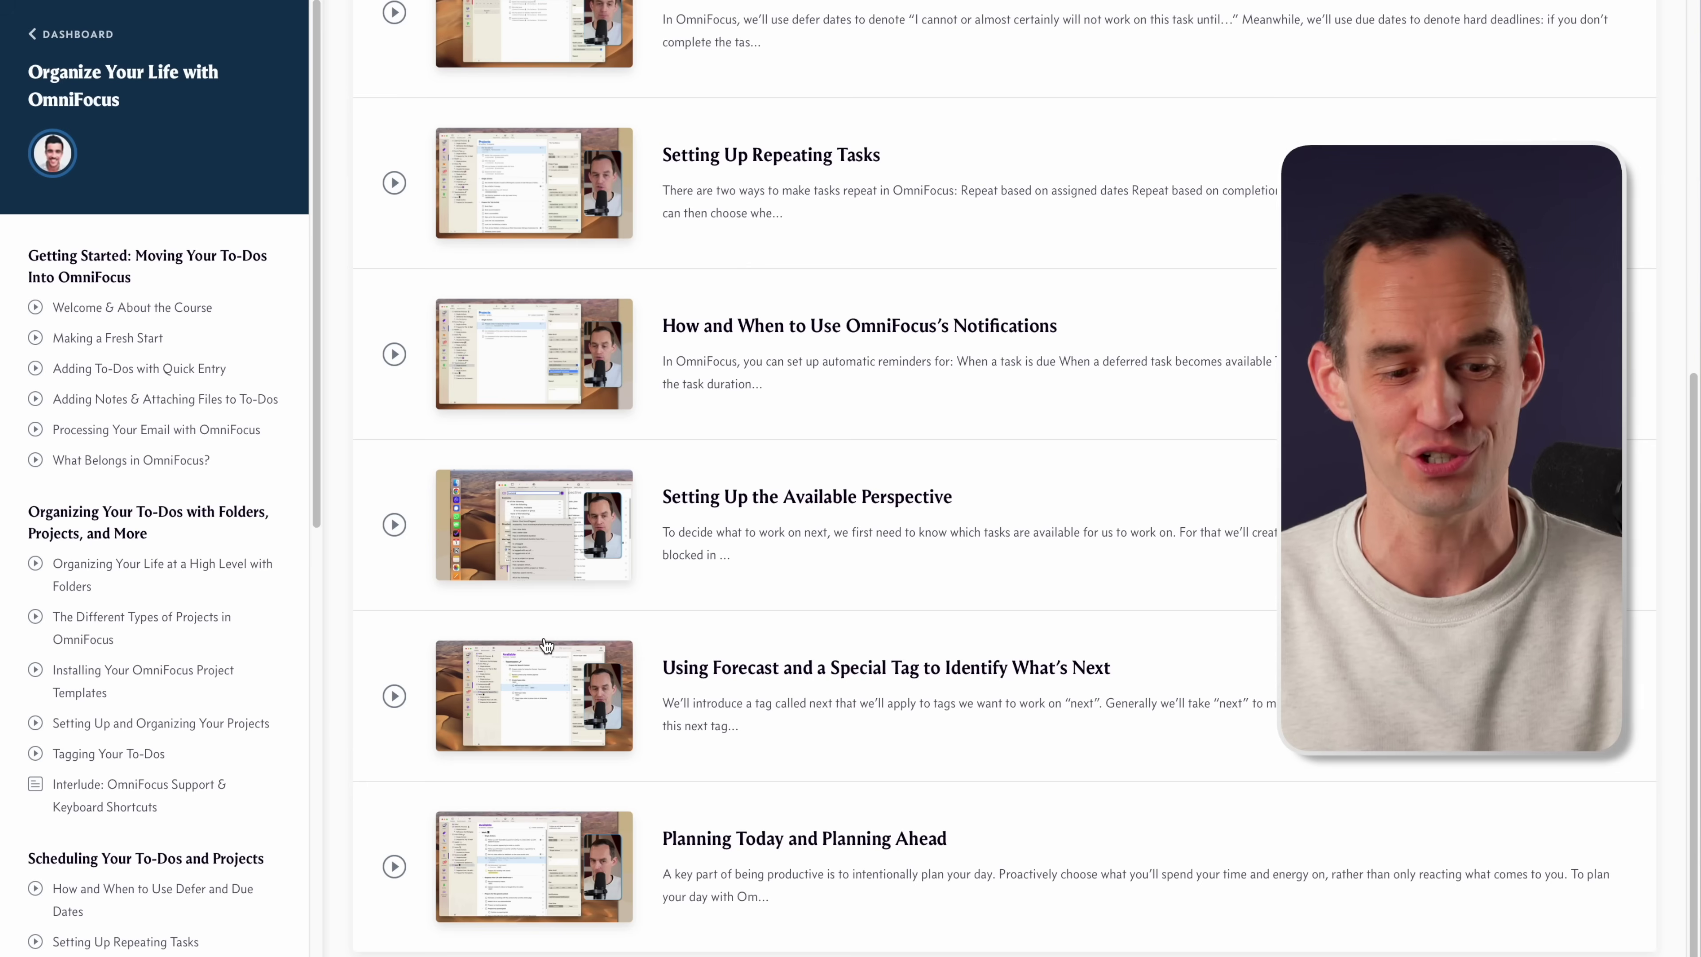
click(523, 507)
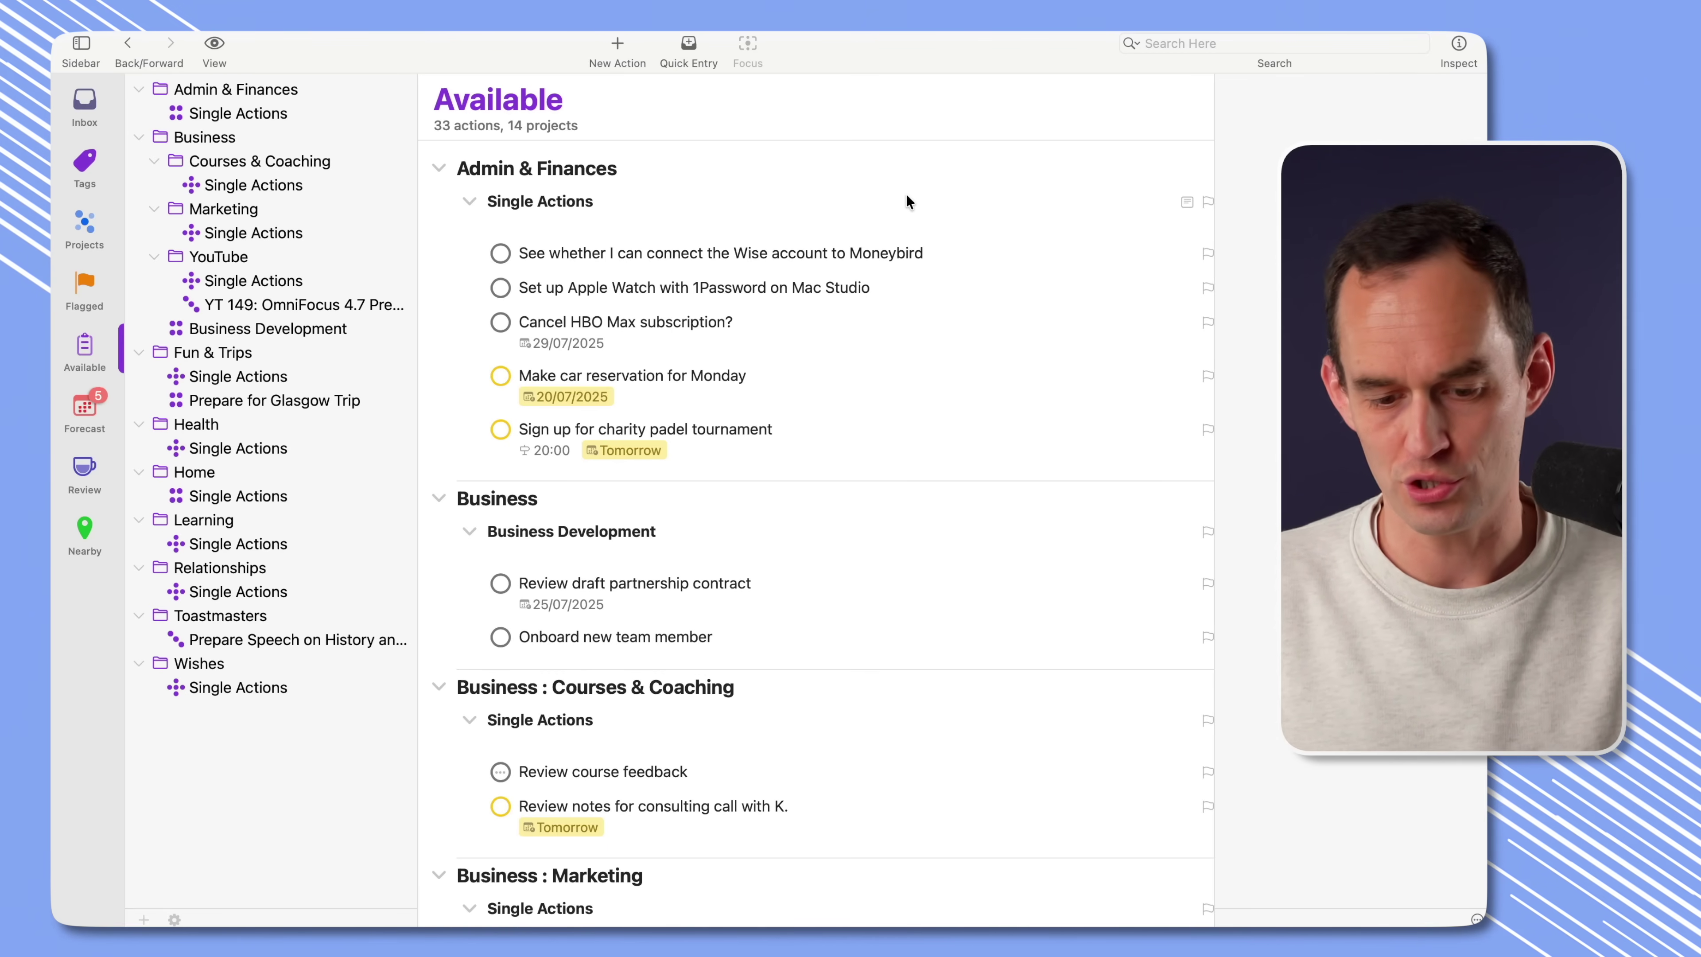
In OmniFocus's Available perspective, set the planned date of "Review draft partnership contract" to 17/07/2025, 09:00.
click(795, 594)
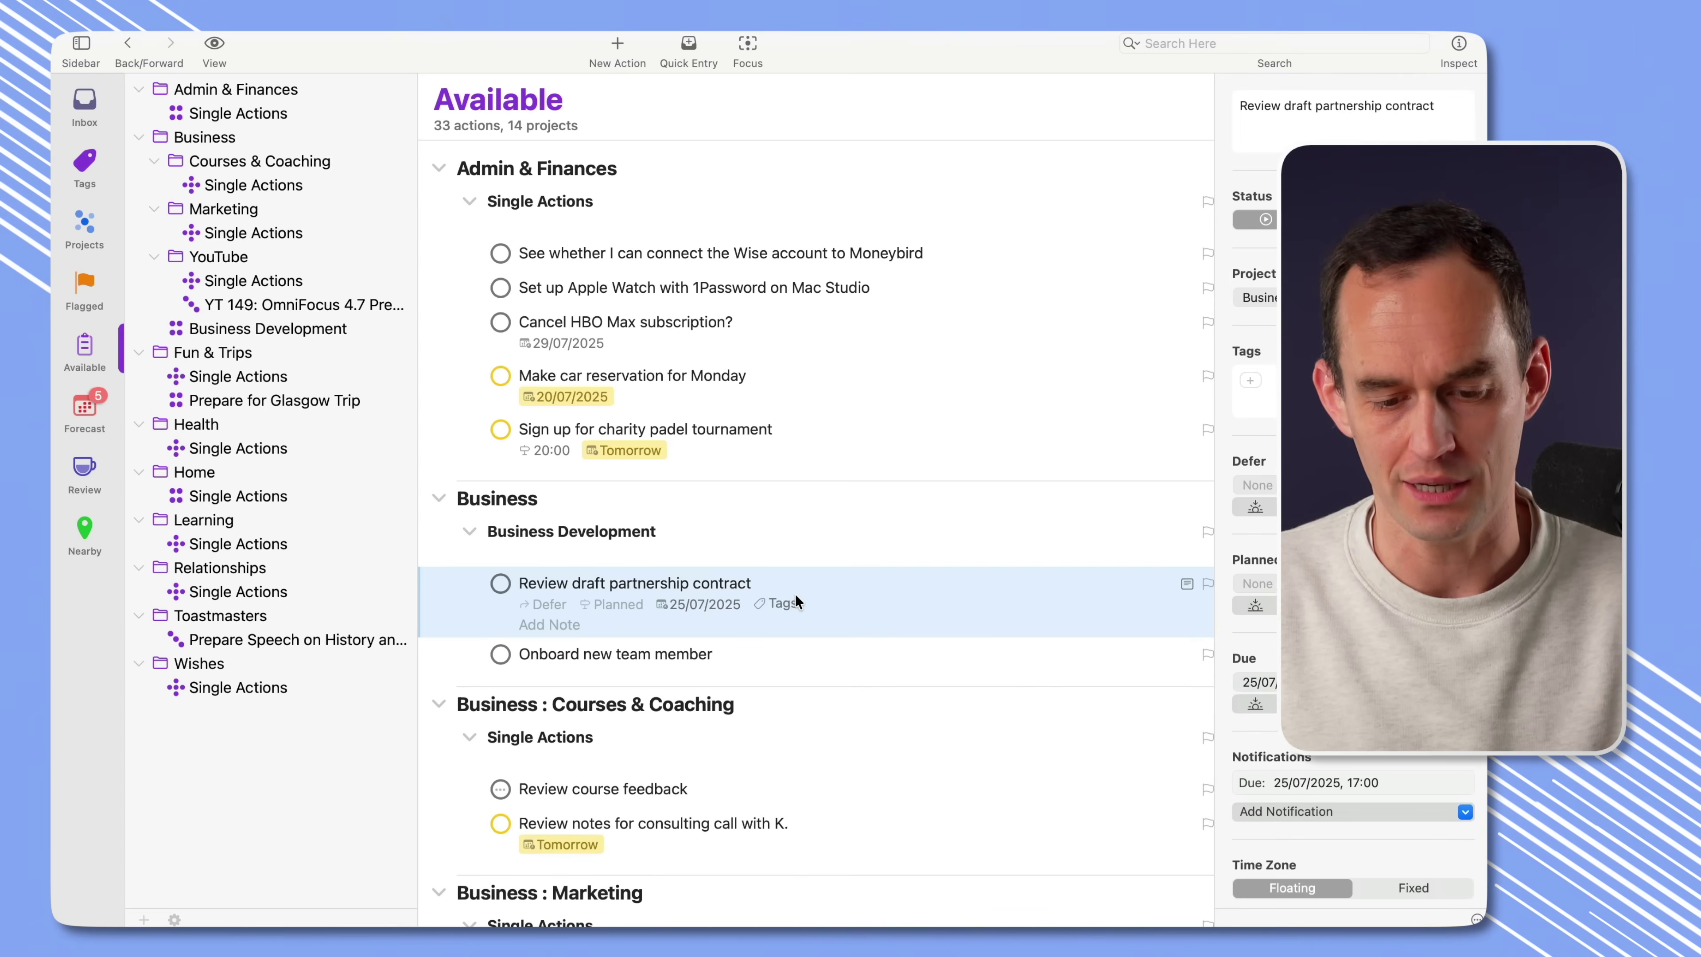
scroll(795, 594, down, 3)
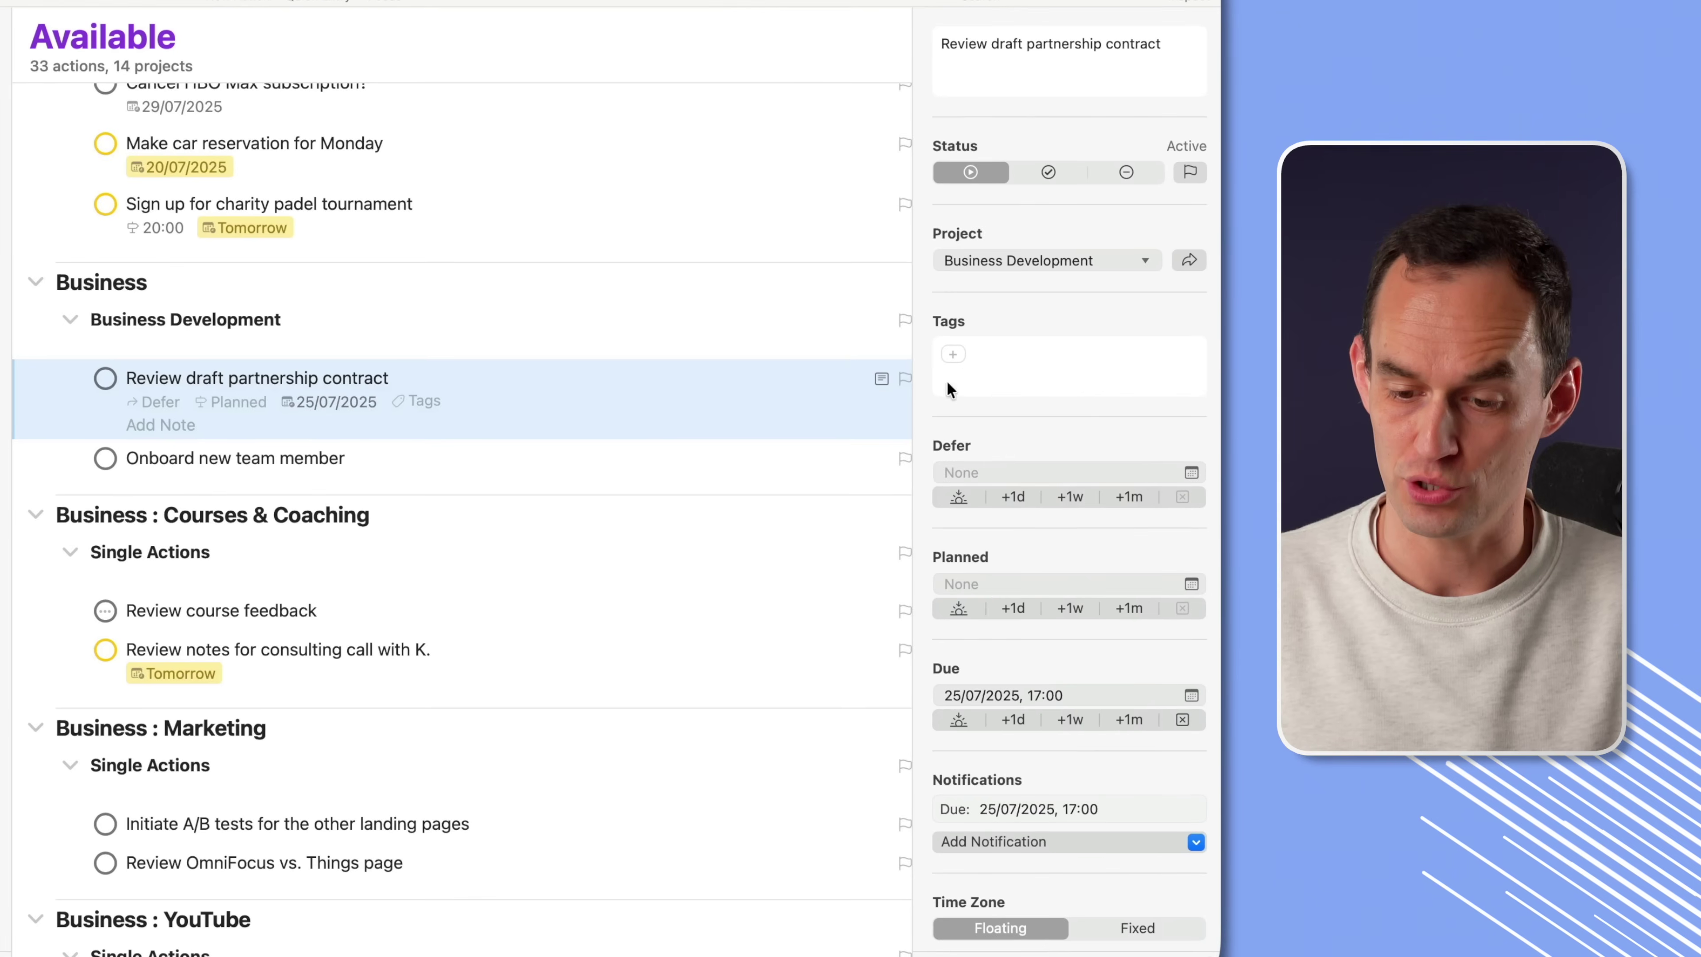
click(974, 611)
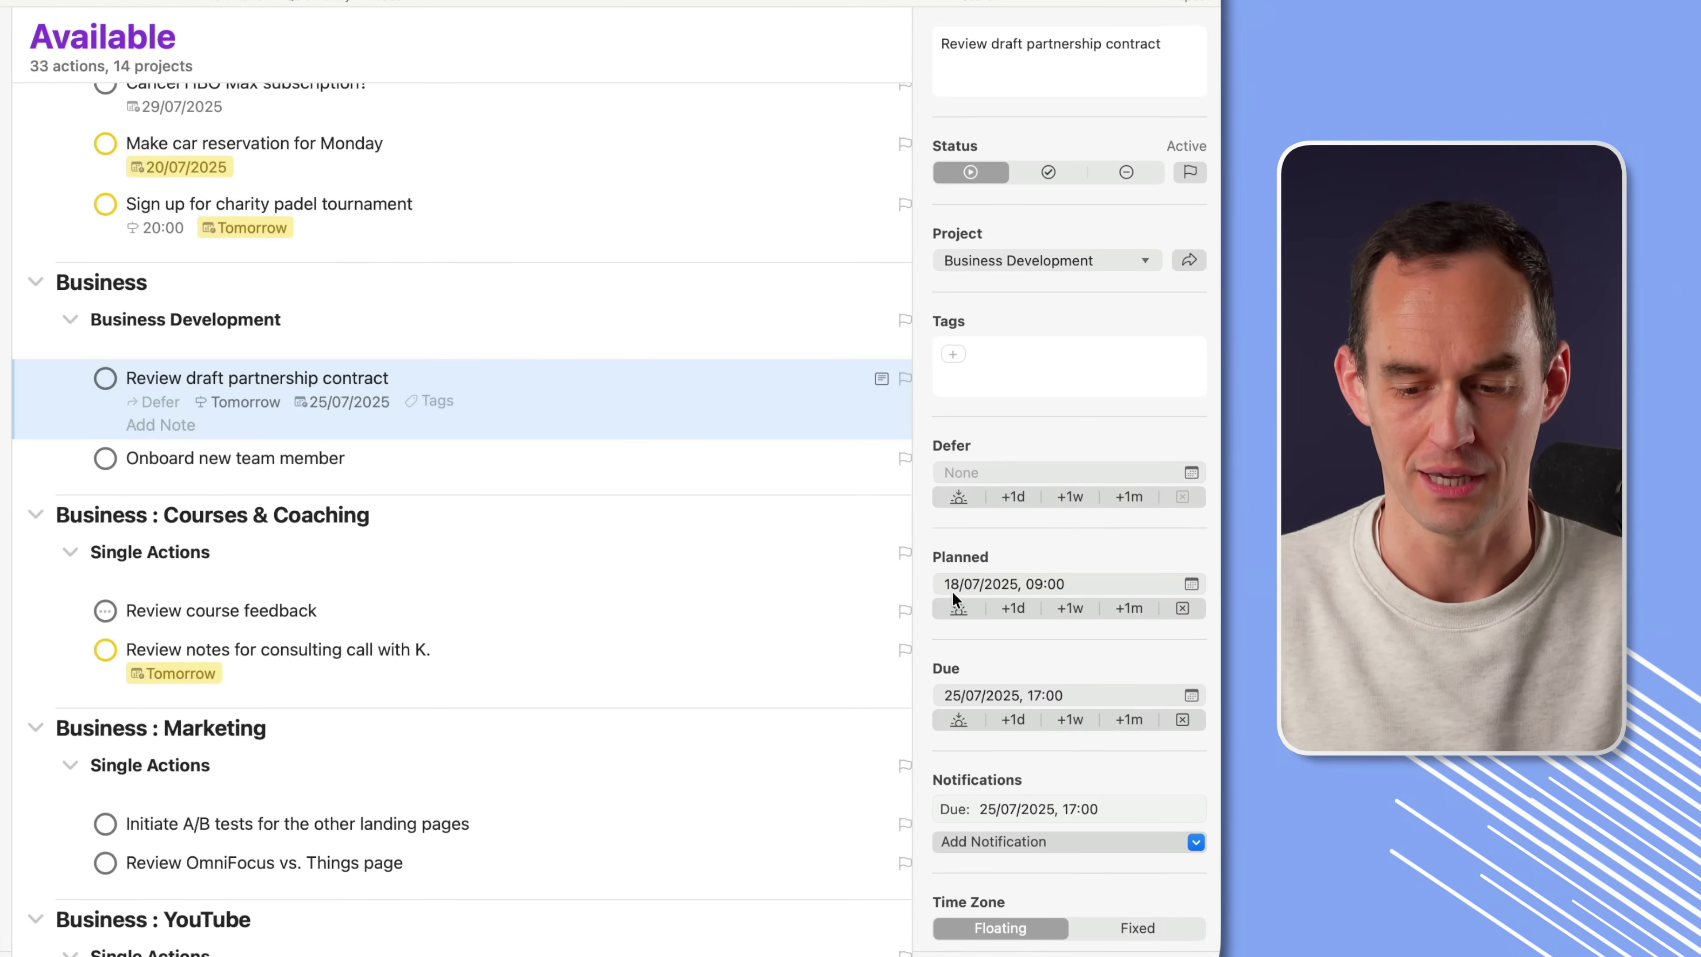
click(959, 608)
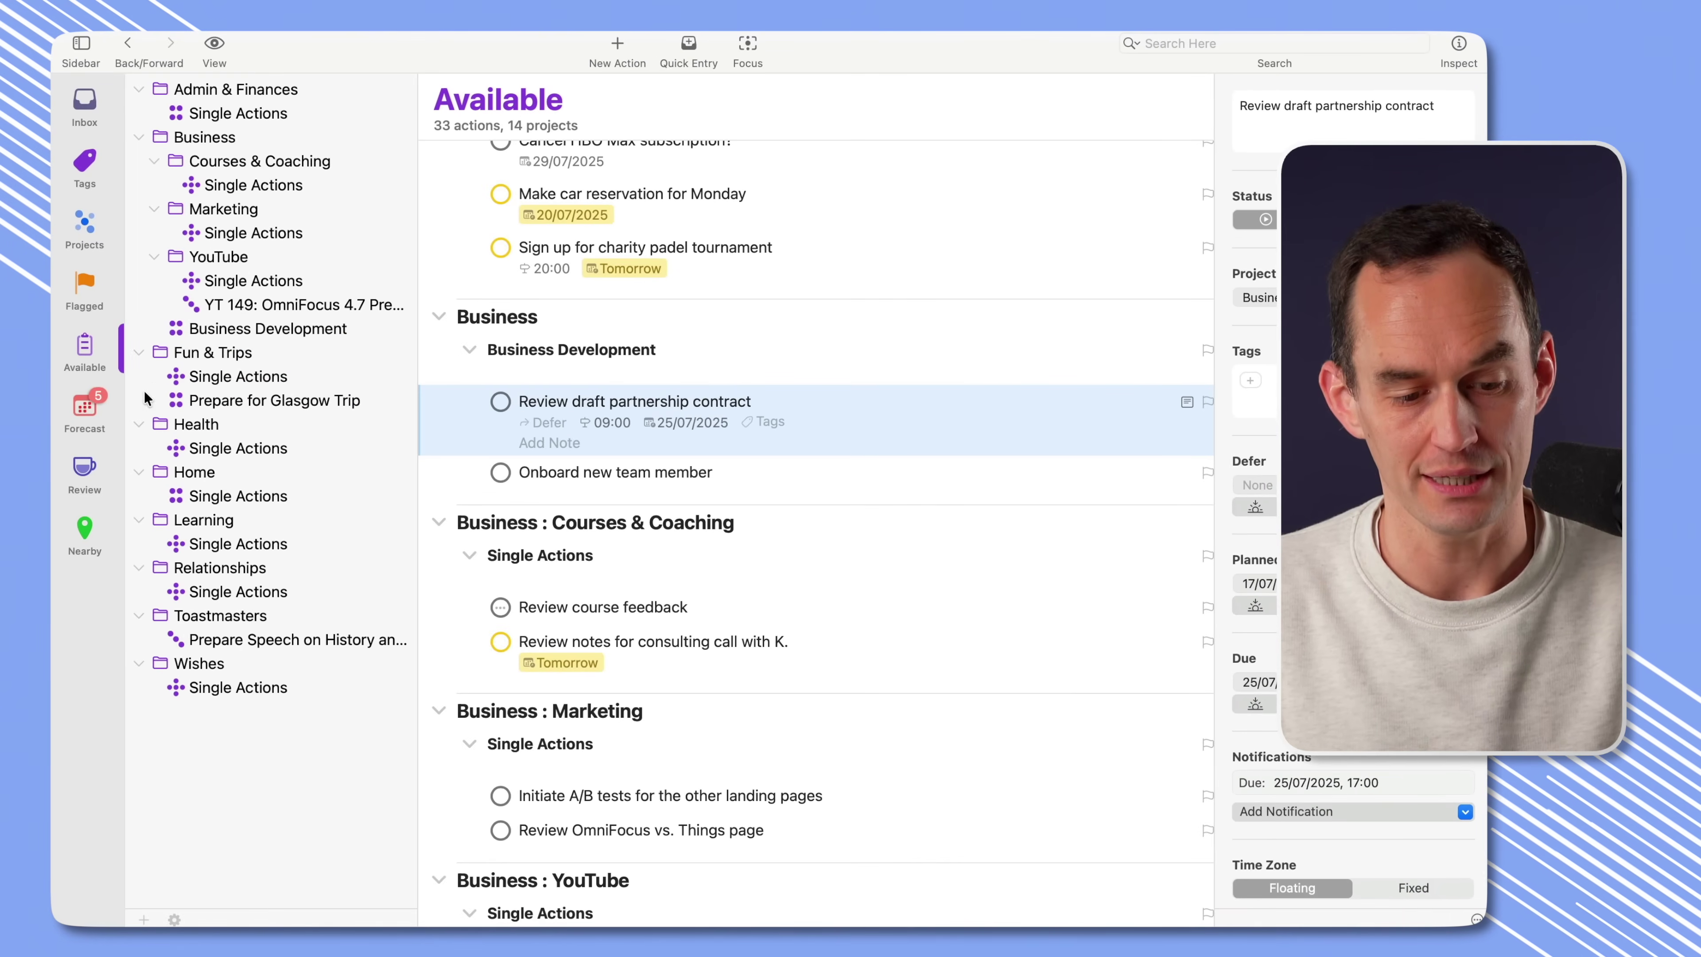
Flag "Review draft partnership contract" under today in the Forecast.
click(104, 410)
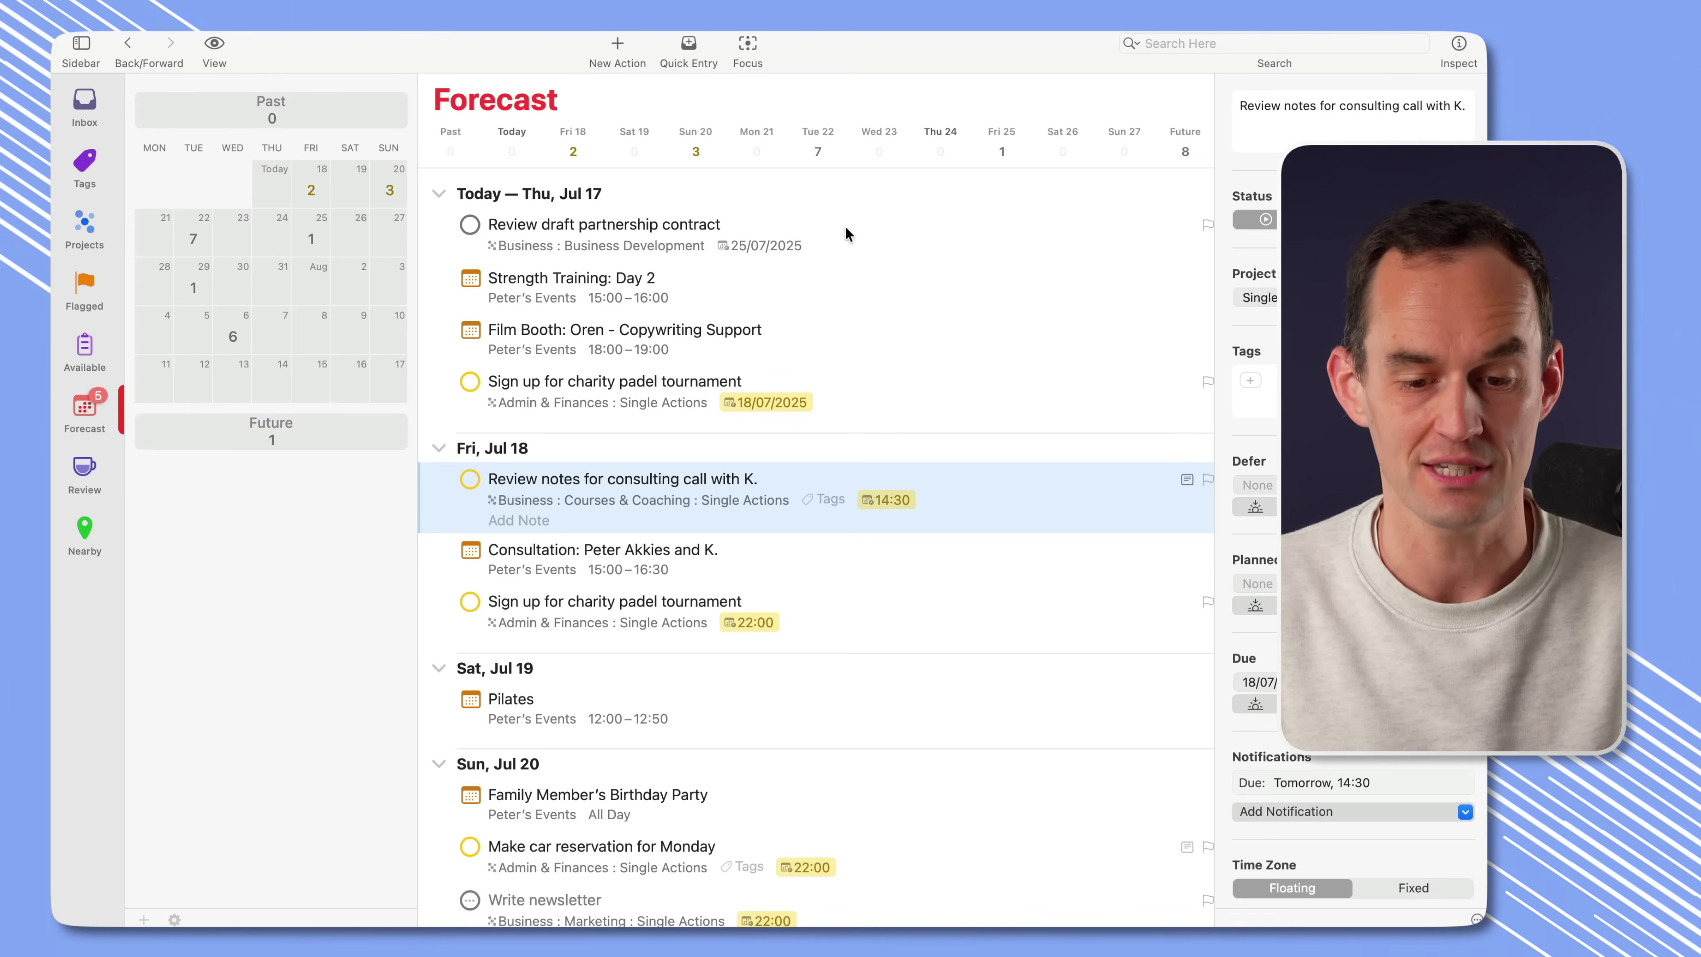
click(933, 241)
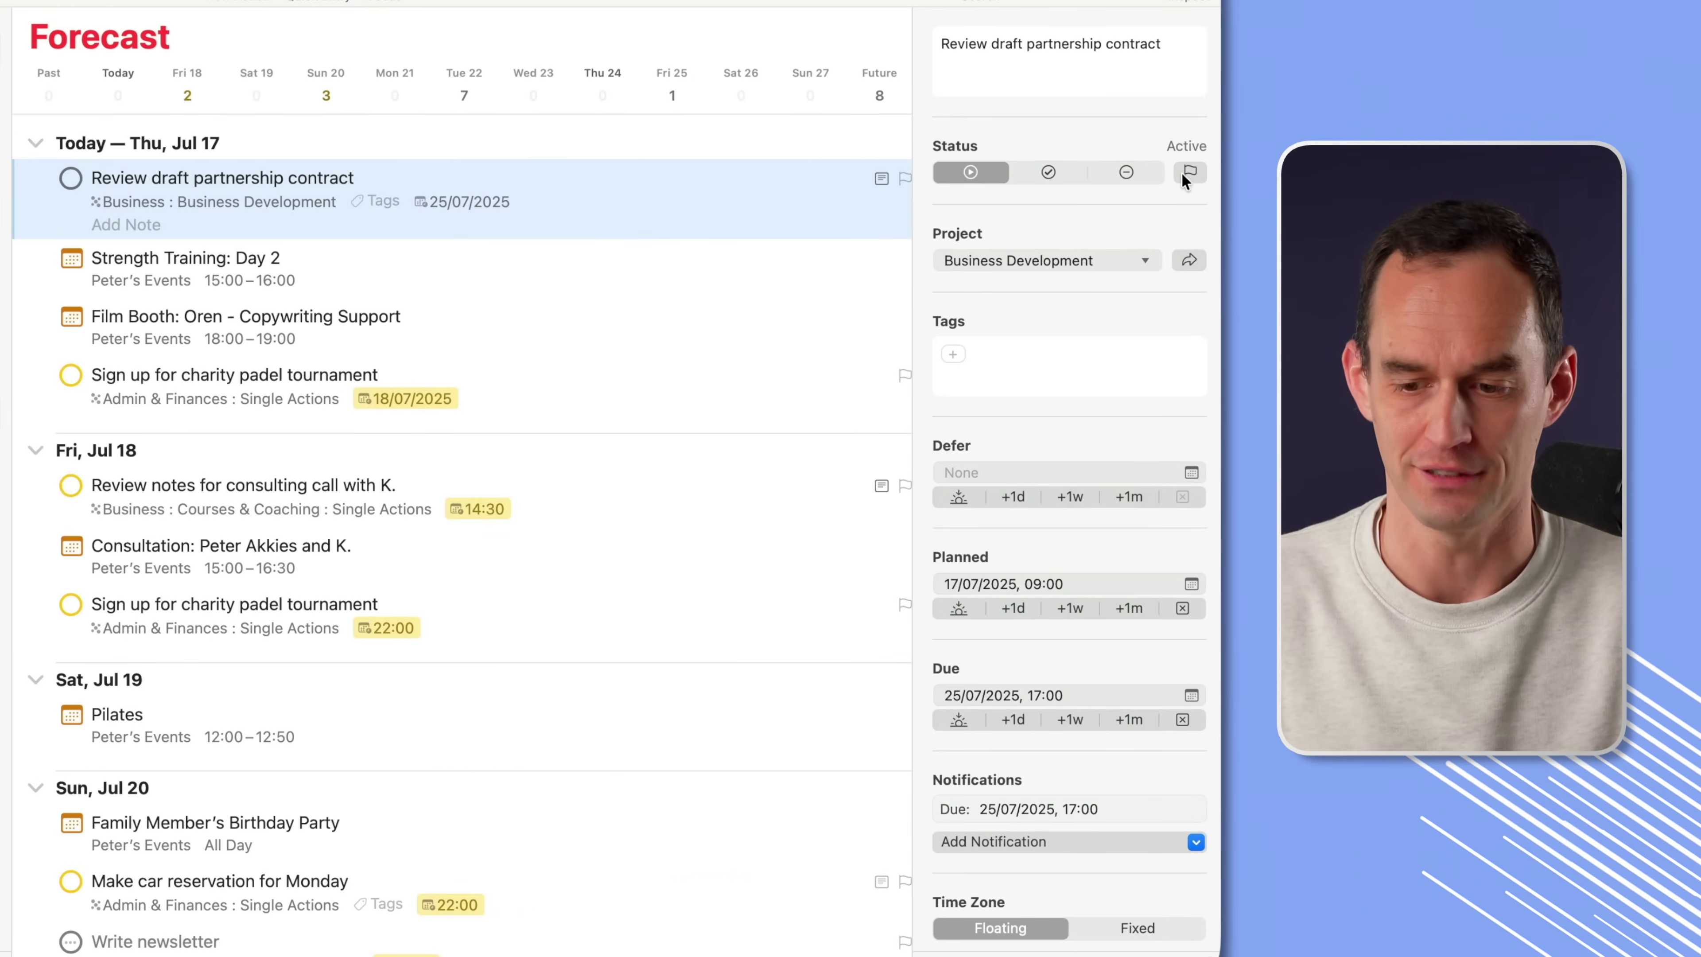
click(1187, 173)
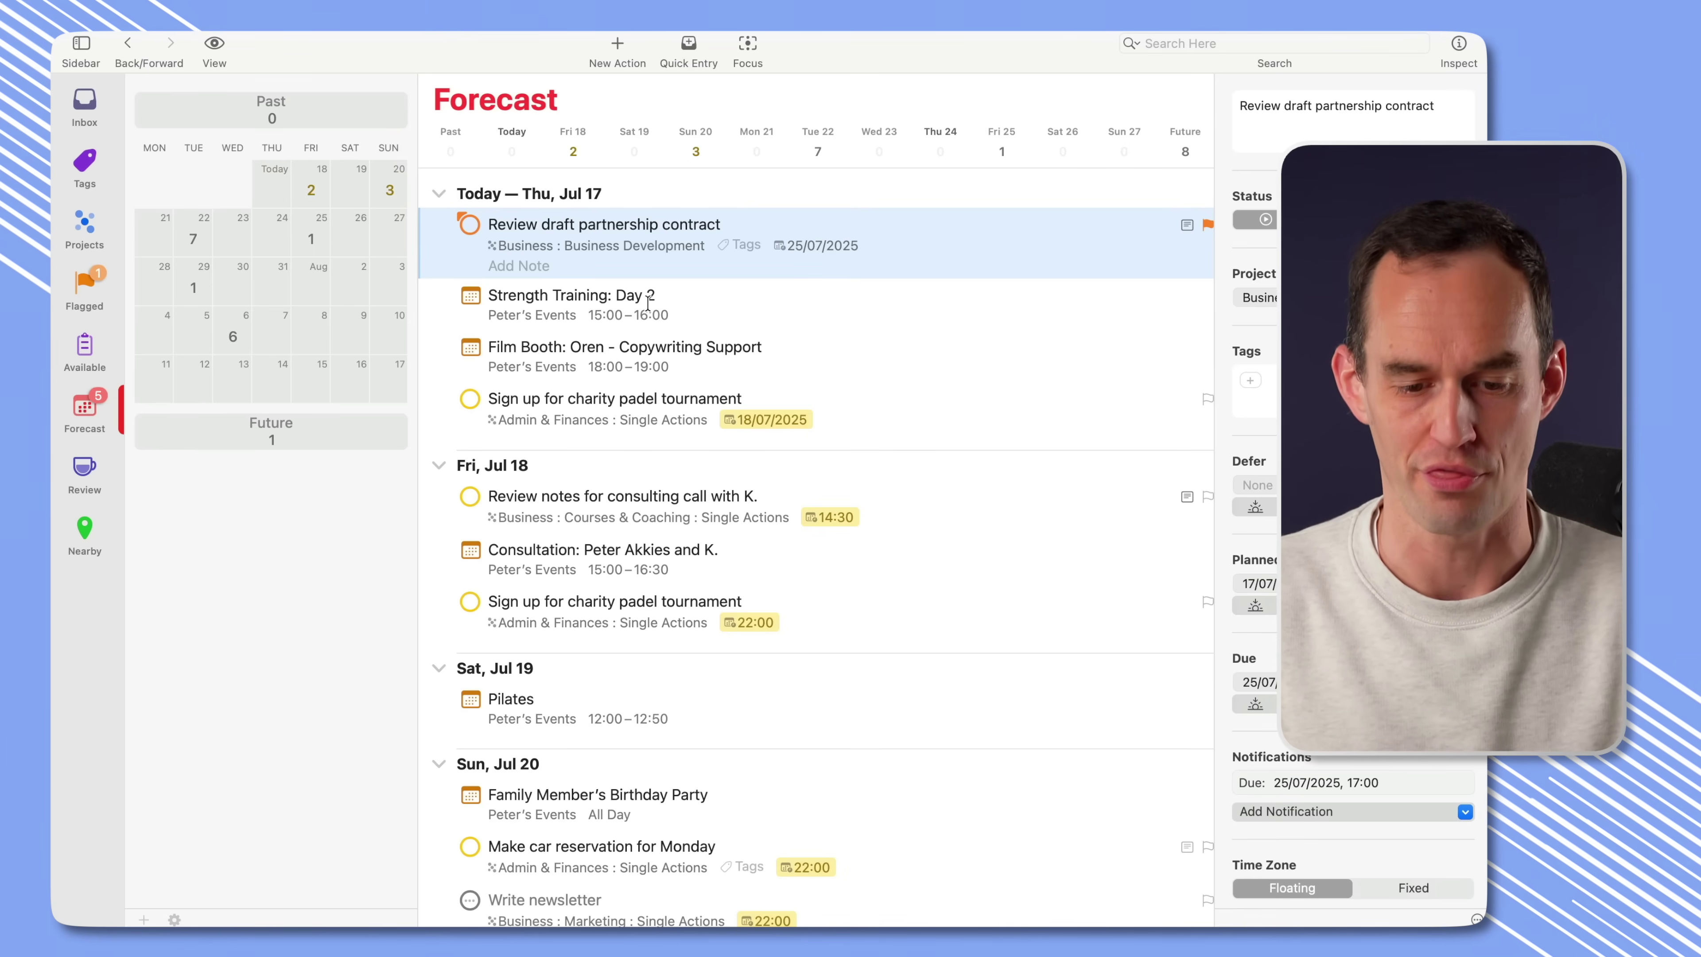
Plan the available action "Onboard new team member" for 18/07/2025, flag it, and select it in the Forecast.
click(101, 349)
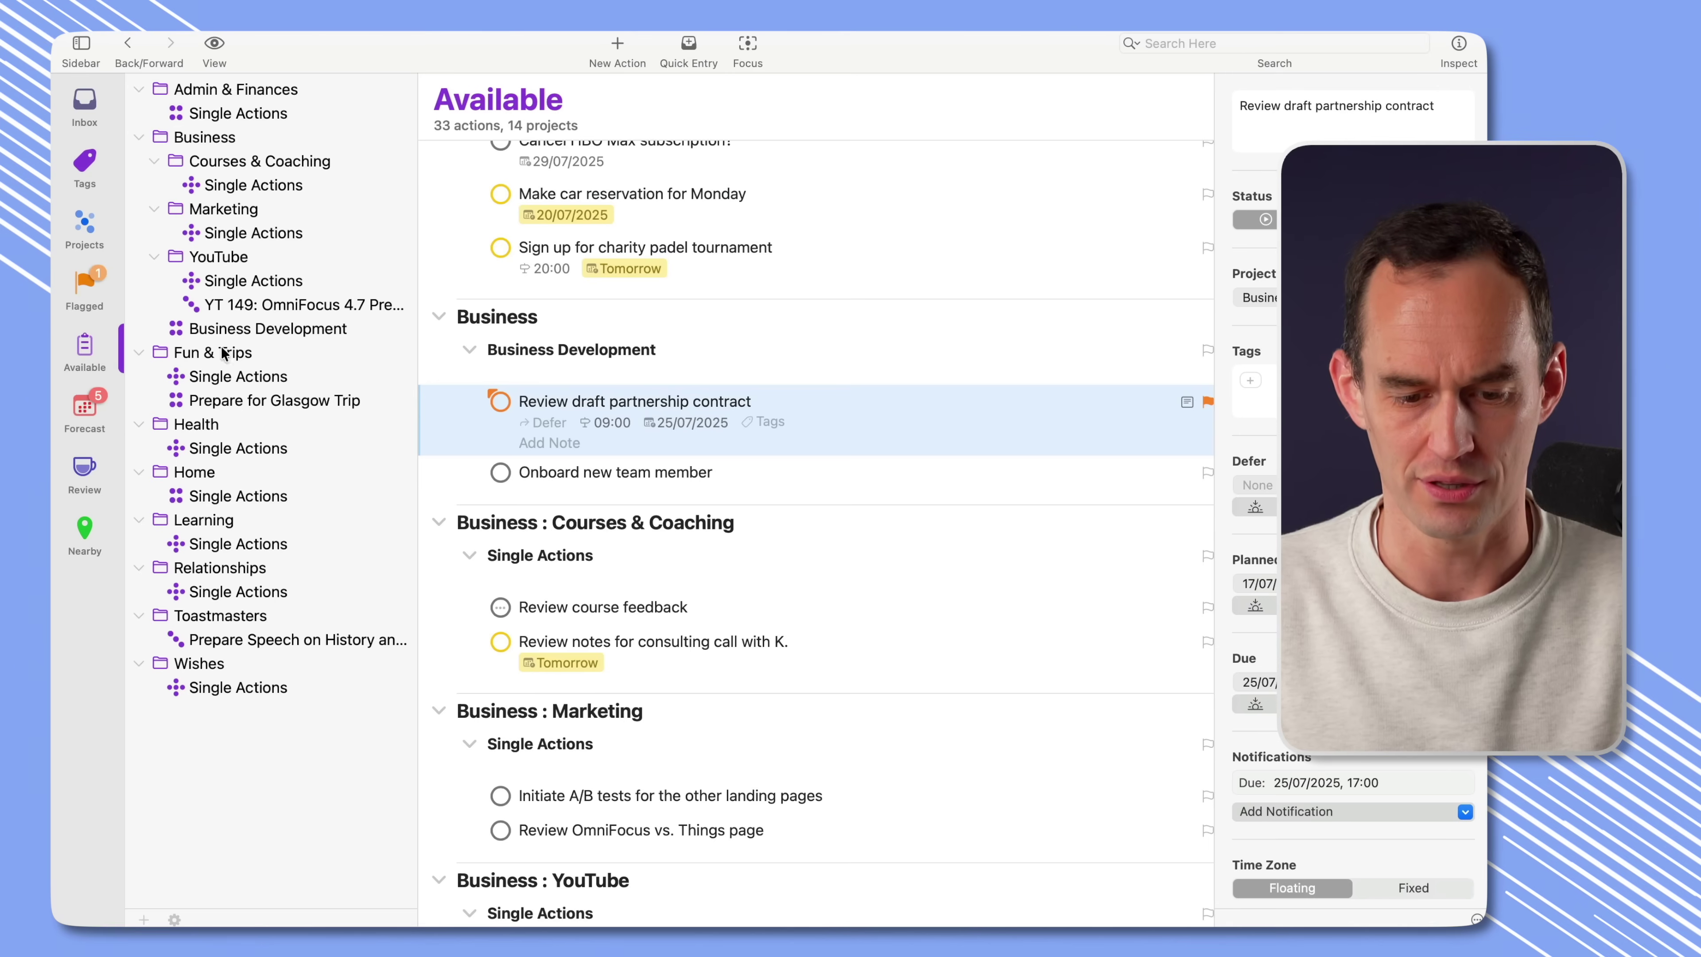
click(703, 472)
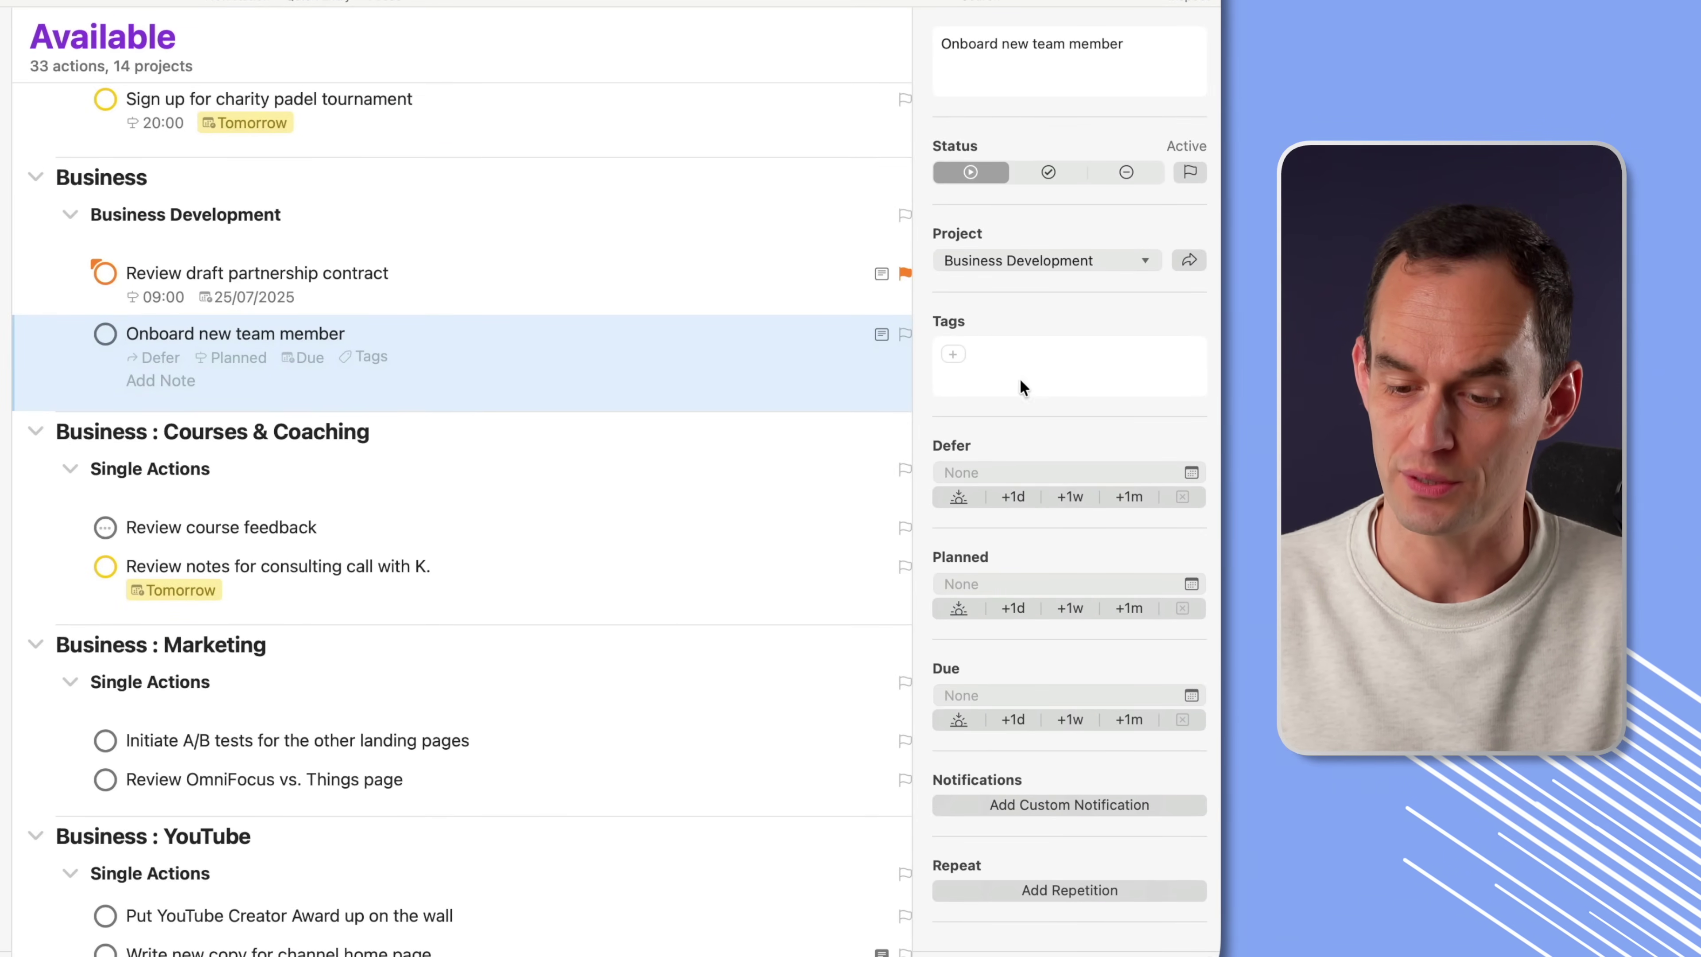
click(1009, 609)
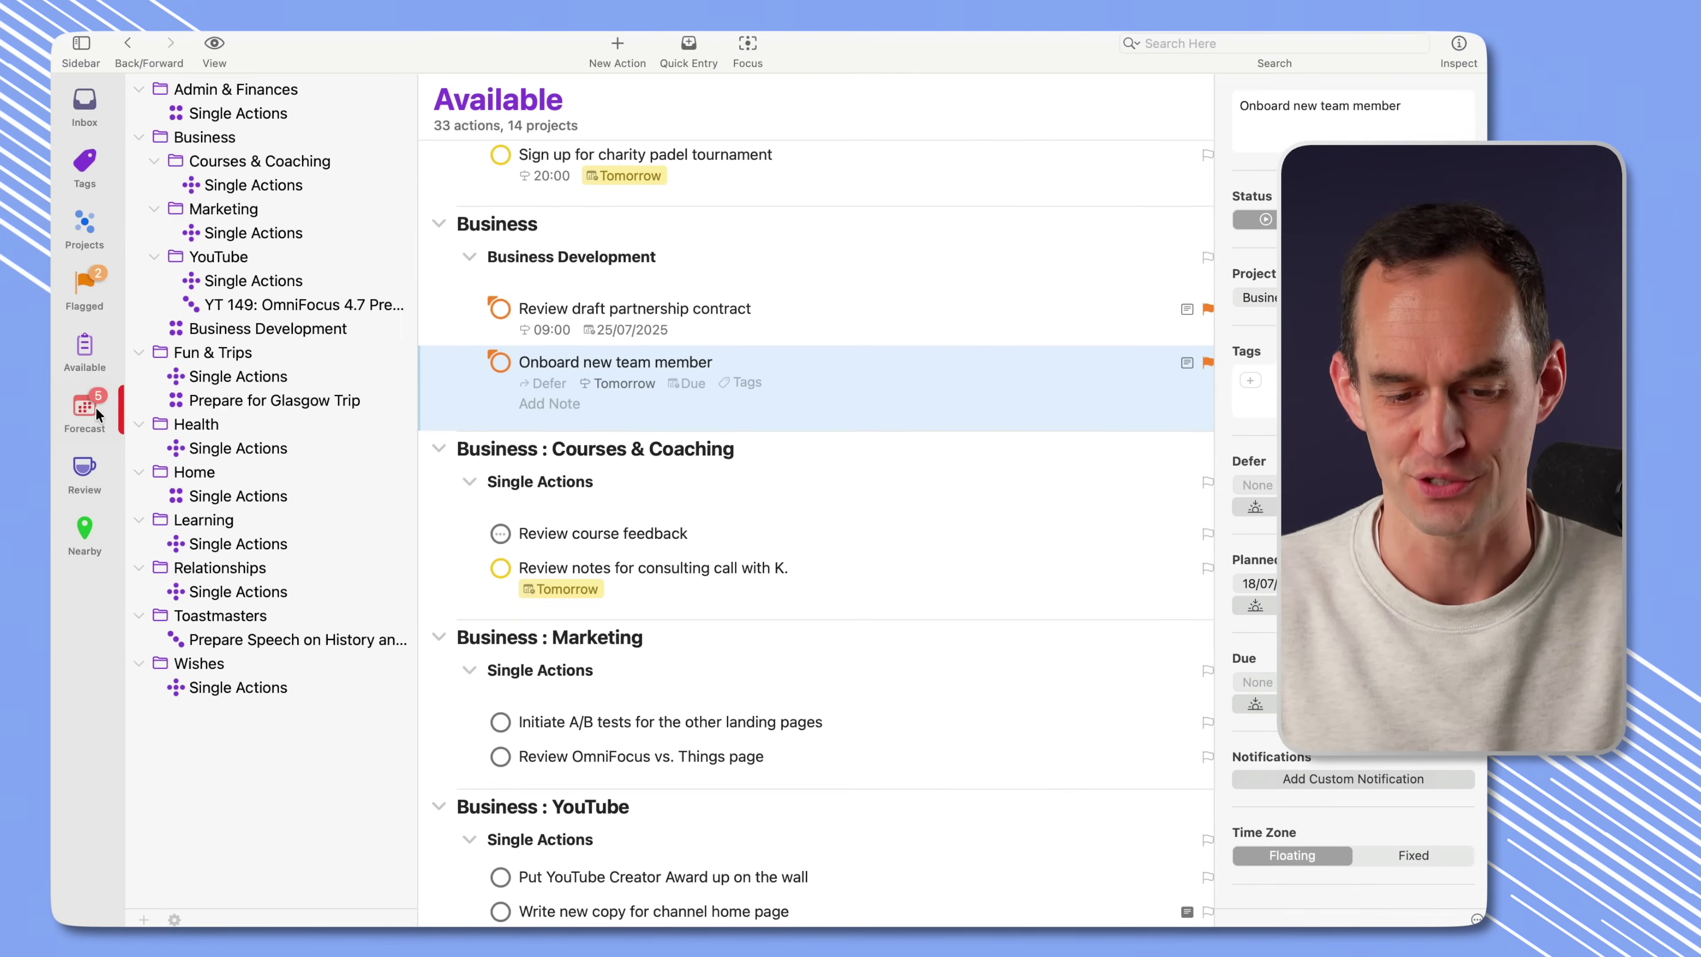
click(95, 407)
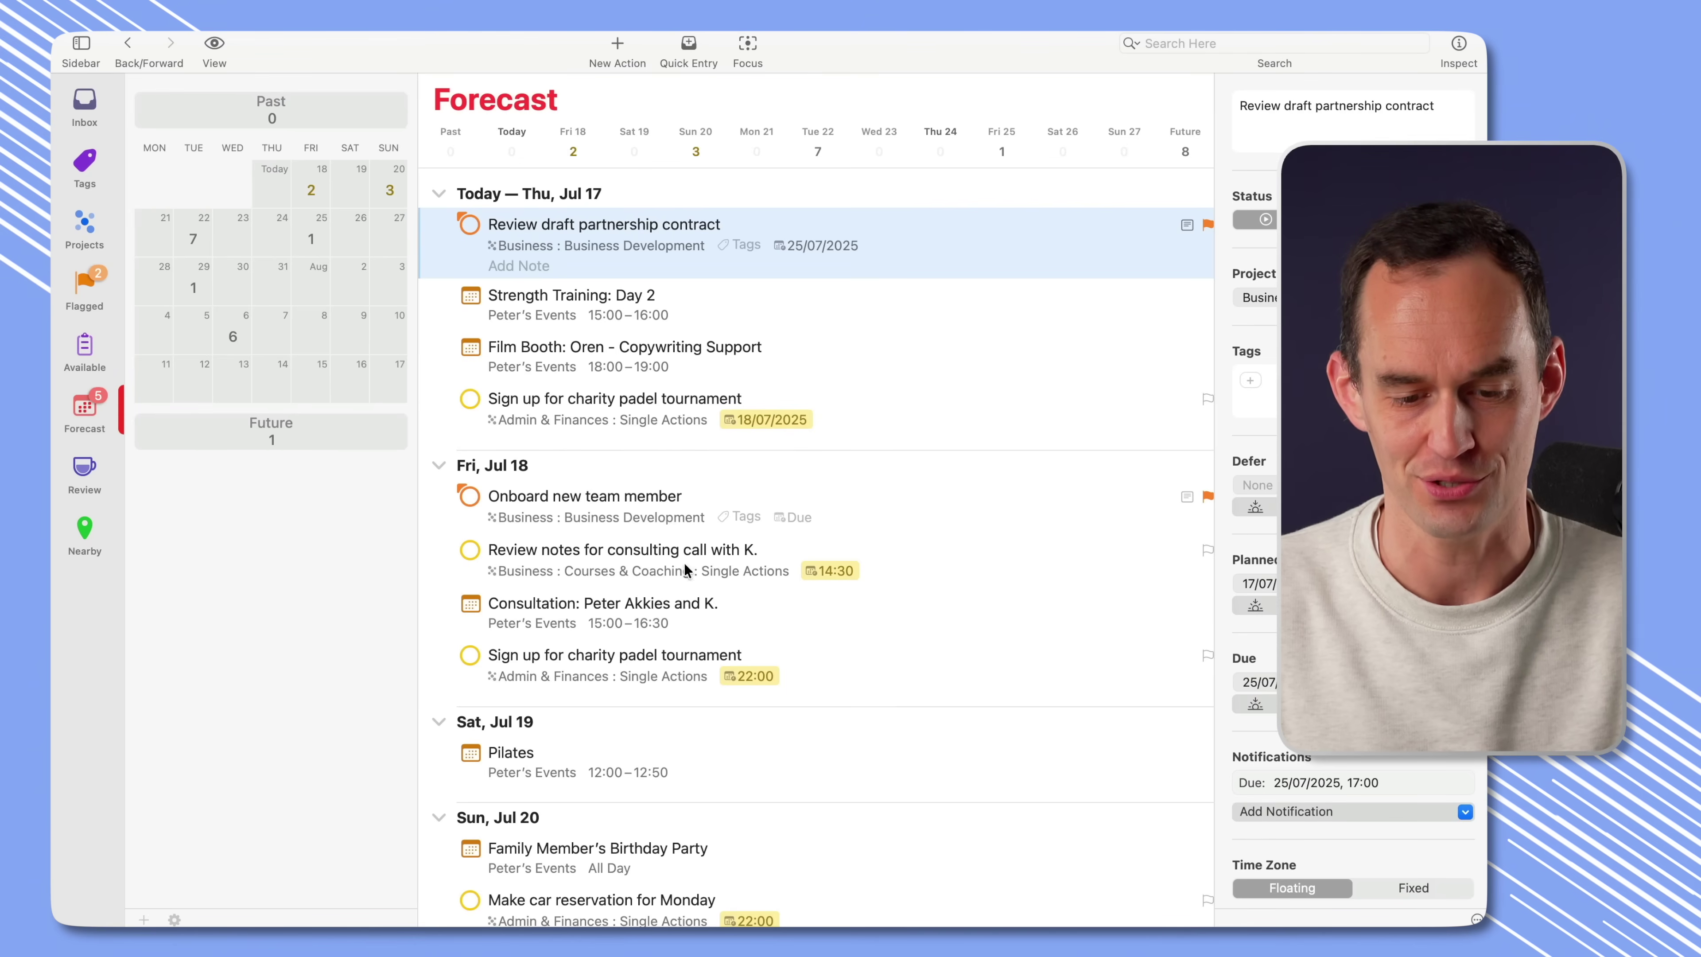
click(663, 510)
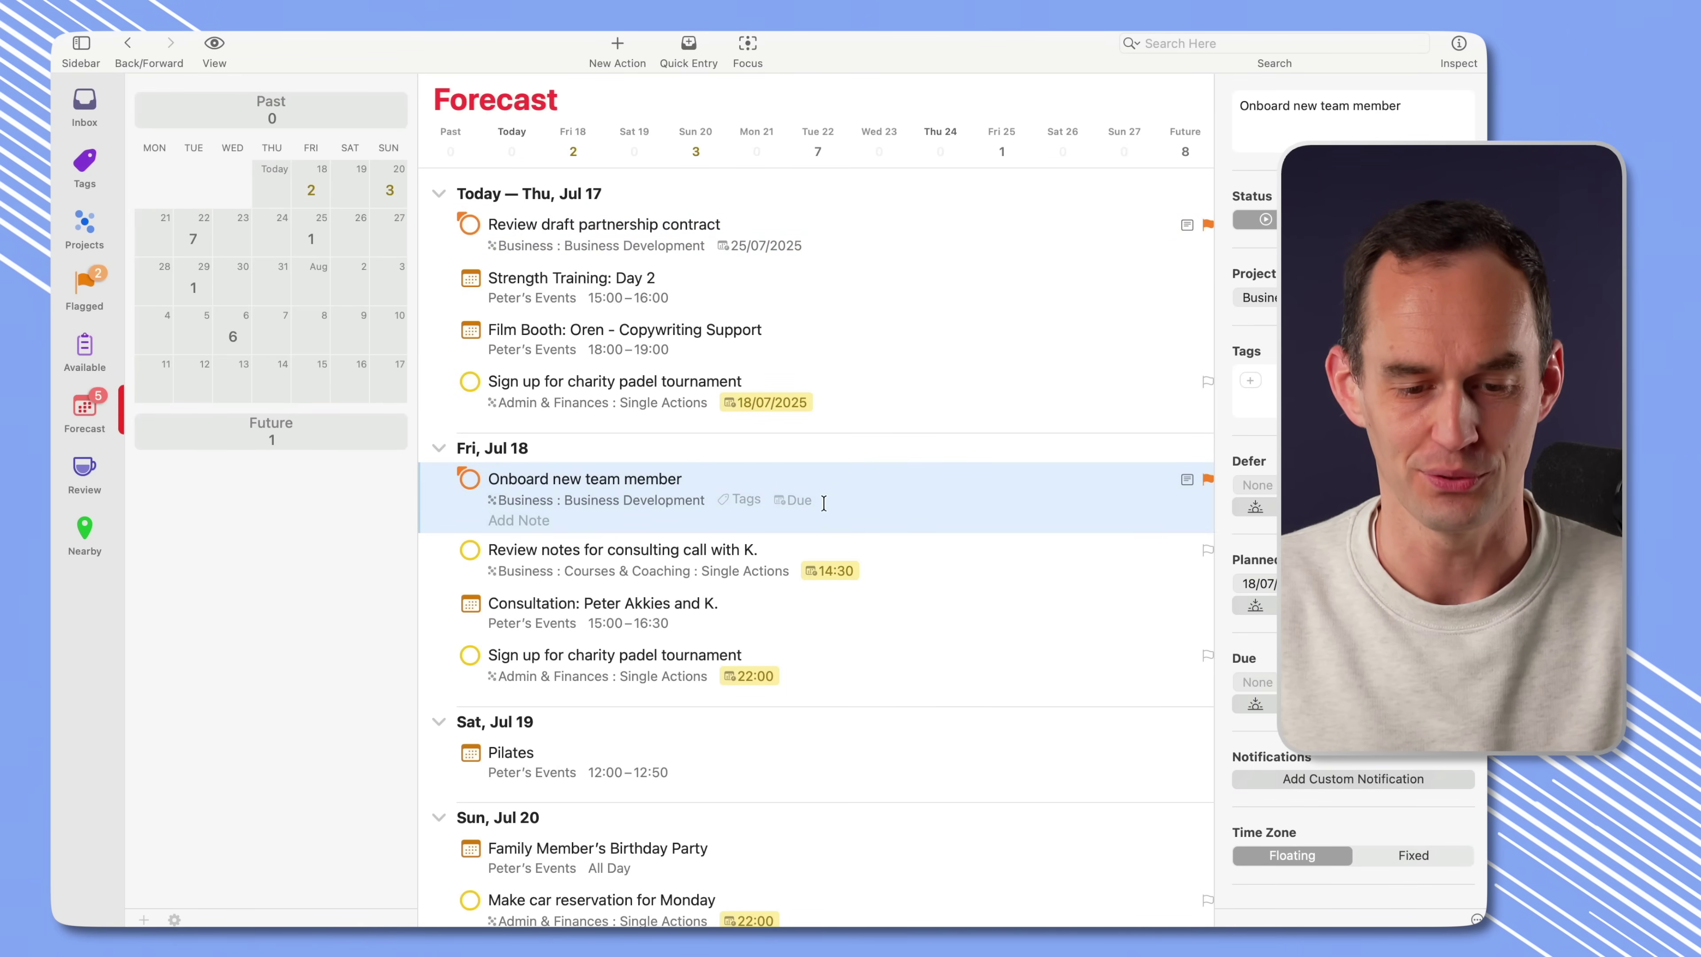
In the Available perspective, plan "Set up Apple Watch with 1Password on Mac Studio" for today, 17/07/2025, 09:00.
click(105, 350)
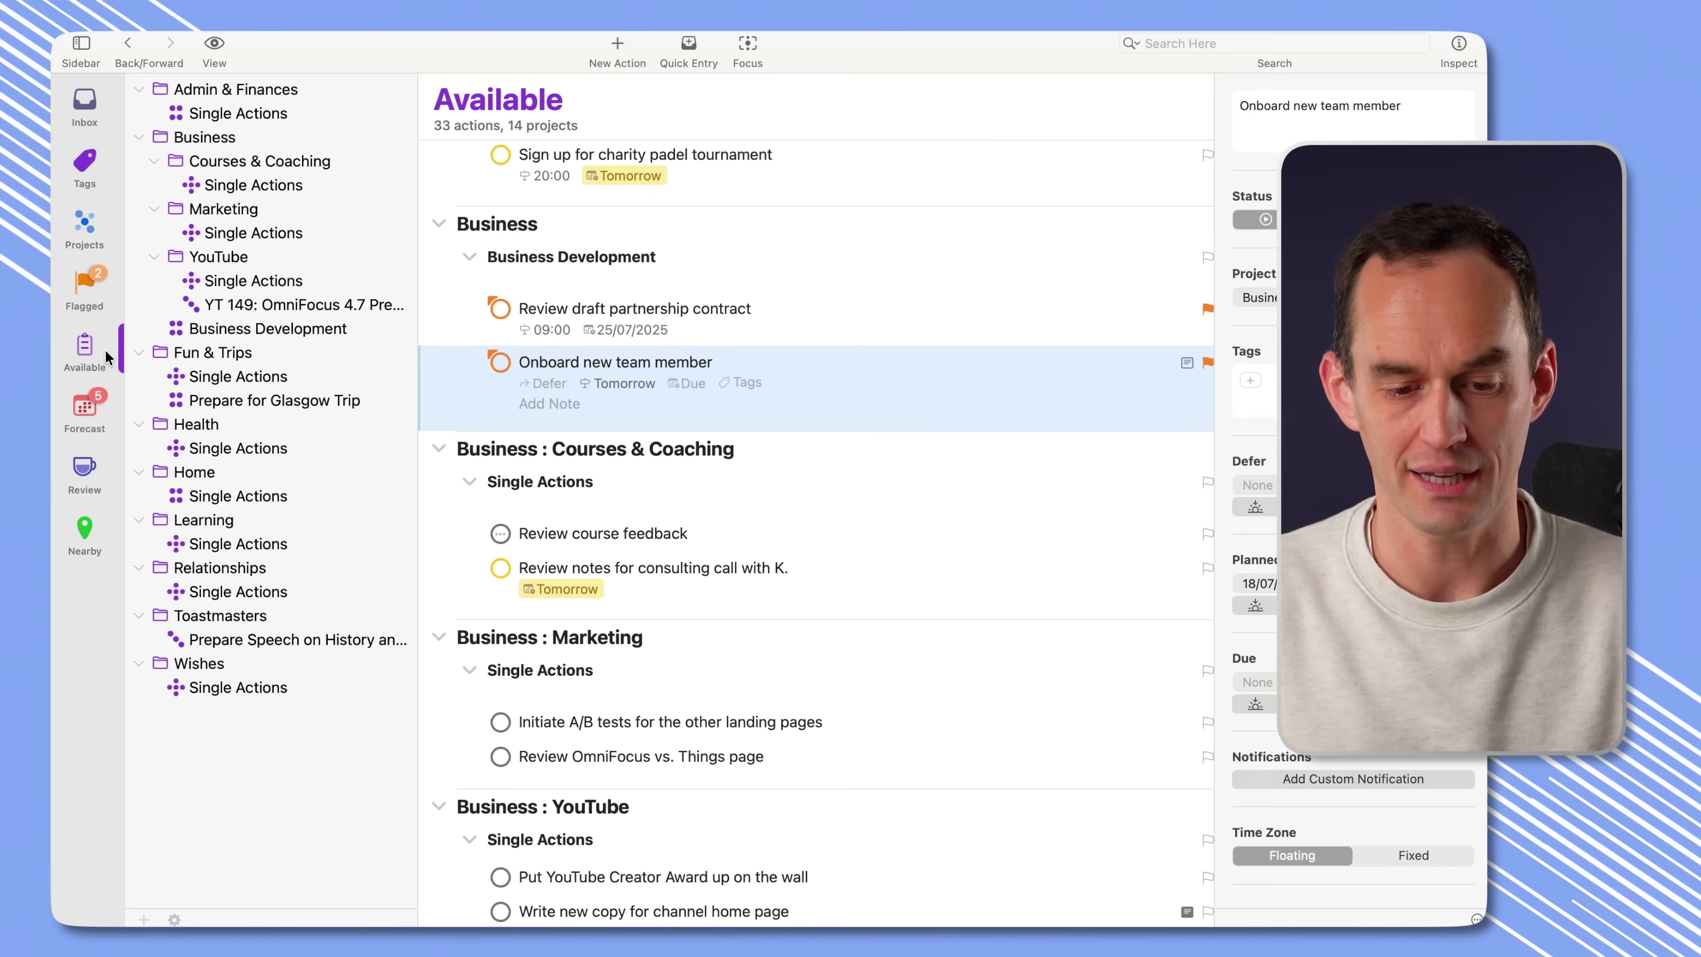
scroll(796, 301, down, 1)
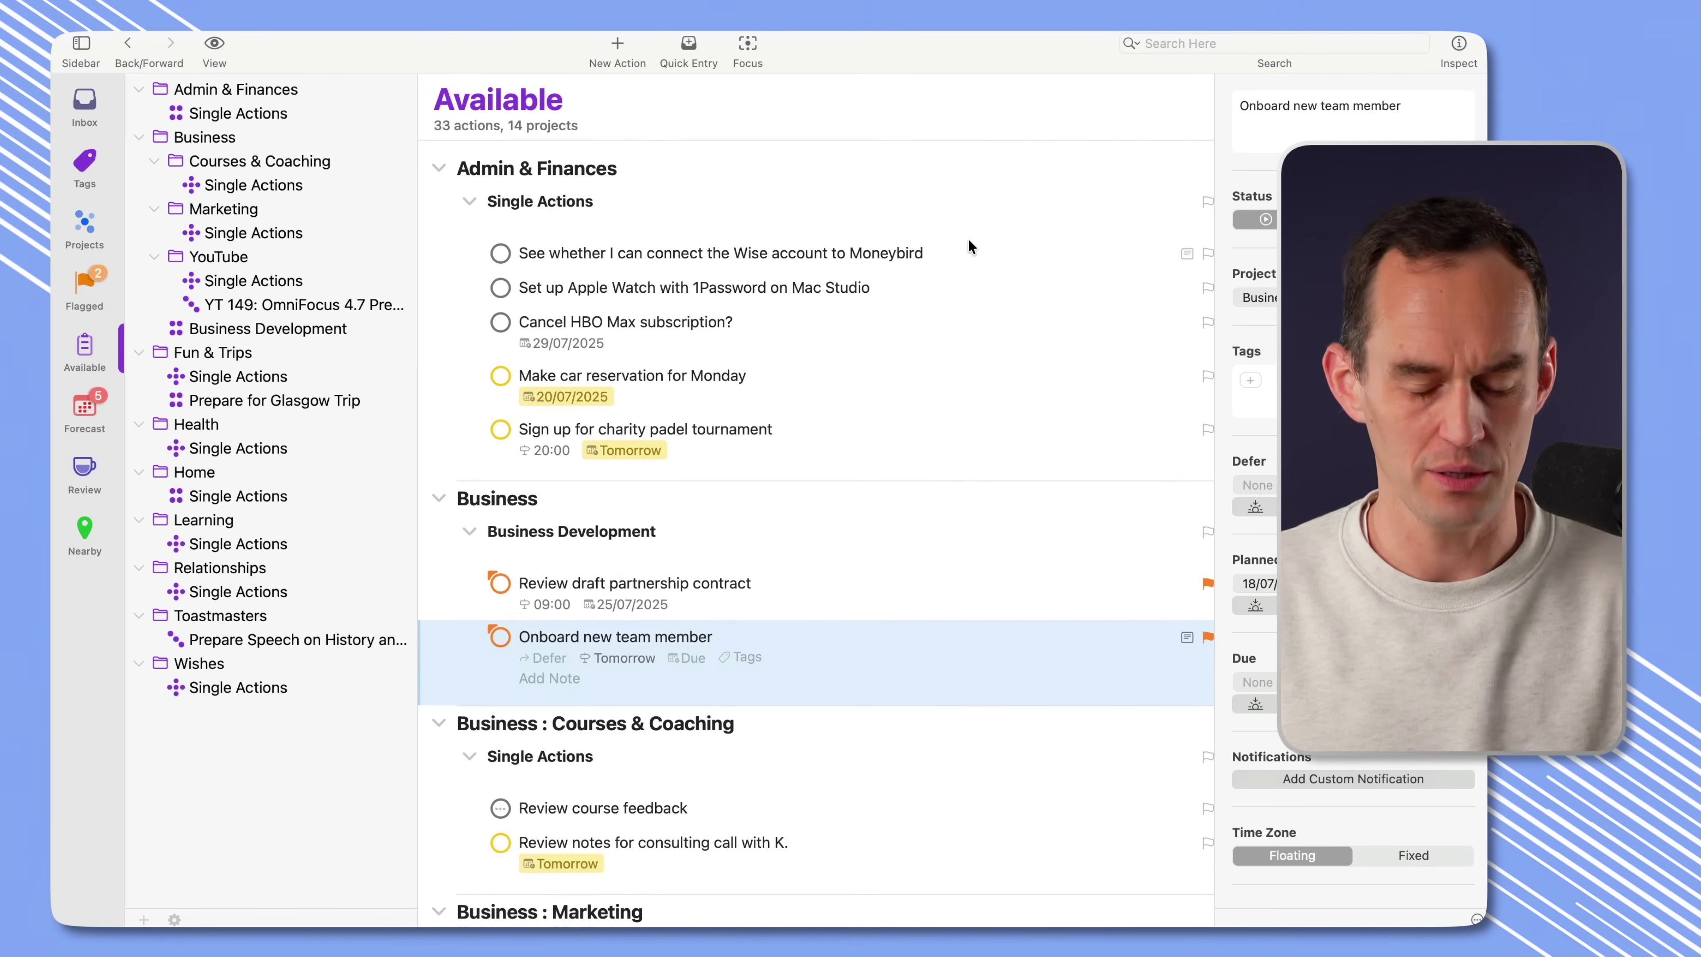
click(938, 285)
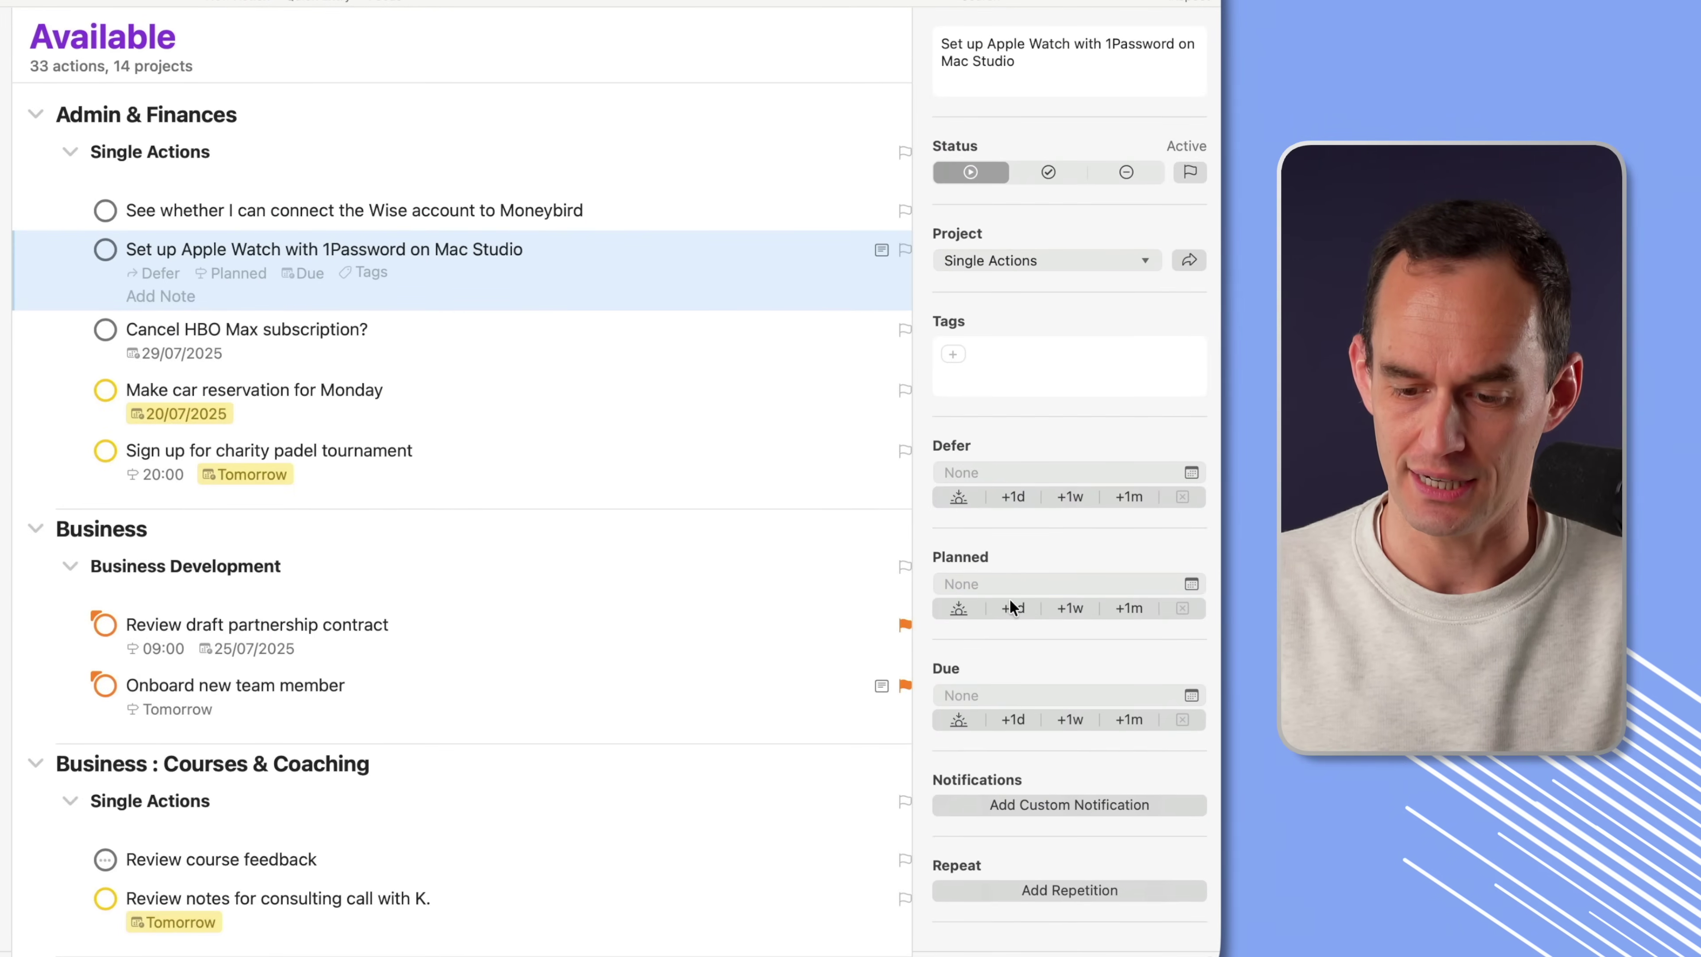
click(961, 607)
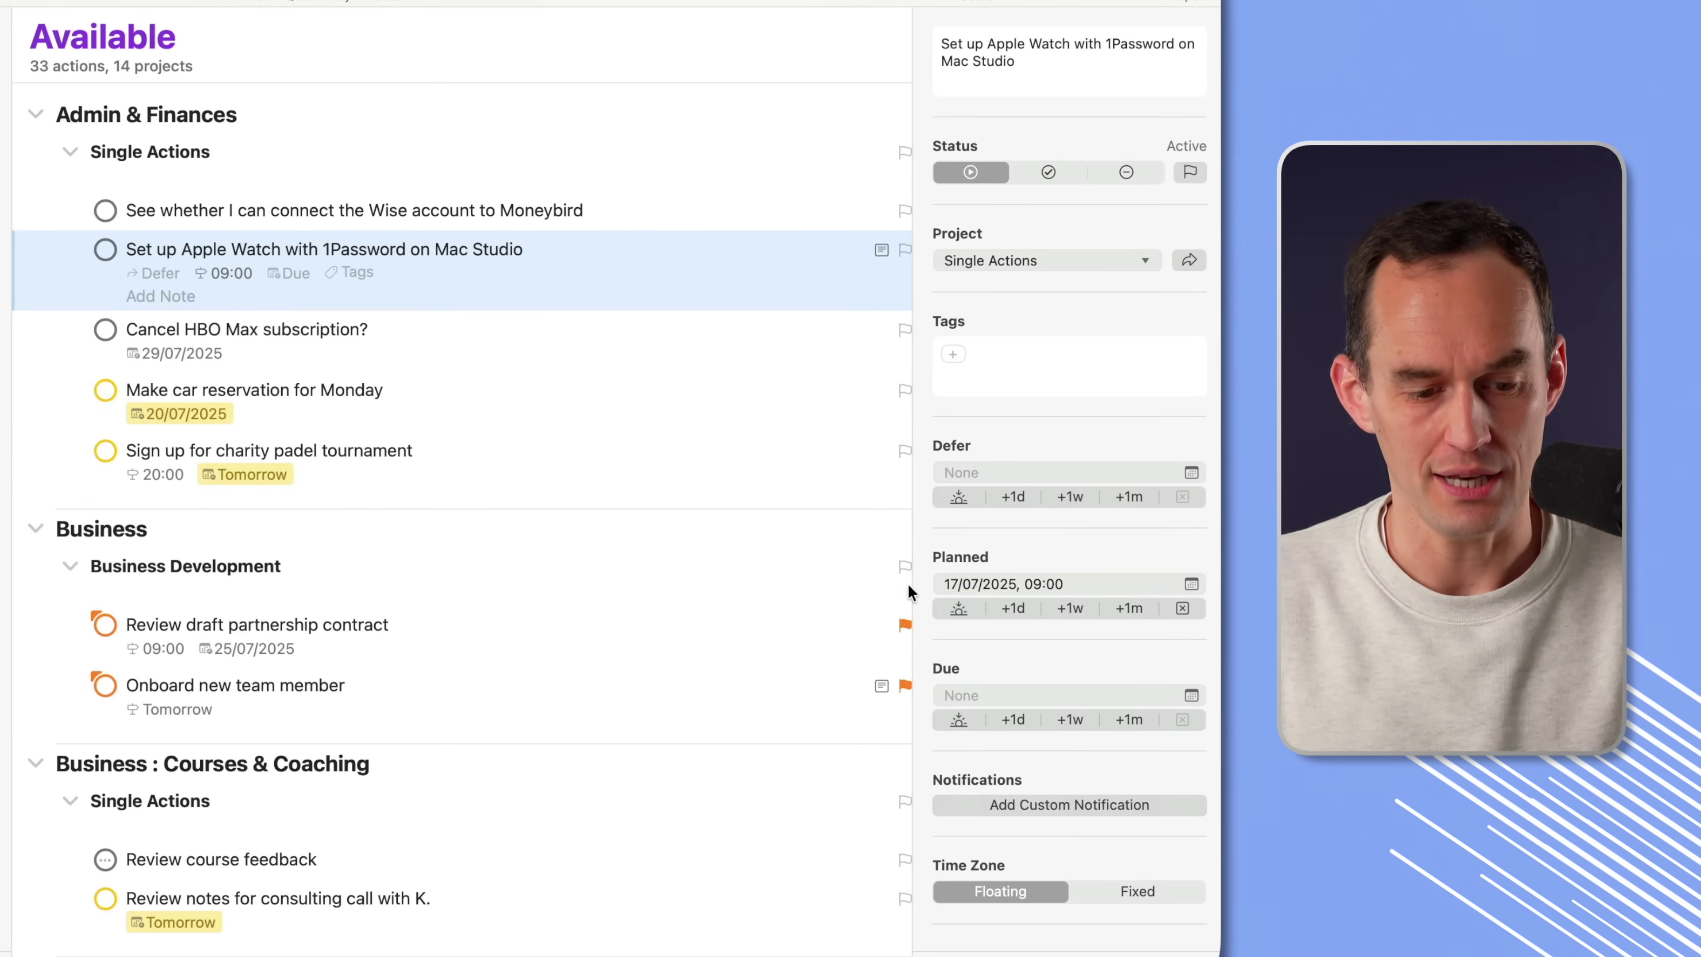
In the Forecast, move the Apple Watch setup action to the end of today's list, below "Sign up for charity padel tournament".
key(super+4)
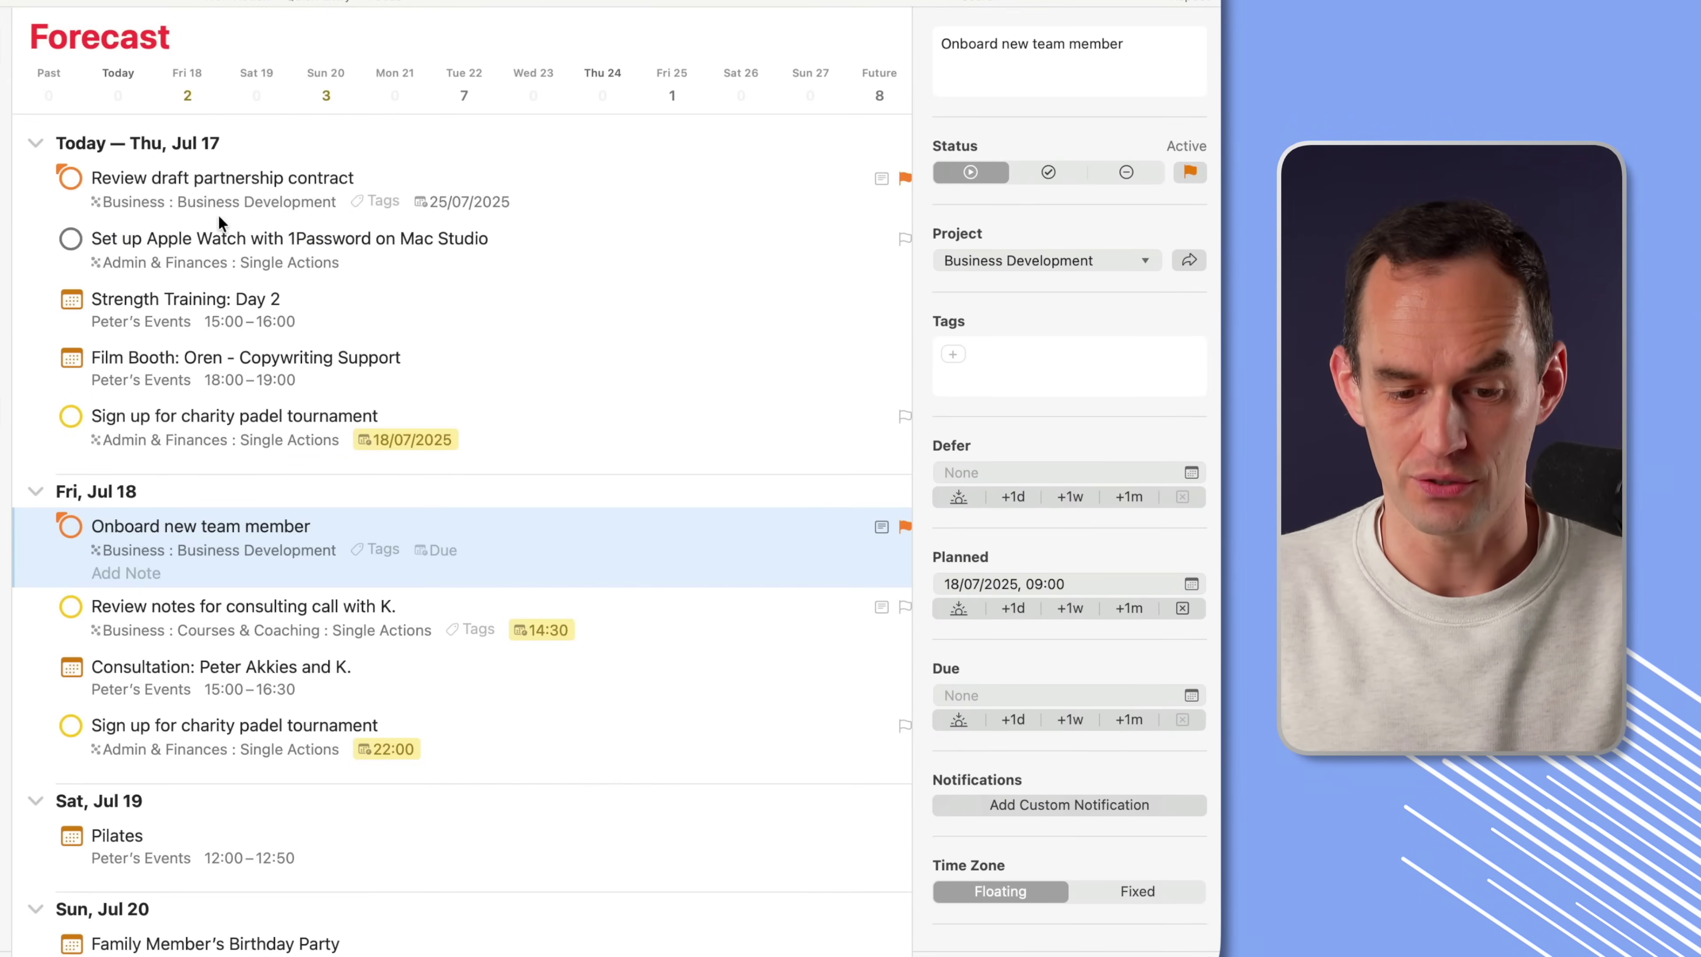
drag(472, 239, 435, 438)
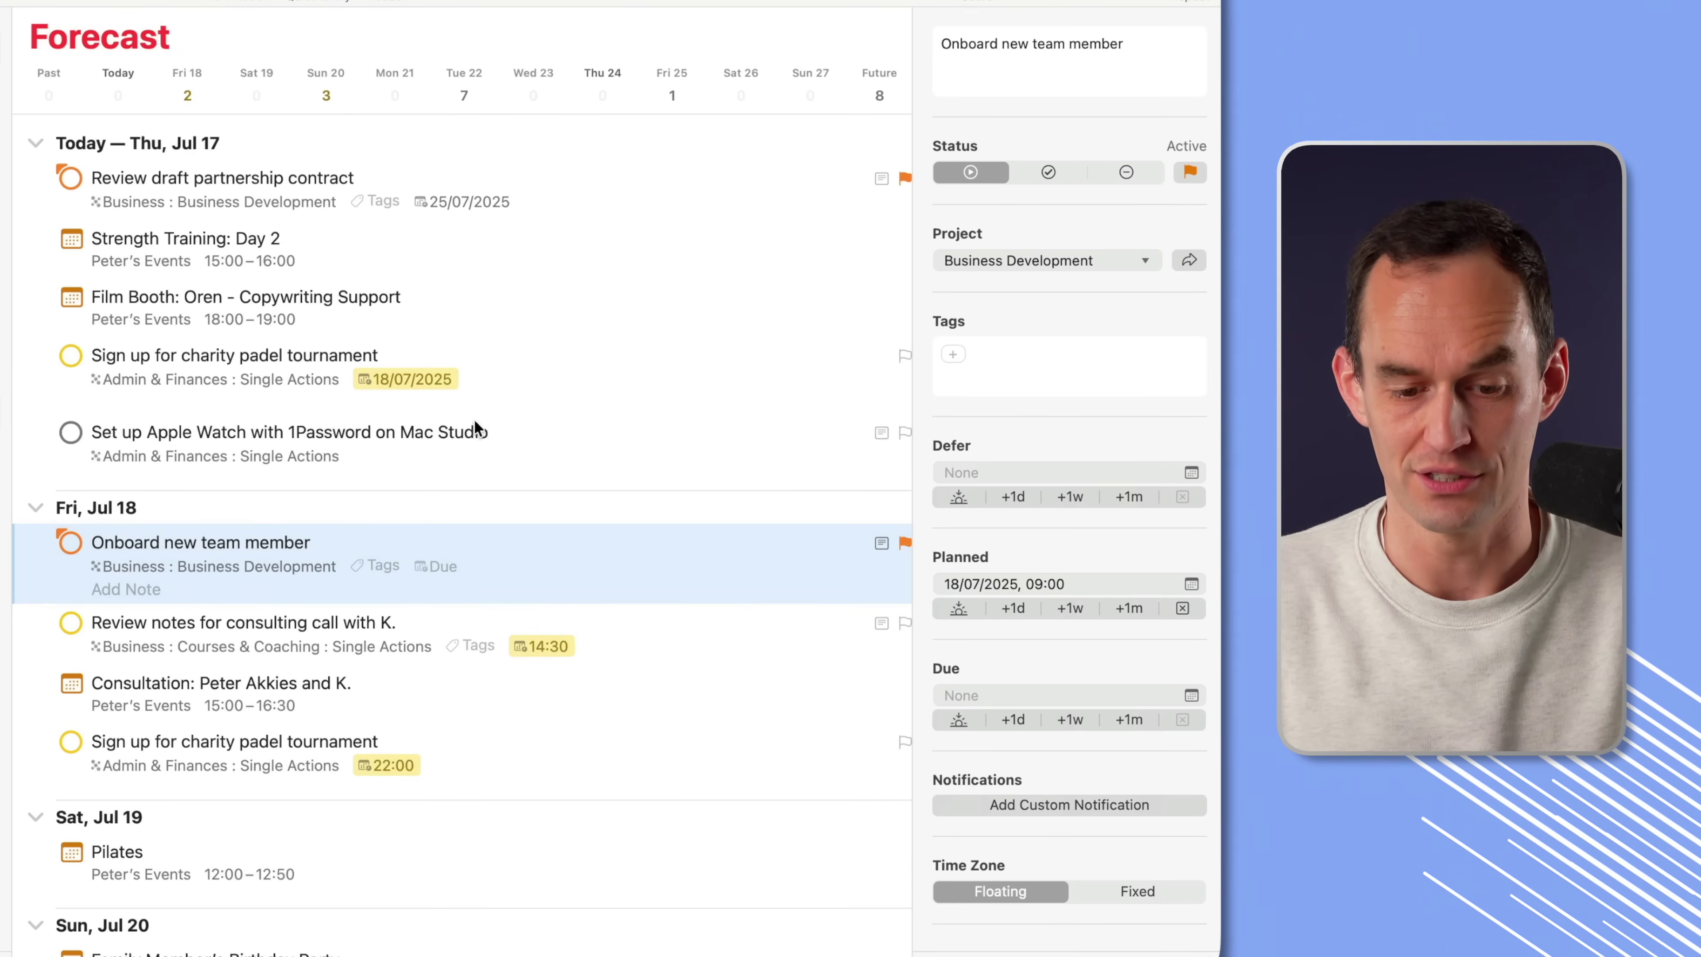
click(474, 424)
Set the planned date of the available action "Put YouTube Creator Award up on the wall" to today.
key(super+5)
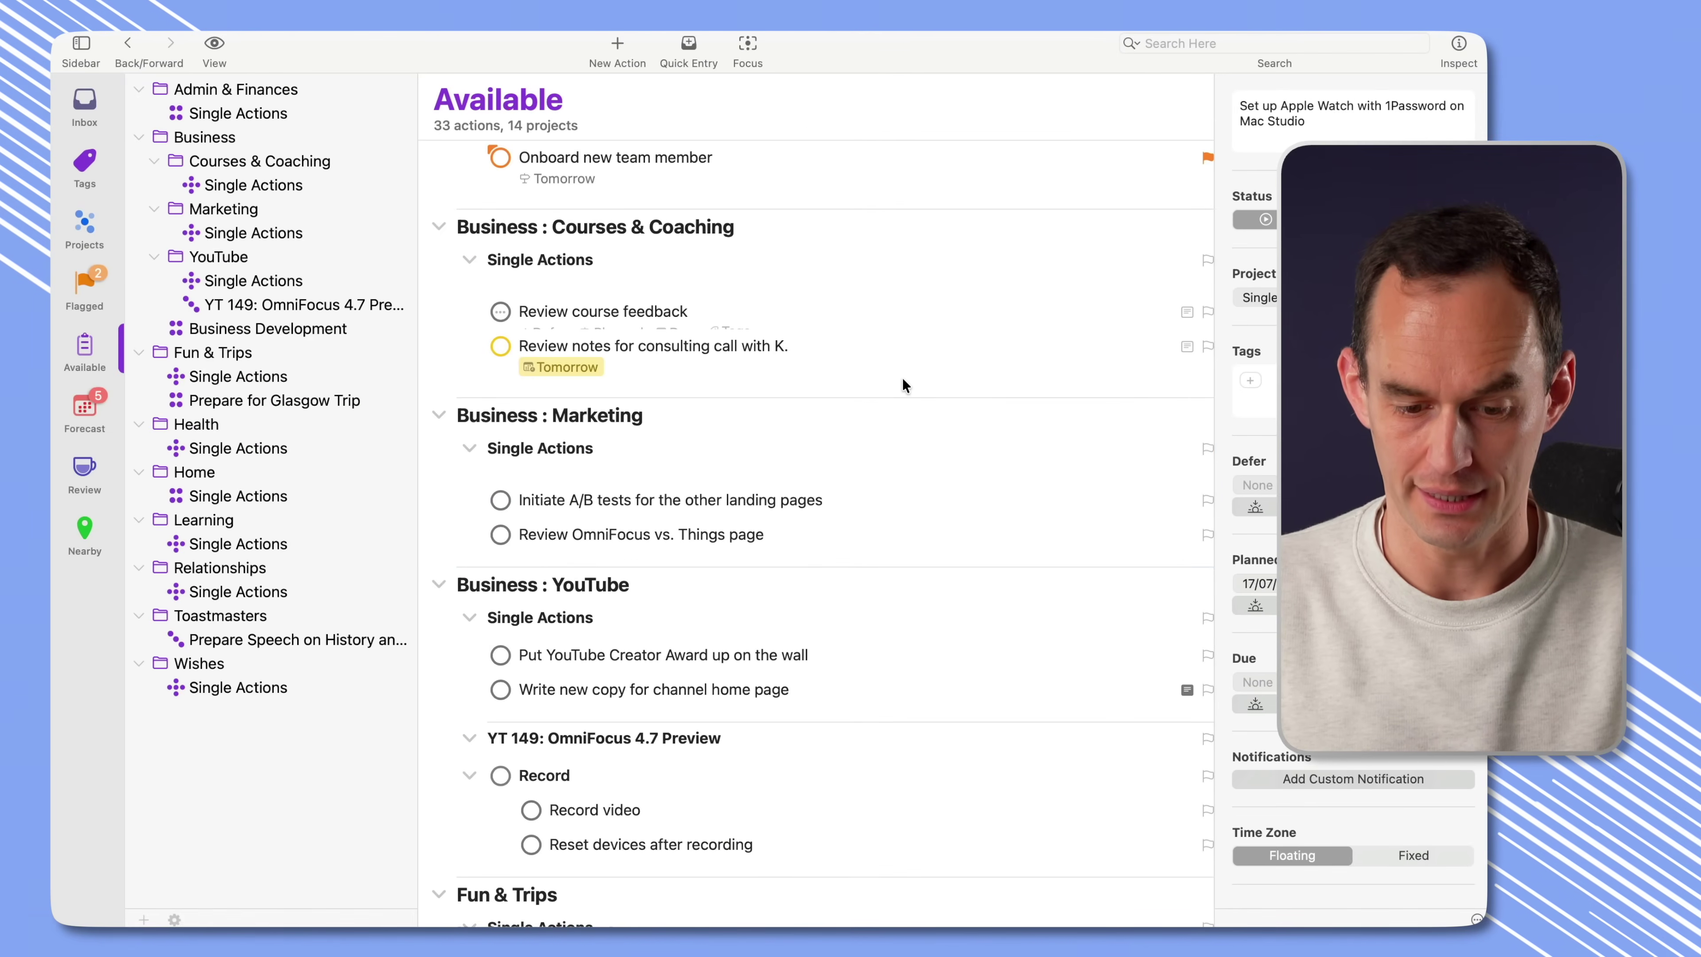
scroll(902, 378, down, 4)
click(834, 512)
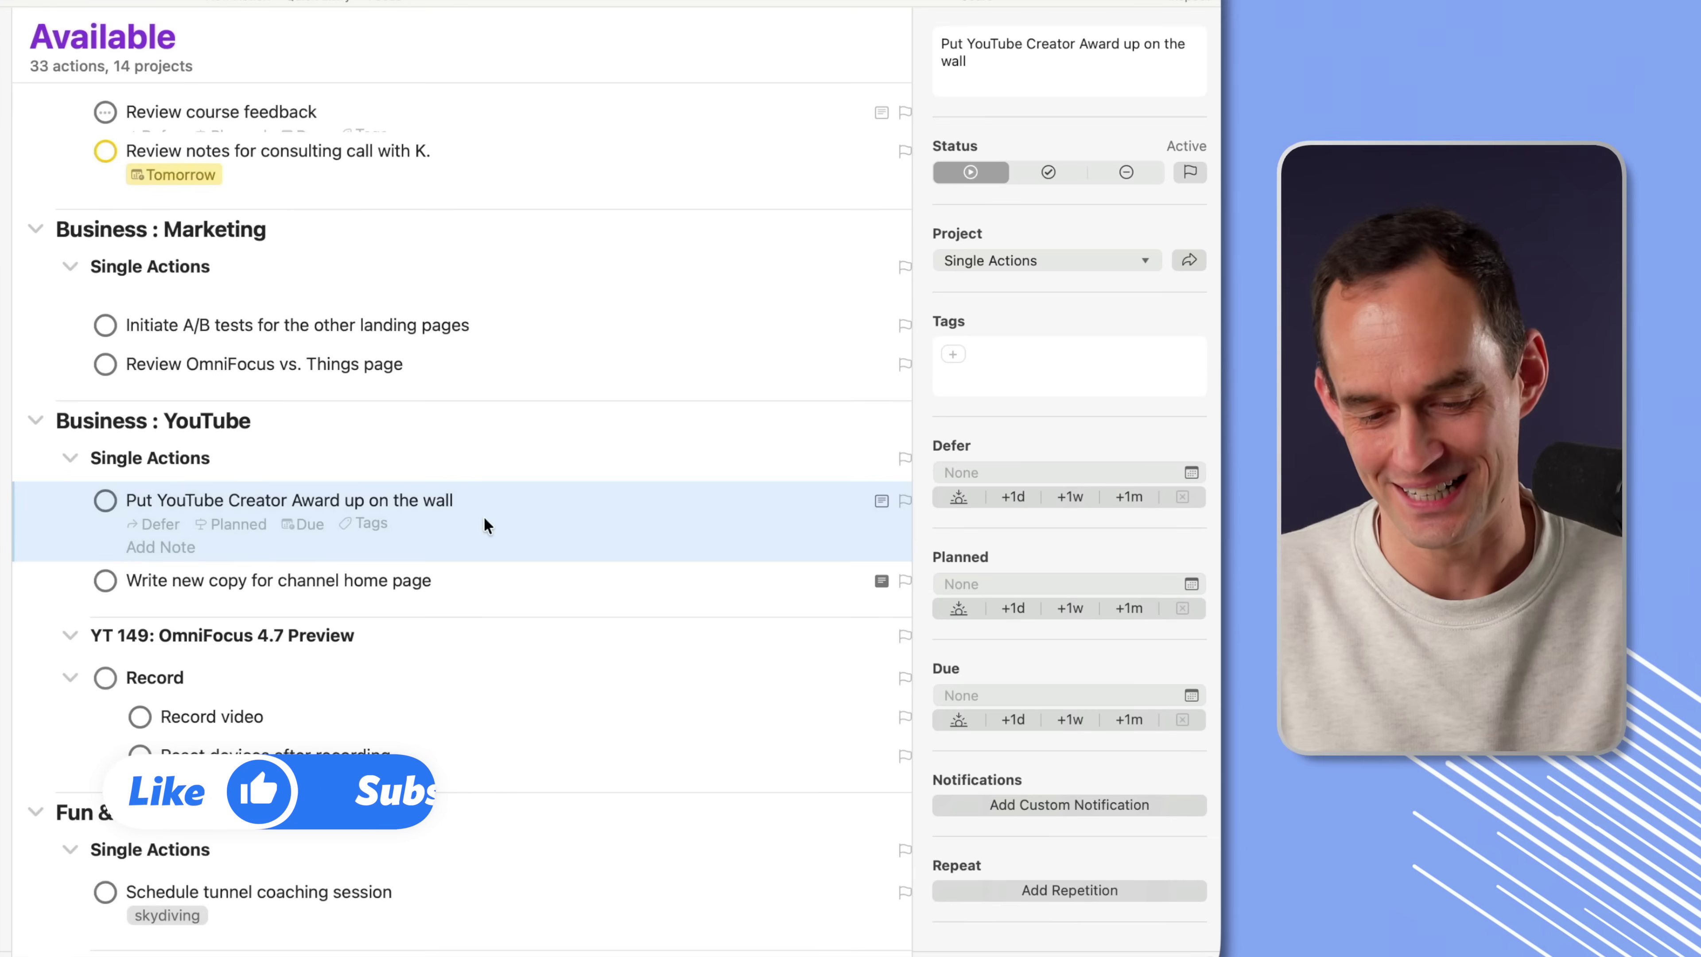
scroll(484, 516, down, 3)
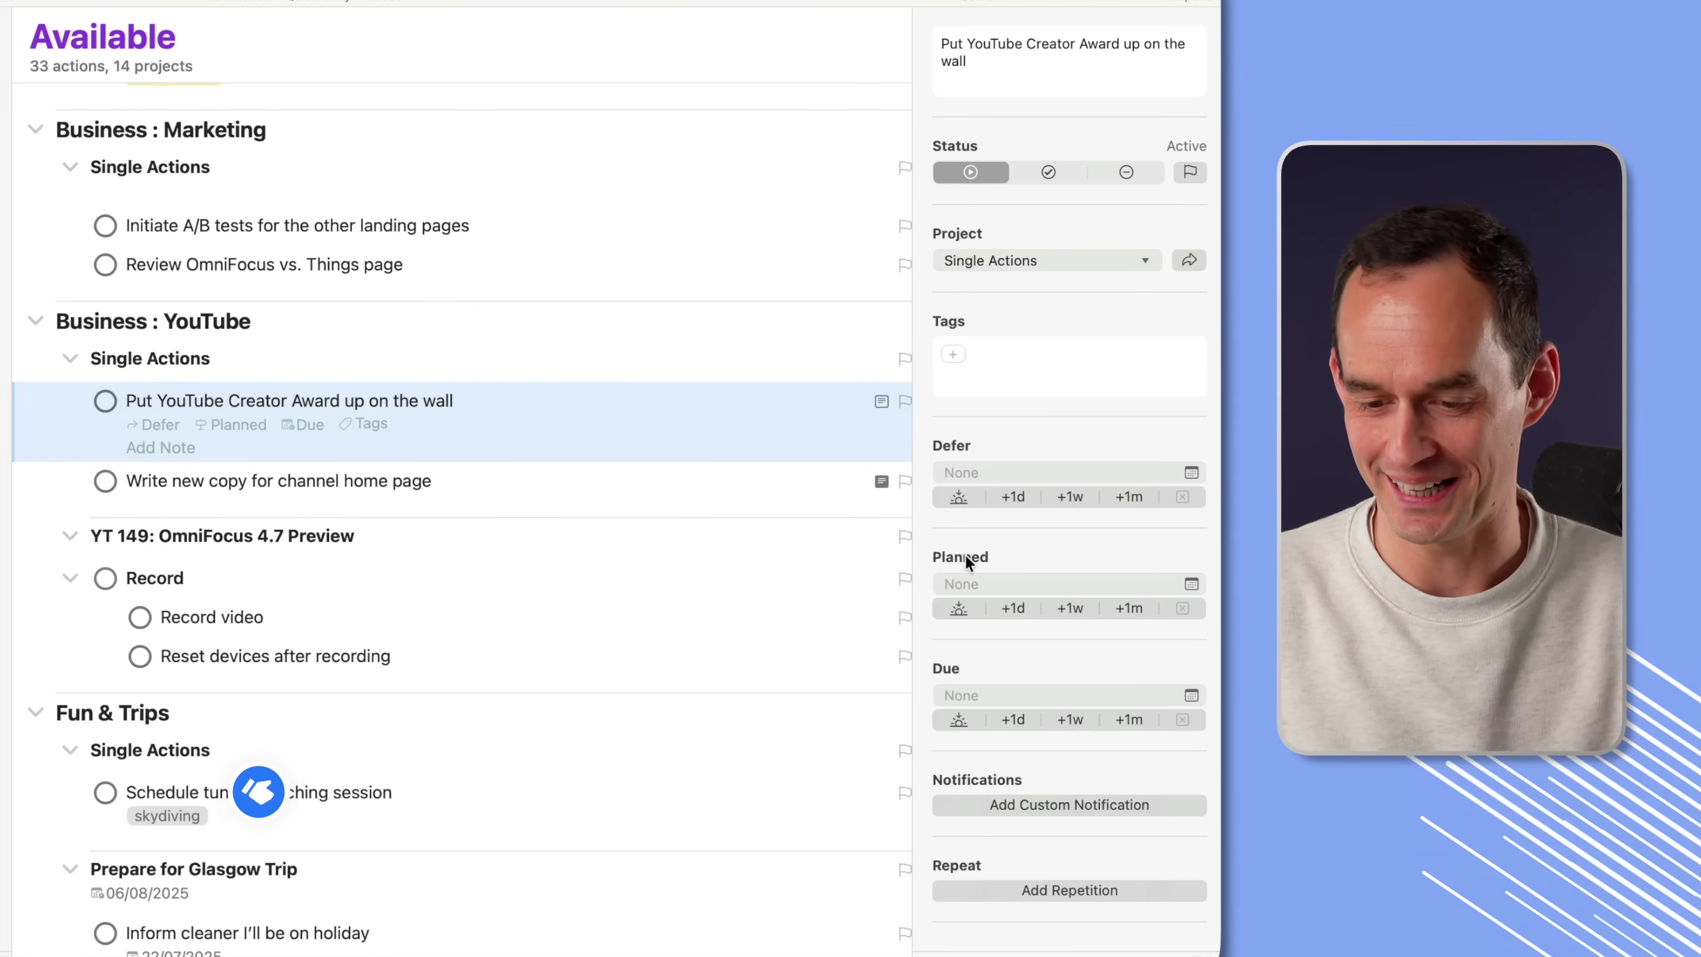
click(962, 584)
text(today)
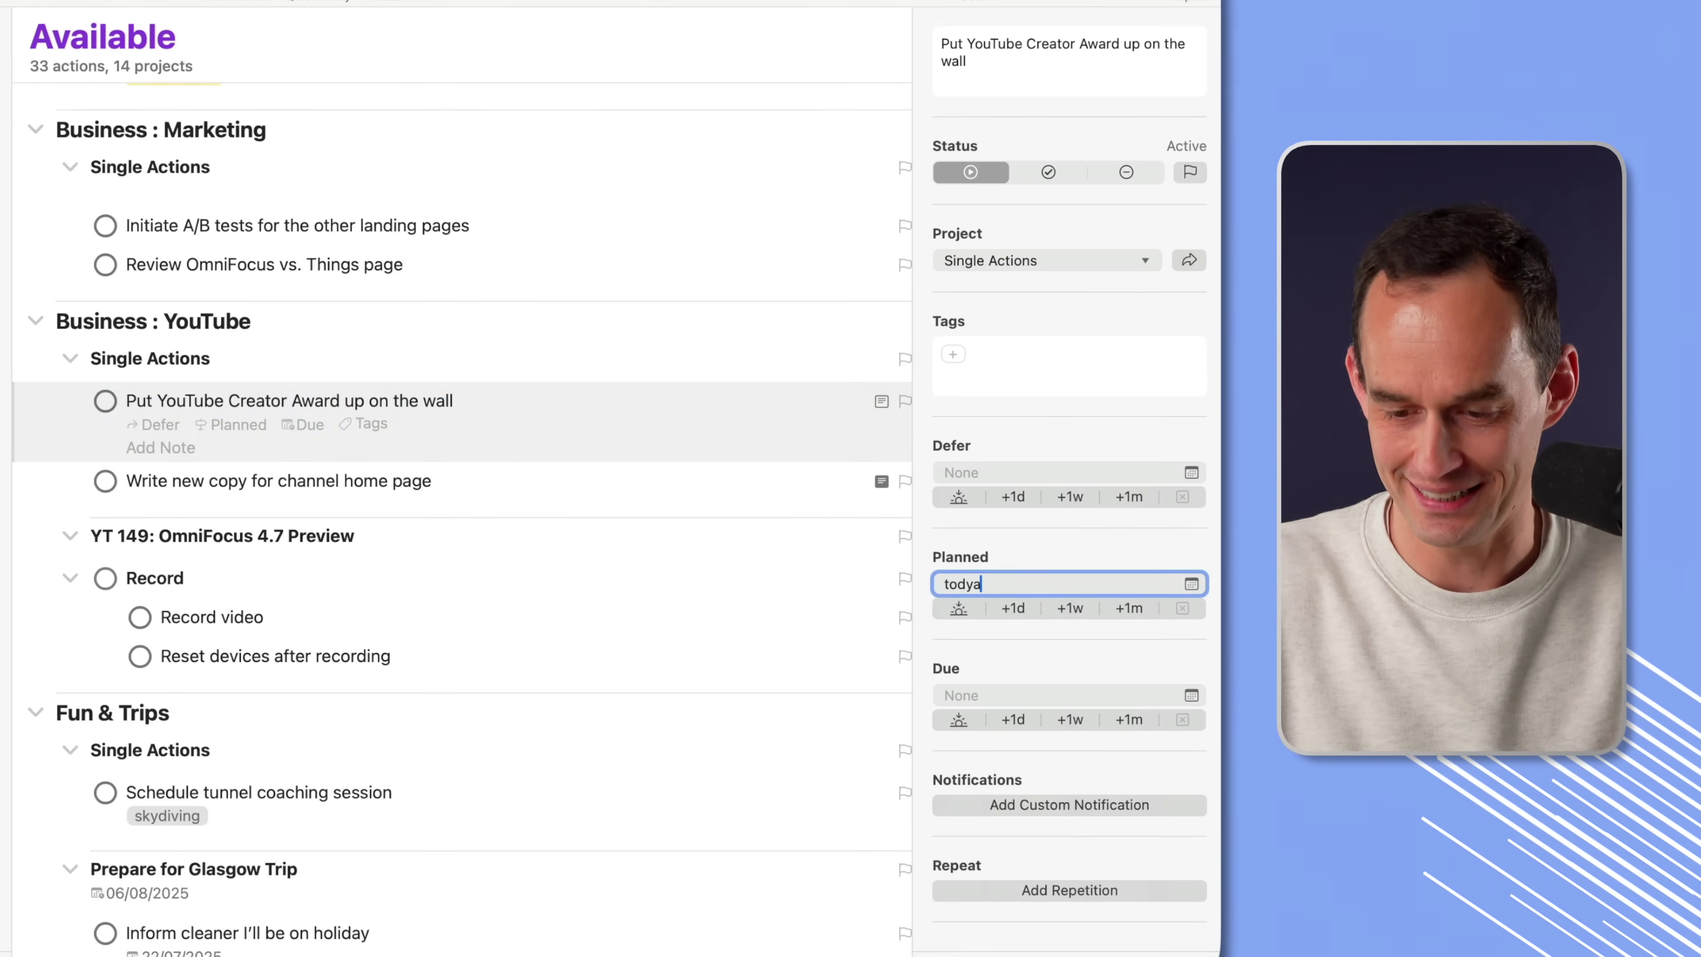
key(Return)
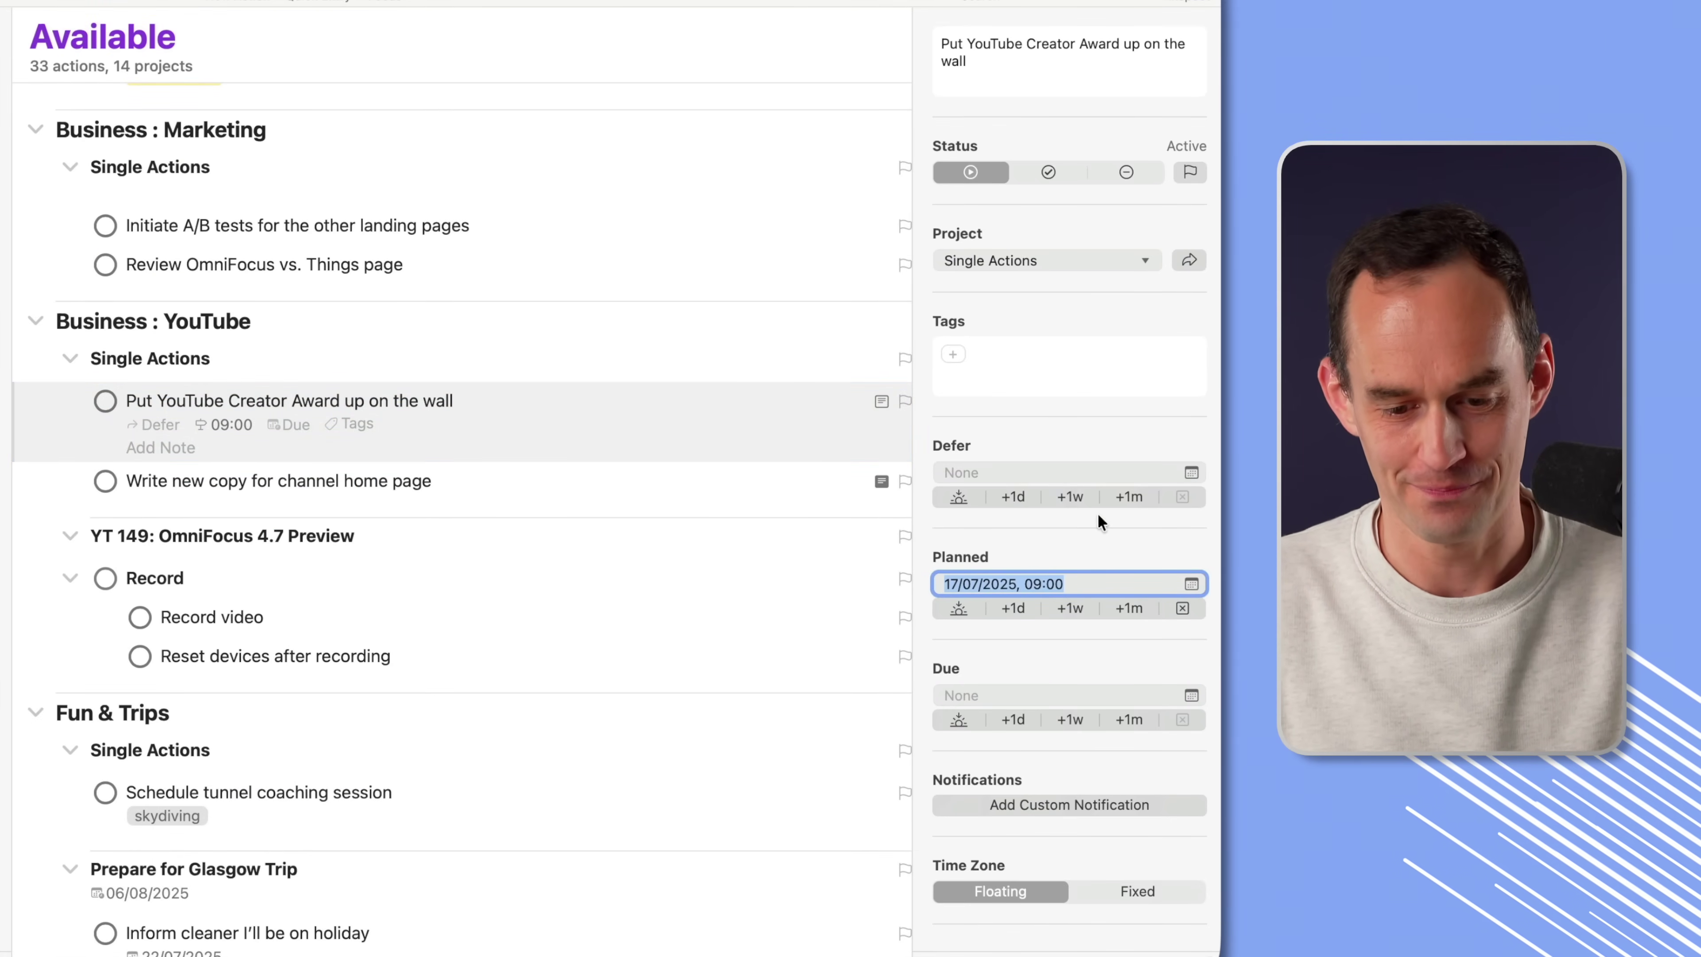
Show only the project "Prepare for Glasgow Trip" in the Available perspective and add the action "Apply for a UK ESTA" to it.
scroll(579, 526, down, 8)
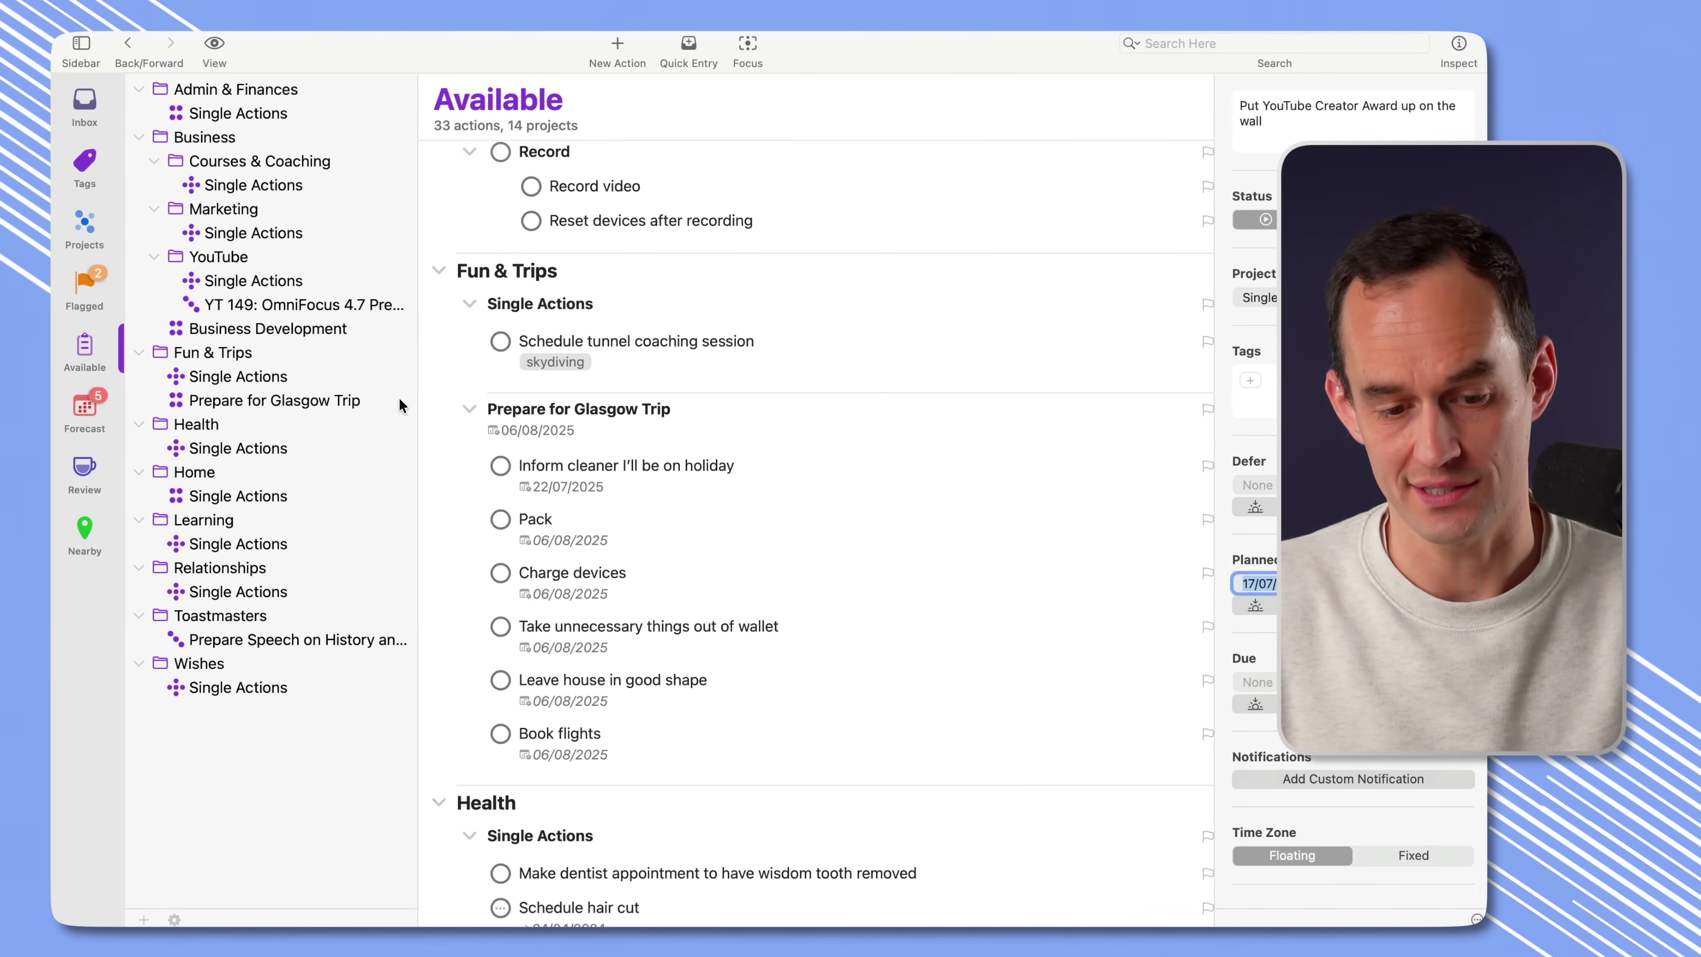
click(373, 400)
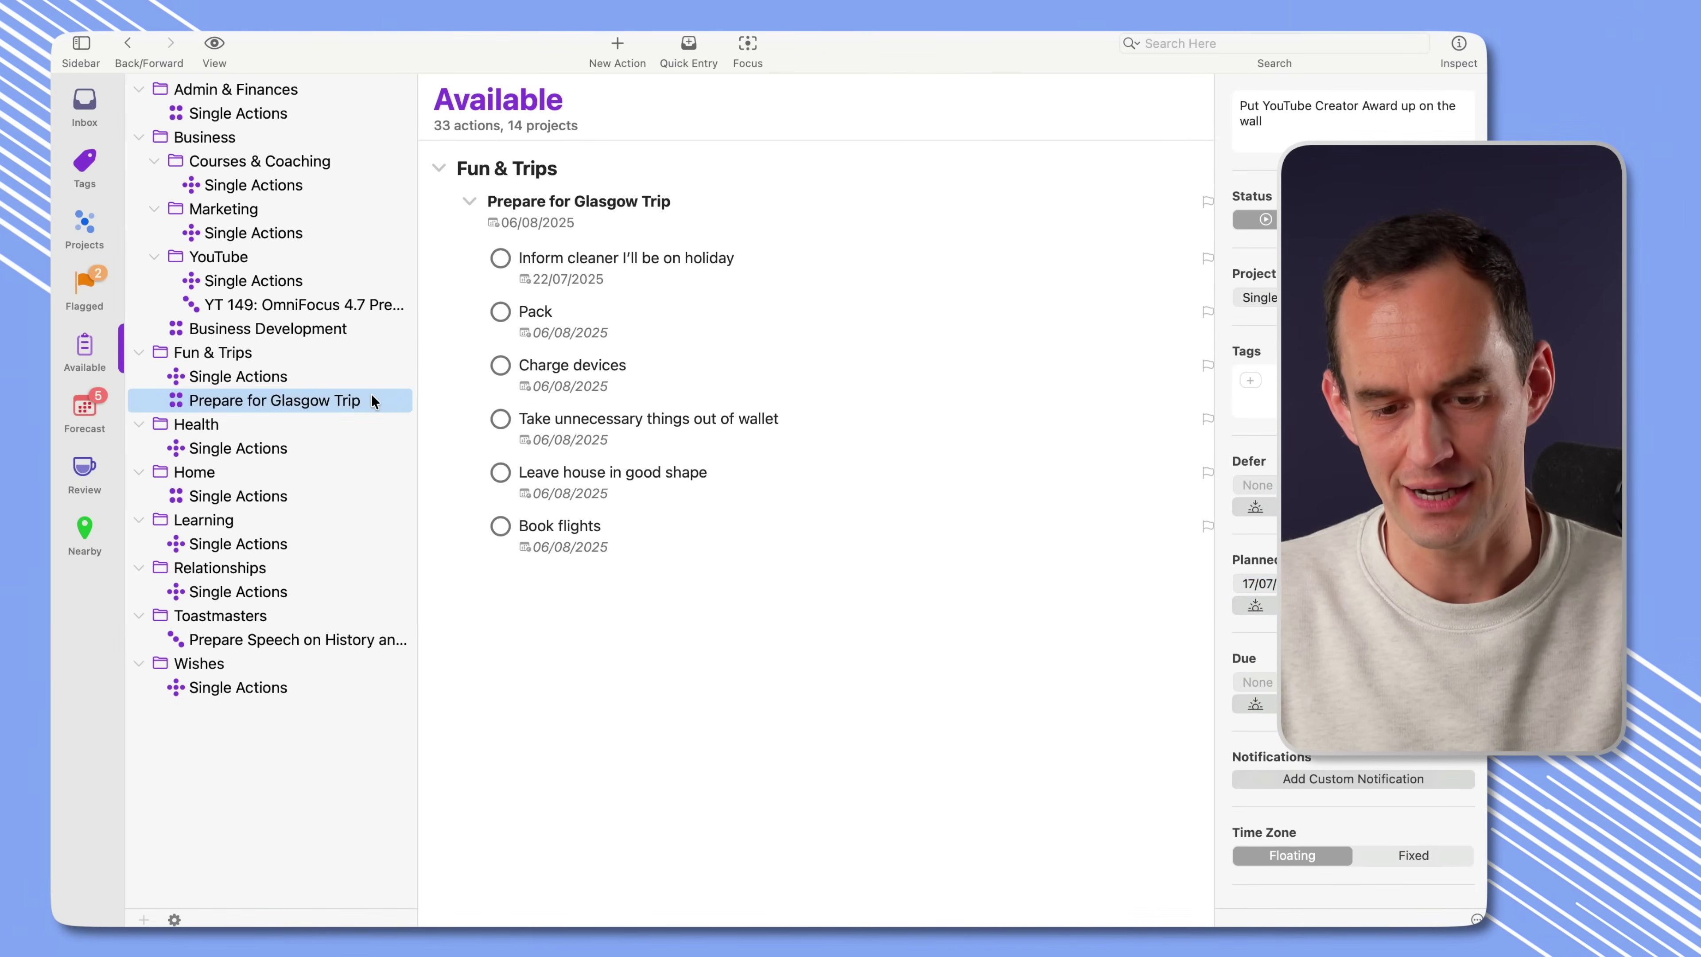
click(784, 213)
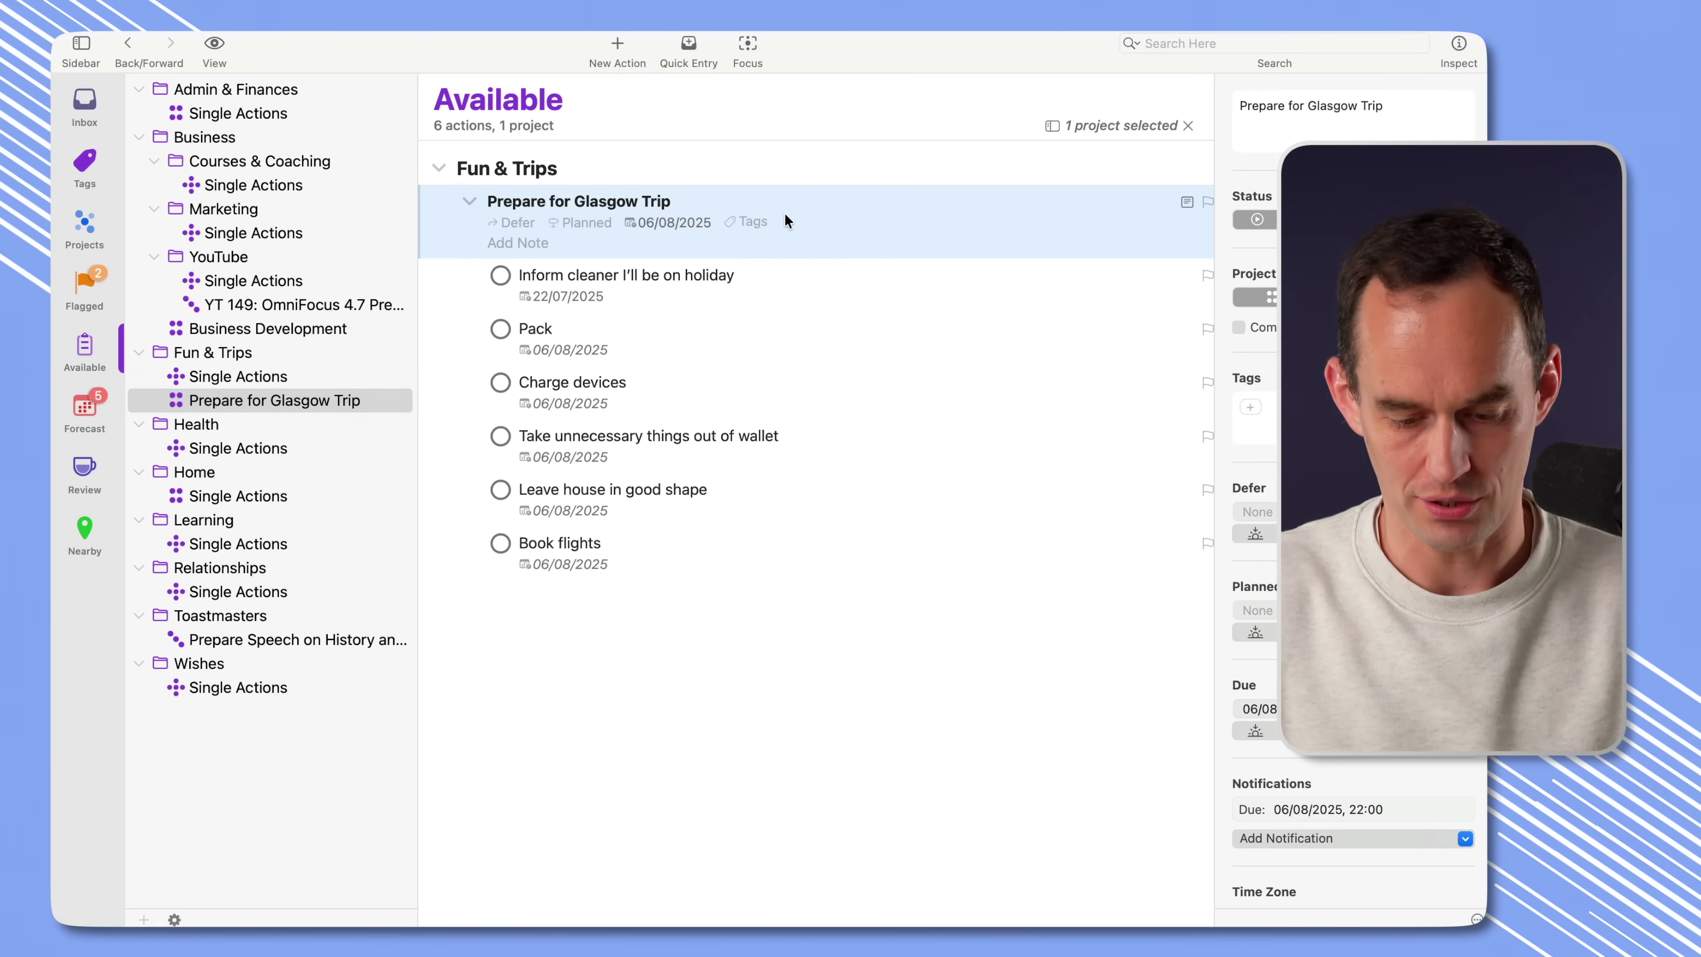
key(super+n)
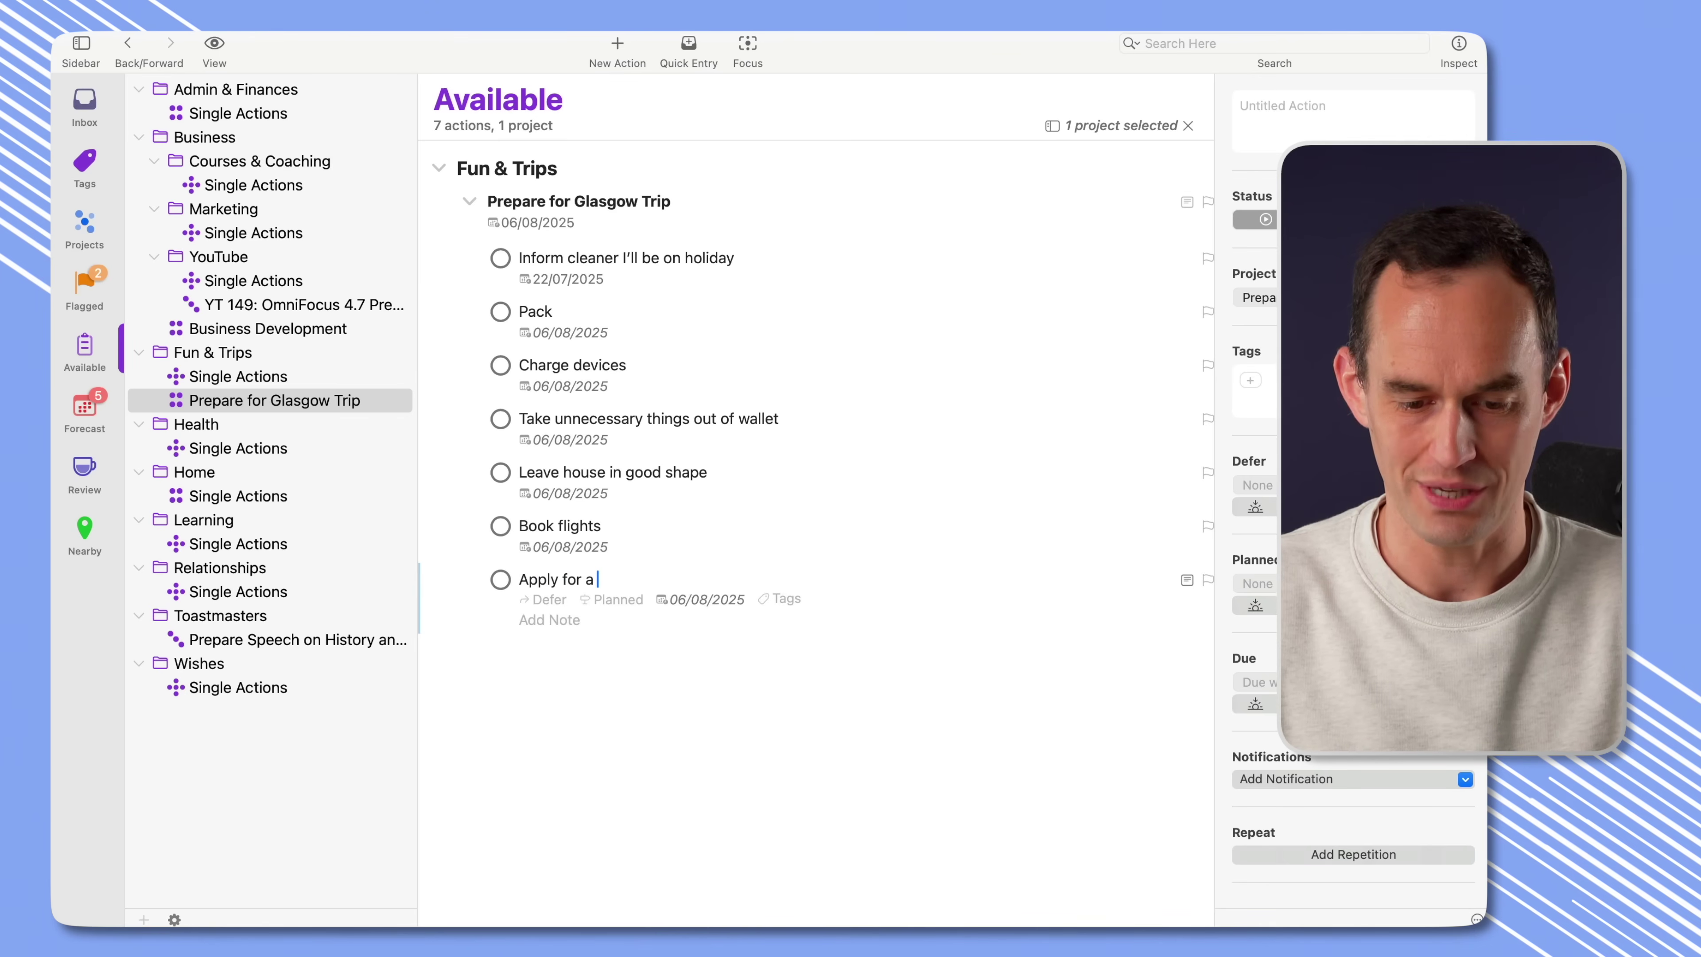
text(Apply for a UK ESTA)
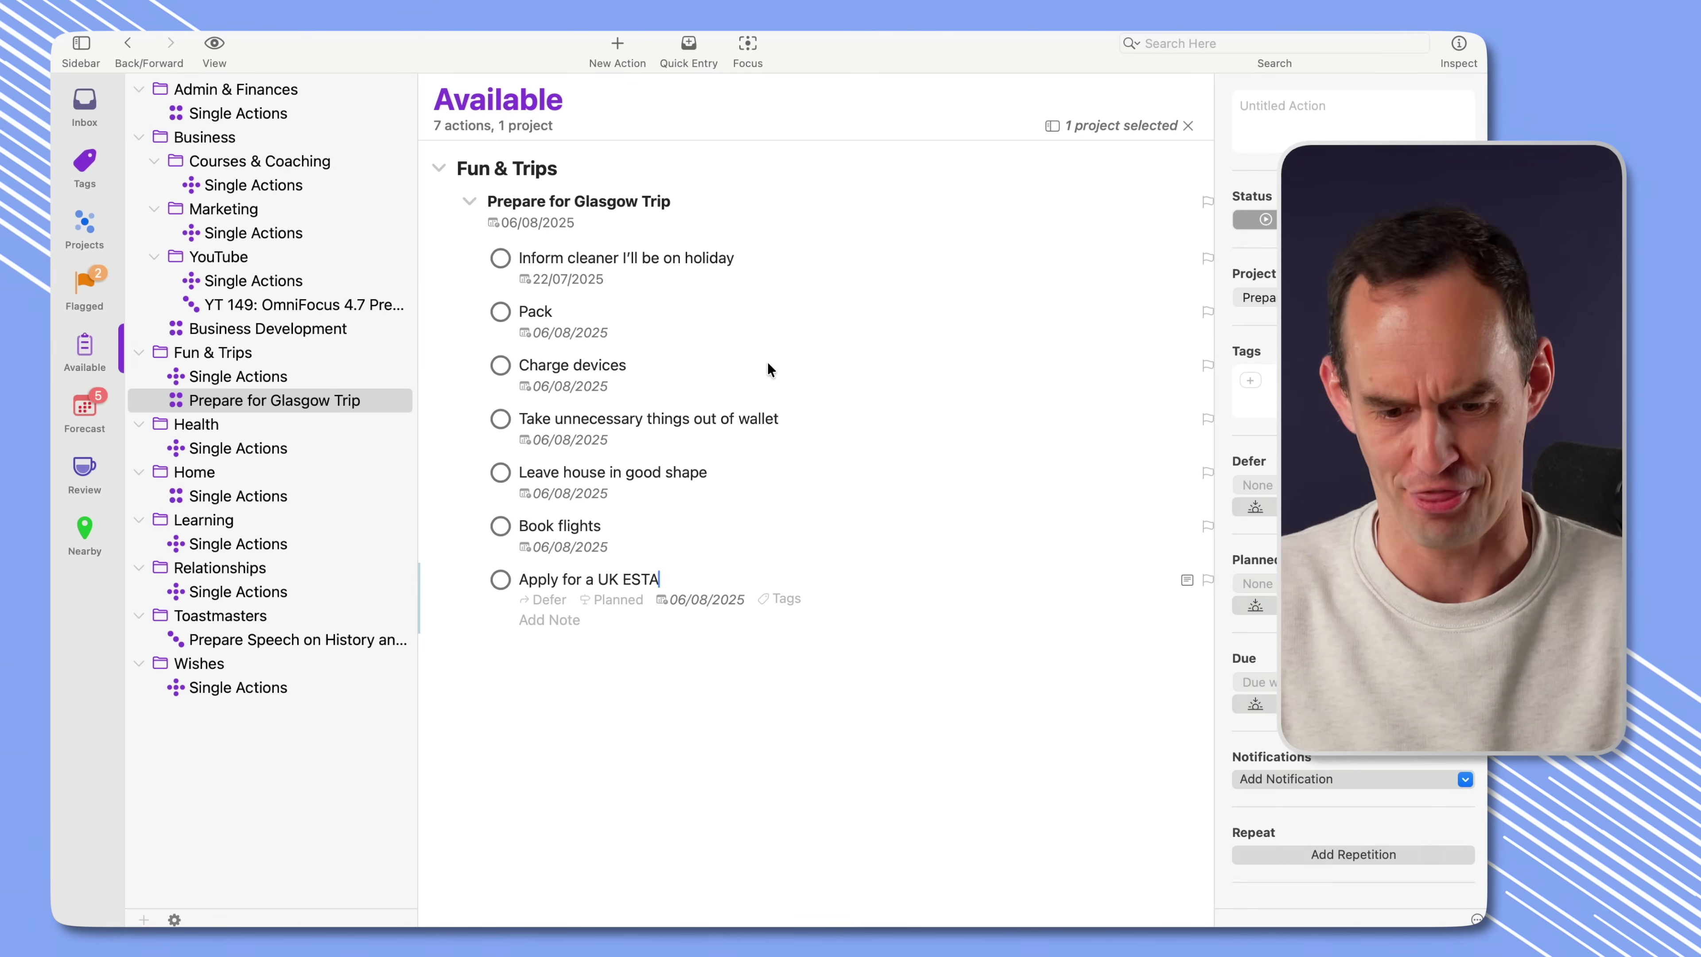
key(Escape)
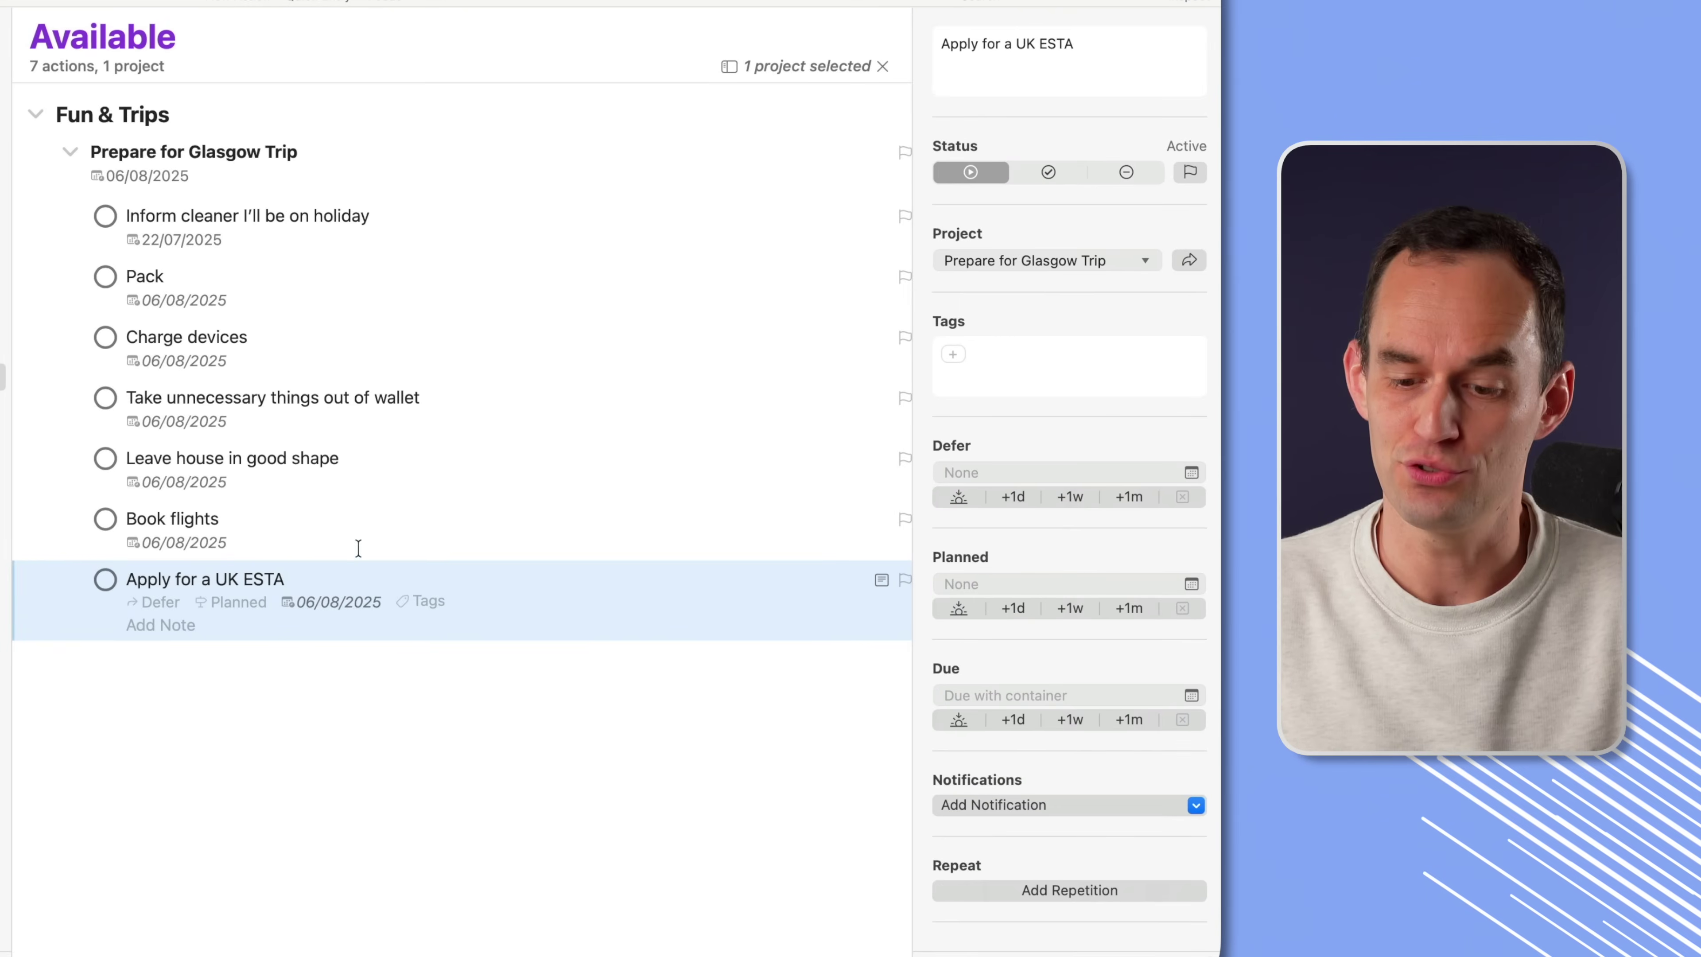
Set the planned date of "Apply for a UK ESTA" to today, 17/07/2025, 09:00.
click(400, 176)
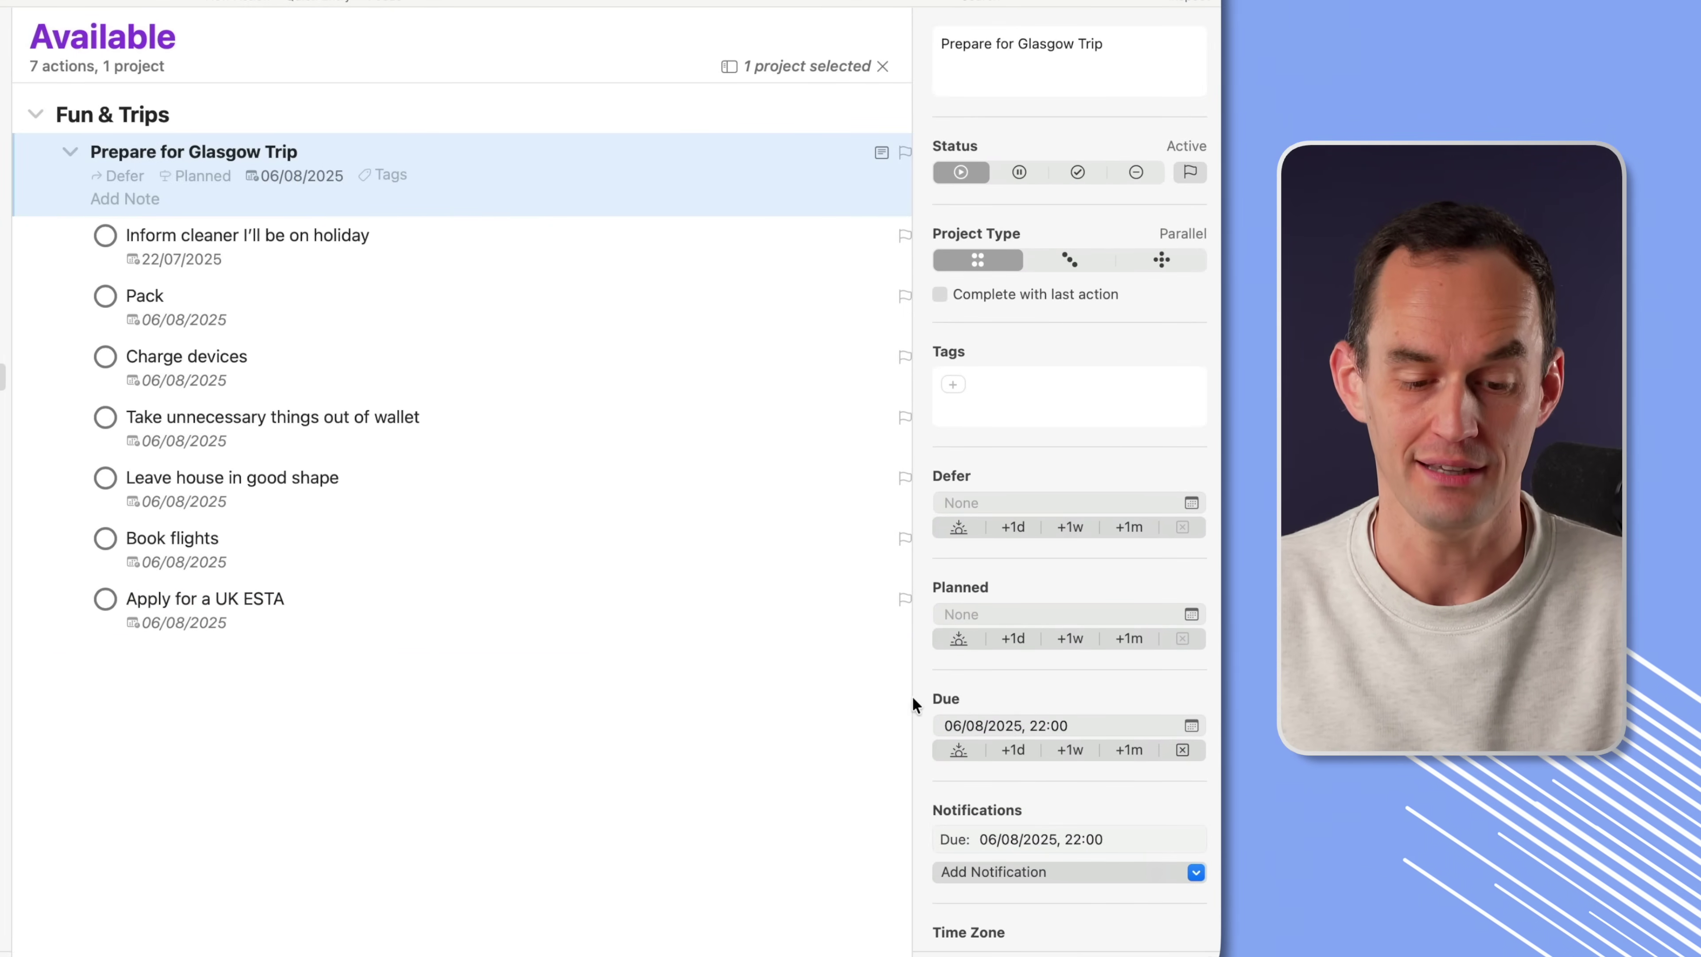
click(400, 611)
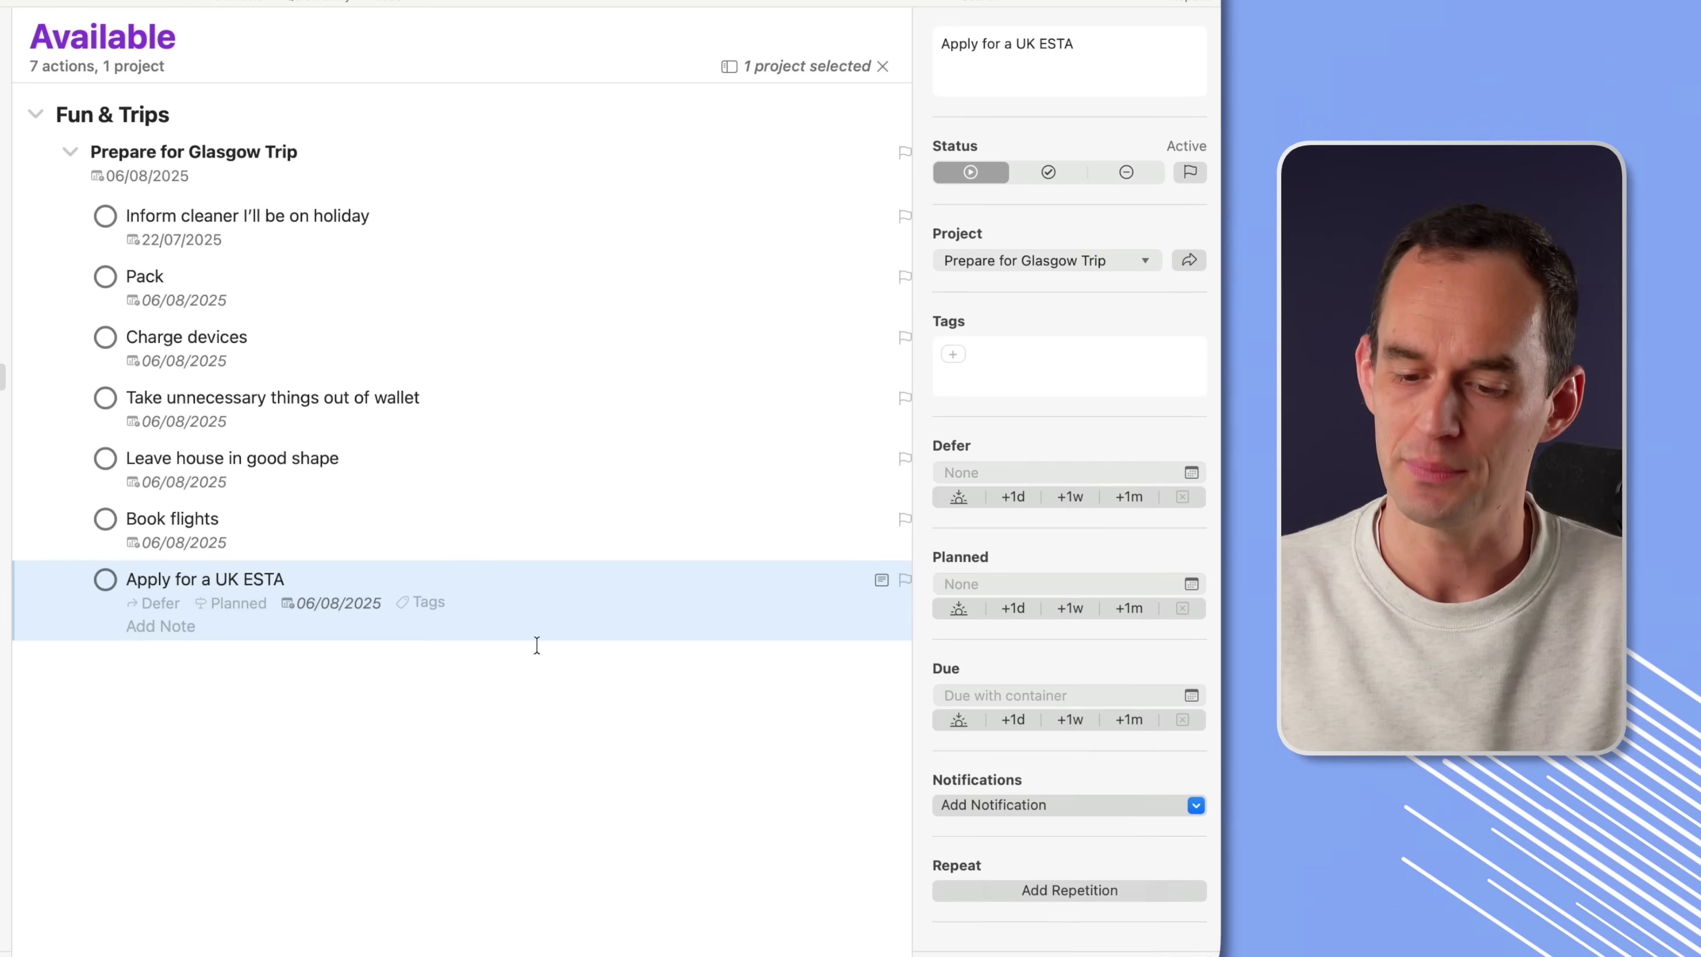
click(957, 610)
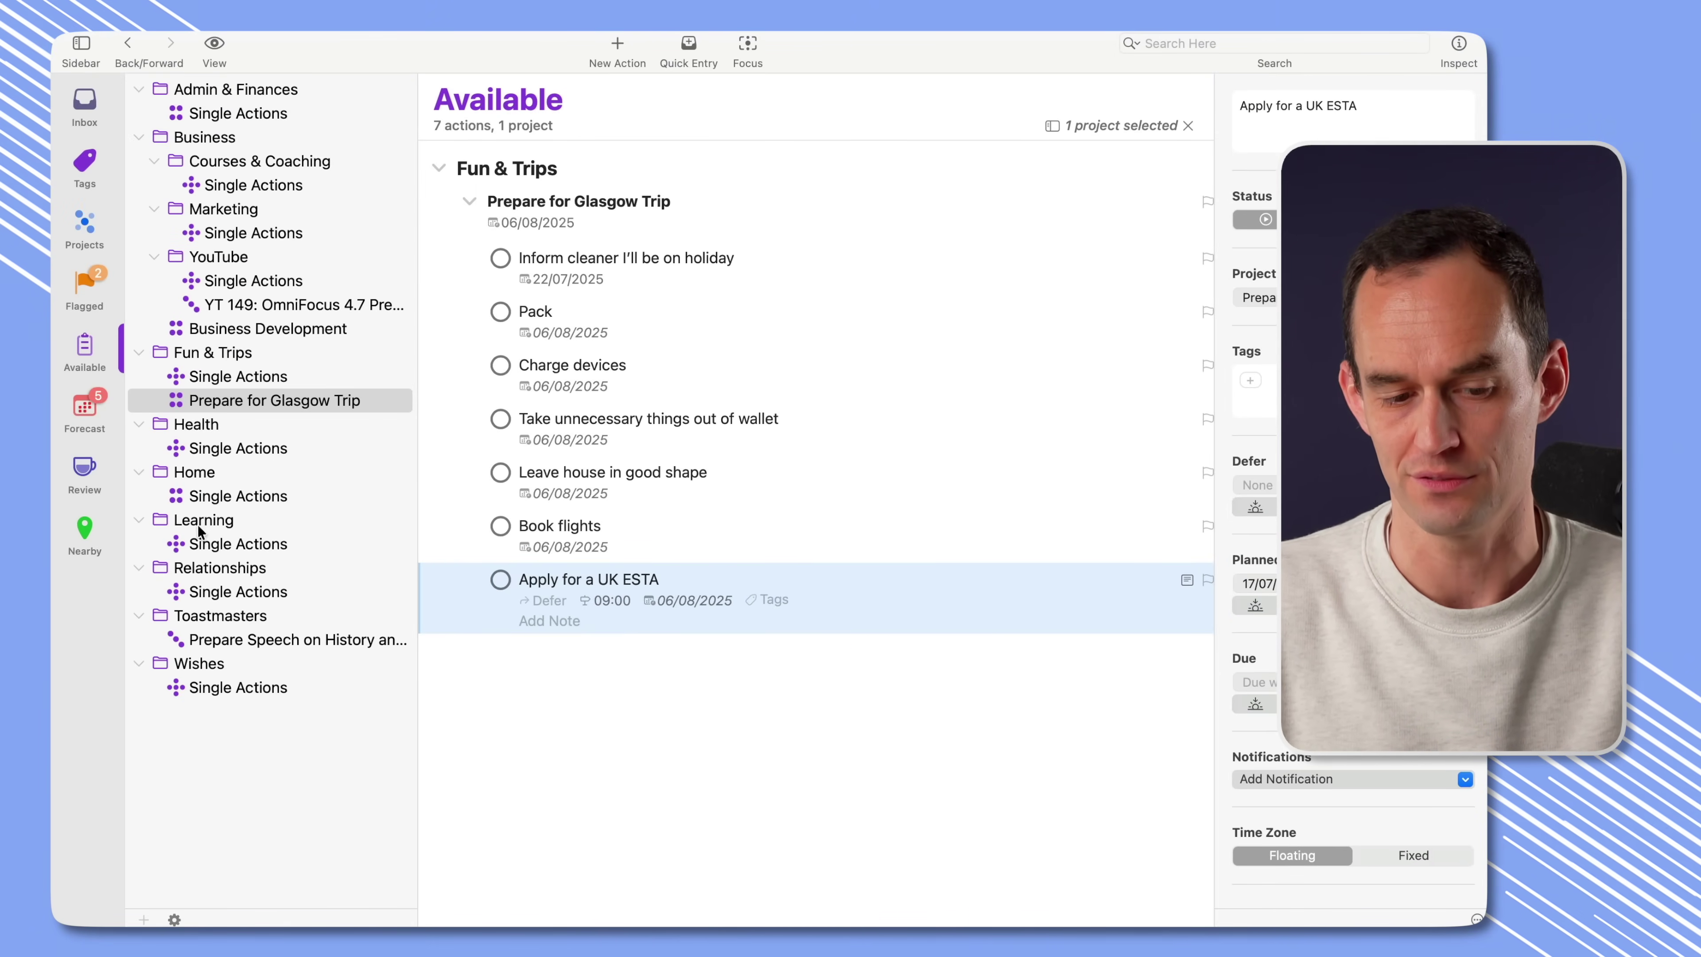
Show all available actions again and plan "Try out the Fantastical email forwarding feature" for today, 17/07/2025, 09:00.
click(295, 724)
scroll(920, 395, down, 5)
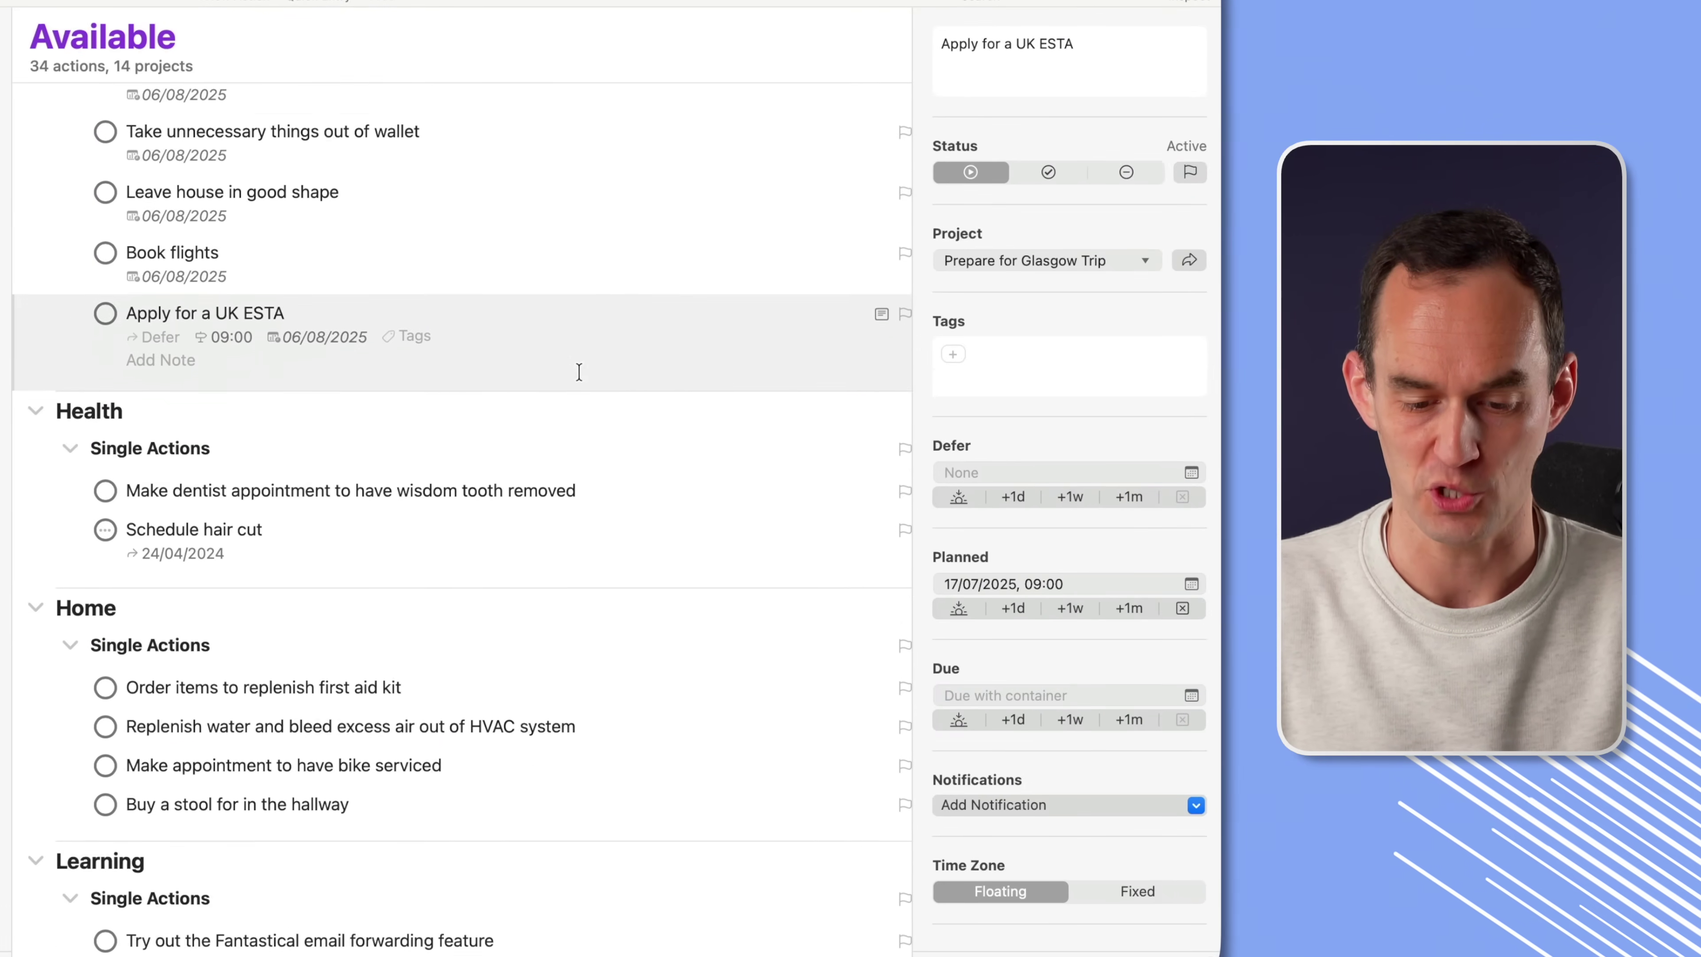
scroll(579, 372, down, 6)
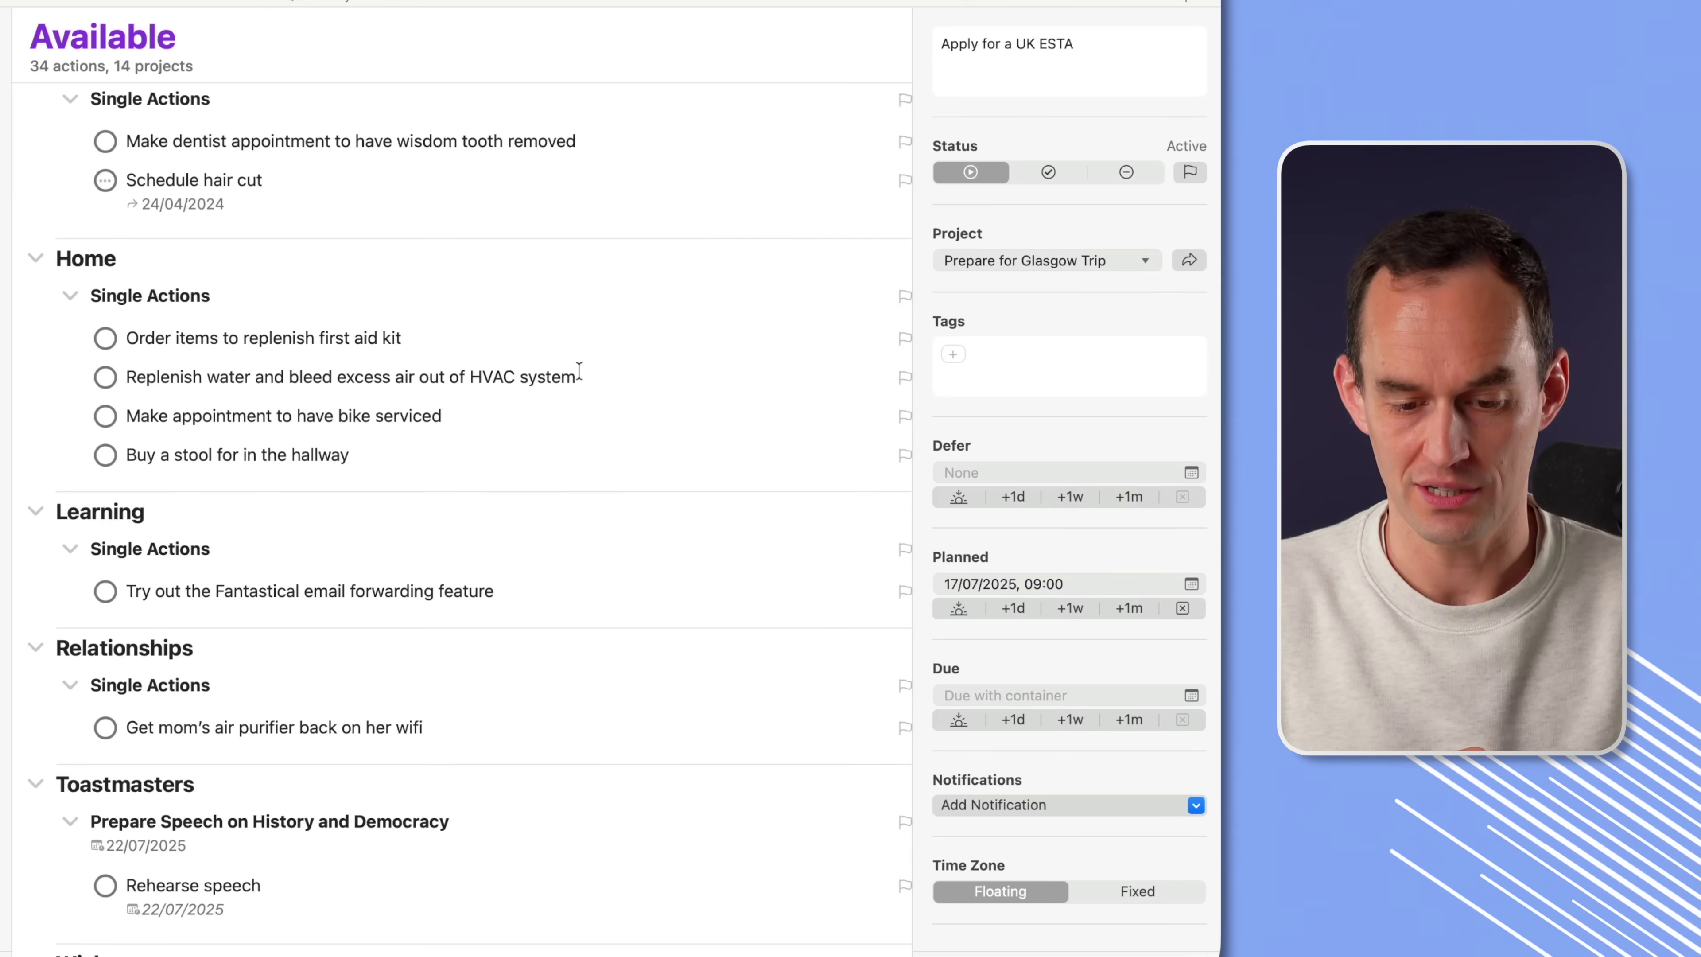
click(524, 443)
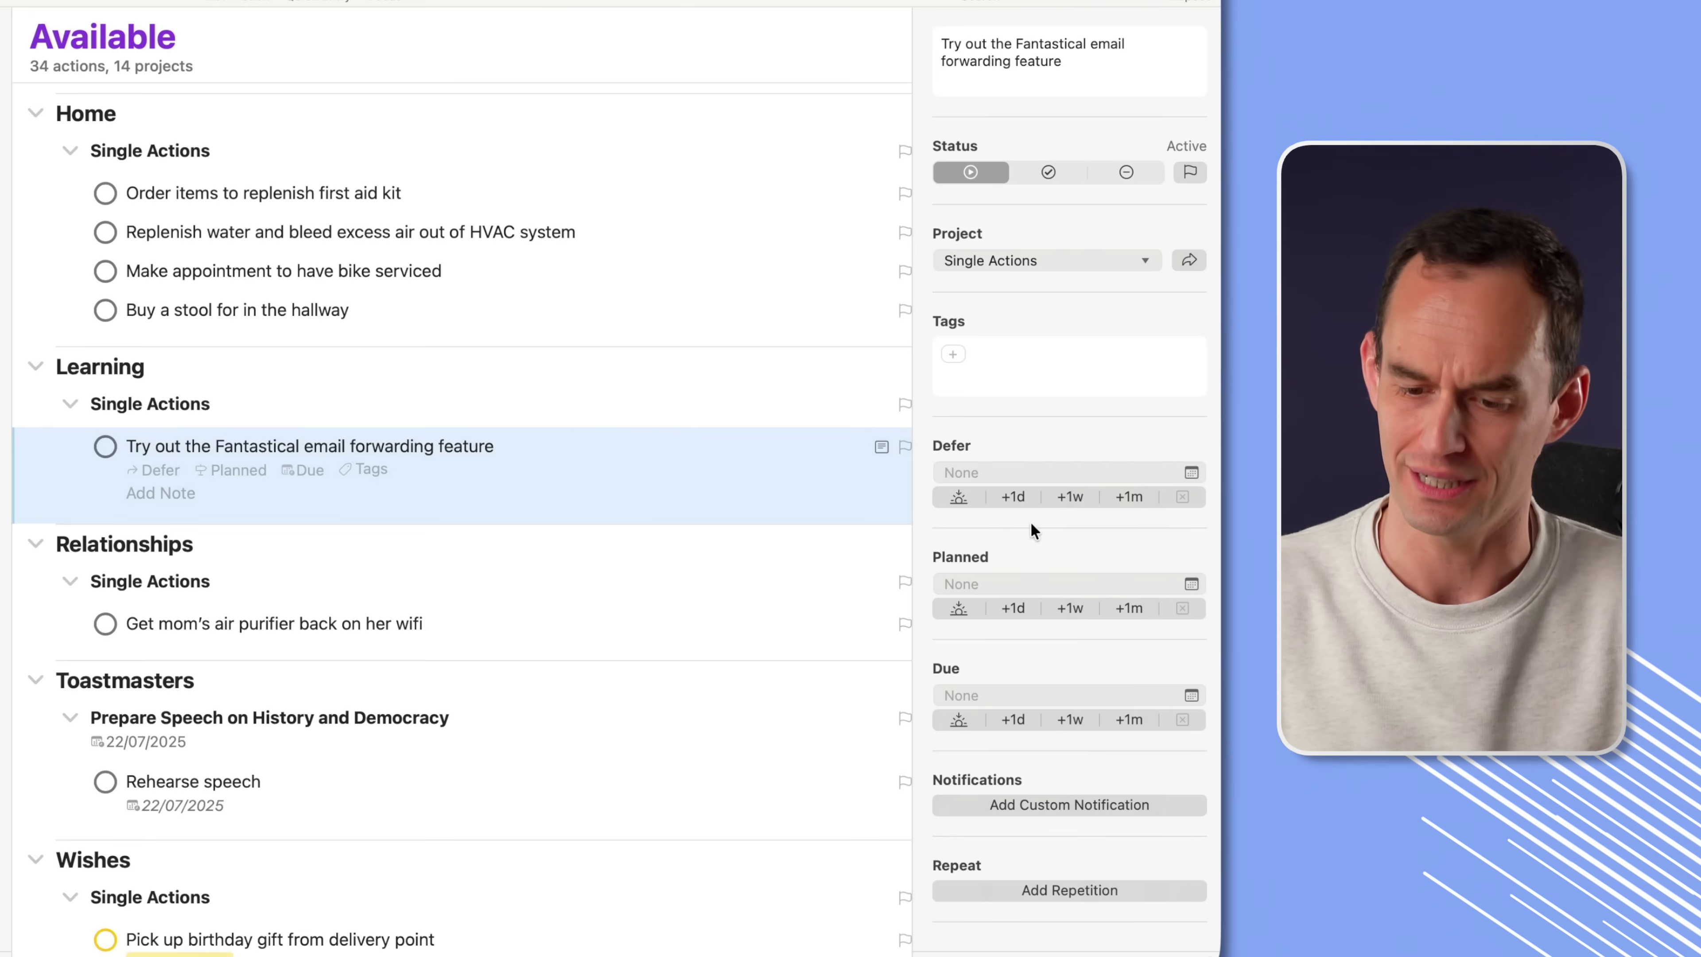
click(959, 607)
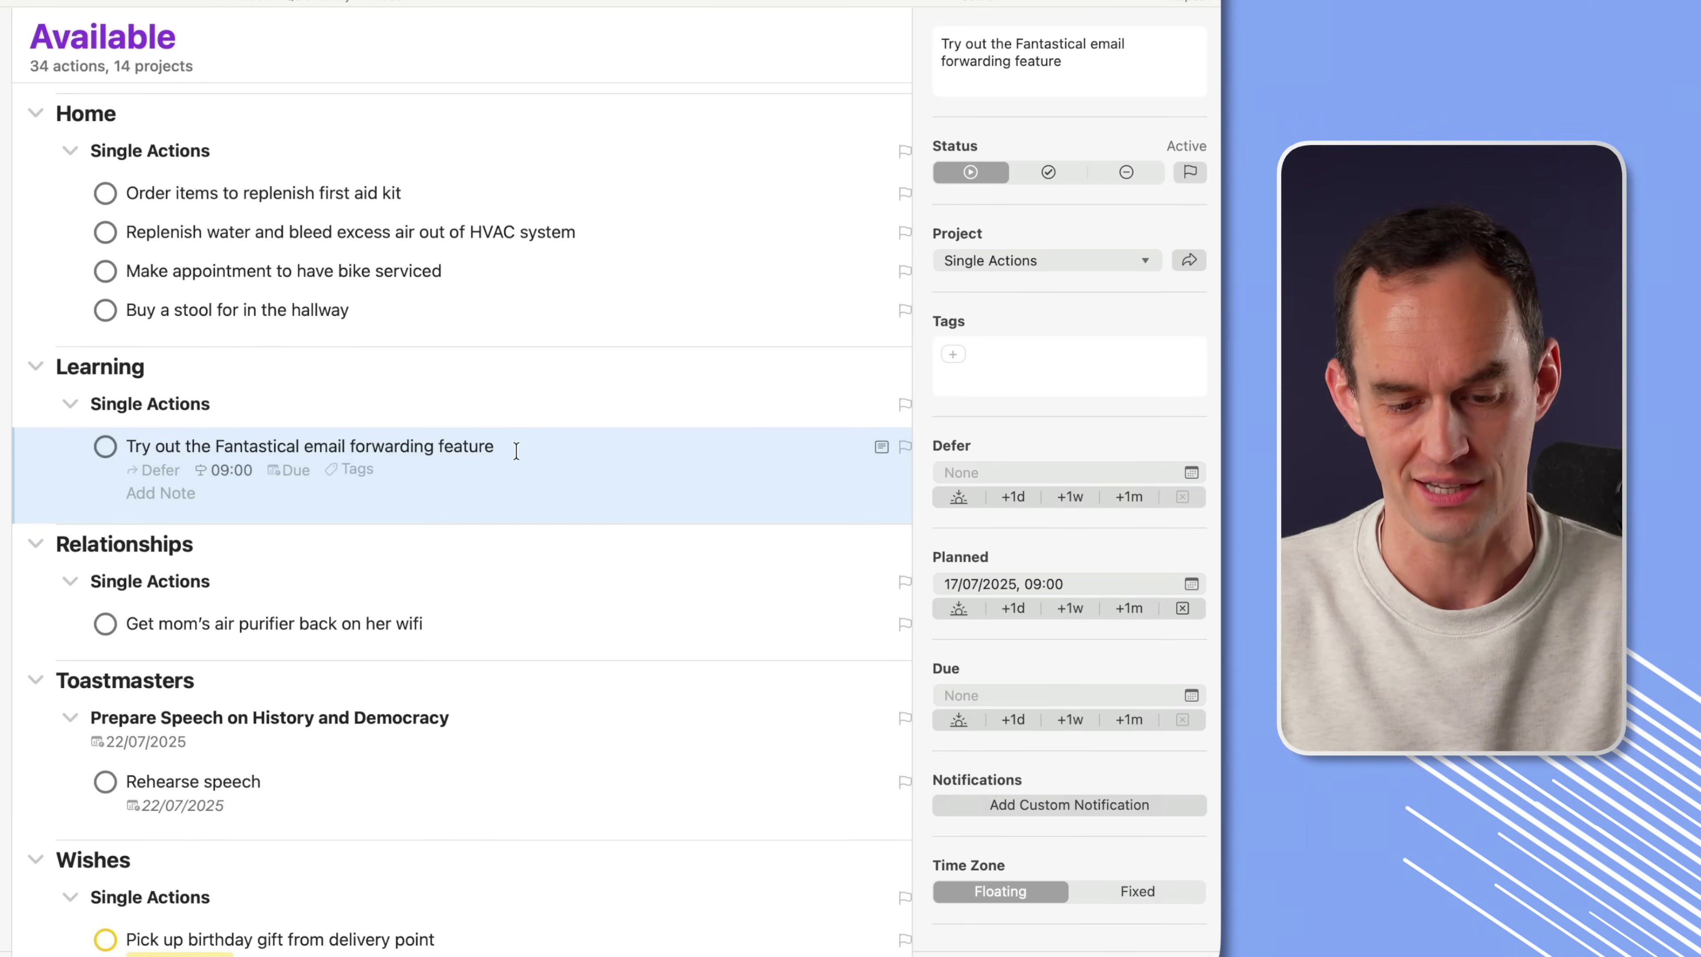
In the project "Prepare Speech on History and Democracy", plan "Rehearse speech" for today, 17/07/2025, 09:00, and flag it.
scroll(516, 450, down, 2)
click(340, 740)
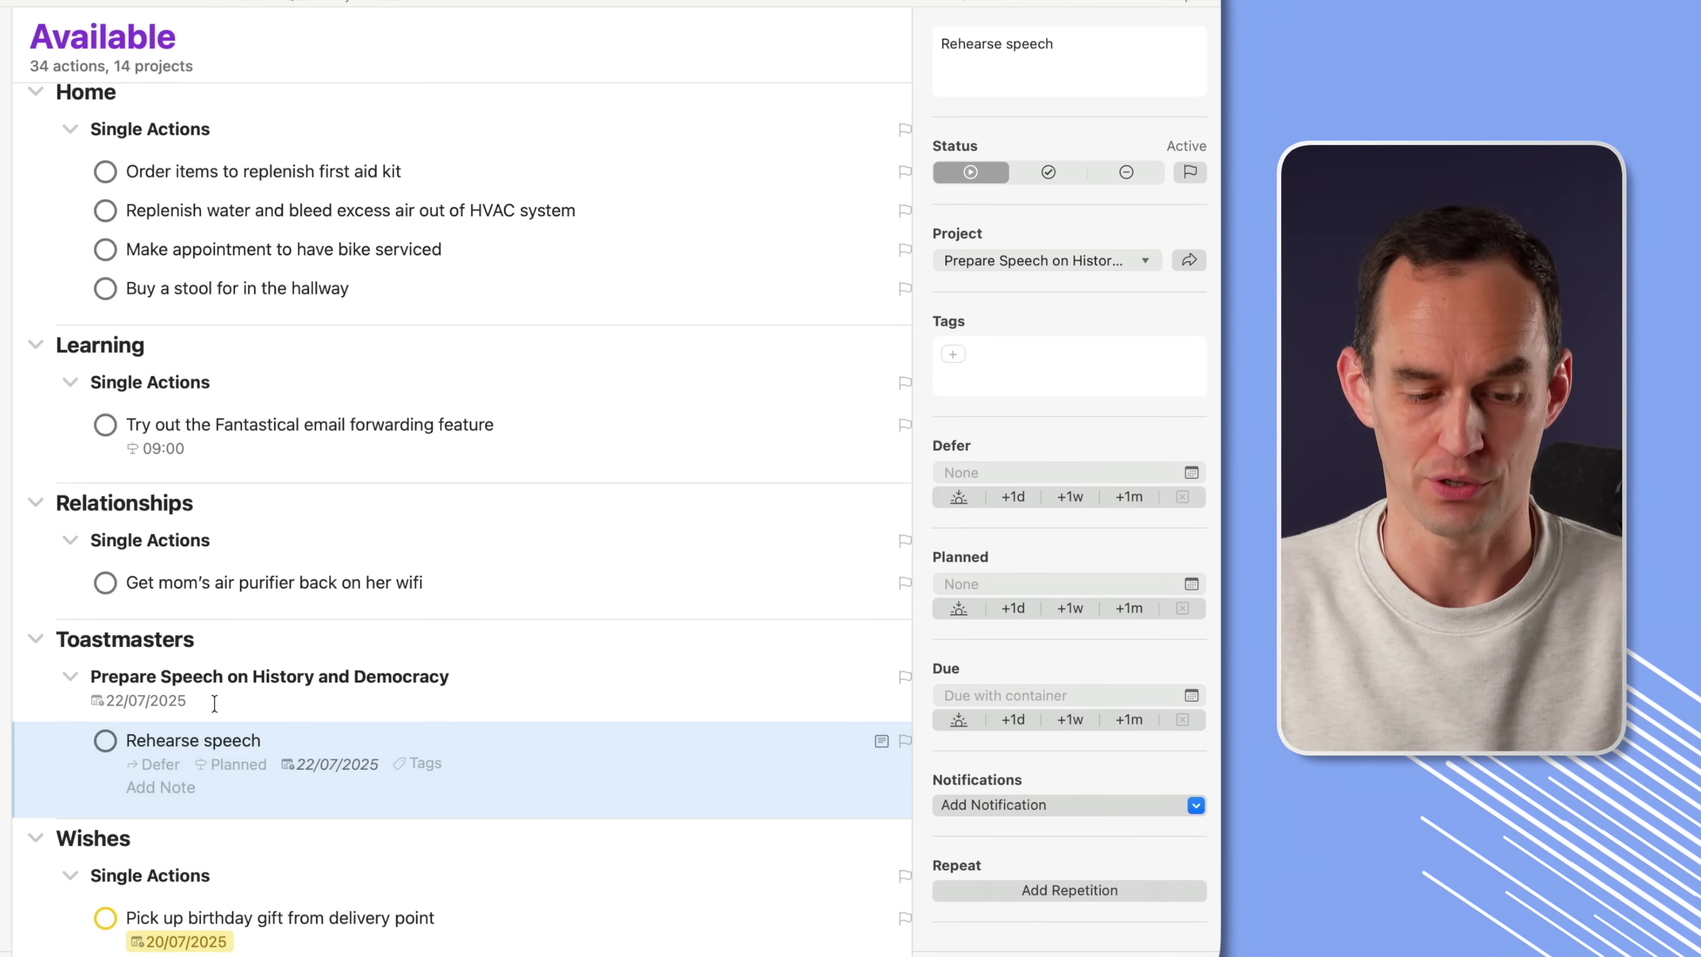
click(3, 647)
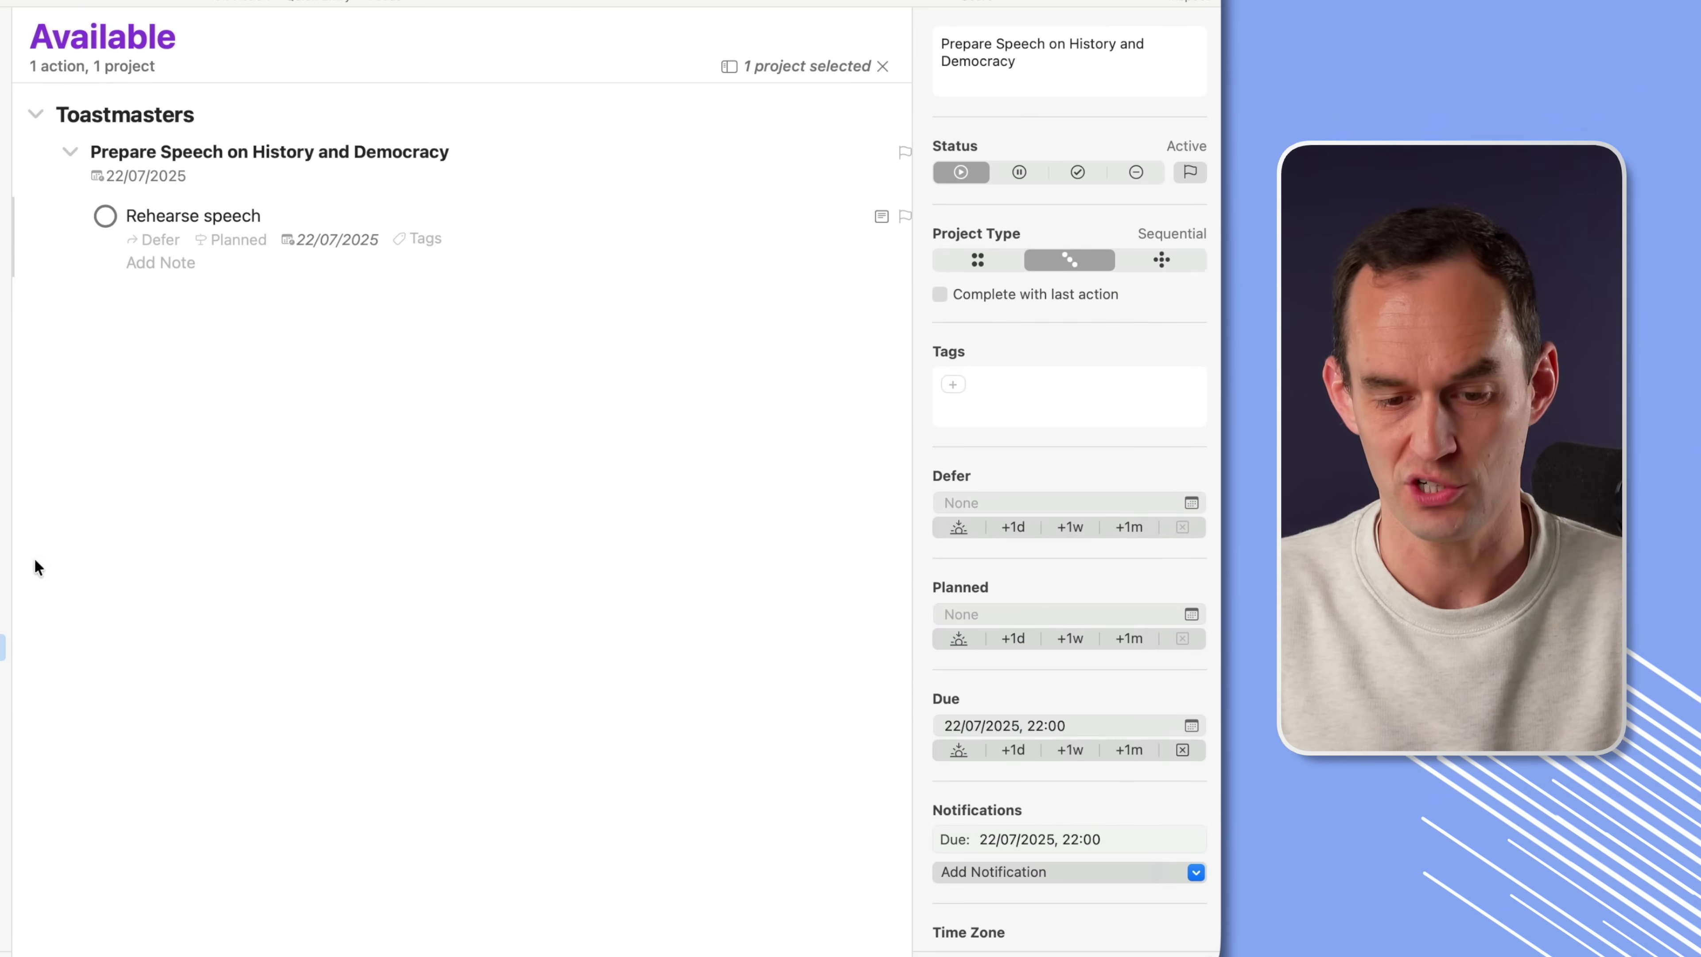
click(541, 227)
click(360, 376)
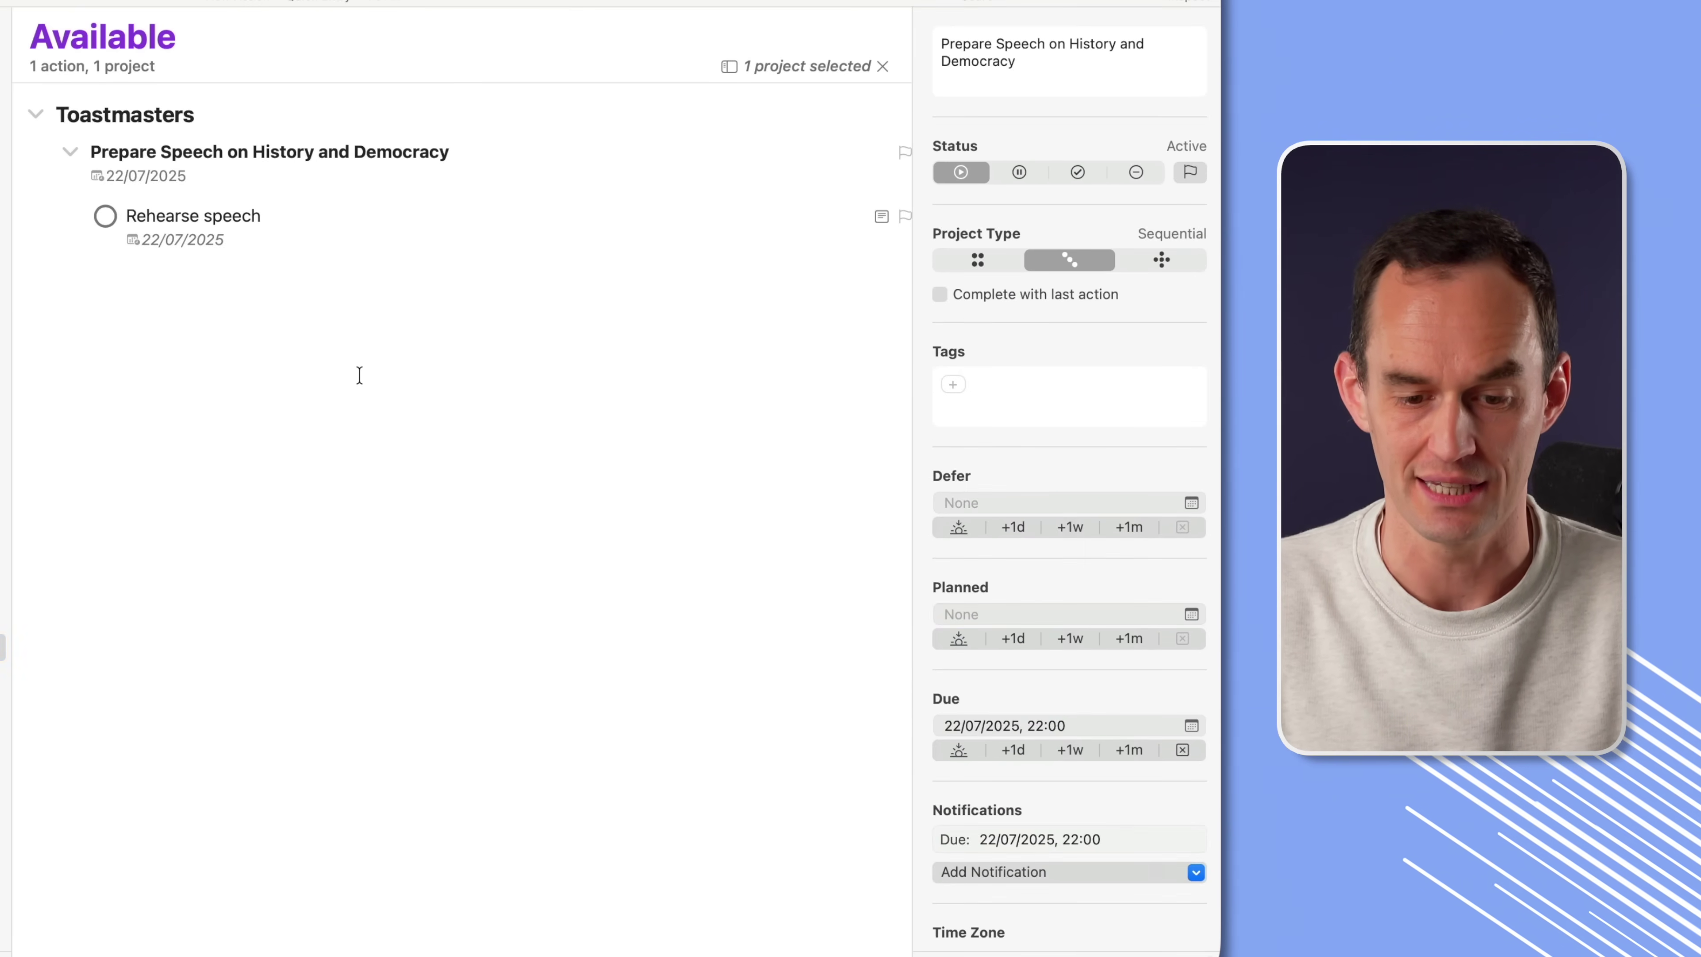
click(304, 226)
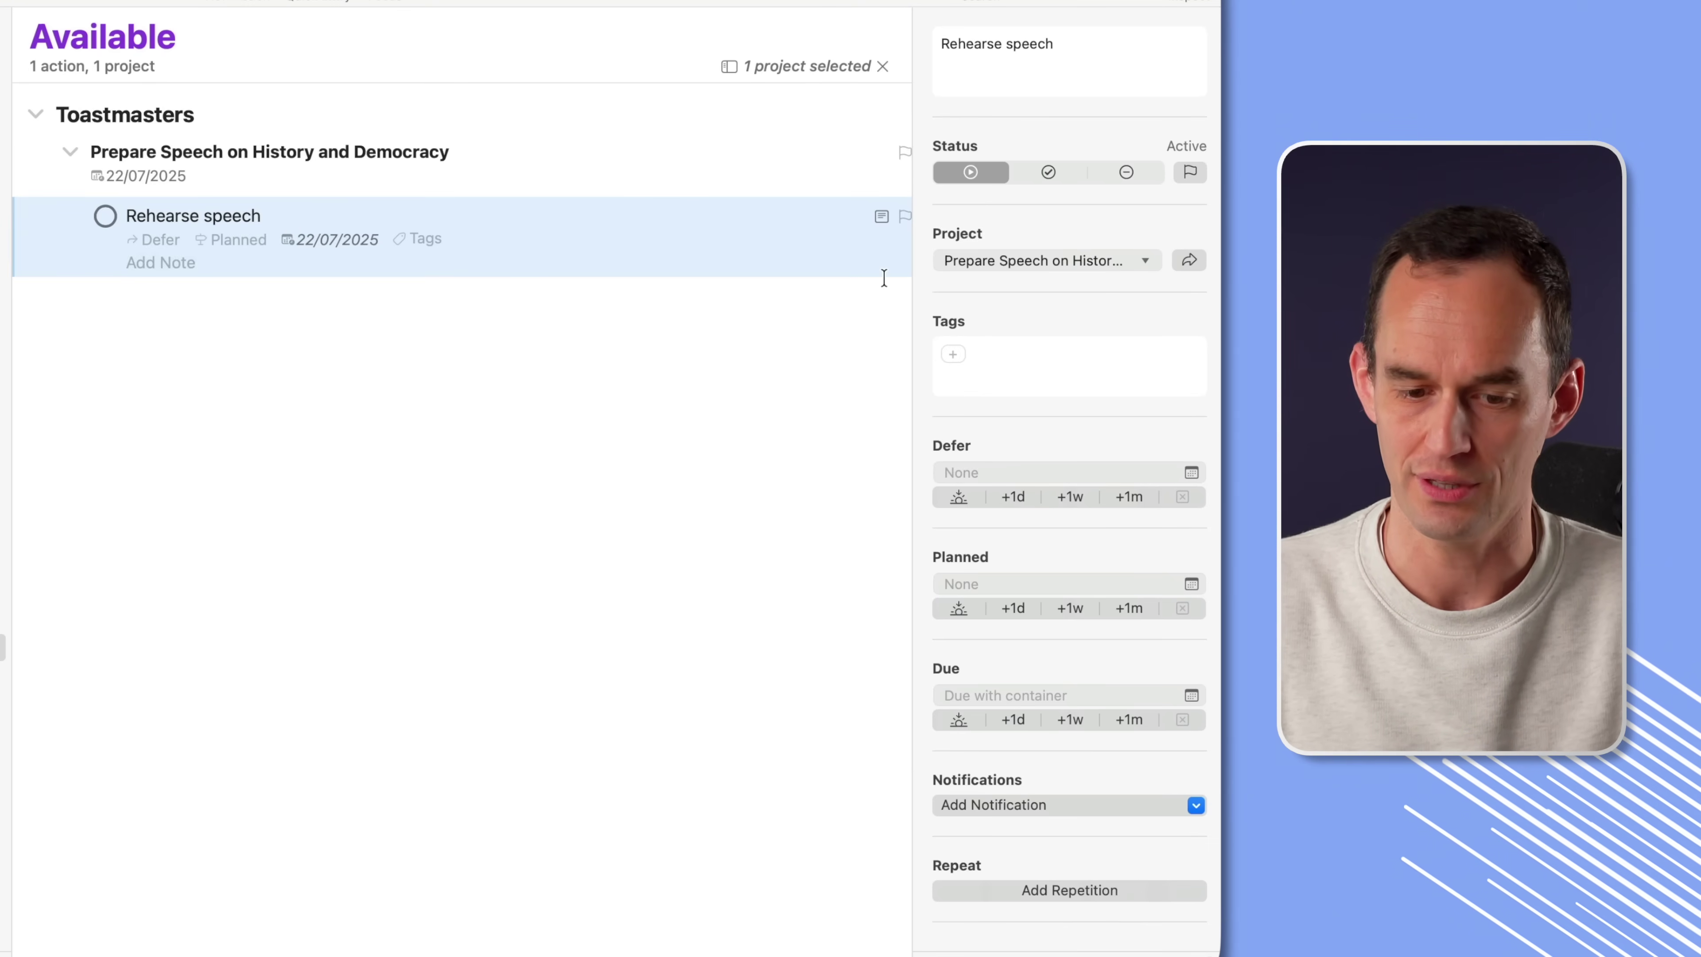
click(957, 610)
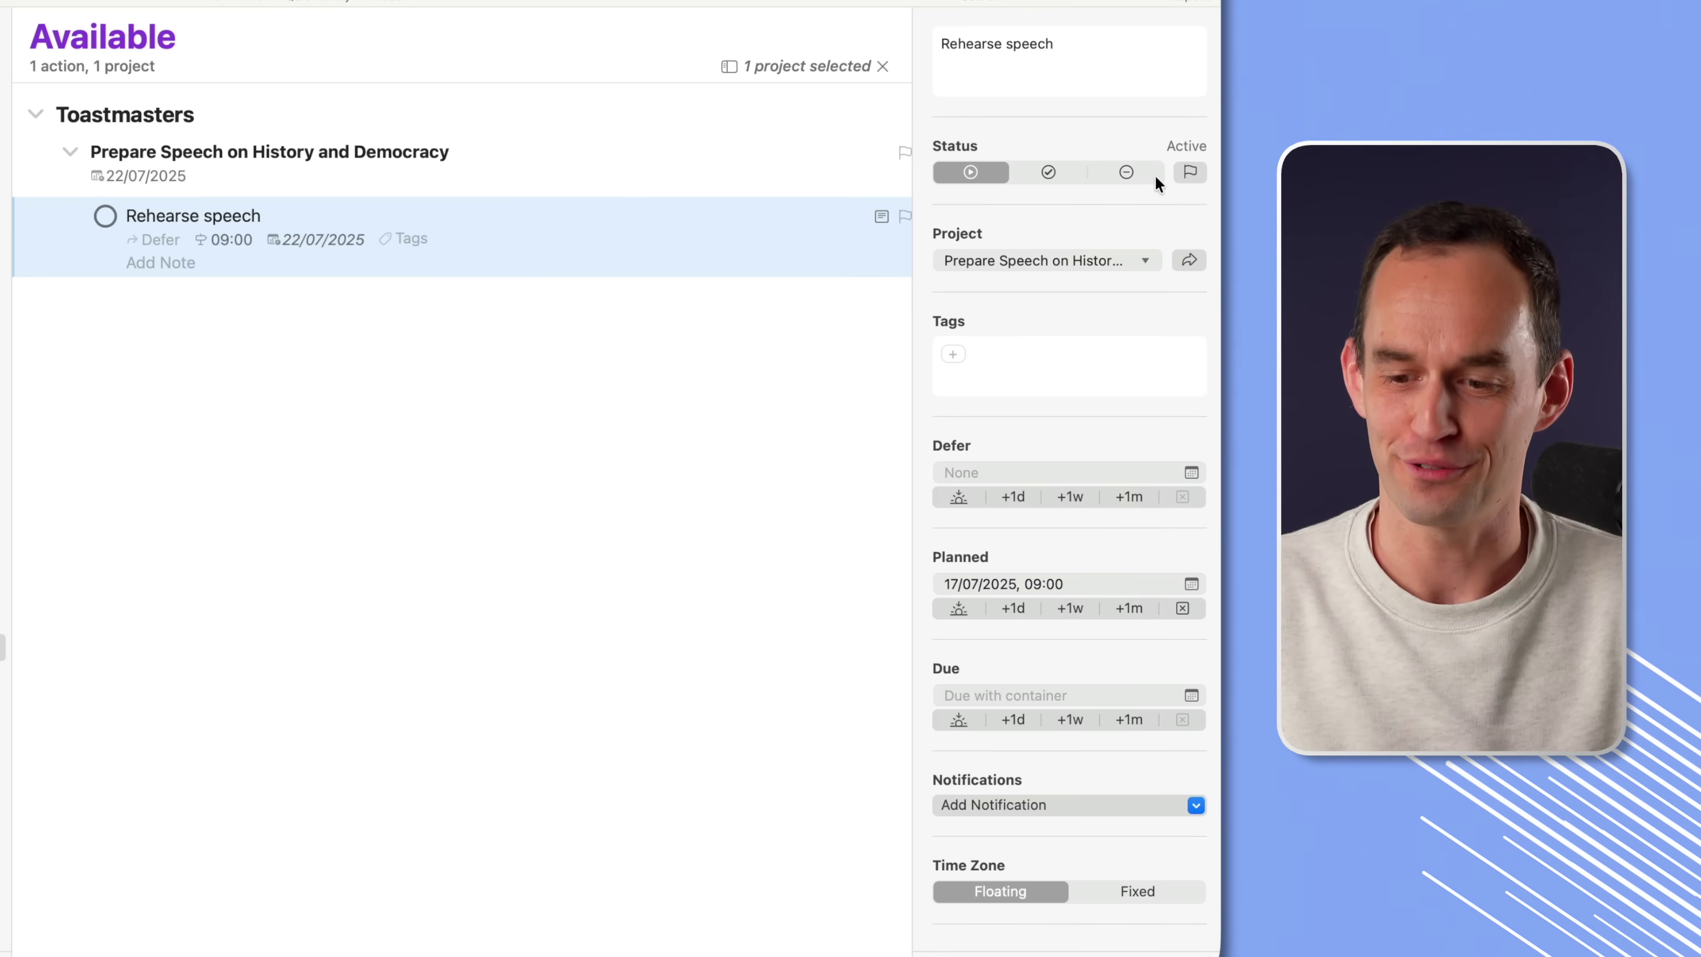
click(1185, 171)
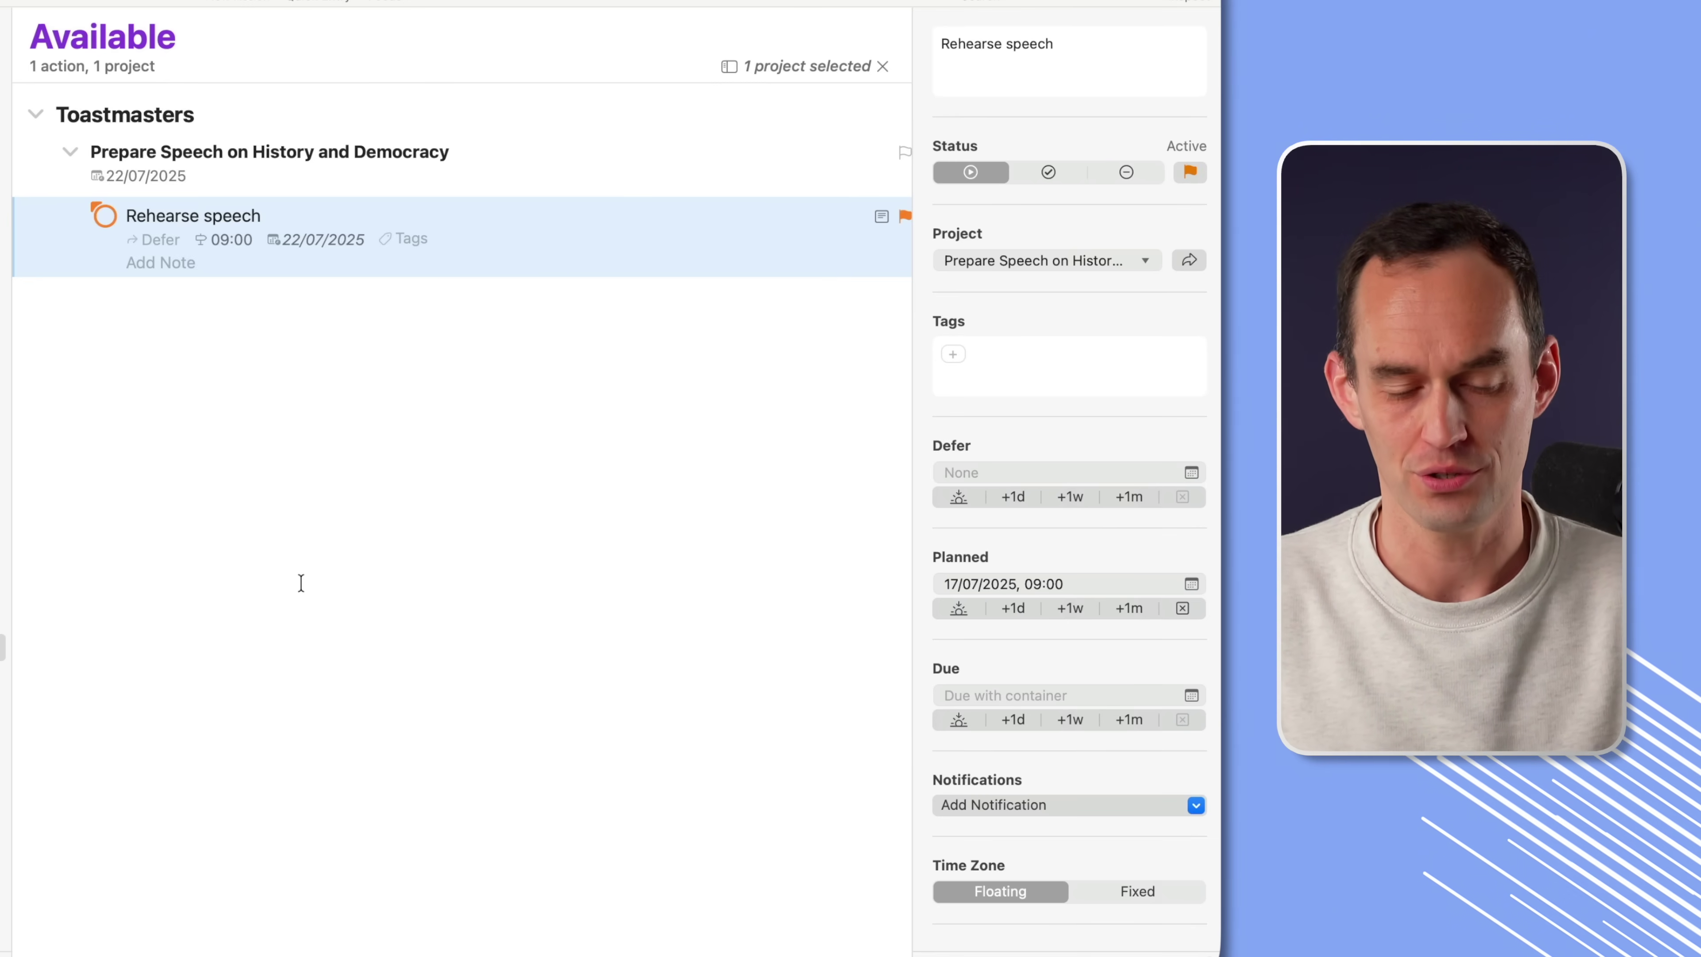
Show "Prepare Speech on History and Democracy" in the Projects perspective and examine its first three actions in sequence.
click(374, 536)
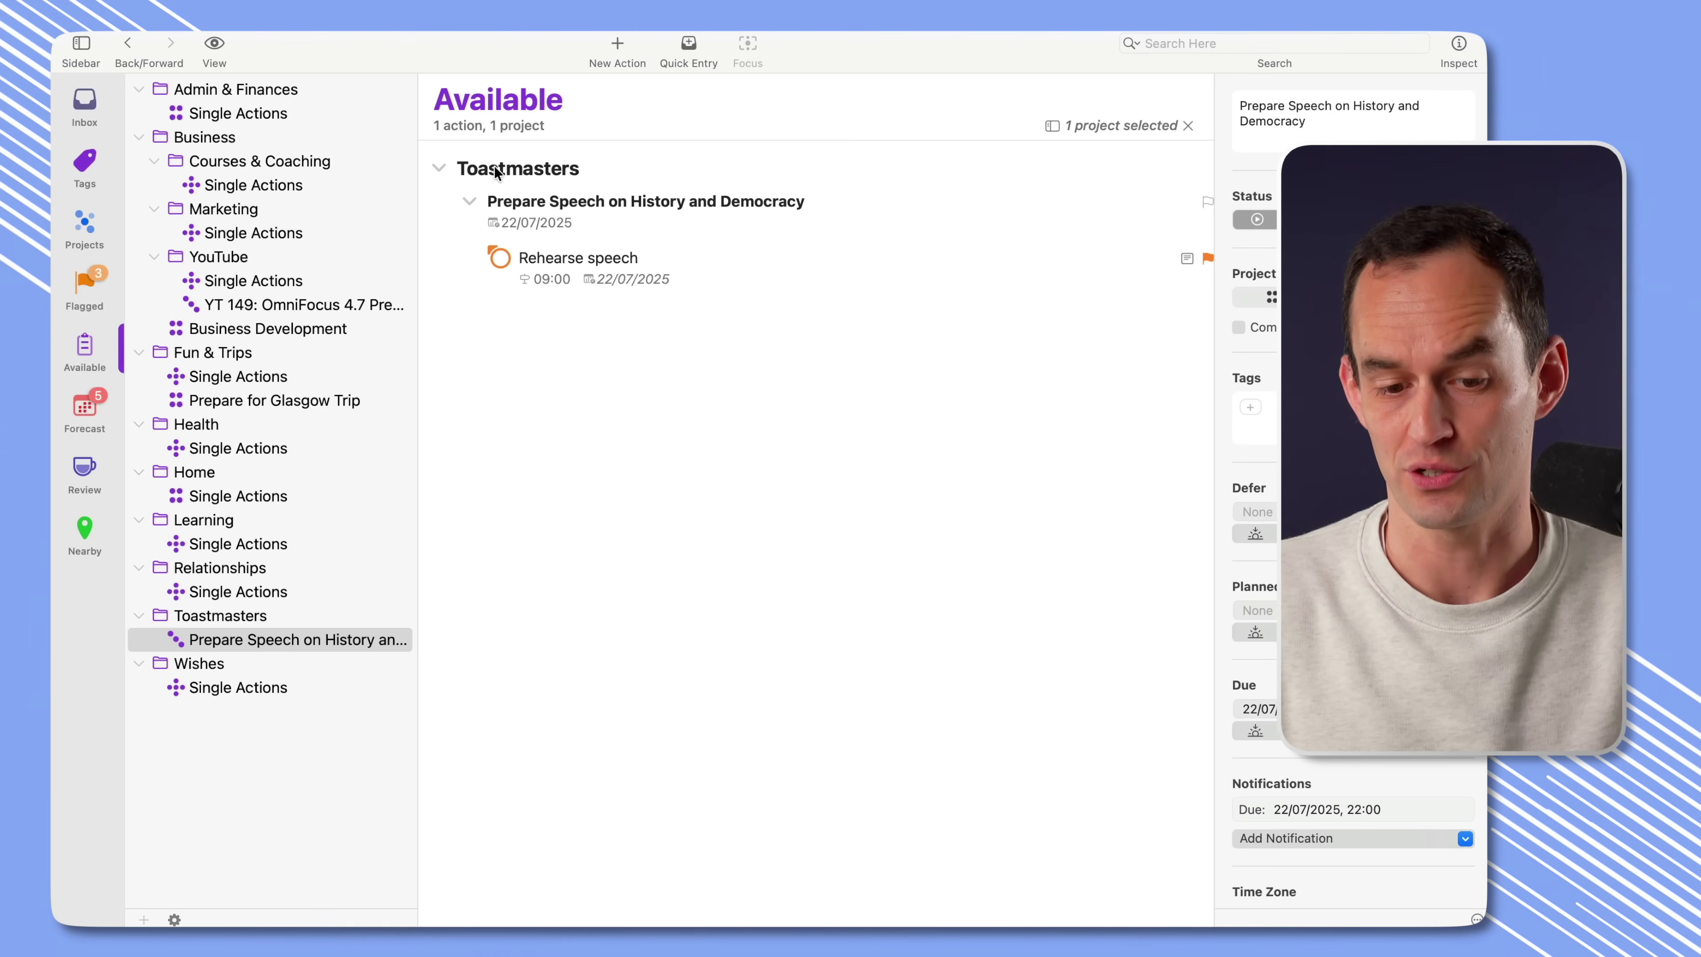
click(763, 274)
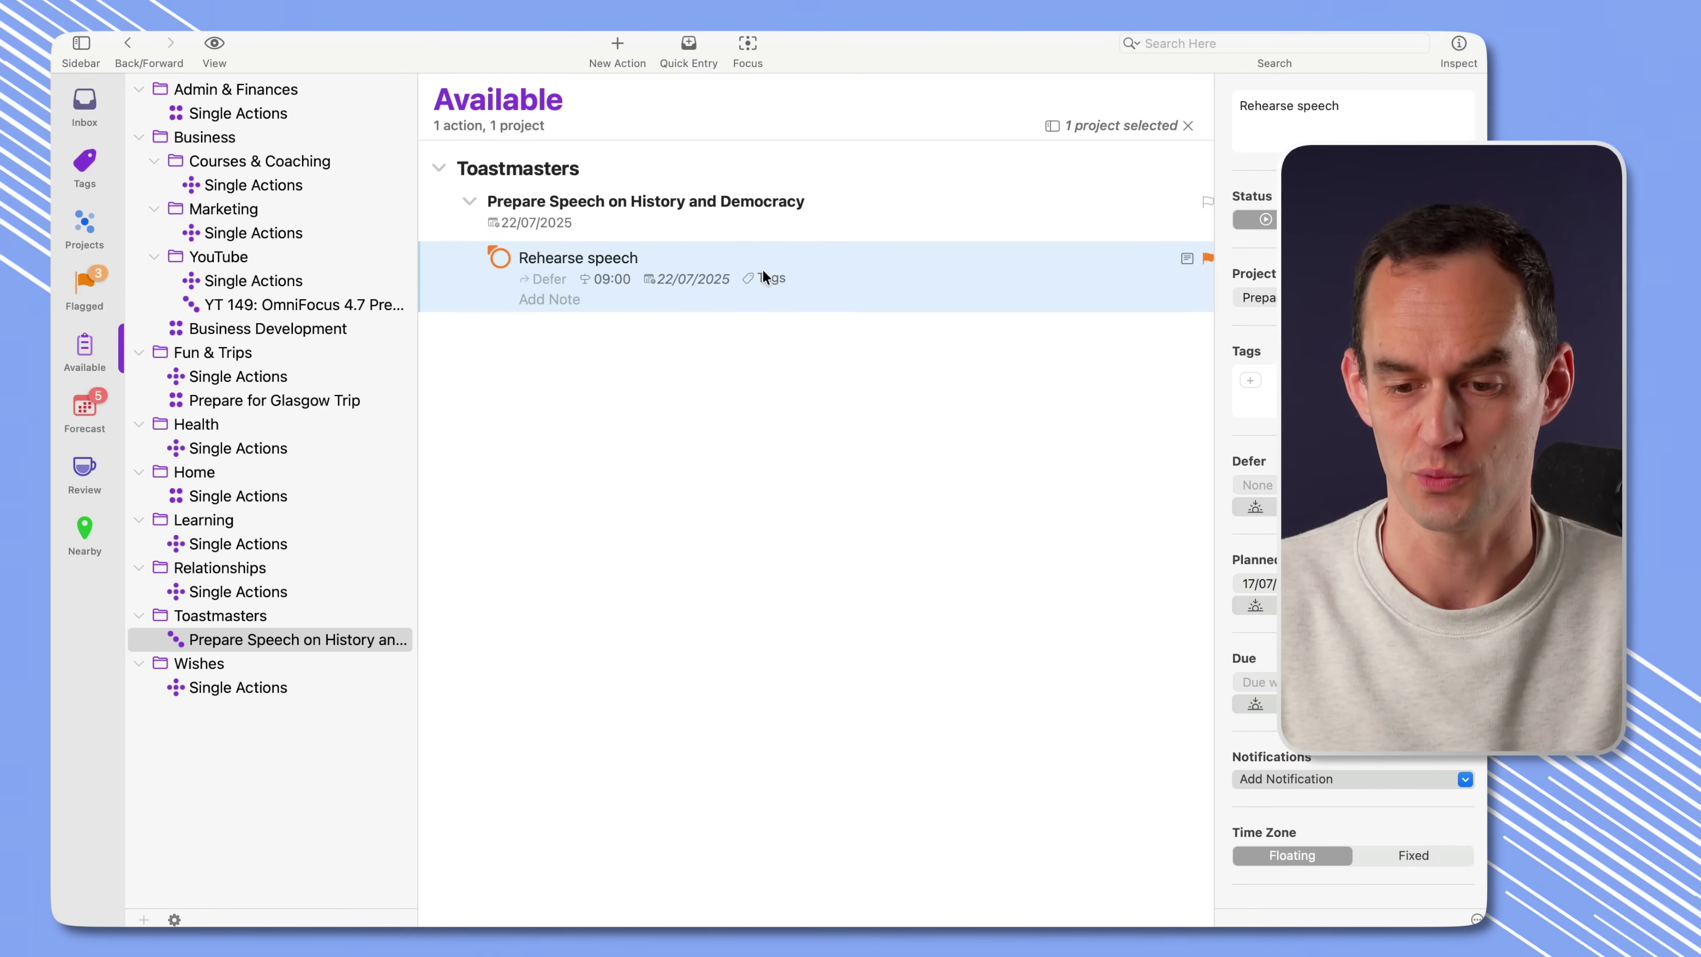
click(746, 437)
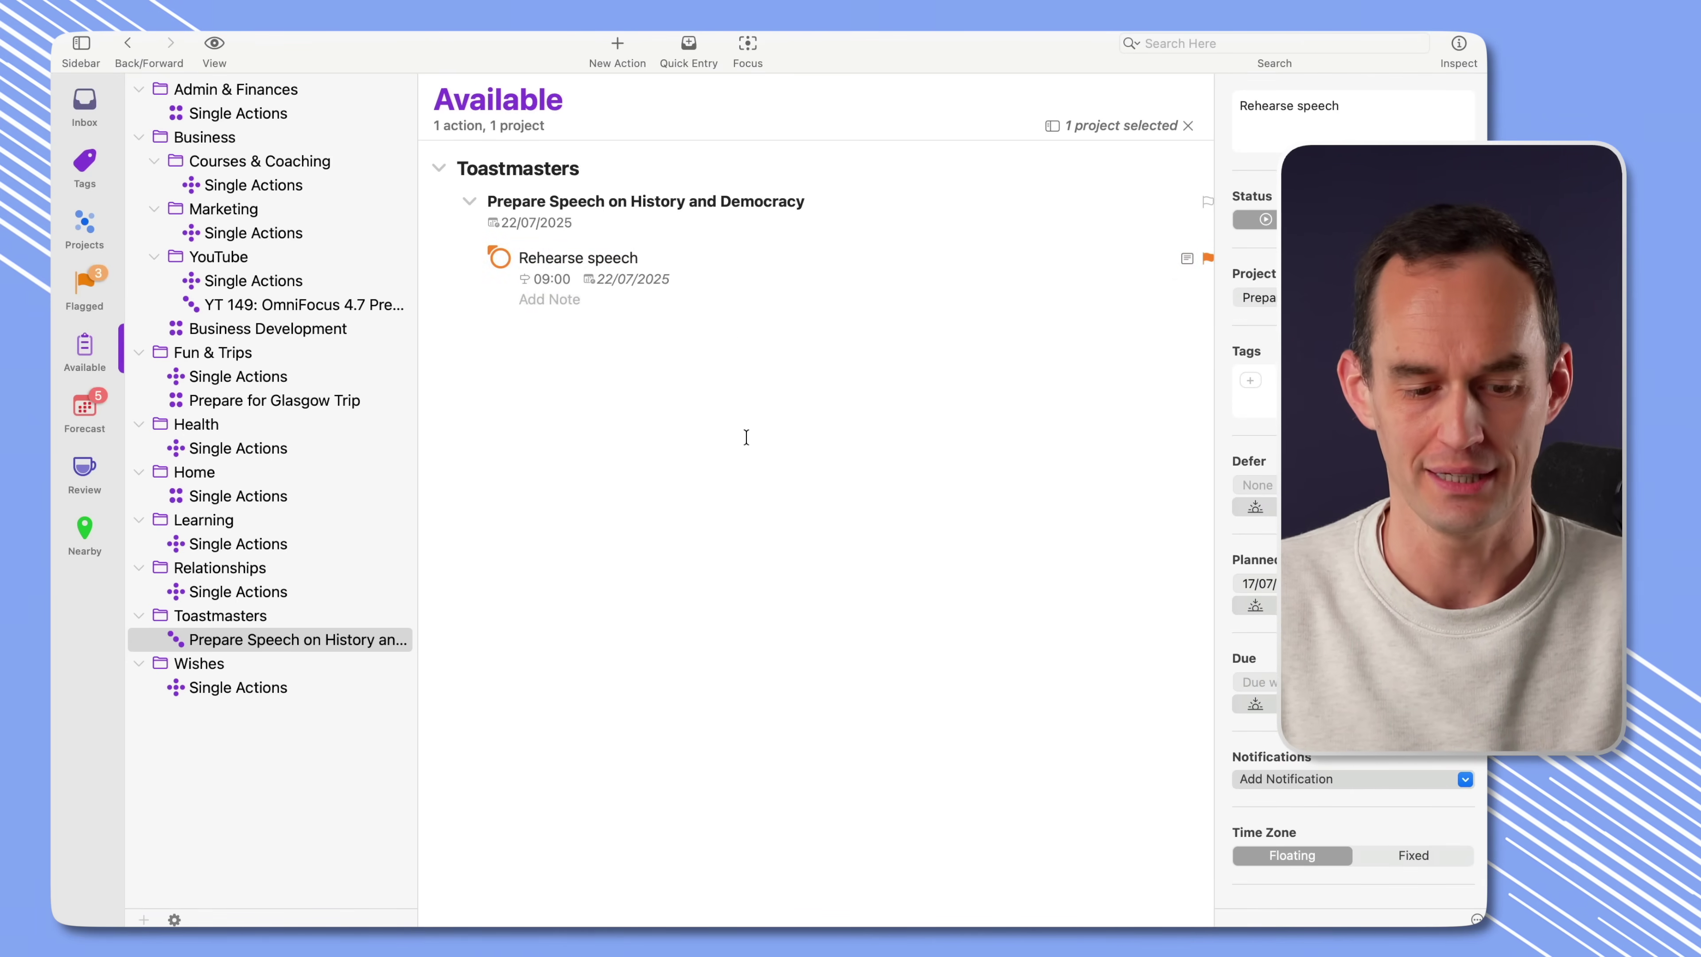
click(85, 223)
click(278, 811)
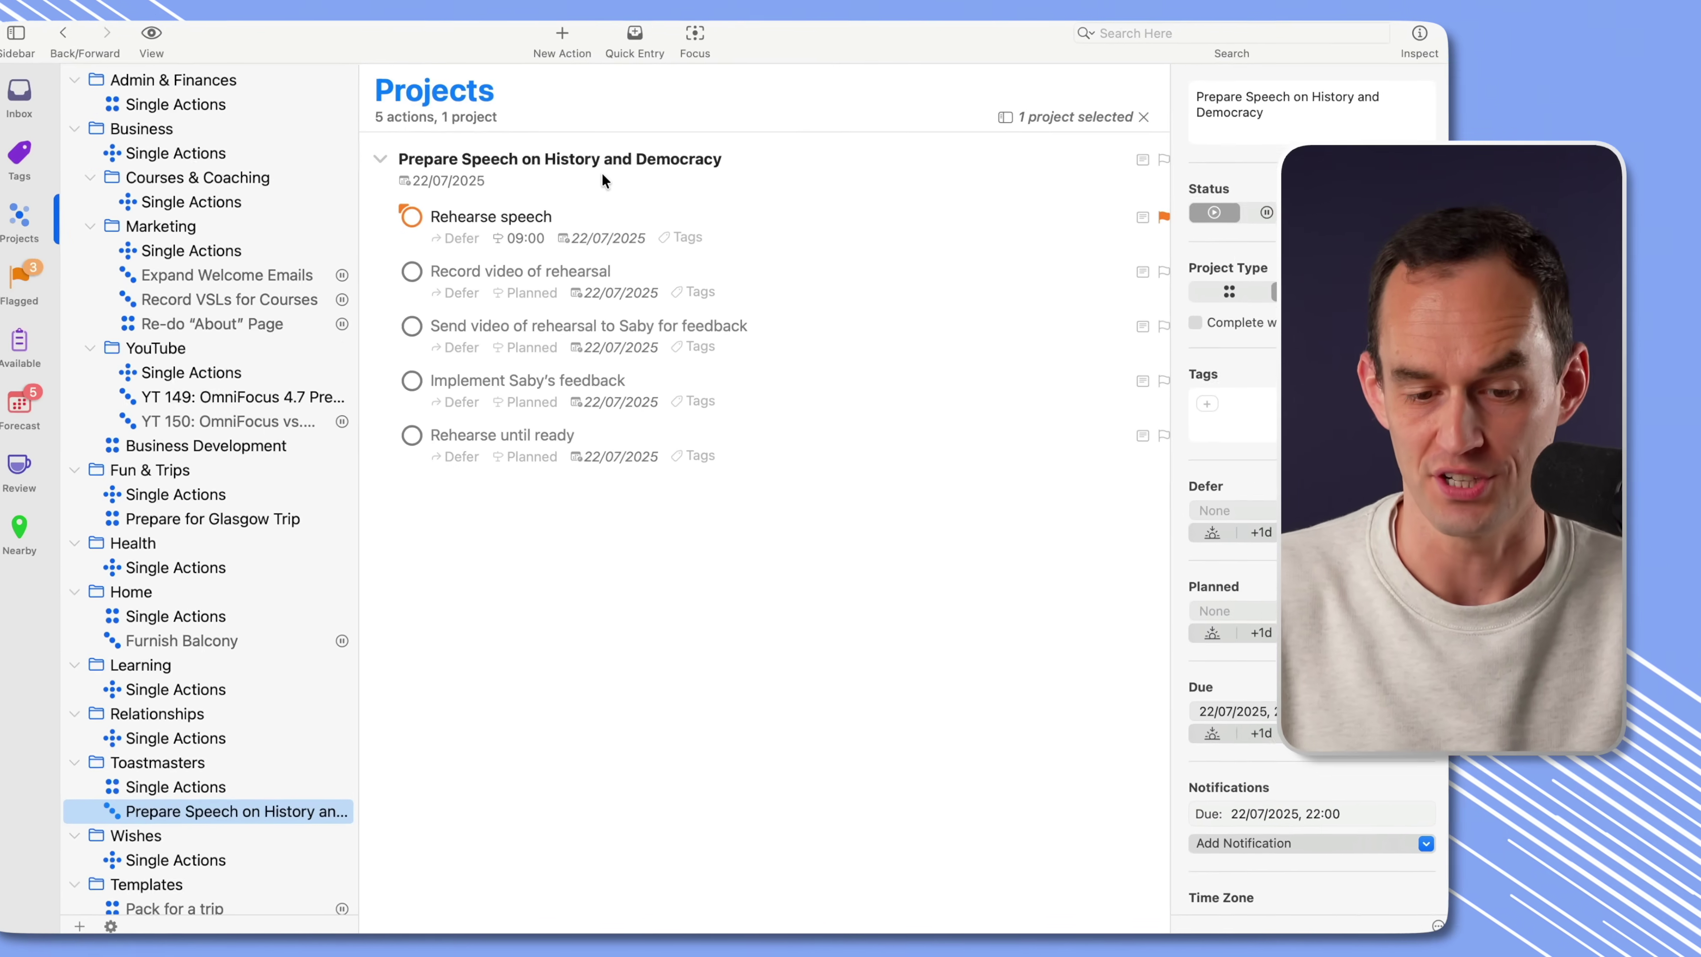
click(770, 221)
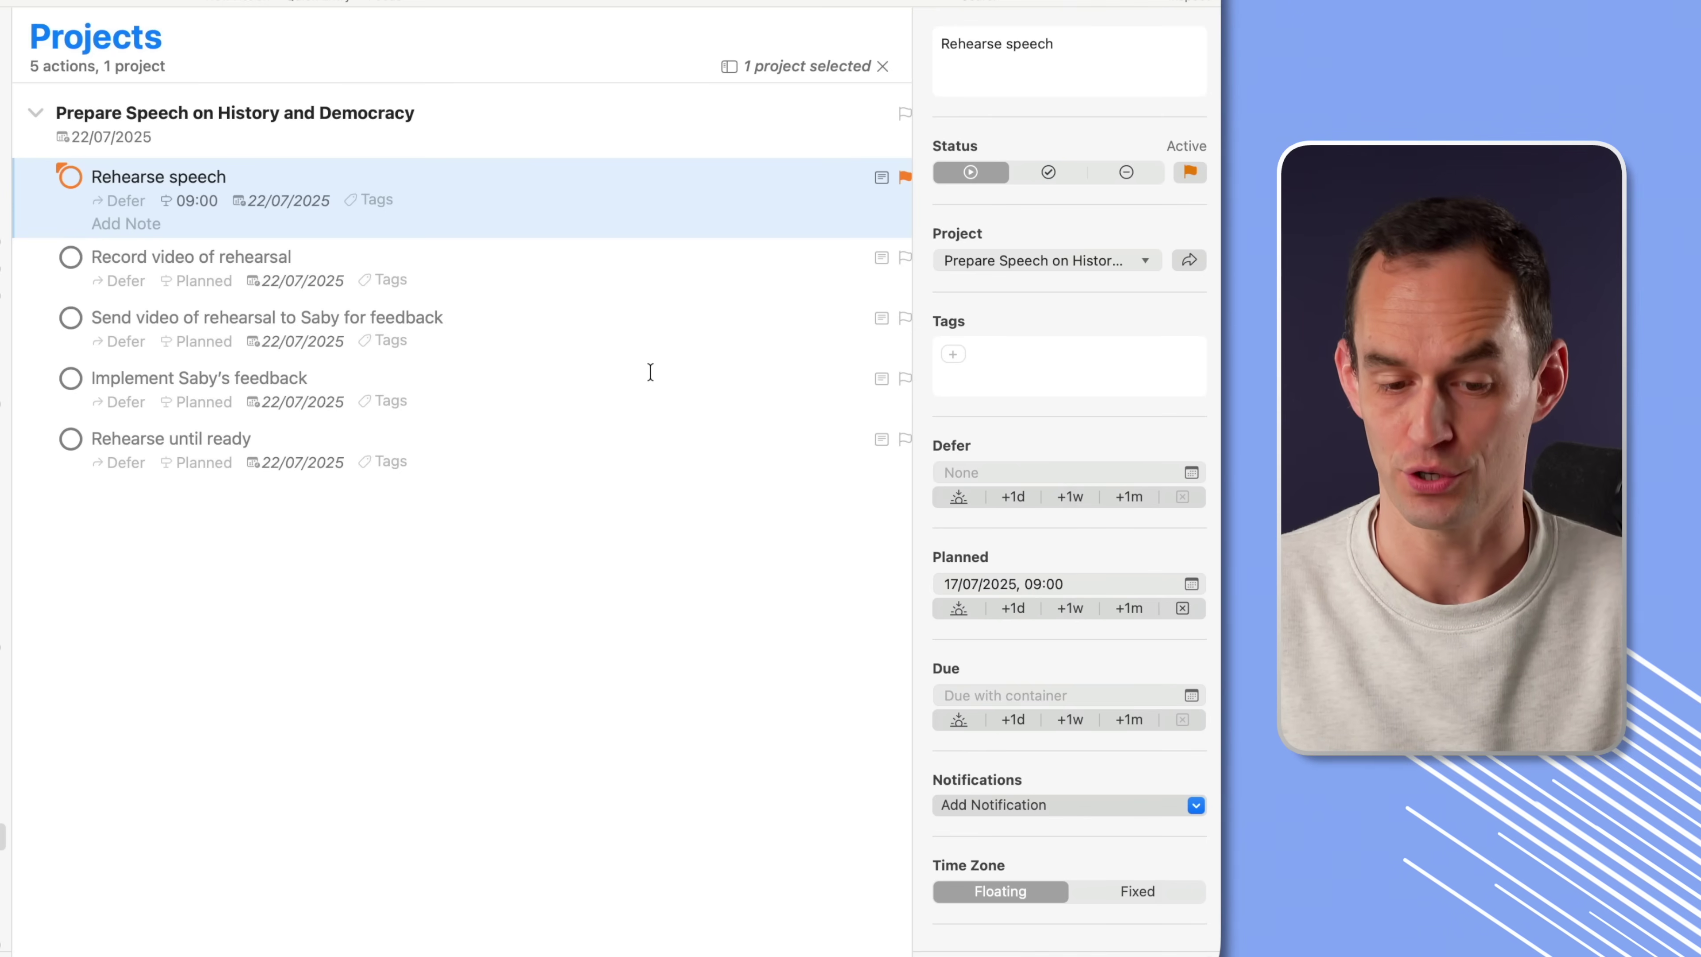
key(Down)
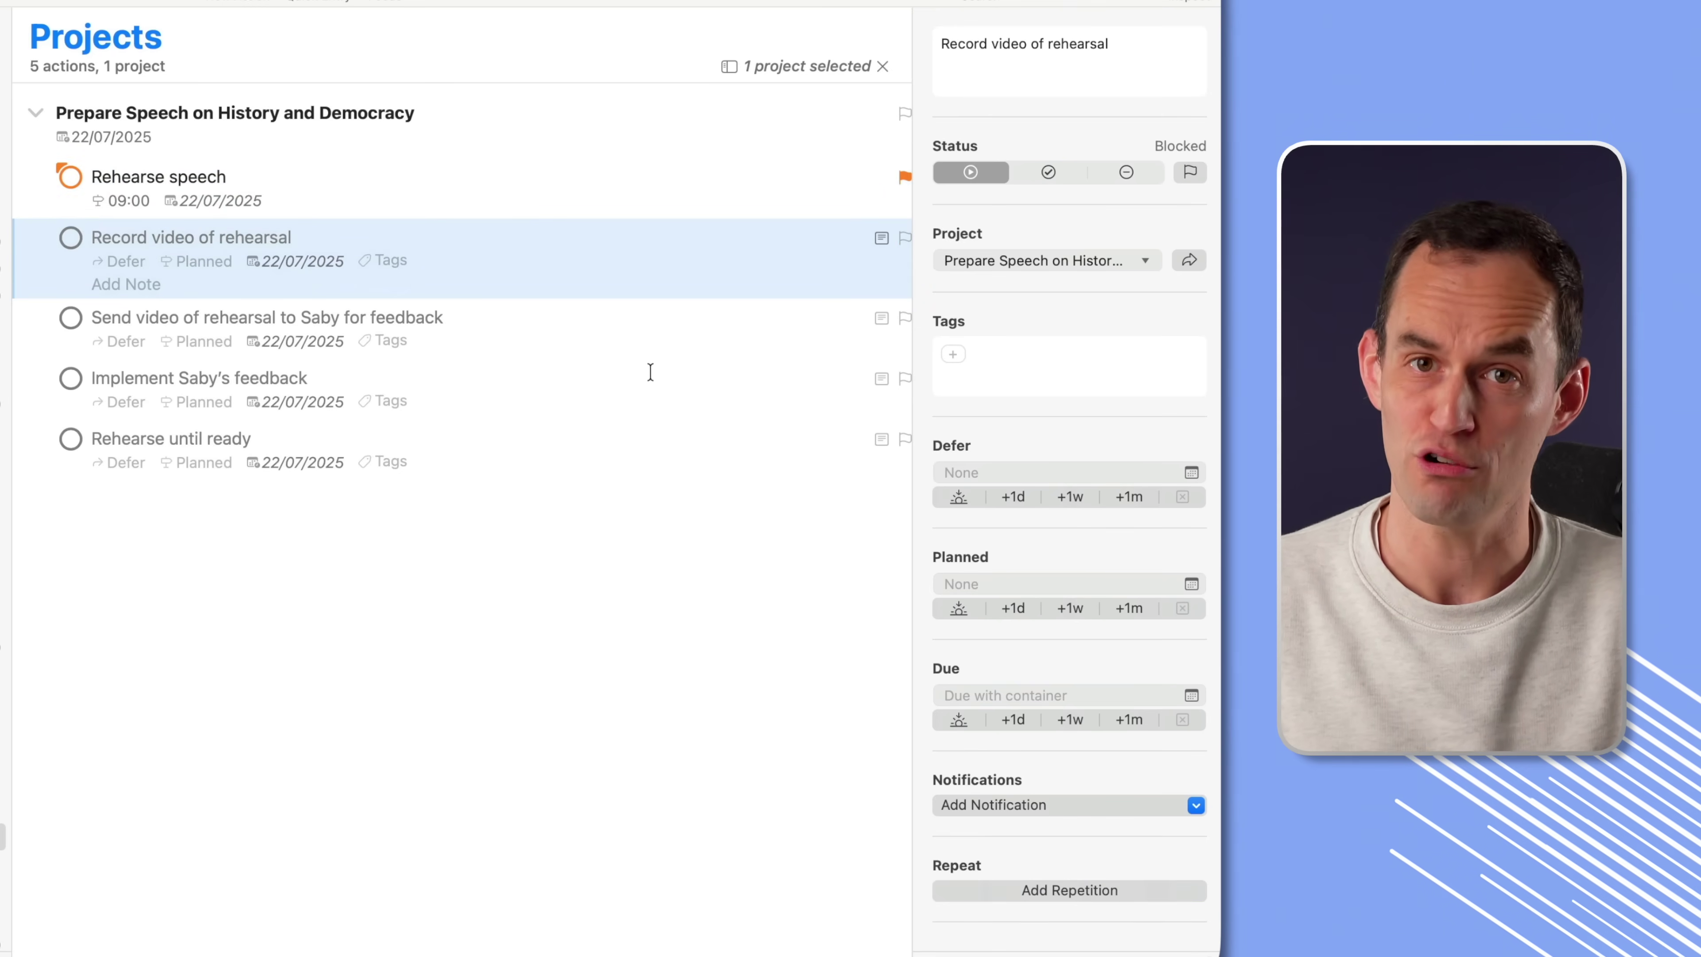
key(Down)
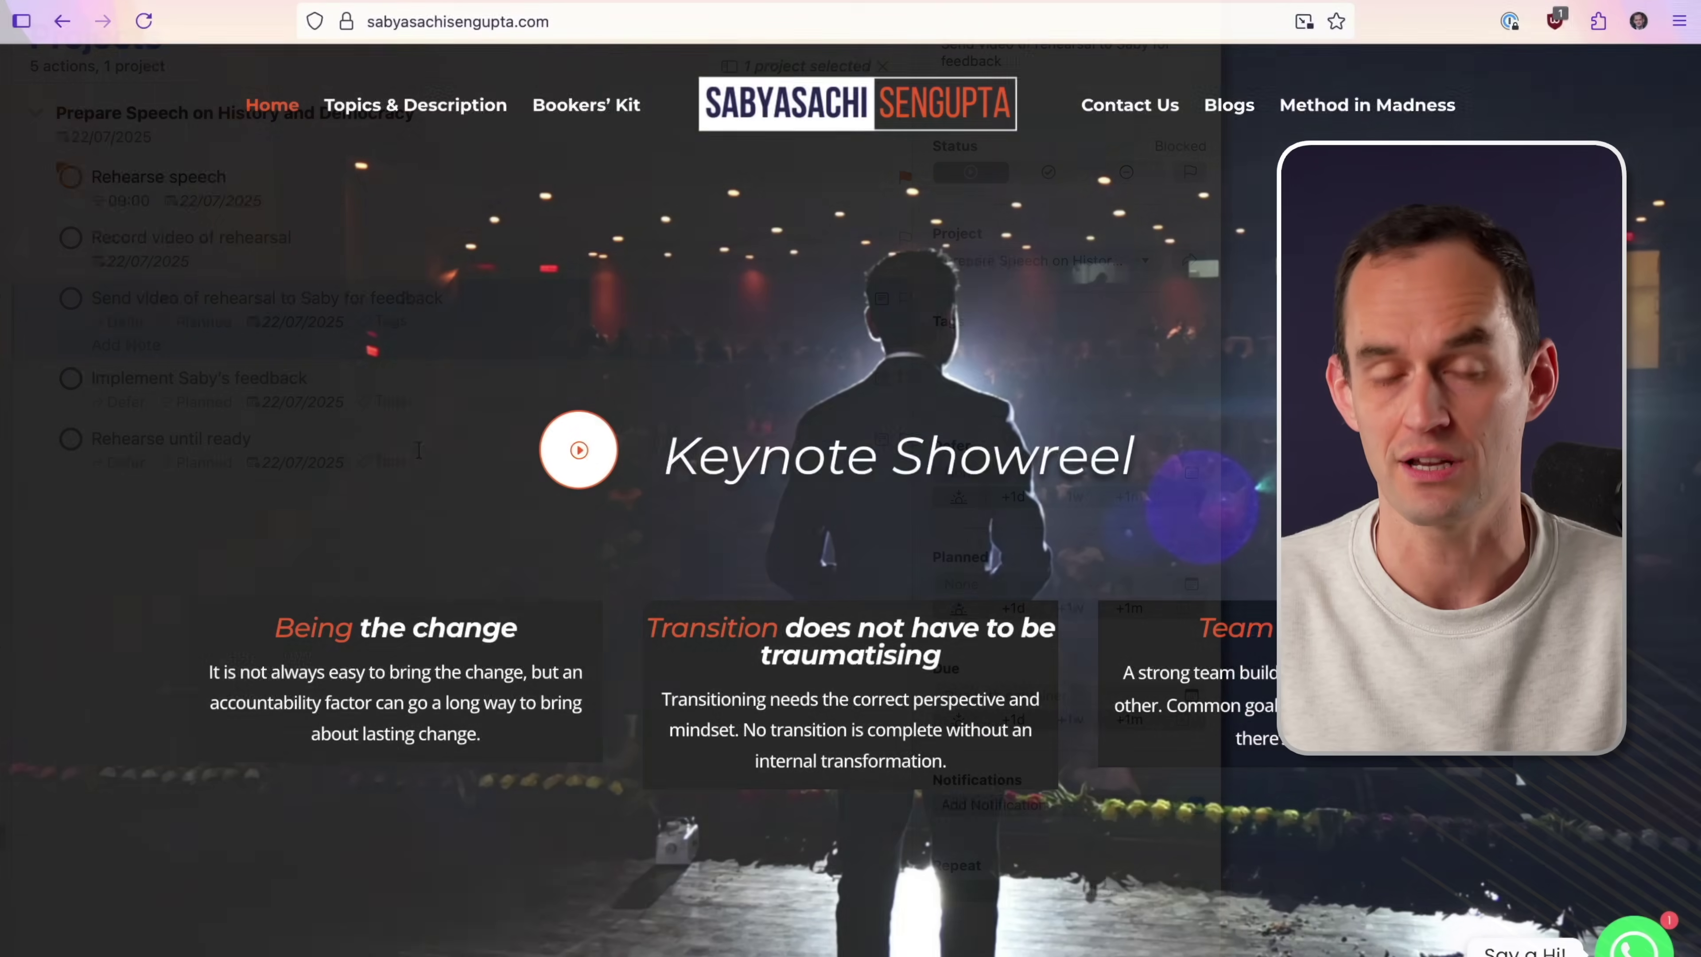
Switch to the web browser and look through the keynote speaker's home page down to the section on the speaker's expertise.
scroll(1515, 770, down, 5)
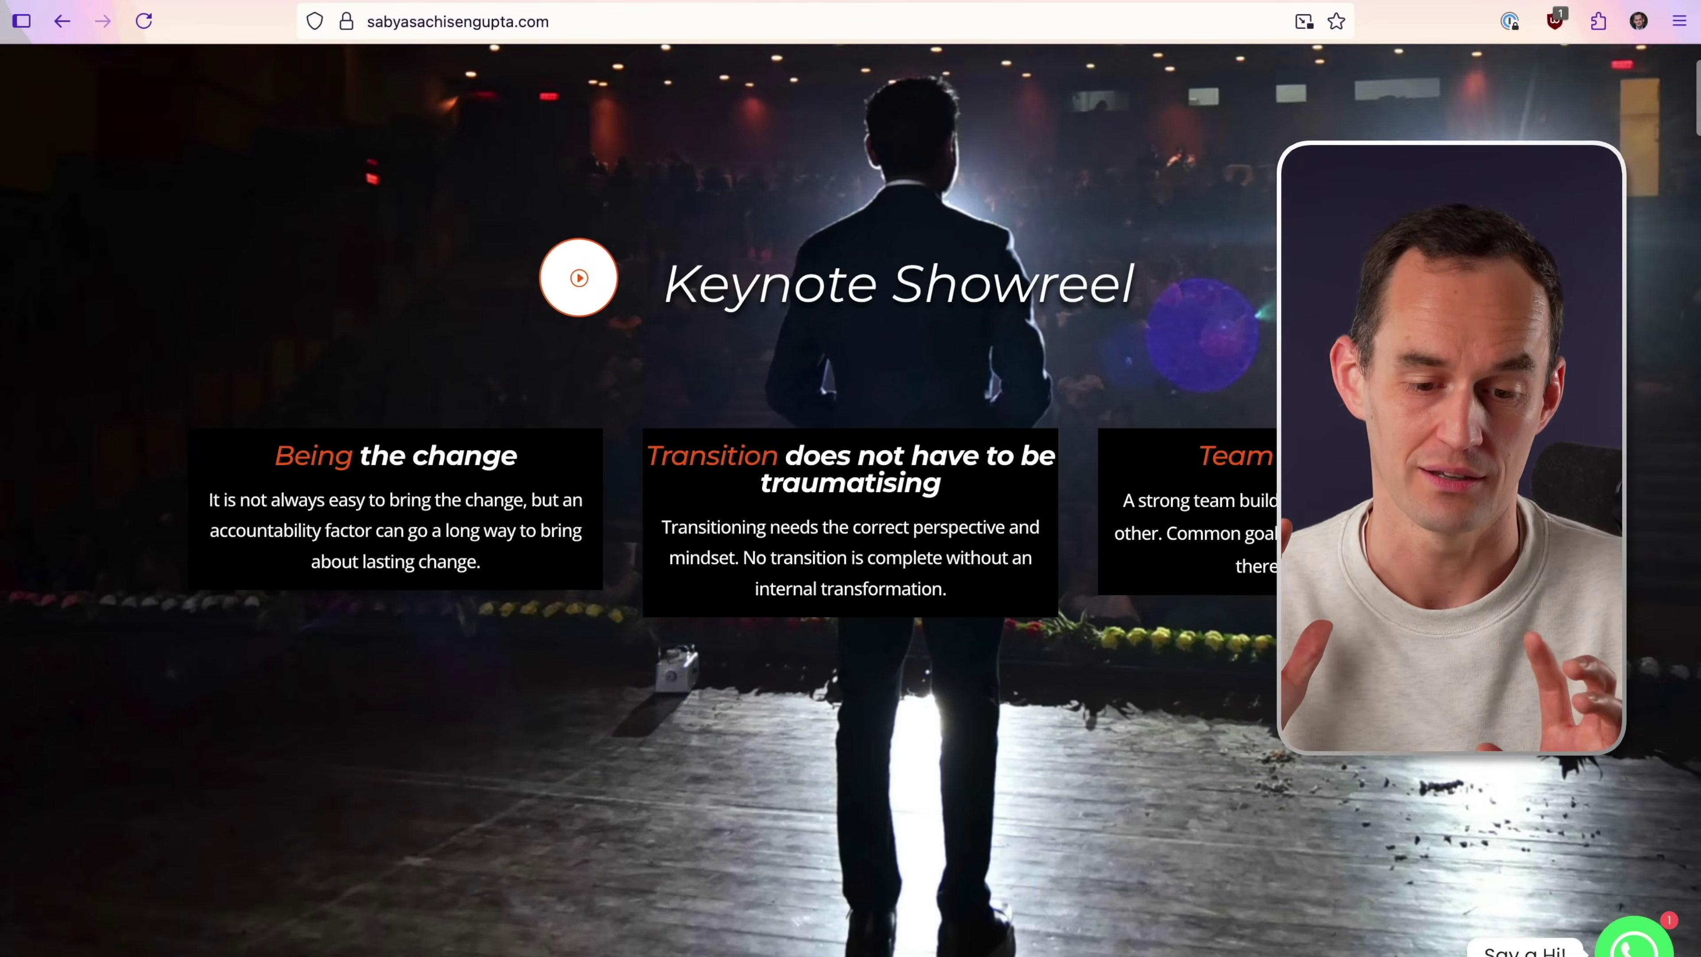
scroll(851, 500, down, 10)
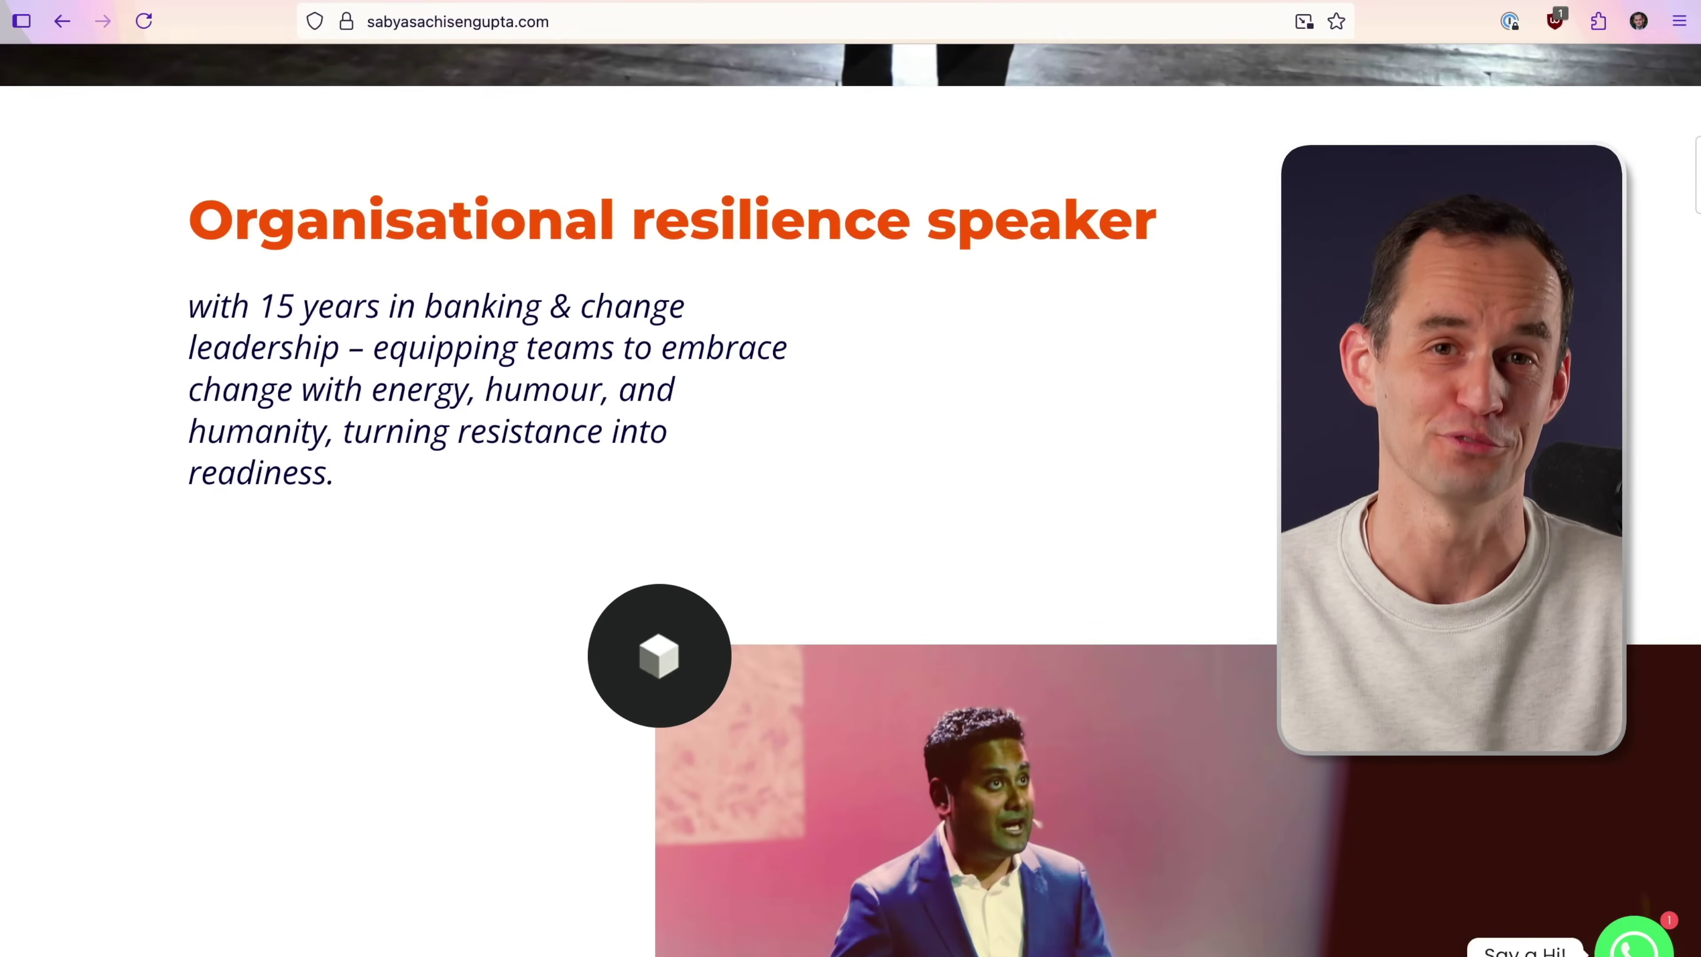
scroll(850, 500, down, 15)
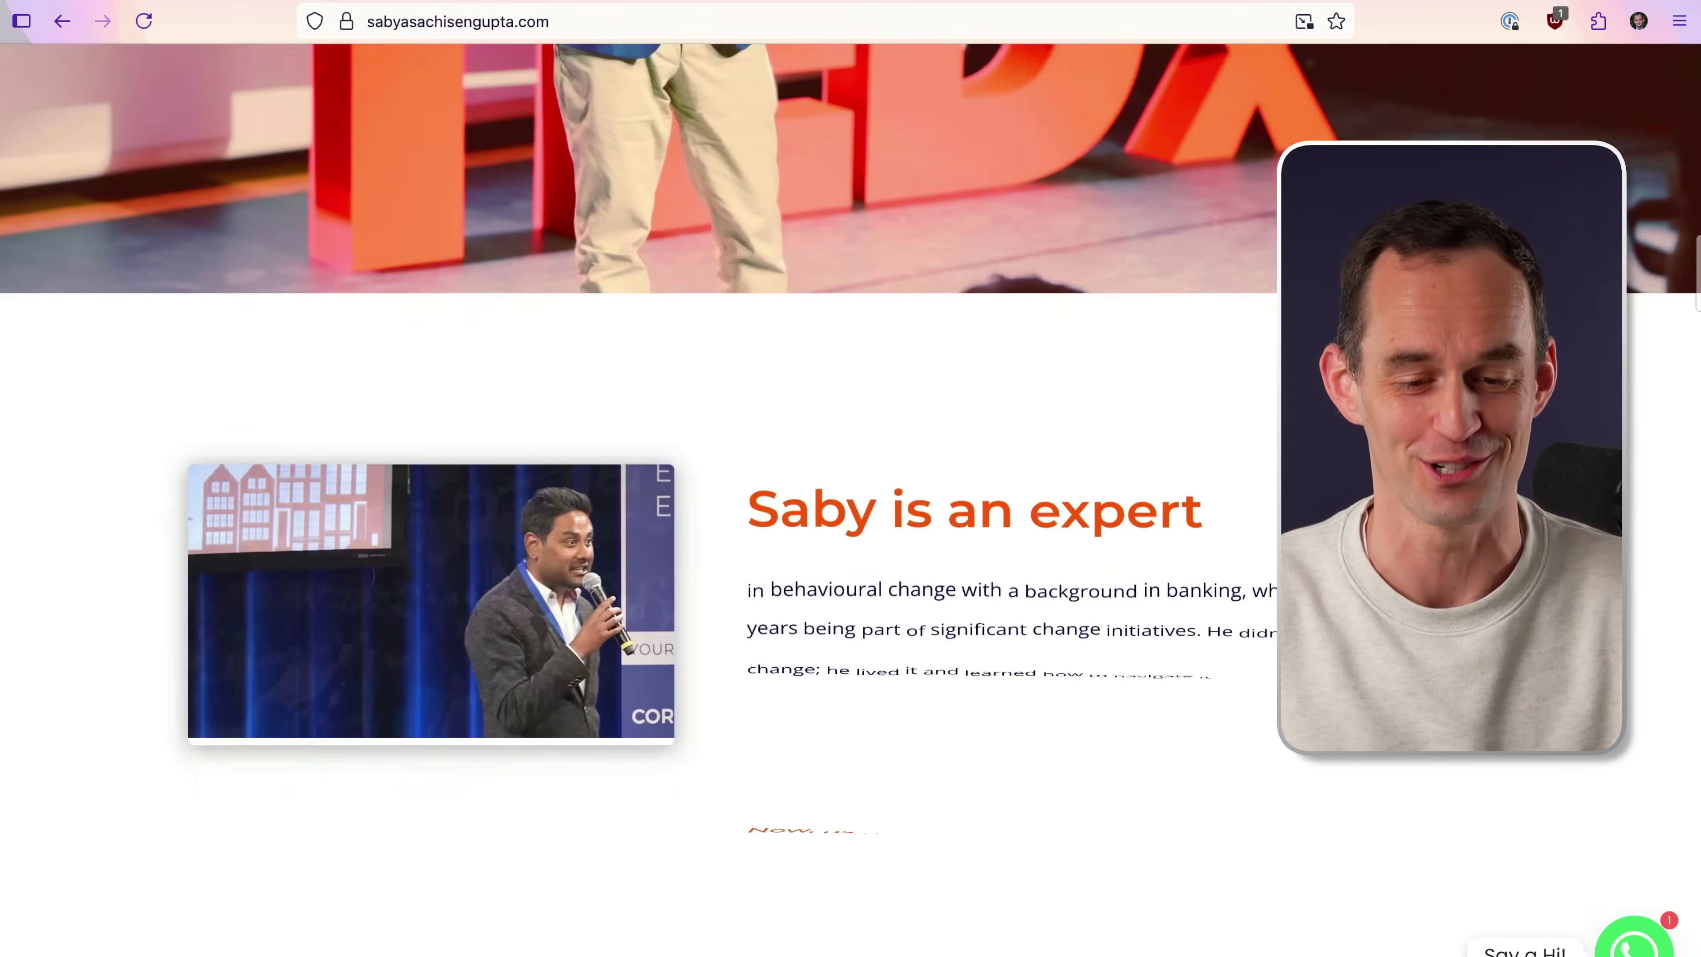
scroll(850, 499, down, 7)
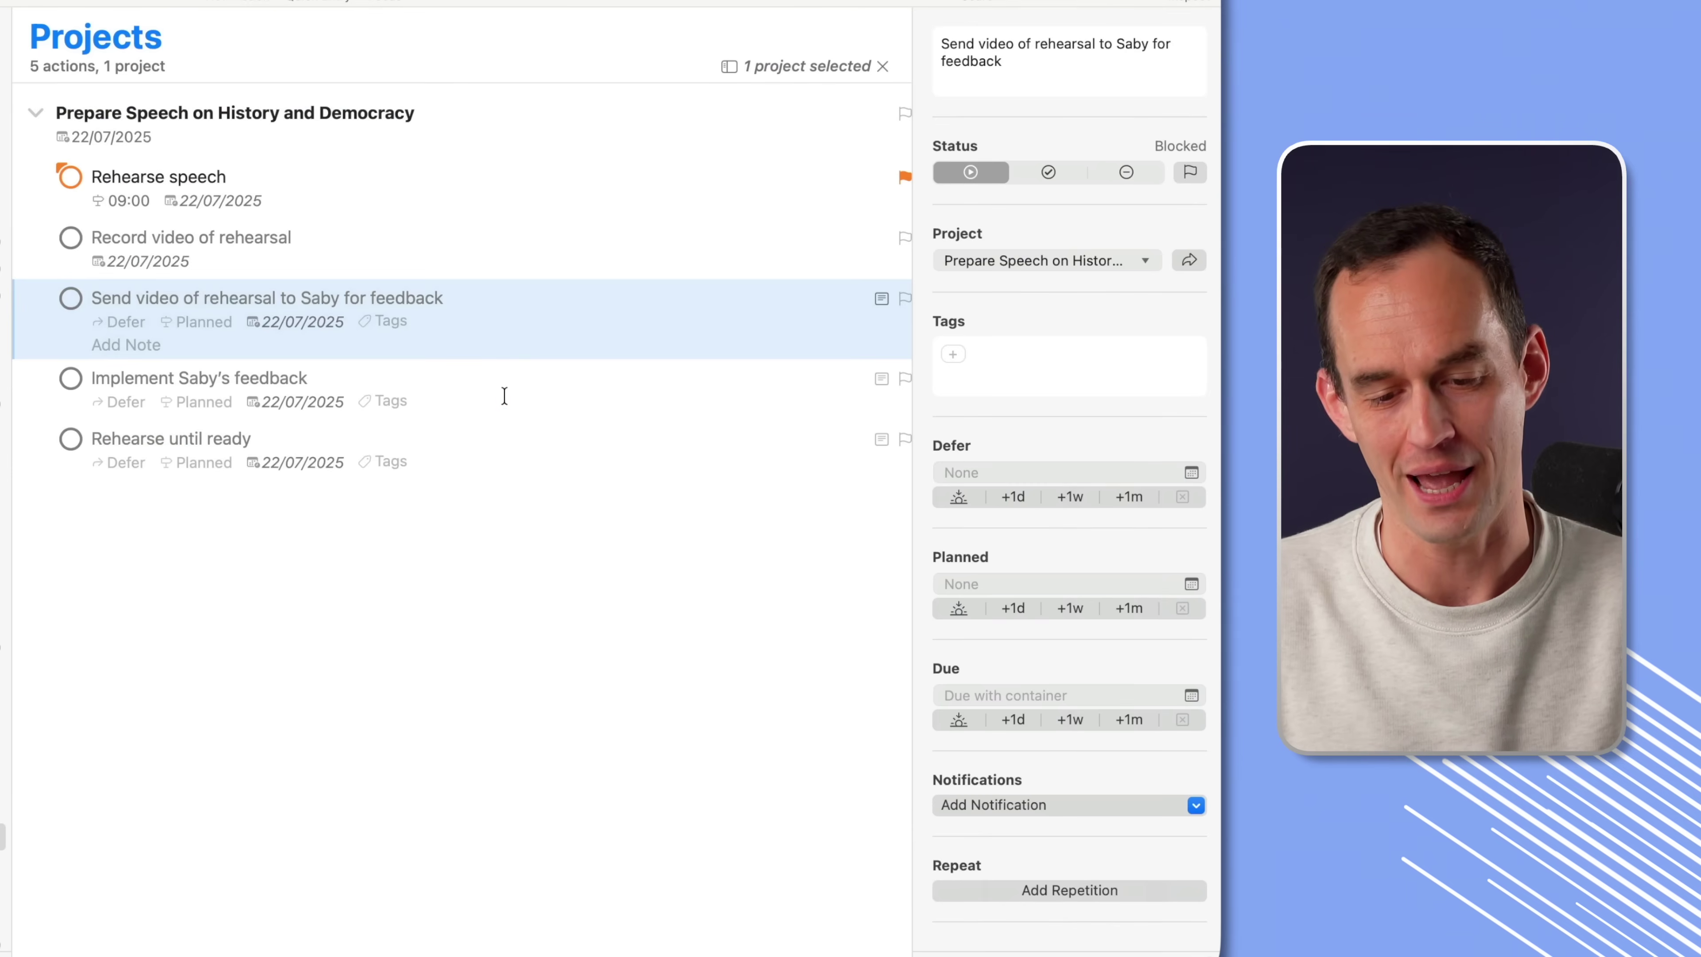
Switch back to OmniFocus and examine the speech project's due date and its sequence of rehearsal, recording and feedback actions.
click(502, 395)
click(495, 469)
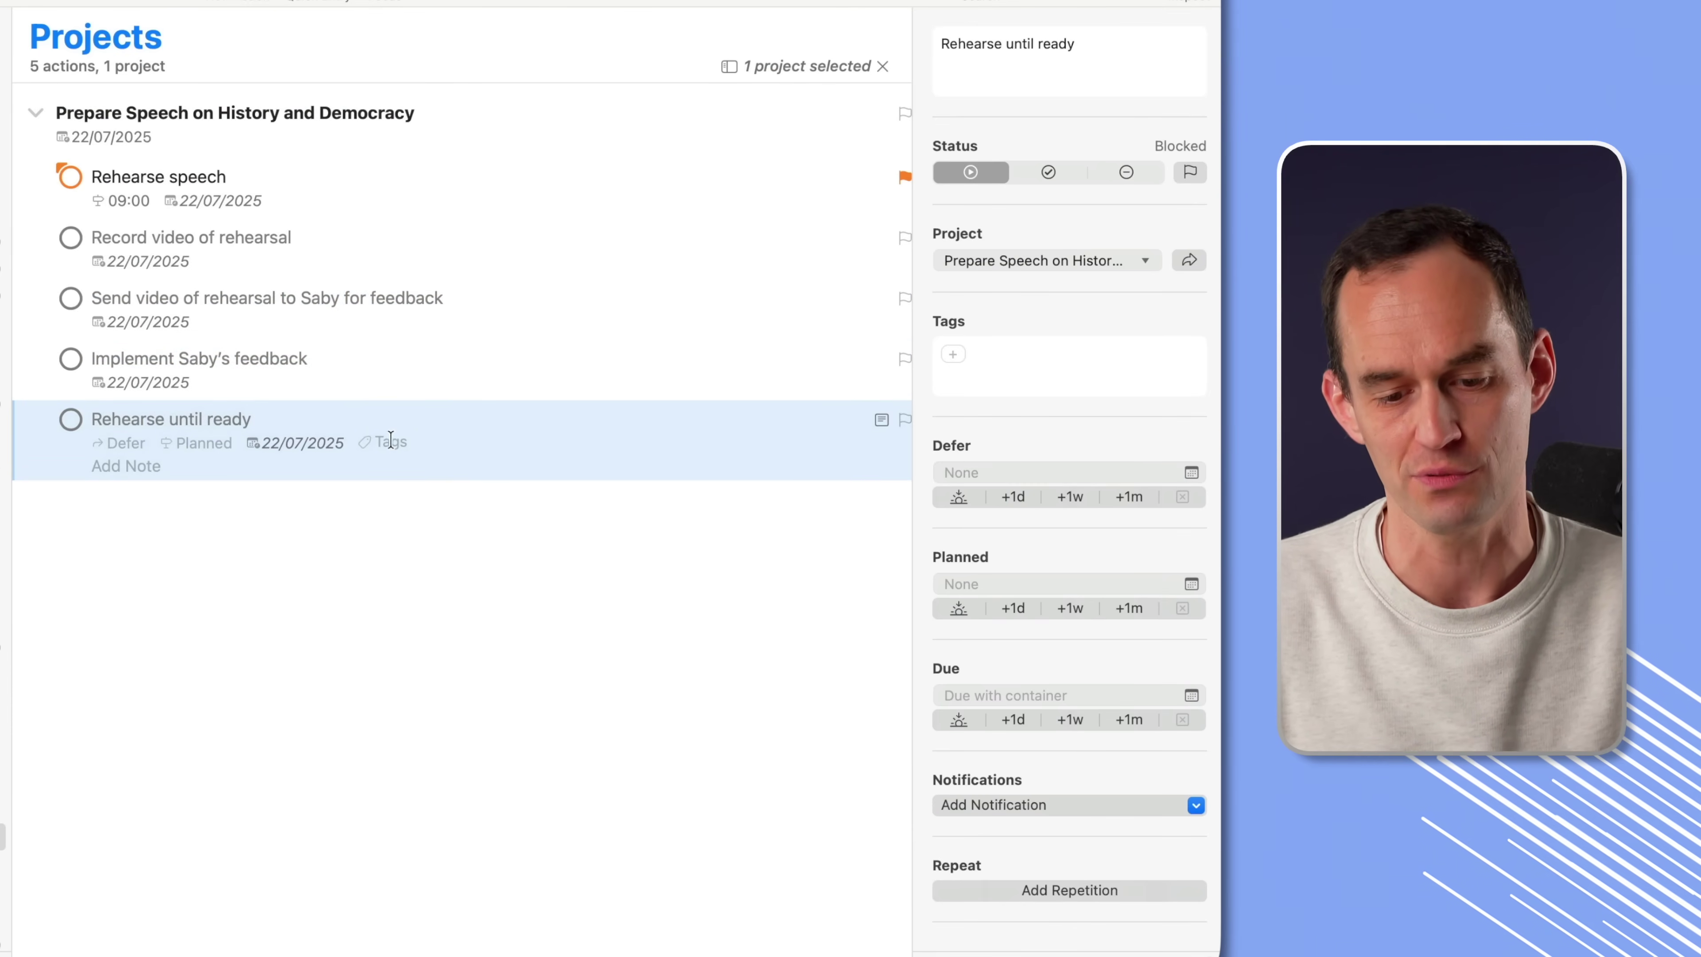
click(486, 114)
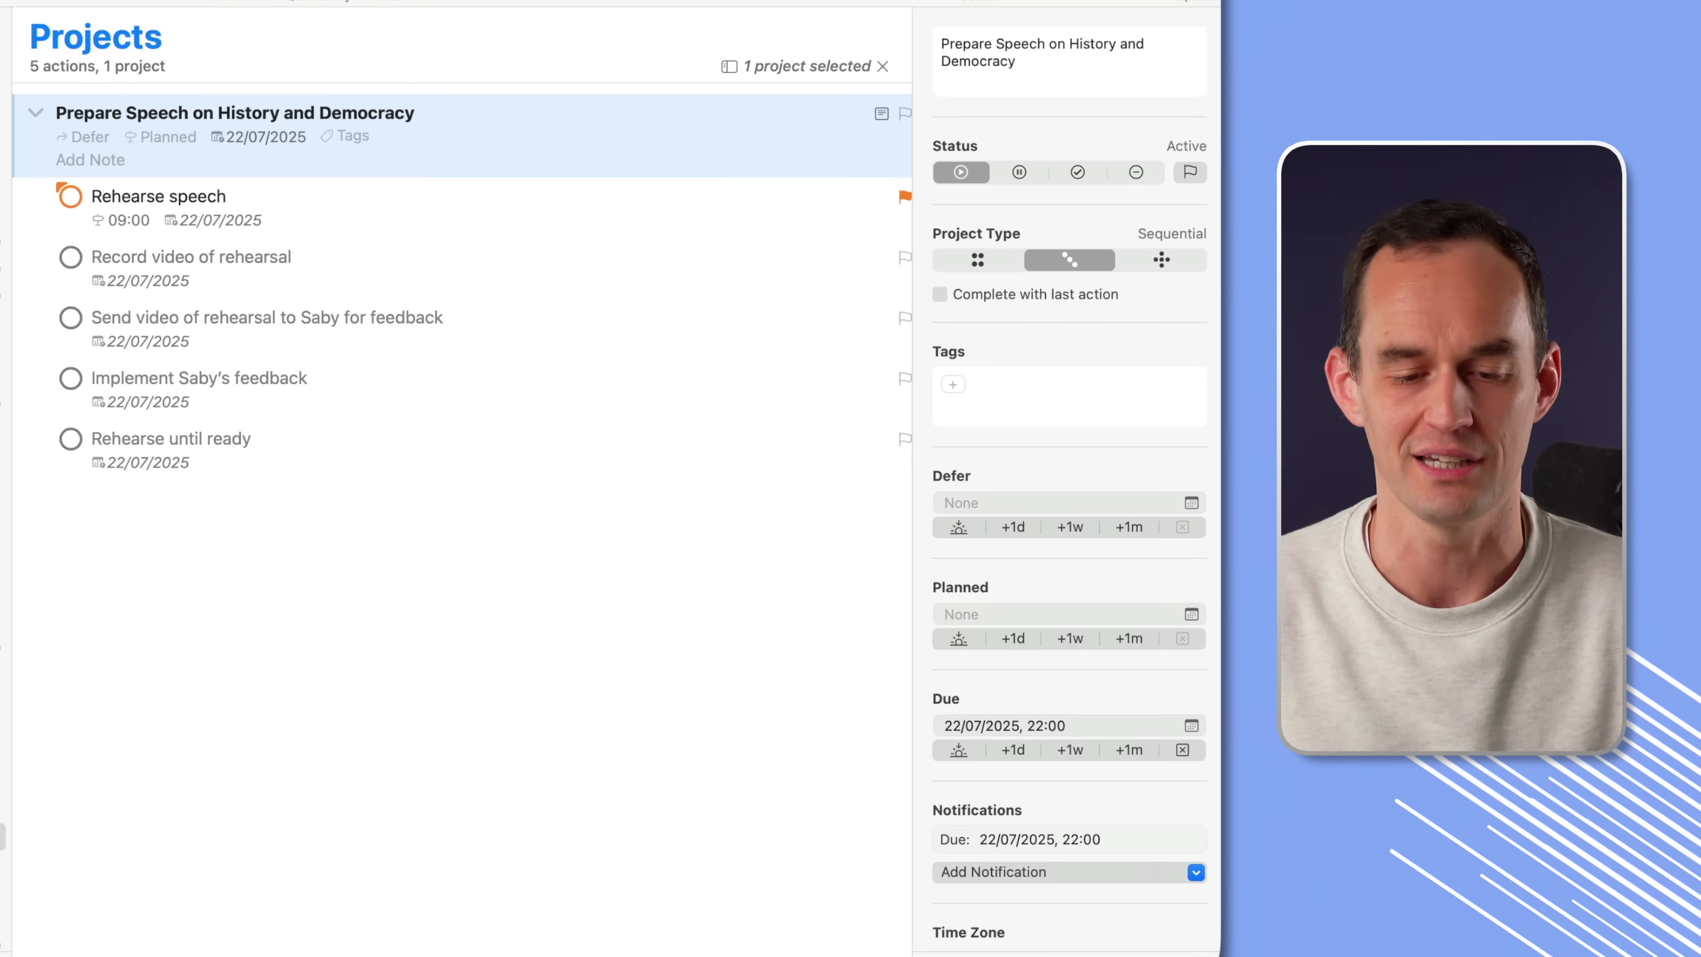
click(378, 222)
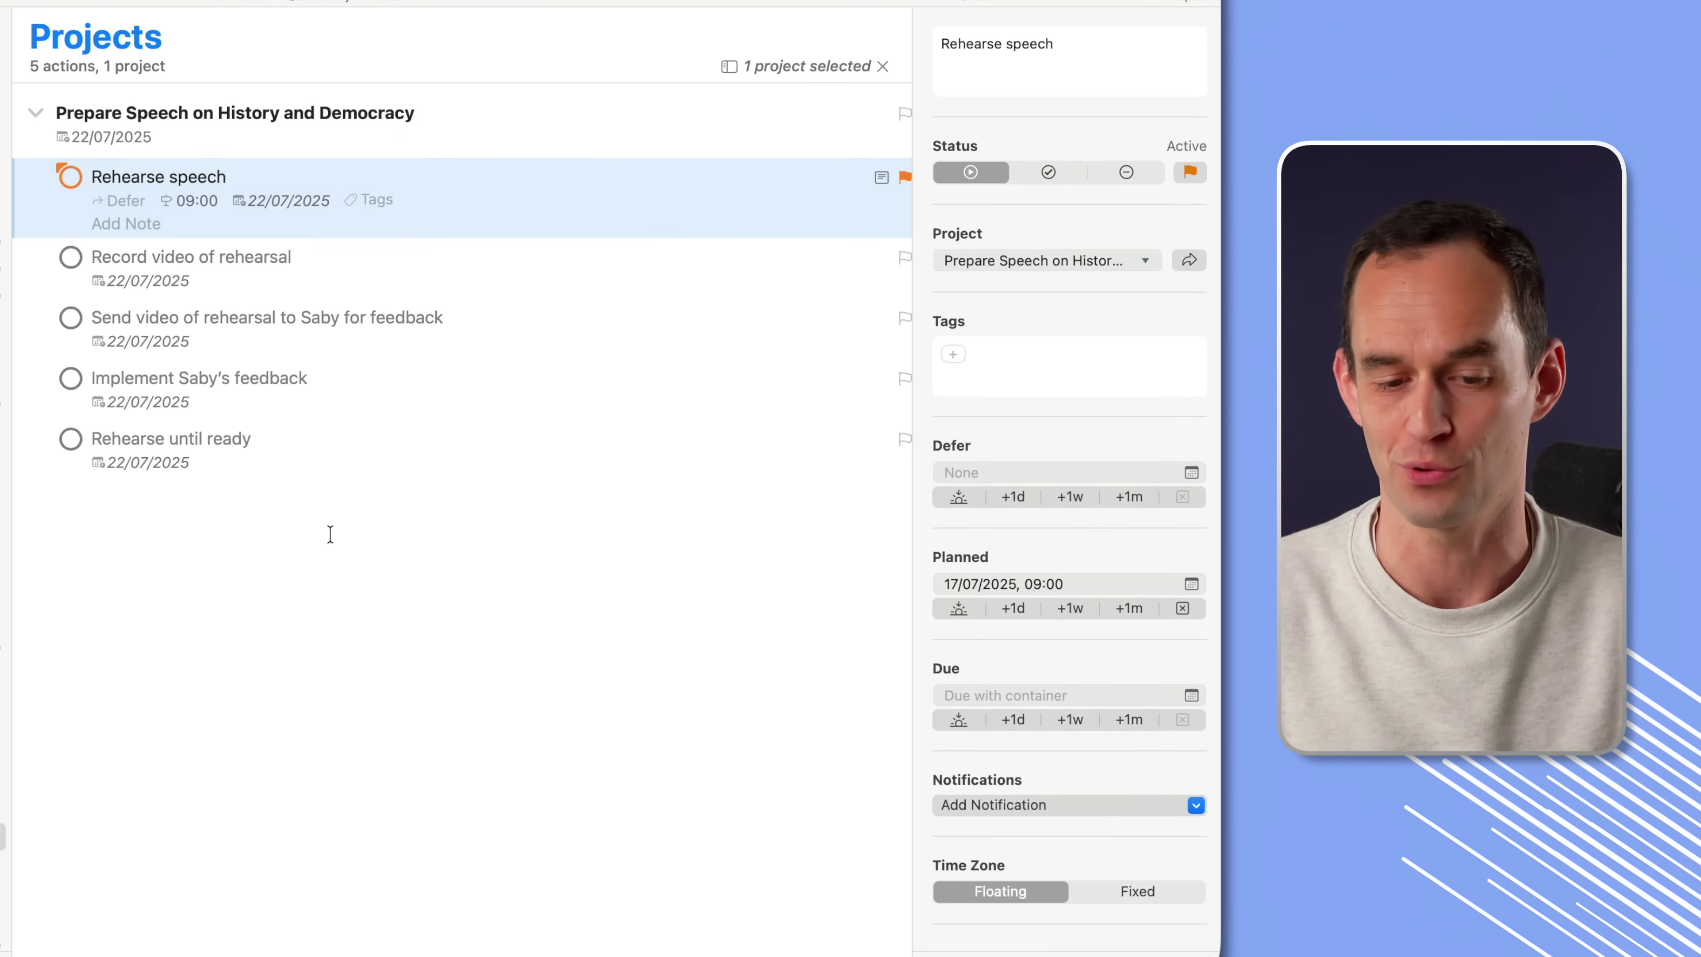
click(520, 252)
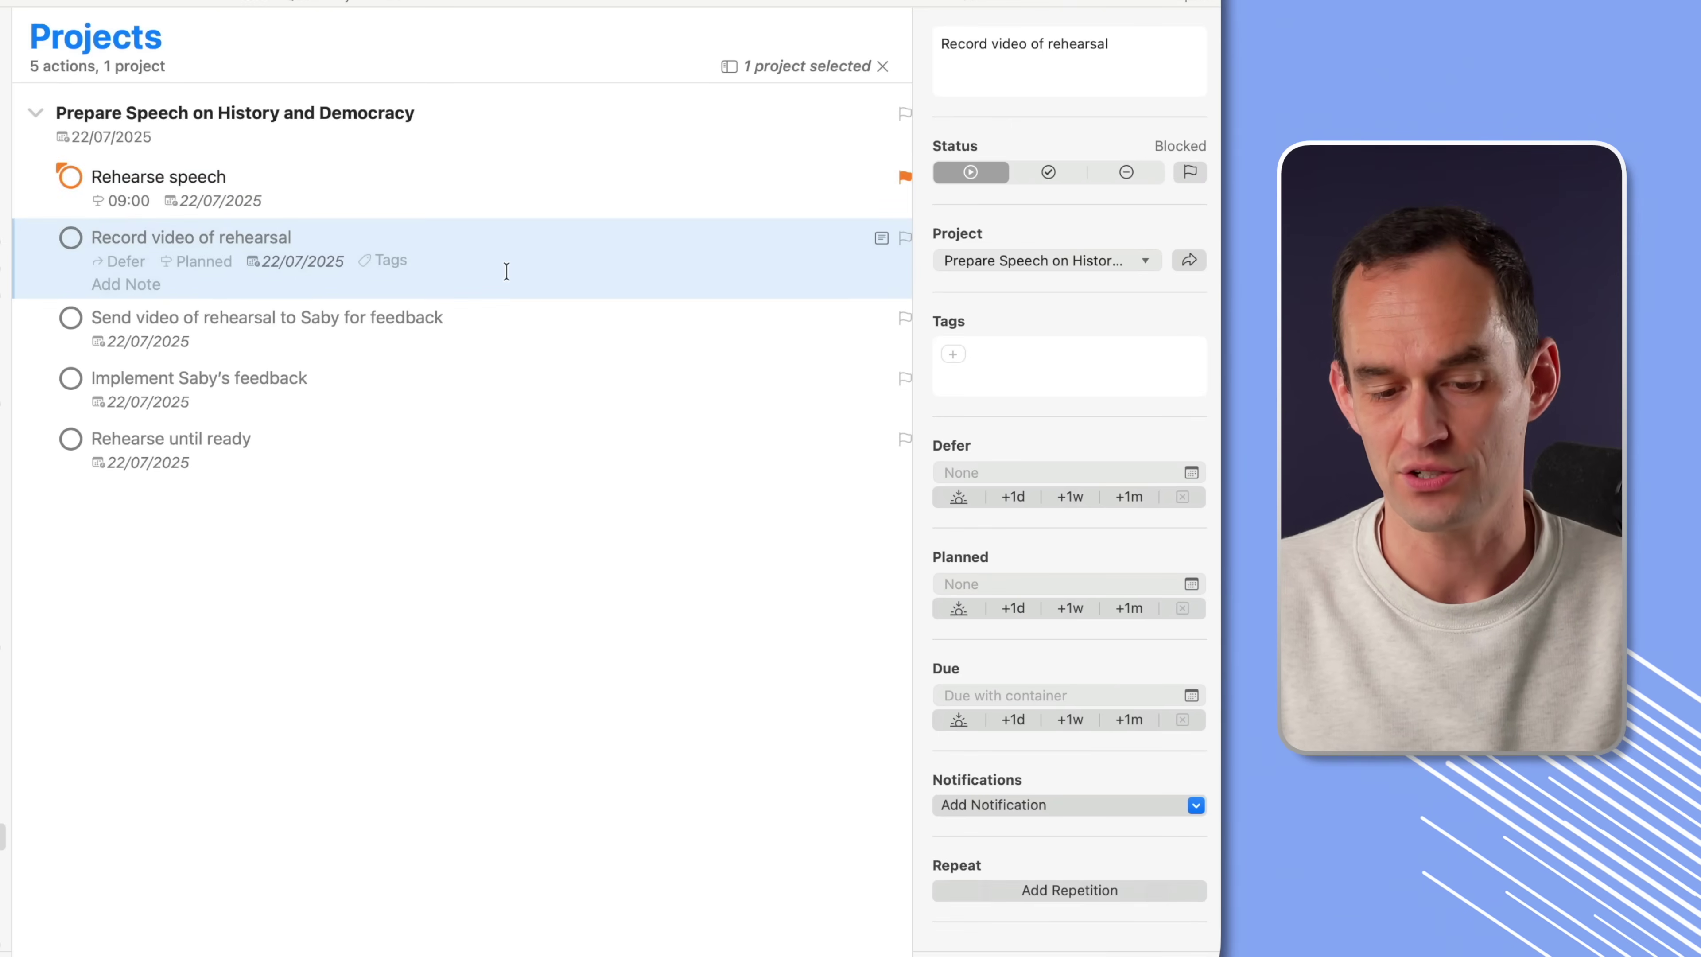
click(393, 390)
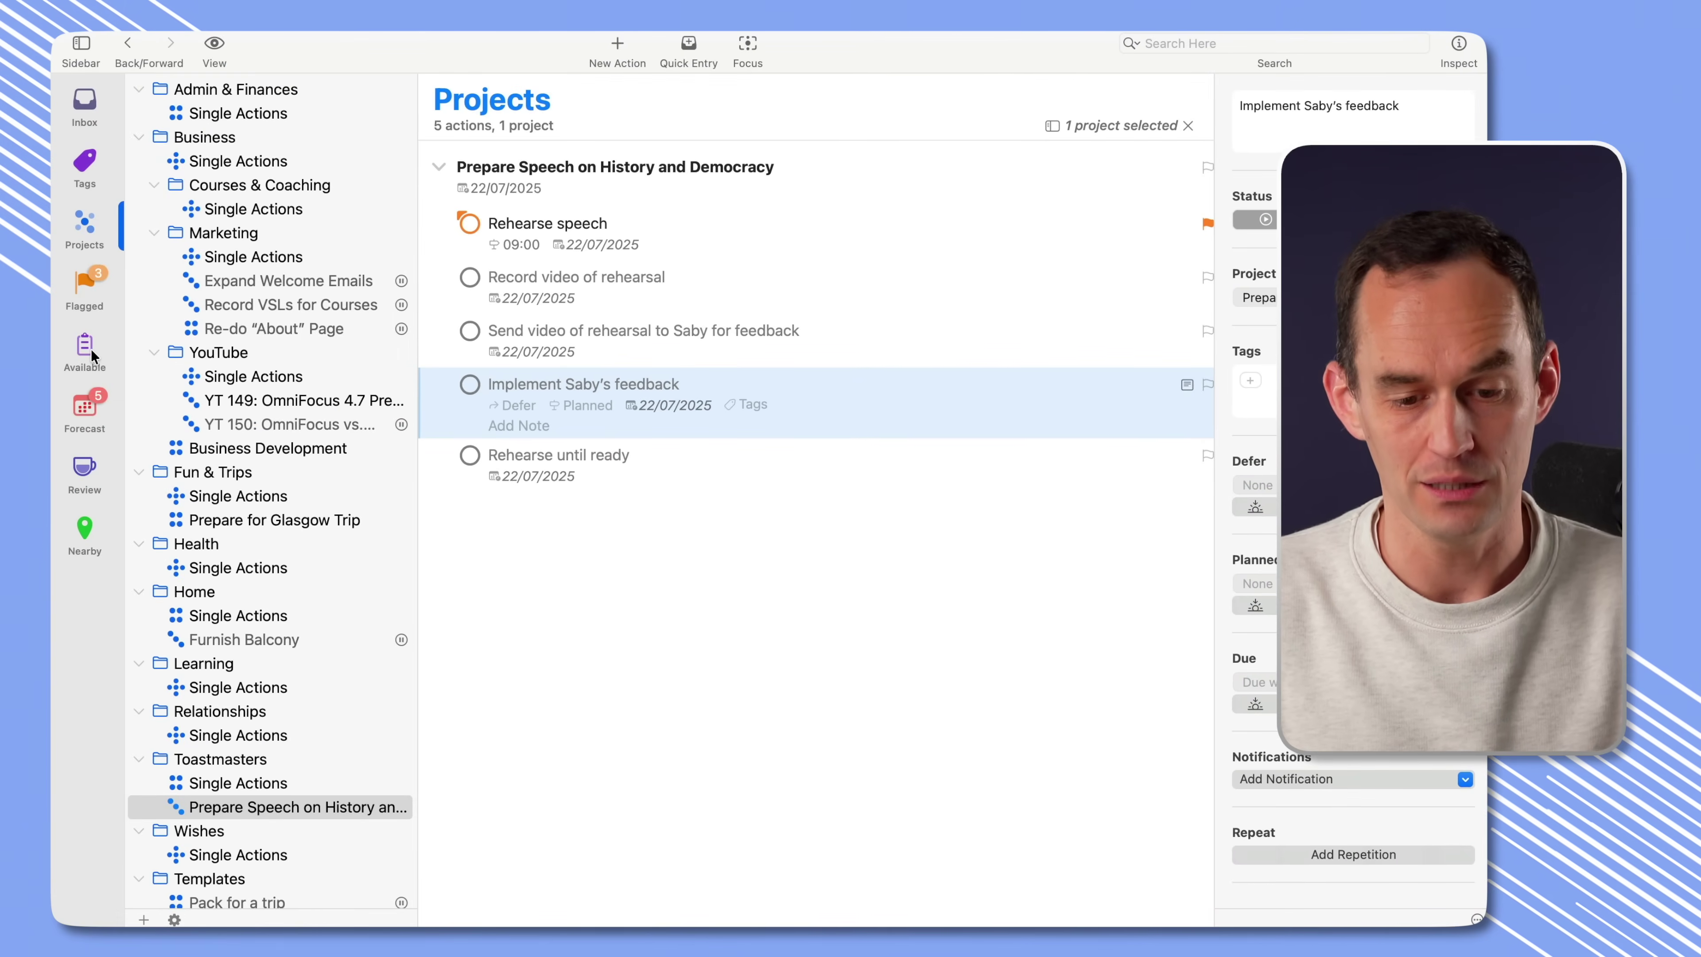
In the Forecast perspective, move "Review draft partnership contract" to the top of today's items, above "Rehearse speech".
click(84, 348)
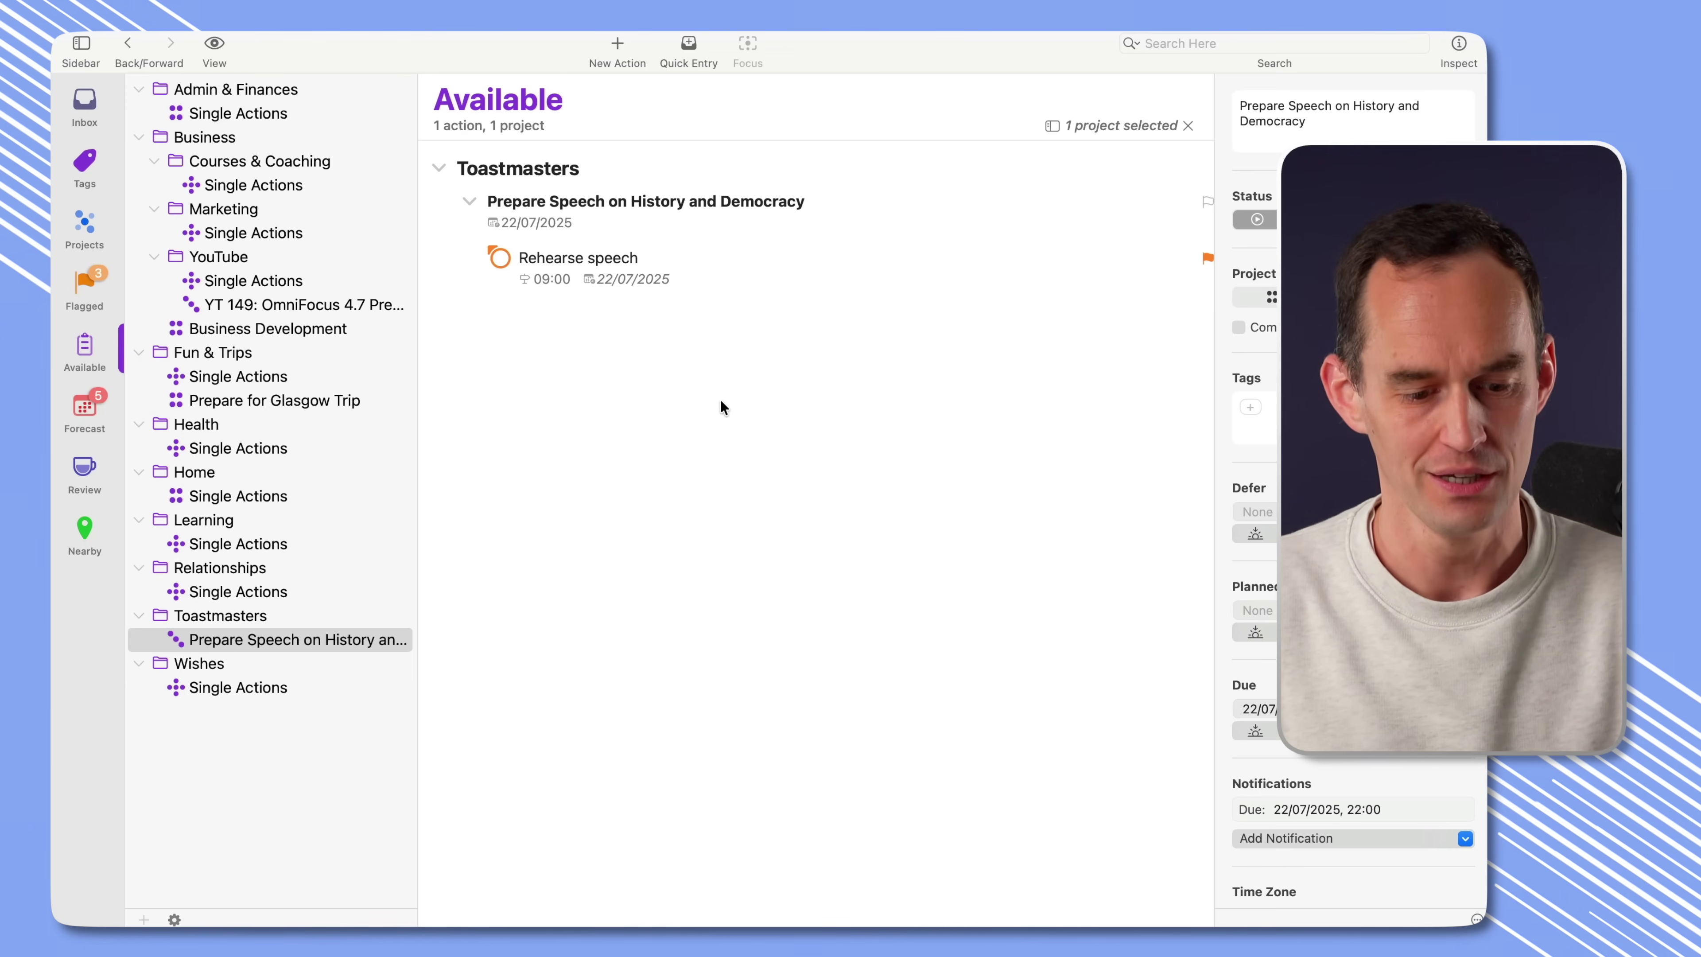
click(85, 408)
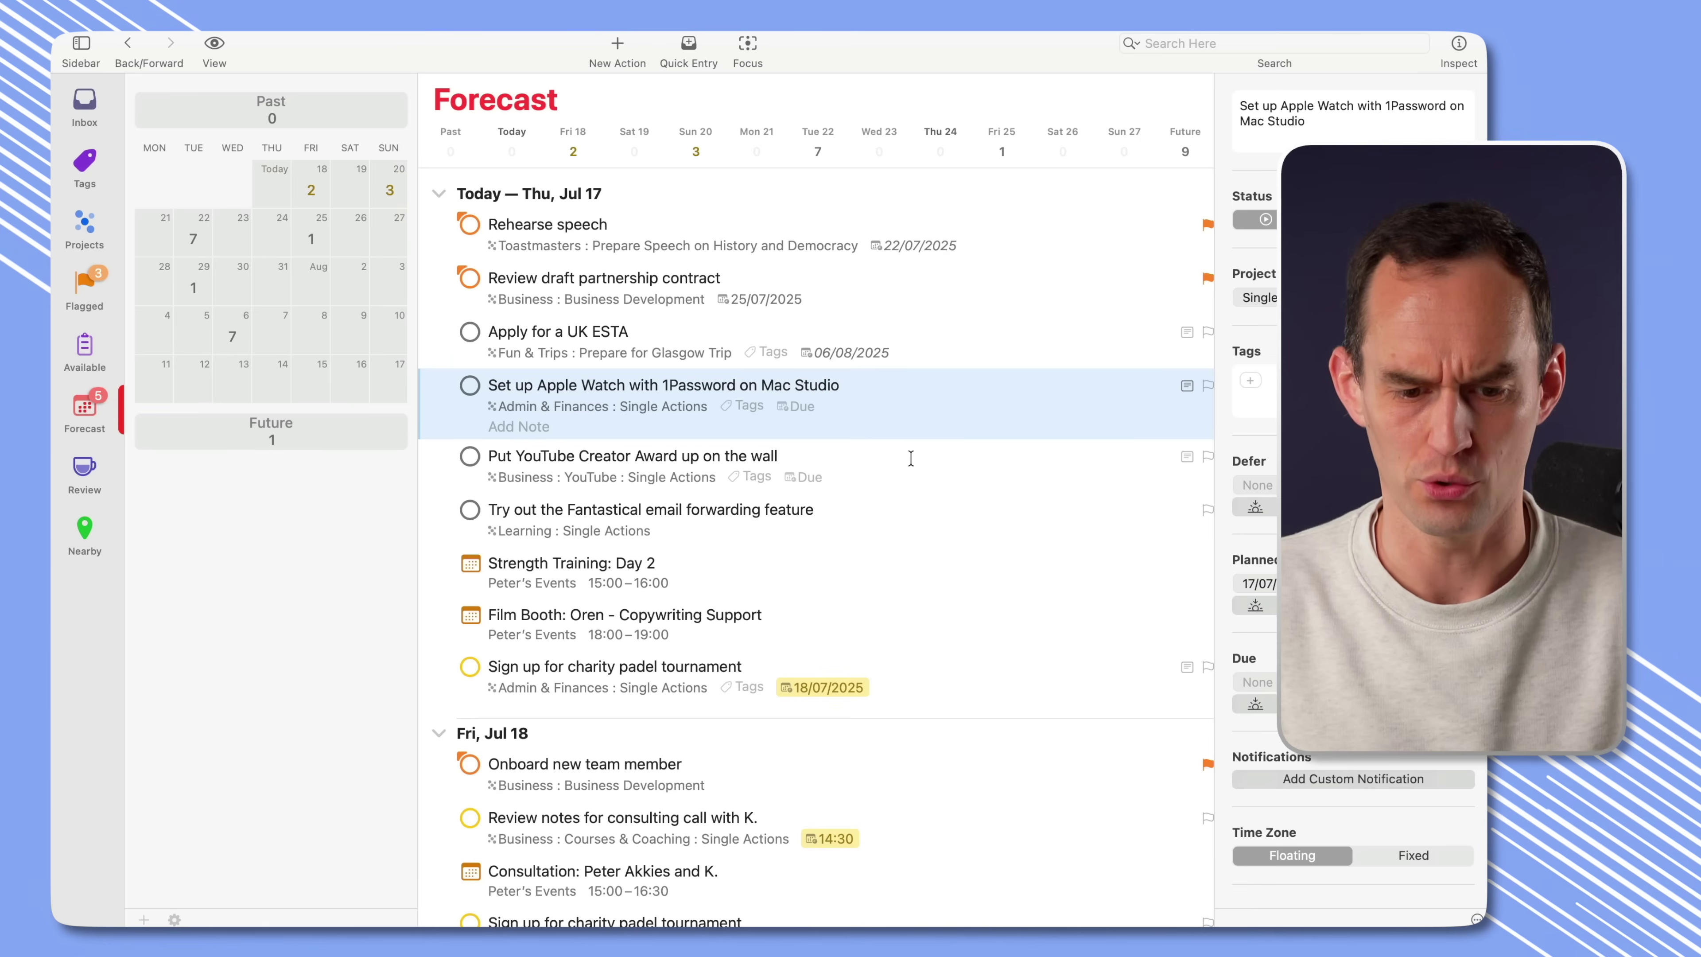
drag(813, 285, 798, 223)
click(867, 240)
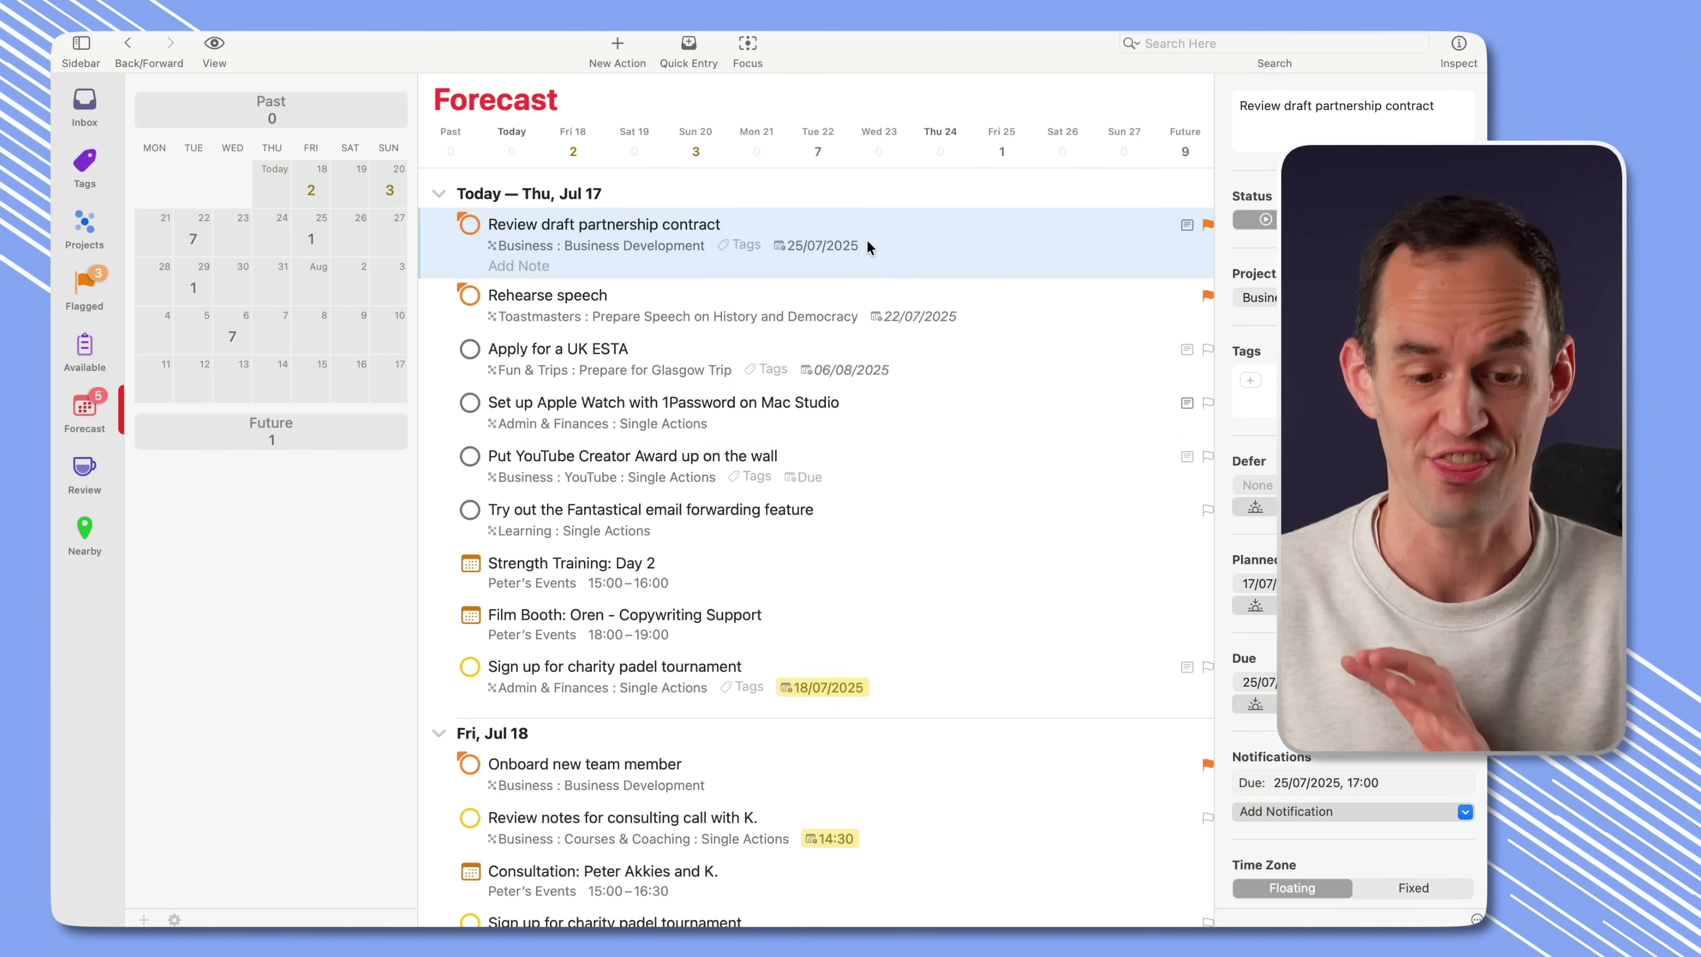
Move today's actions from "Rehearse speech" through "Try out the Fantastical email forwarding feature" to just below the "Strength Training: Day 2" event.
key(Down)
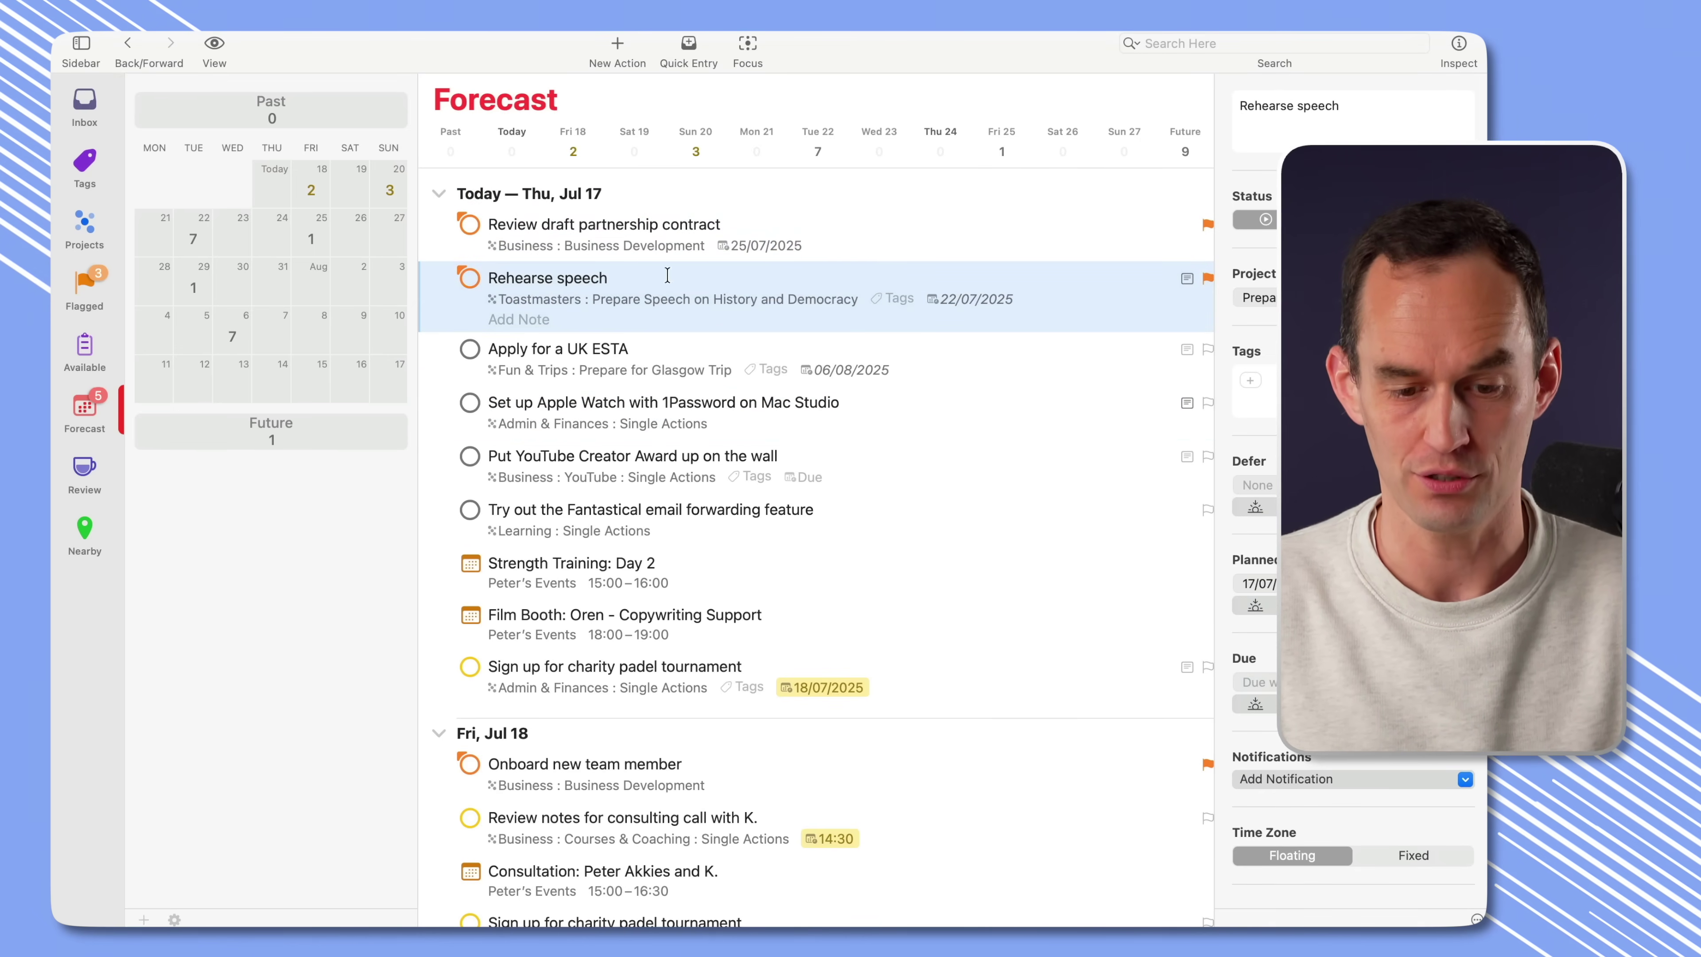
shift+click(660, 515)
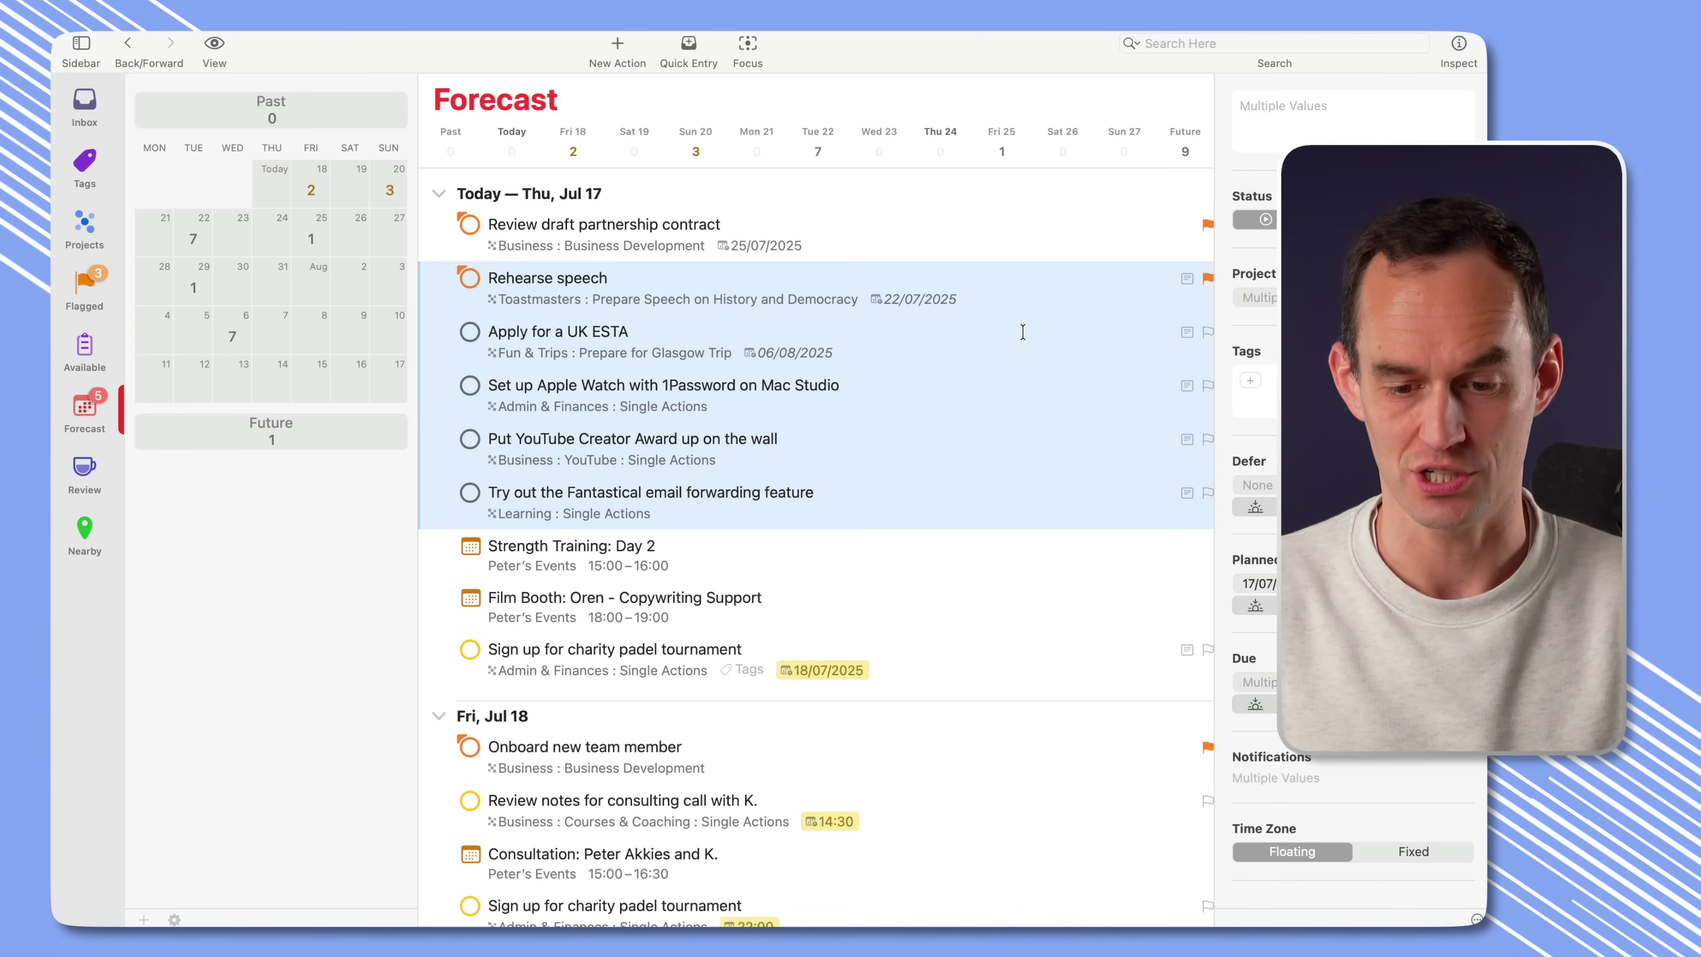
drag(980, 276, 939, 568)
click(792, 552)
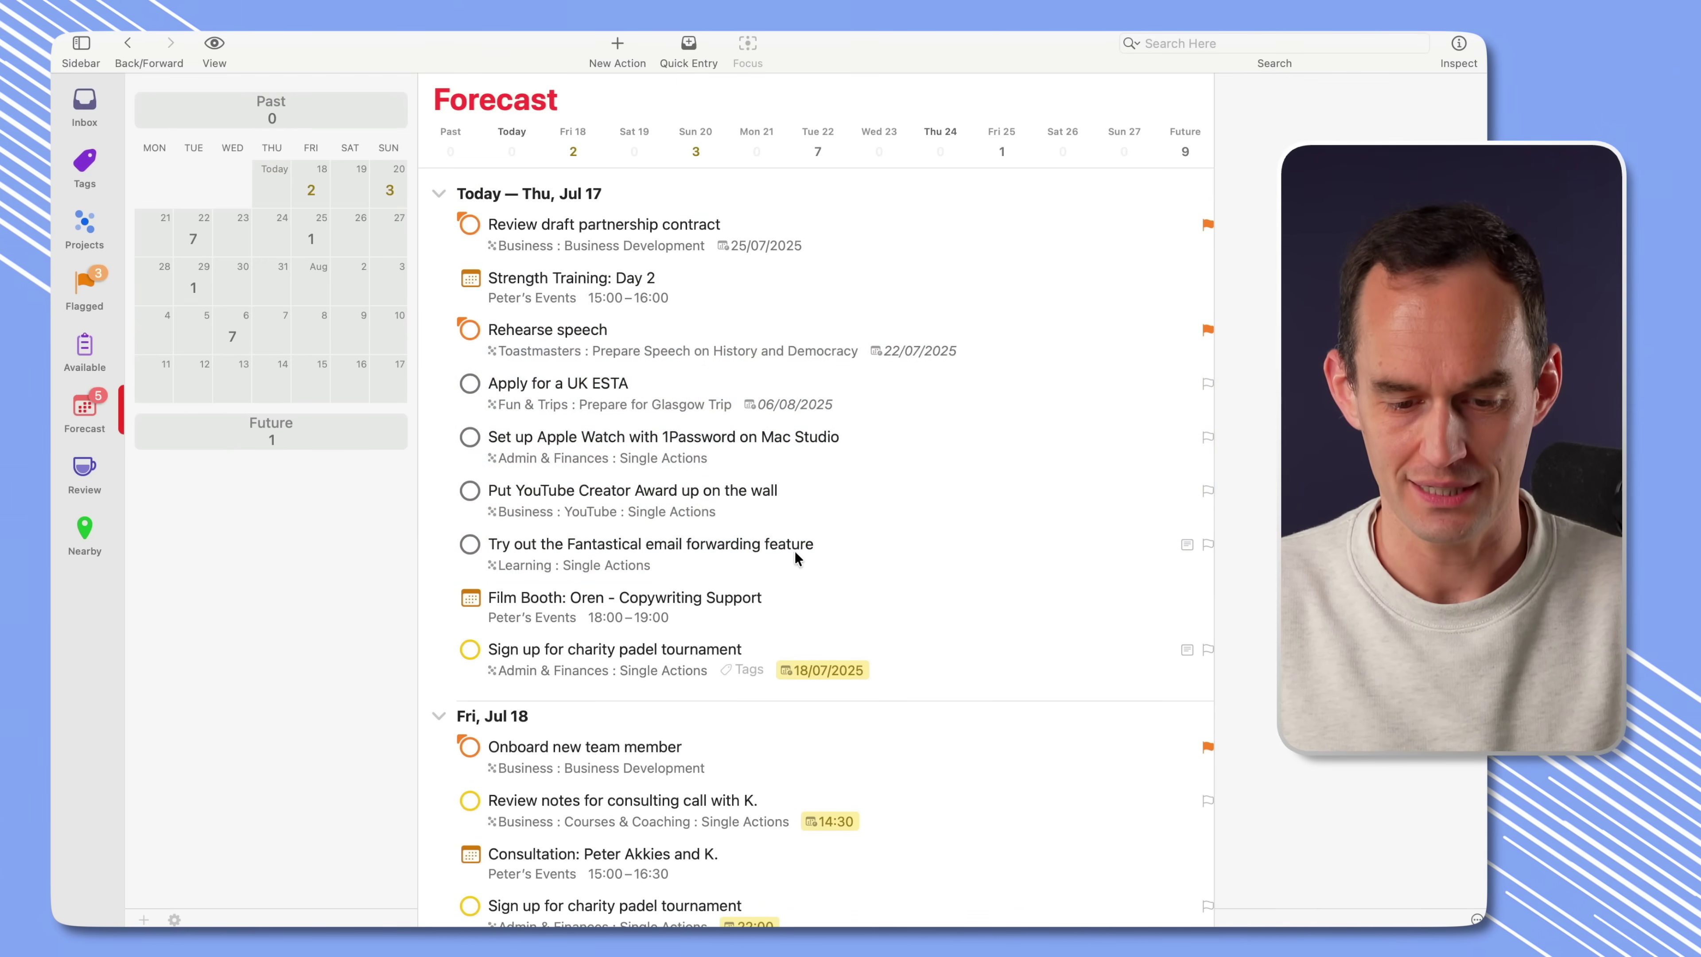
Move "Set up Apple Watch with 1Password on Mac Studio" and "Try out the Fantastical email forwarding feature" together to the end of today's items.
click(798, 549)
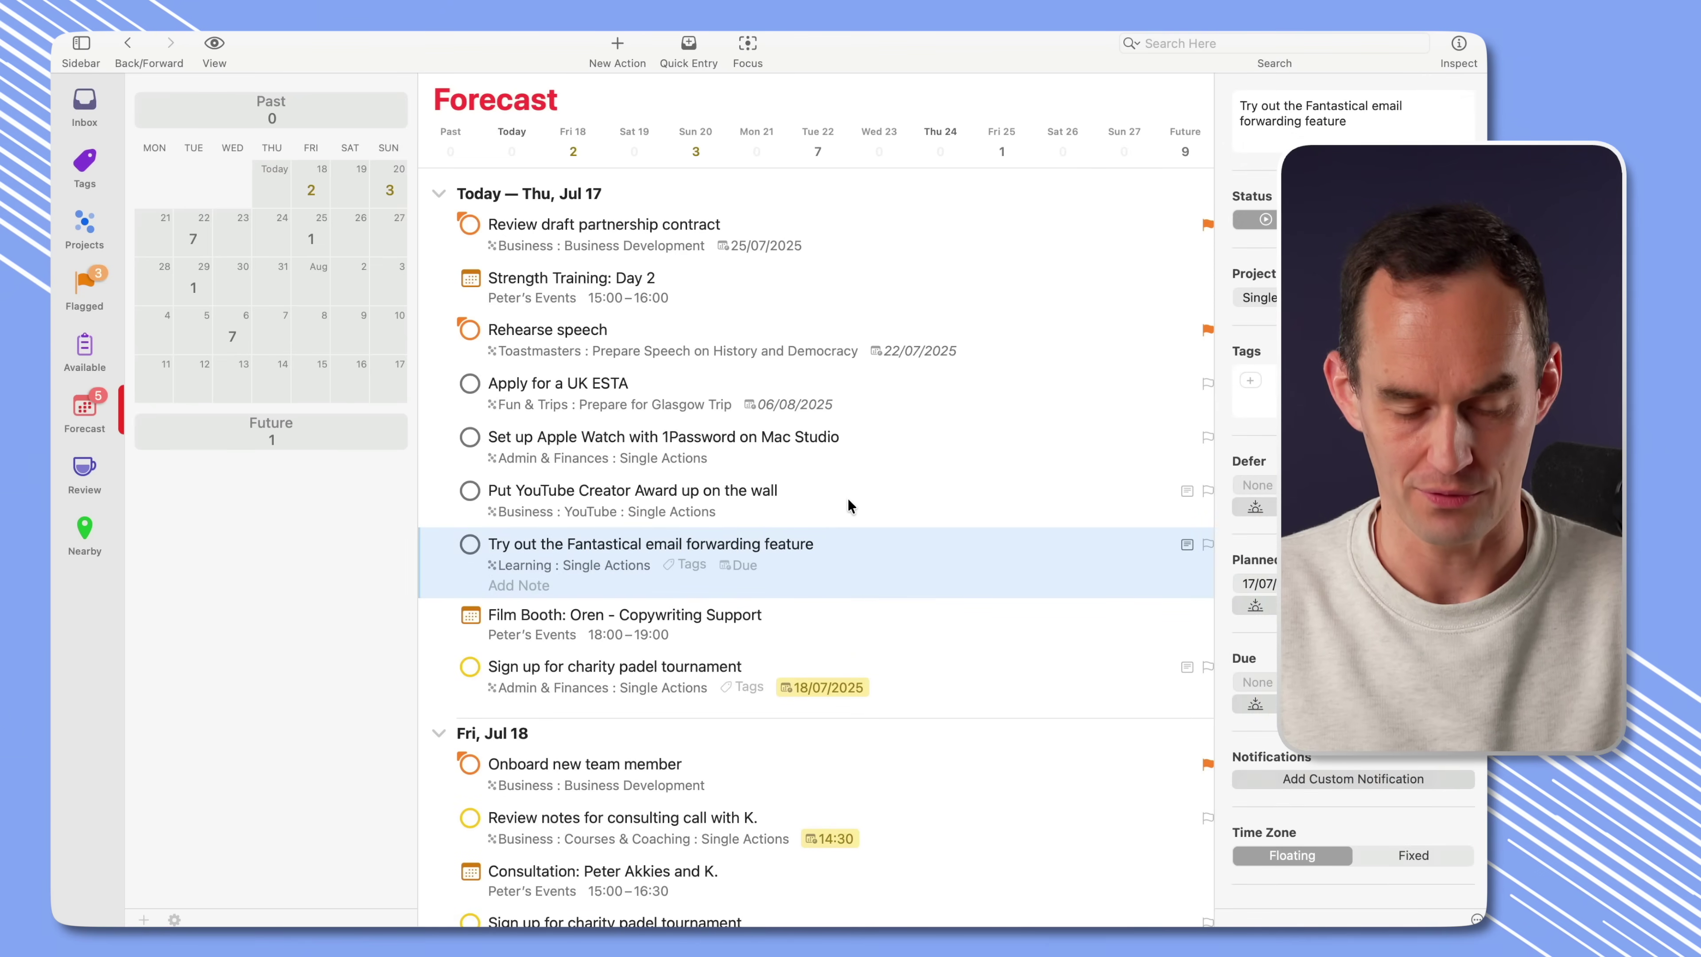
super+click(851, 442)
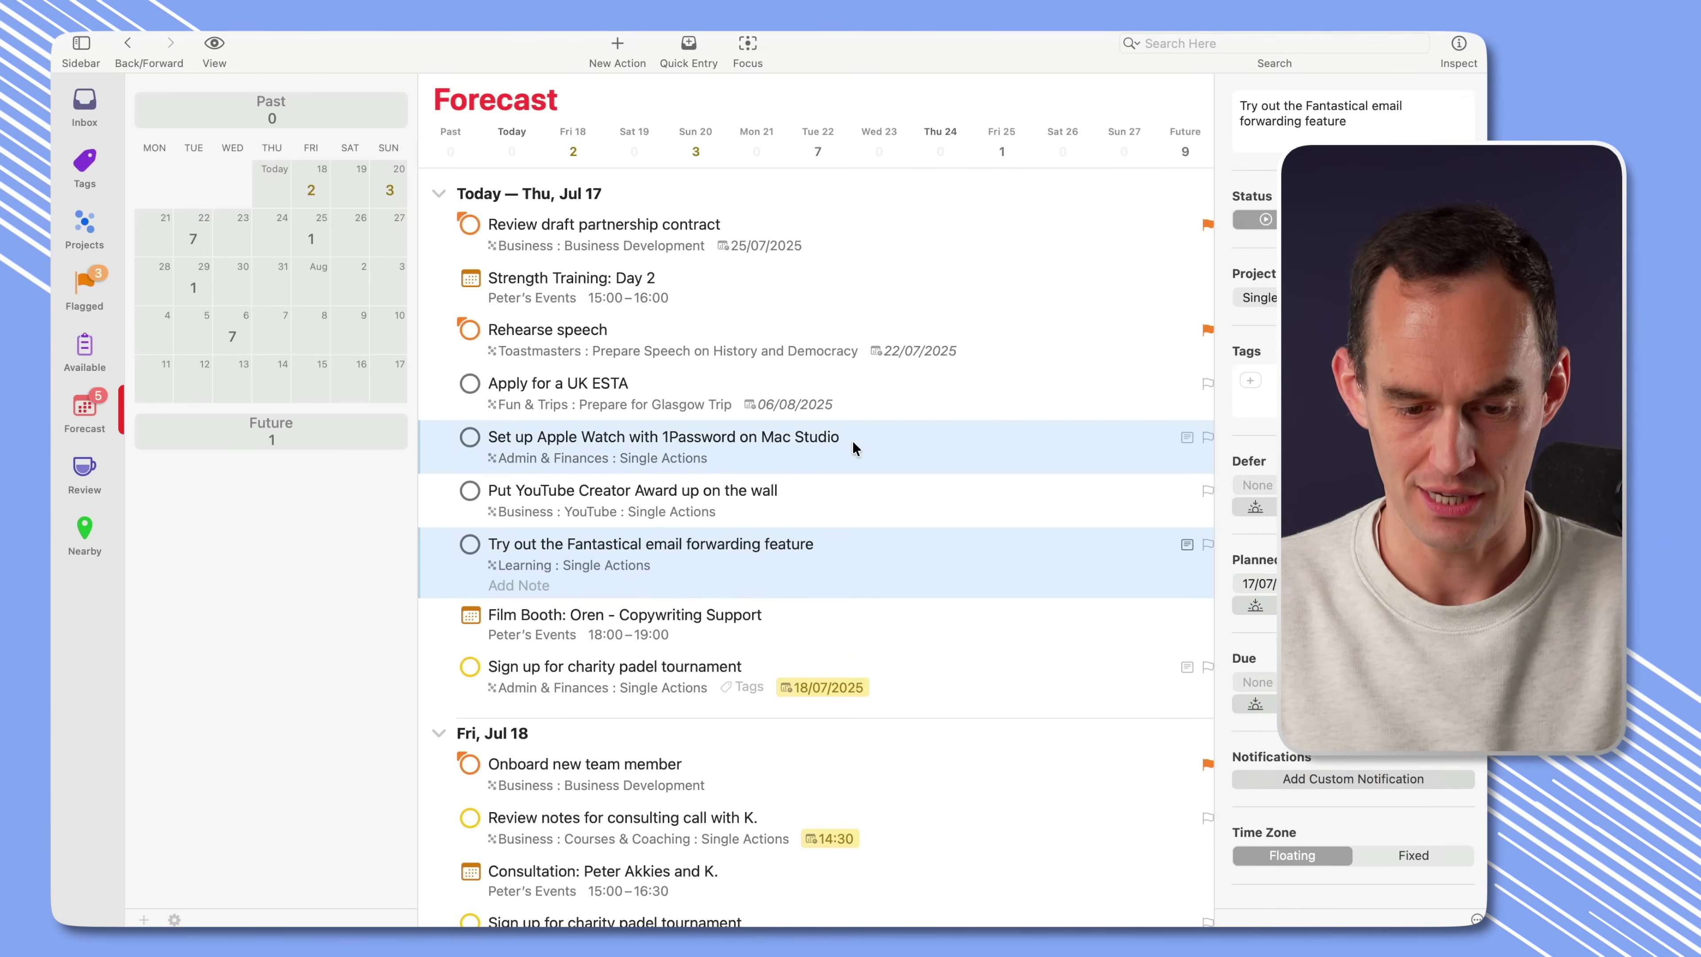
drag(902, 442, 849, 677)
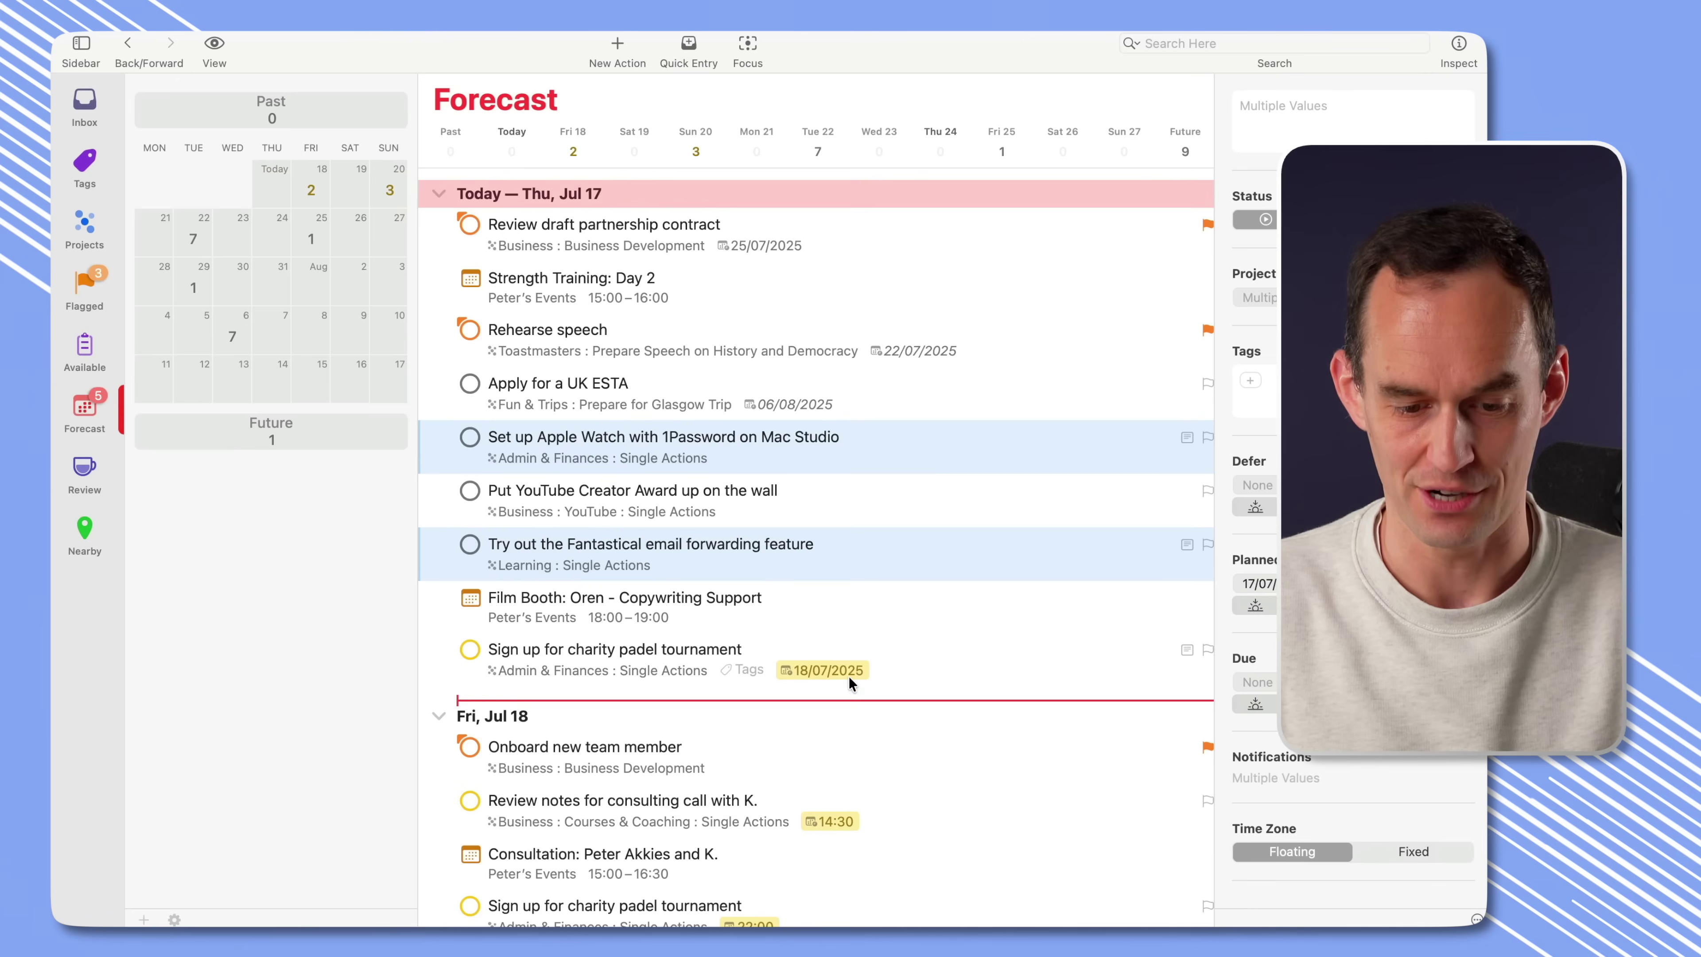
click(945, 479)
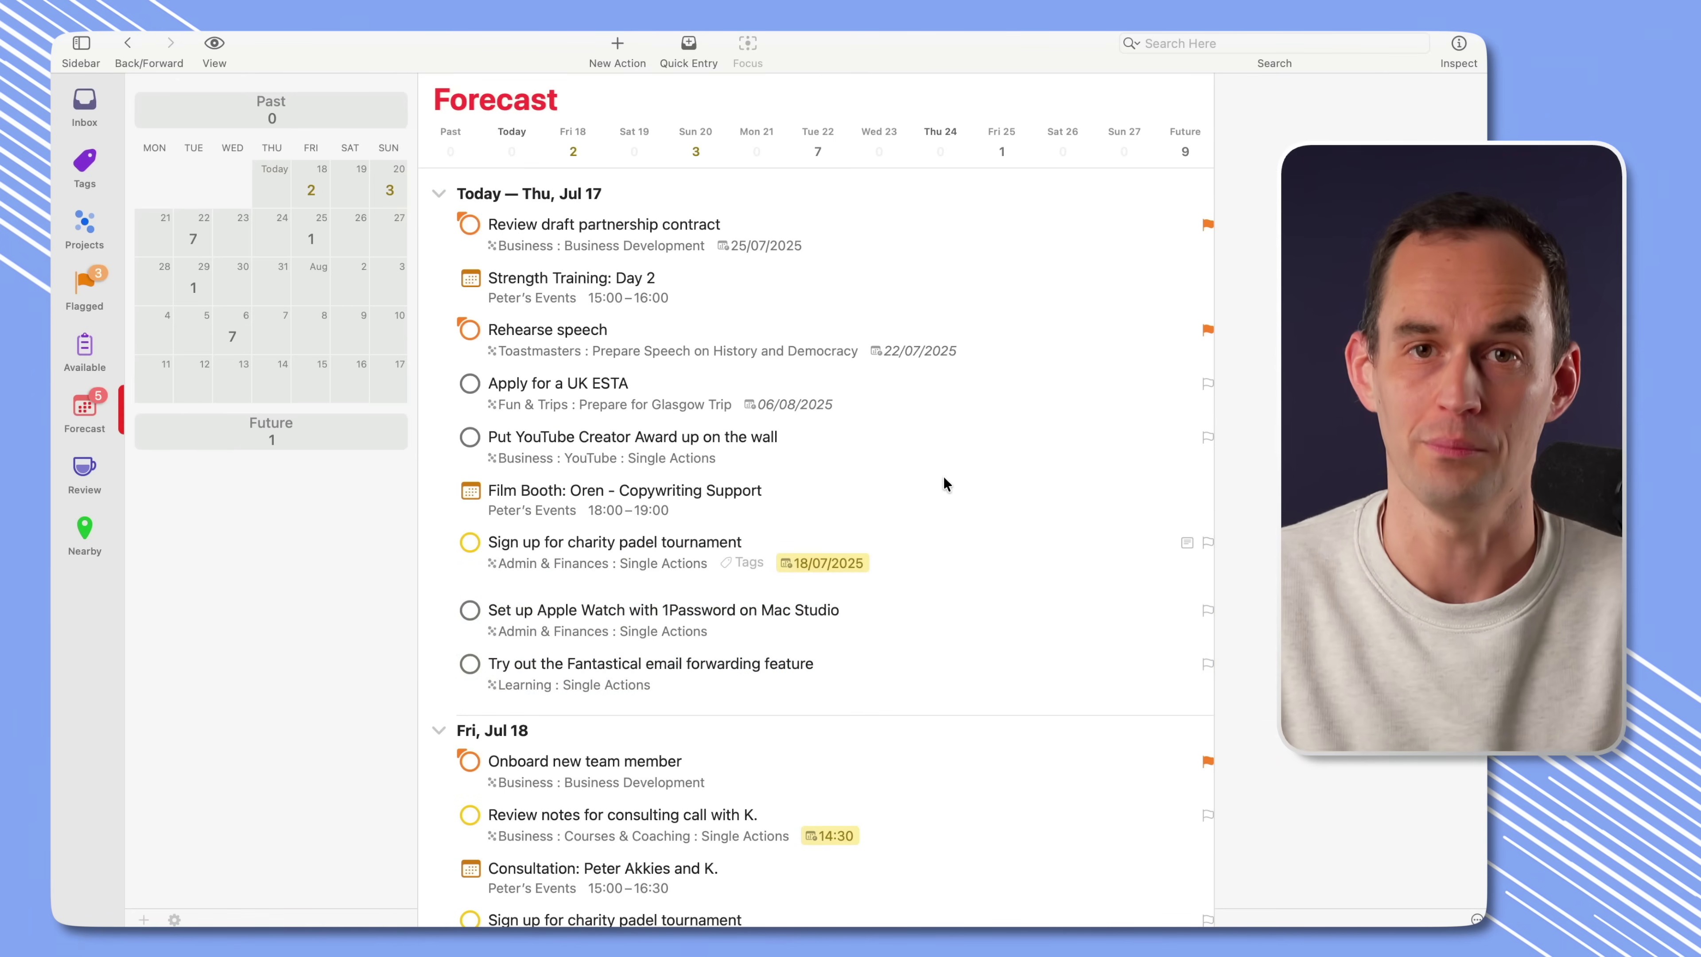
click(876, 245)
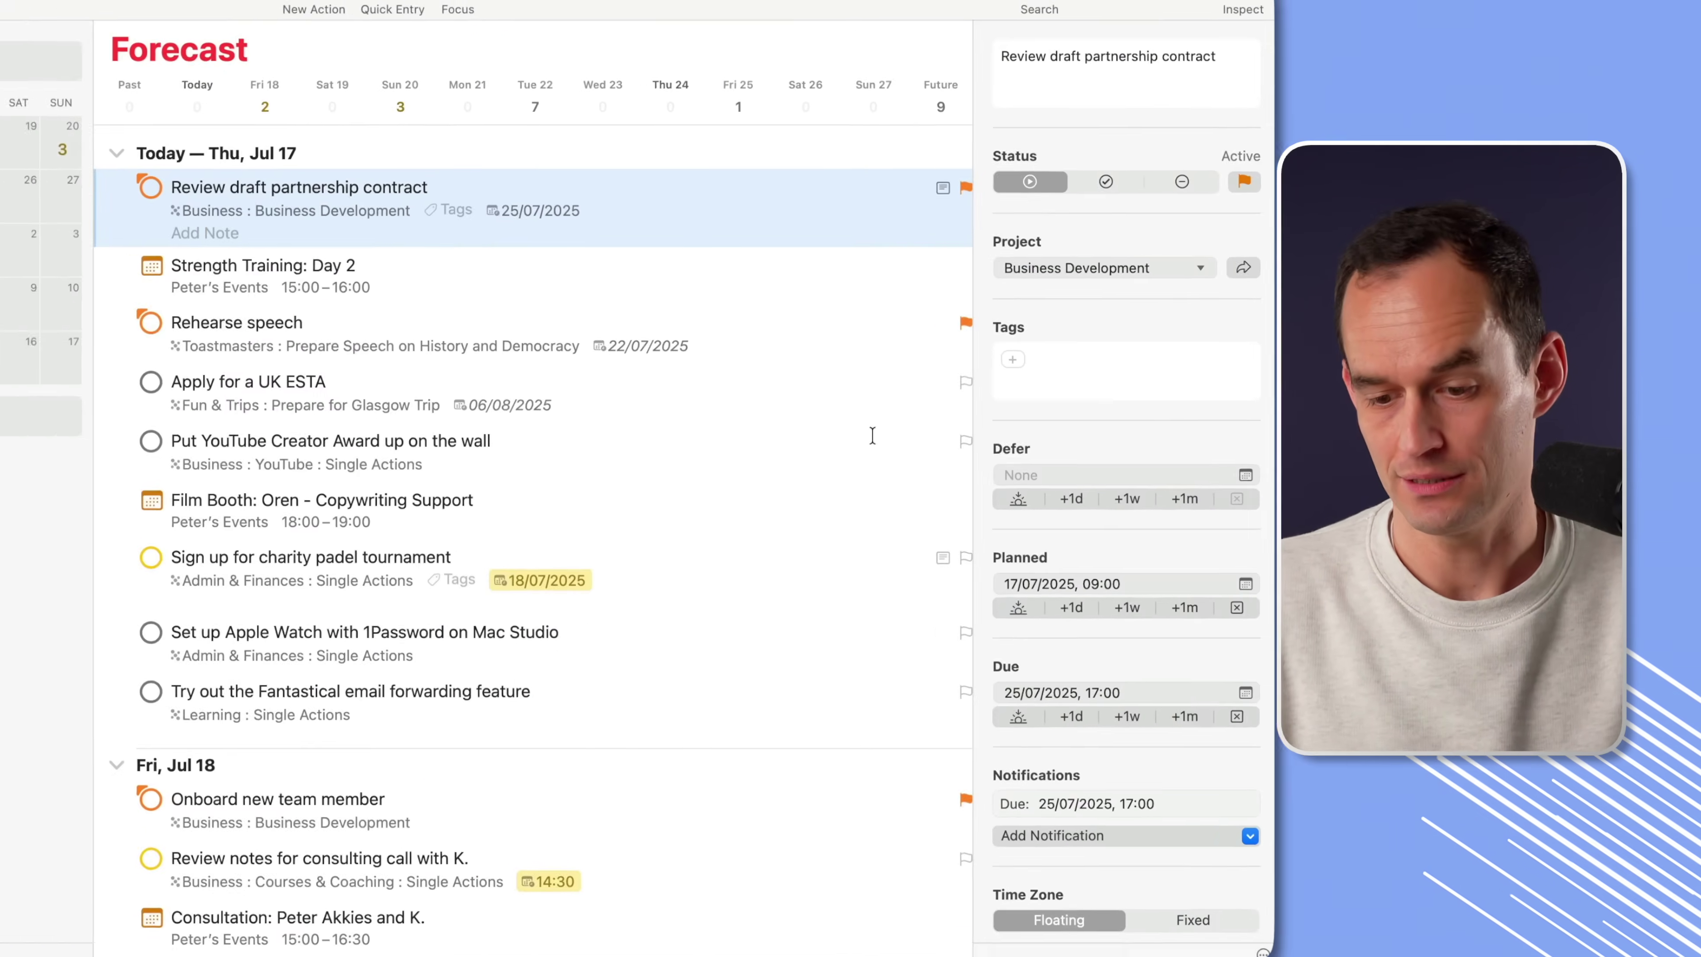
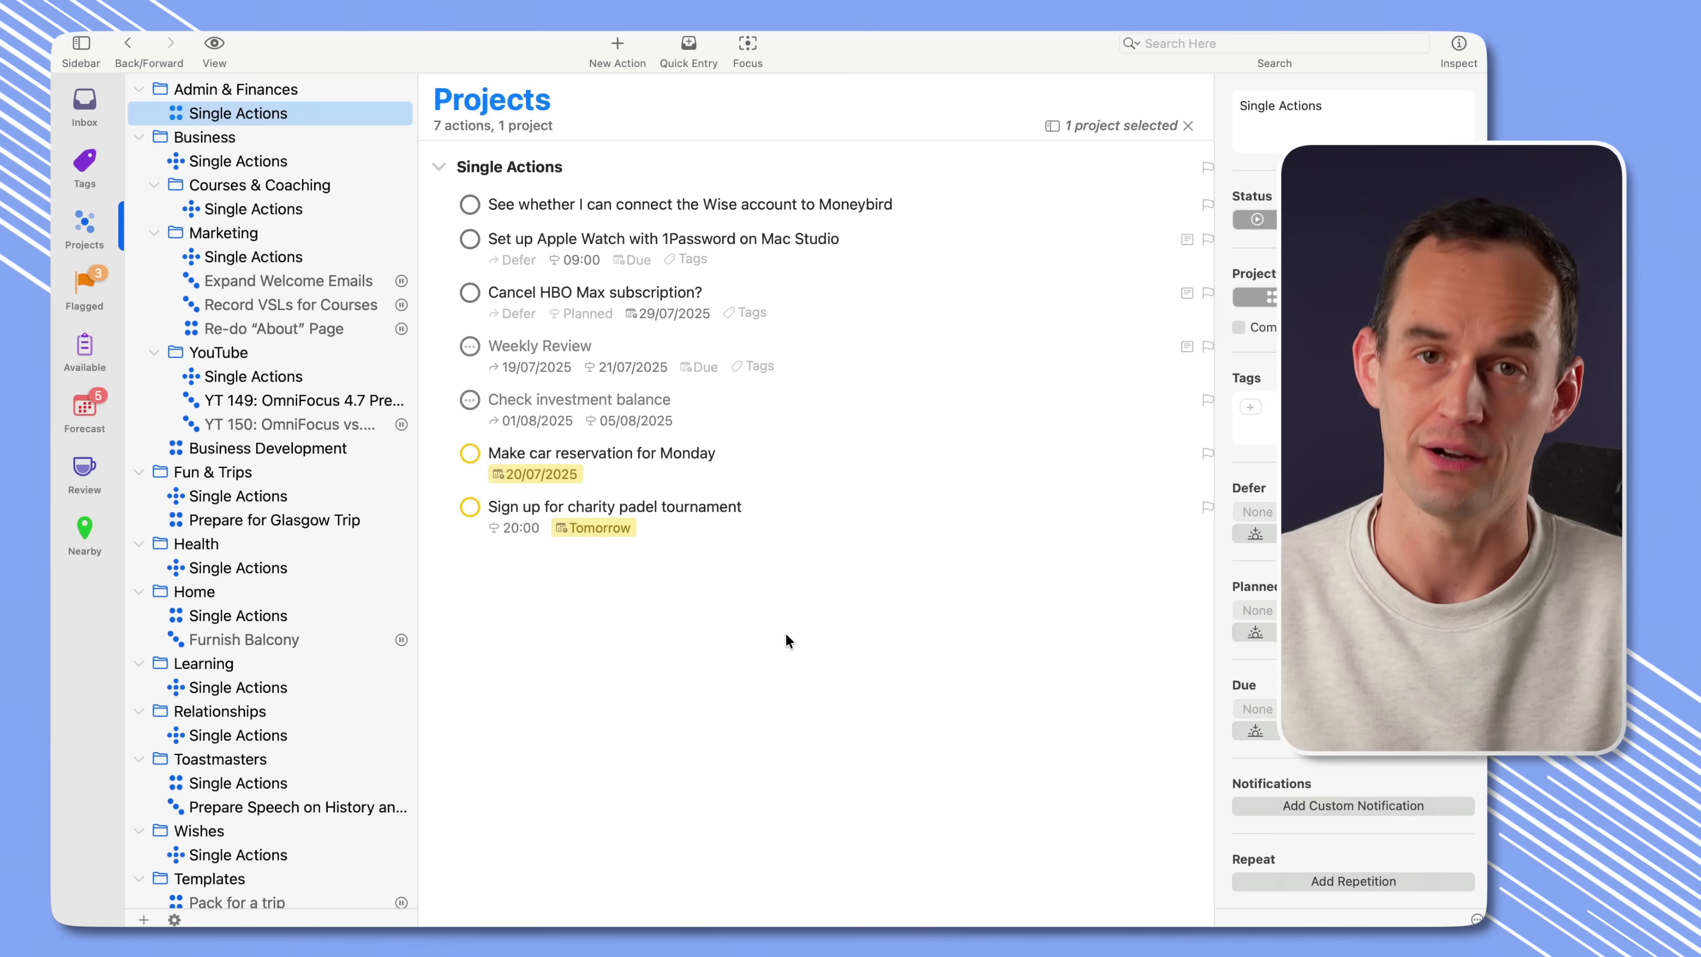
Add an action named "File value-added tax return" to the Single Actions list under Admin & Finances.
key(super+n)
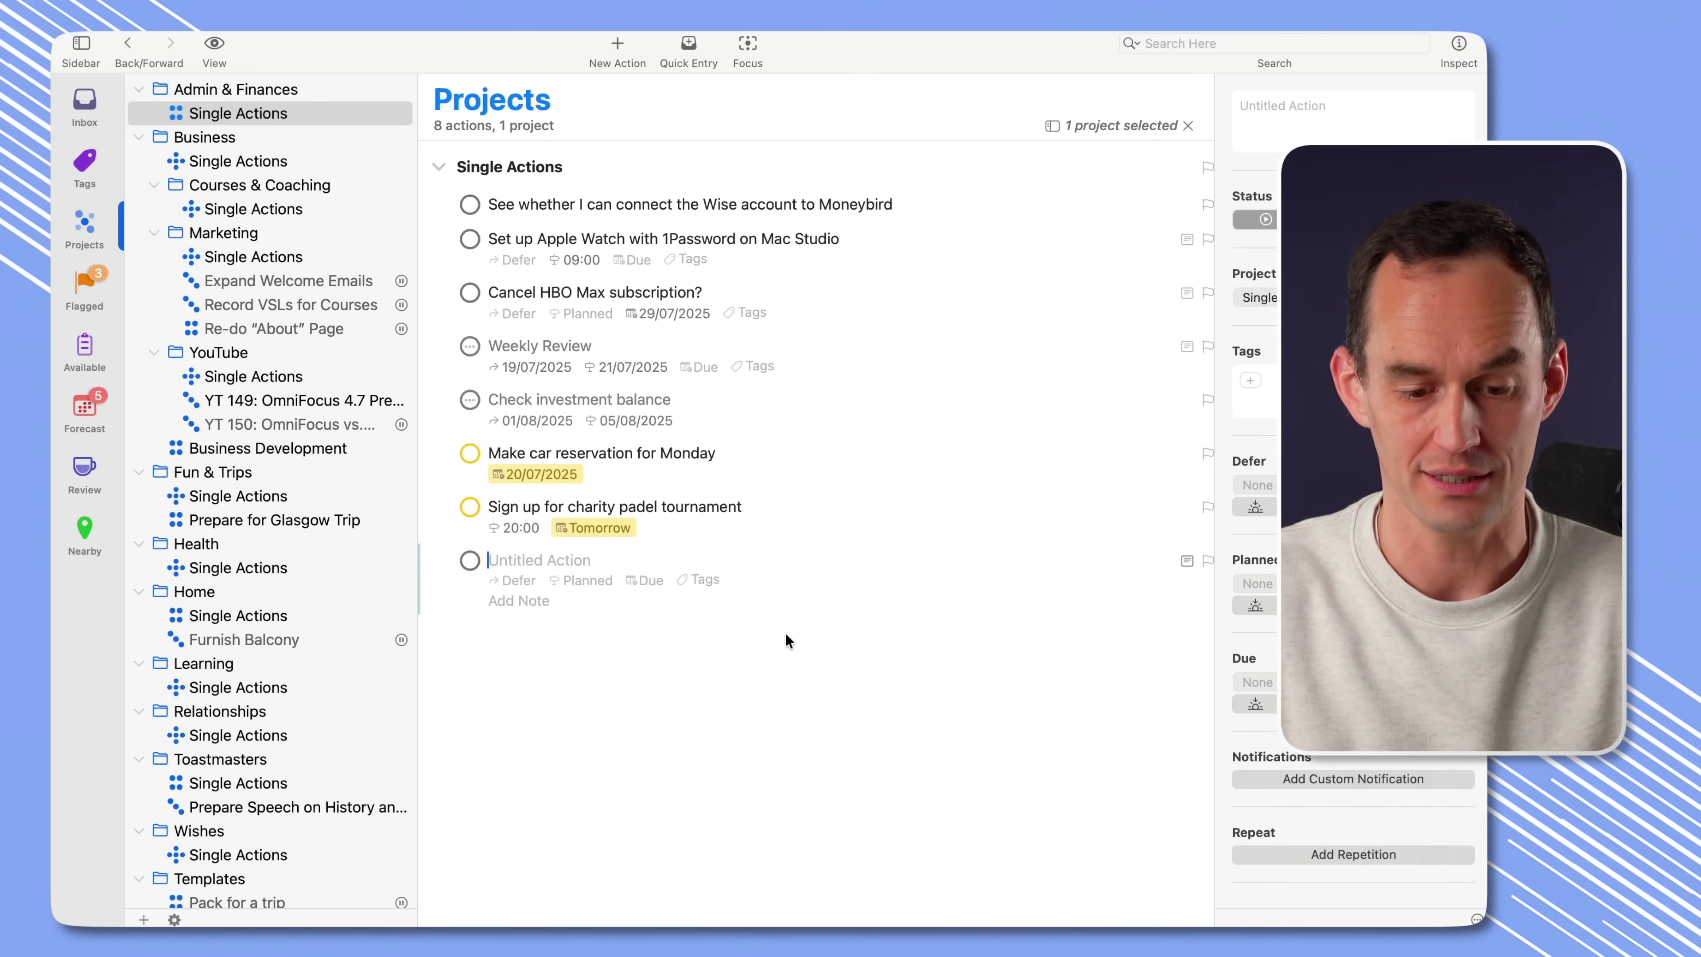
text(File vtax return)
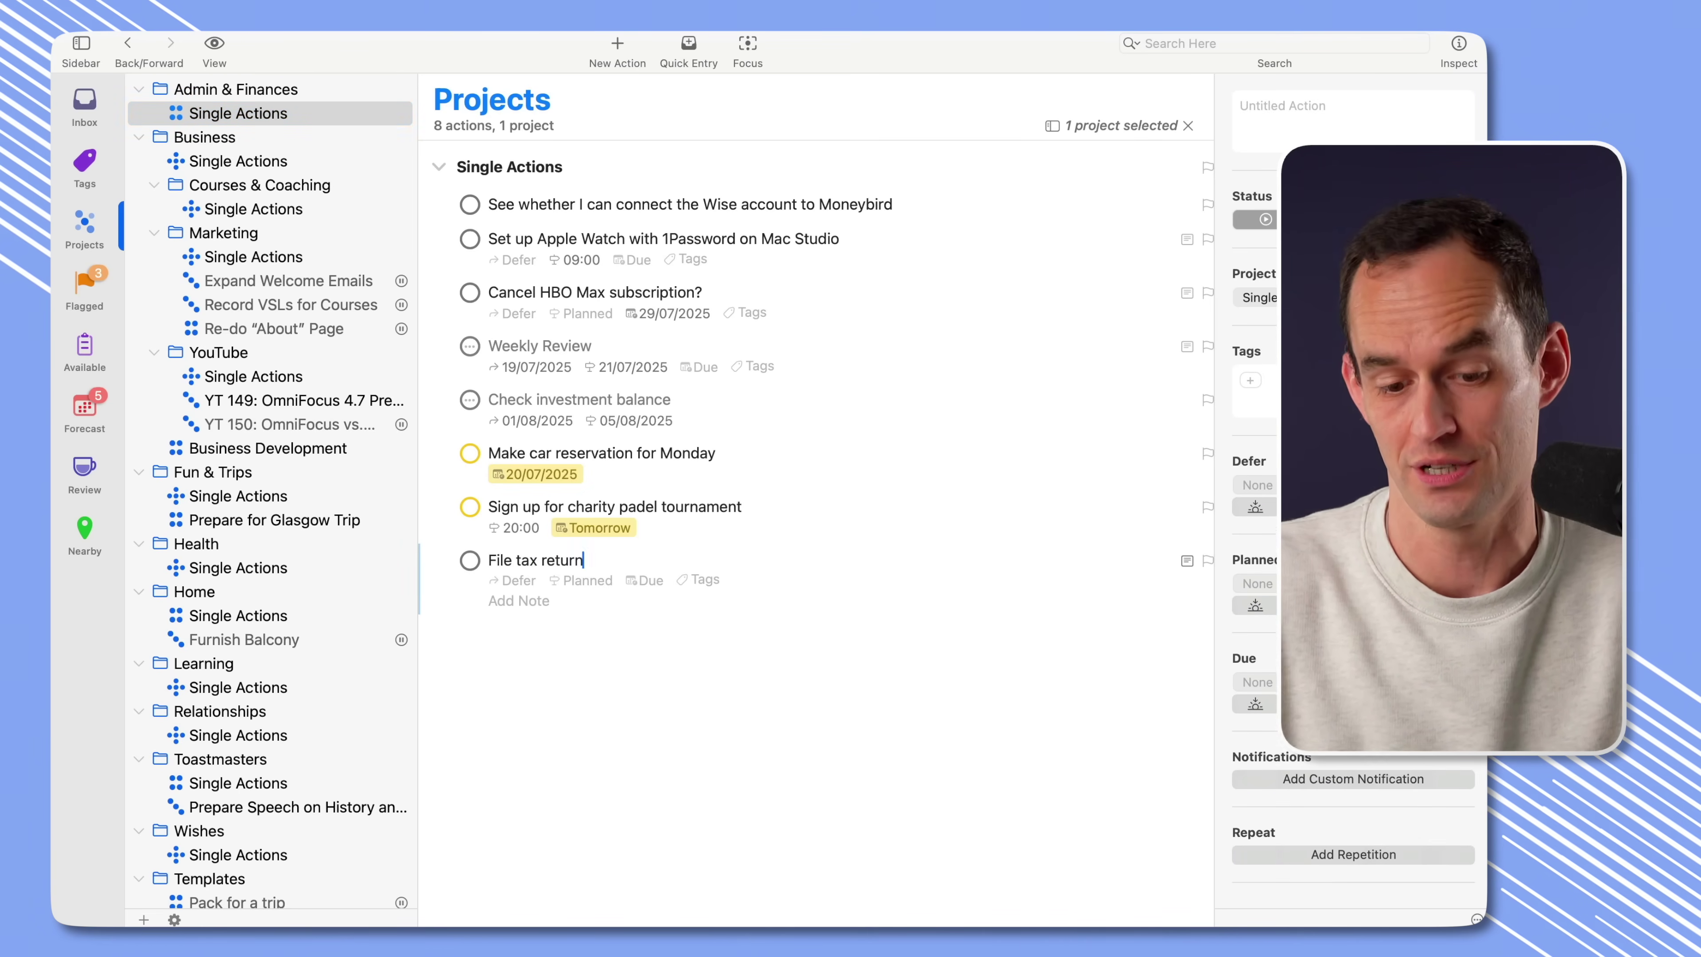
click(515, 560)
text(value-added)
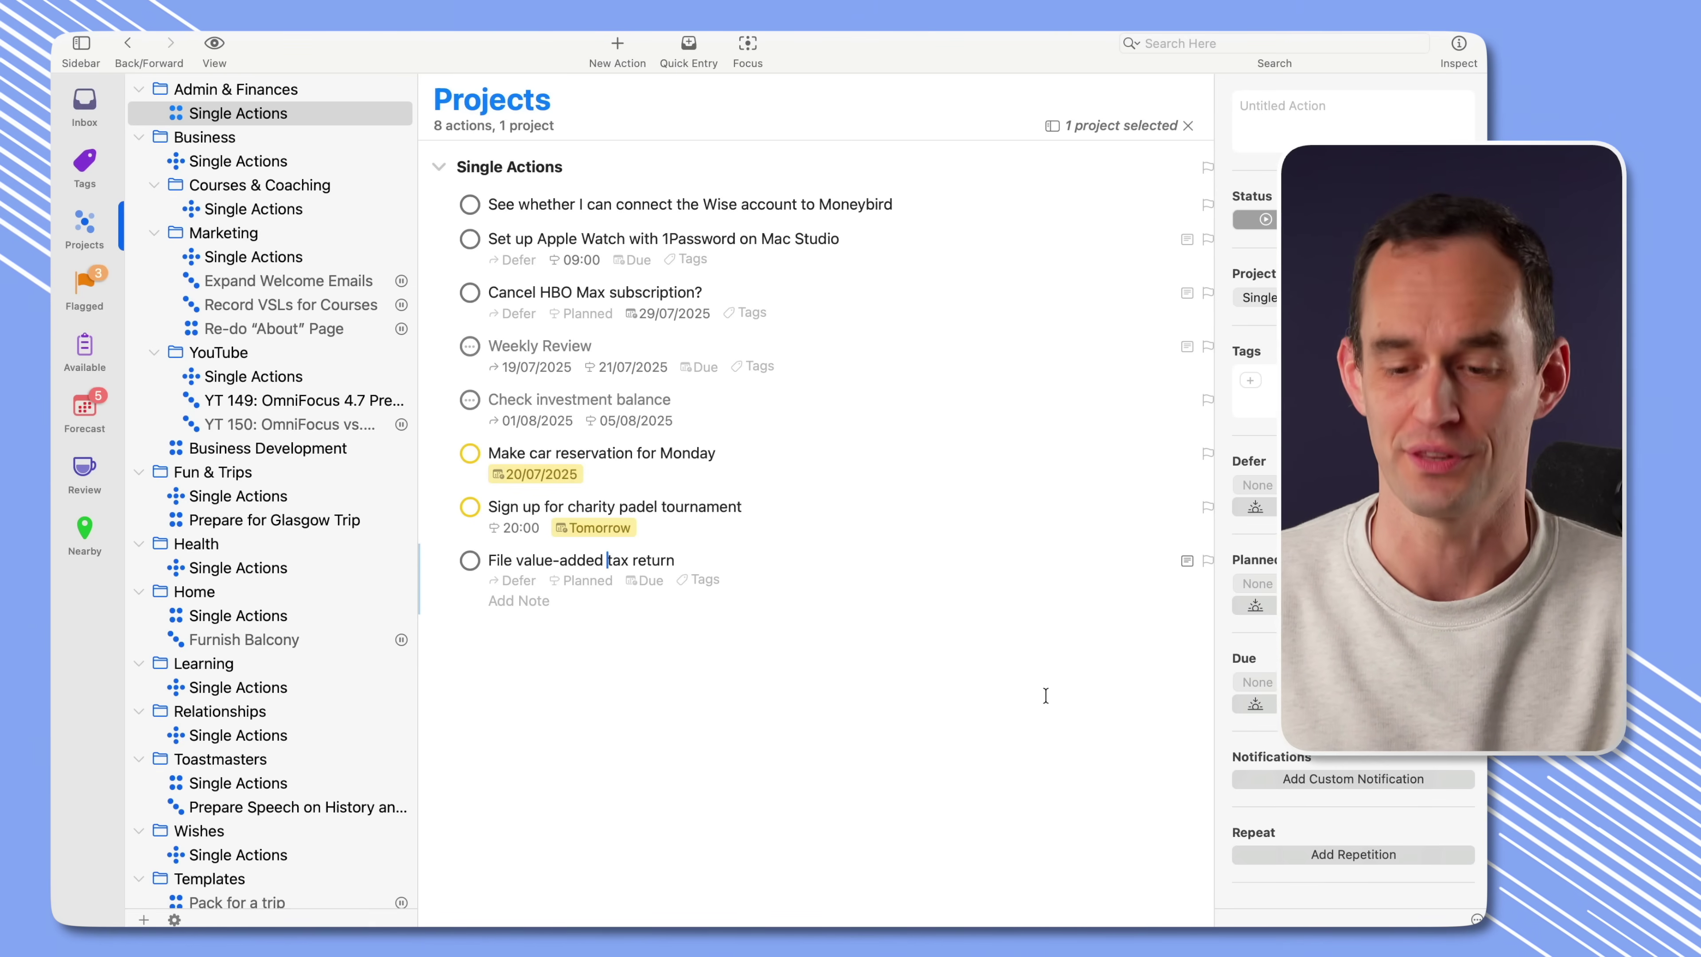
Set the due date of "File value-added tax return" to Aug 31.
click(1323, 682)
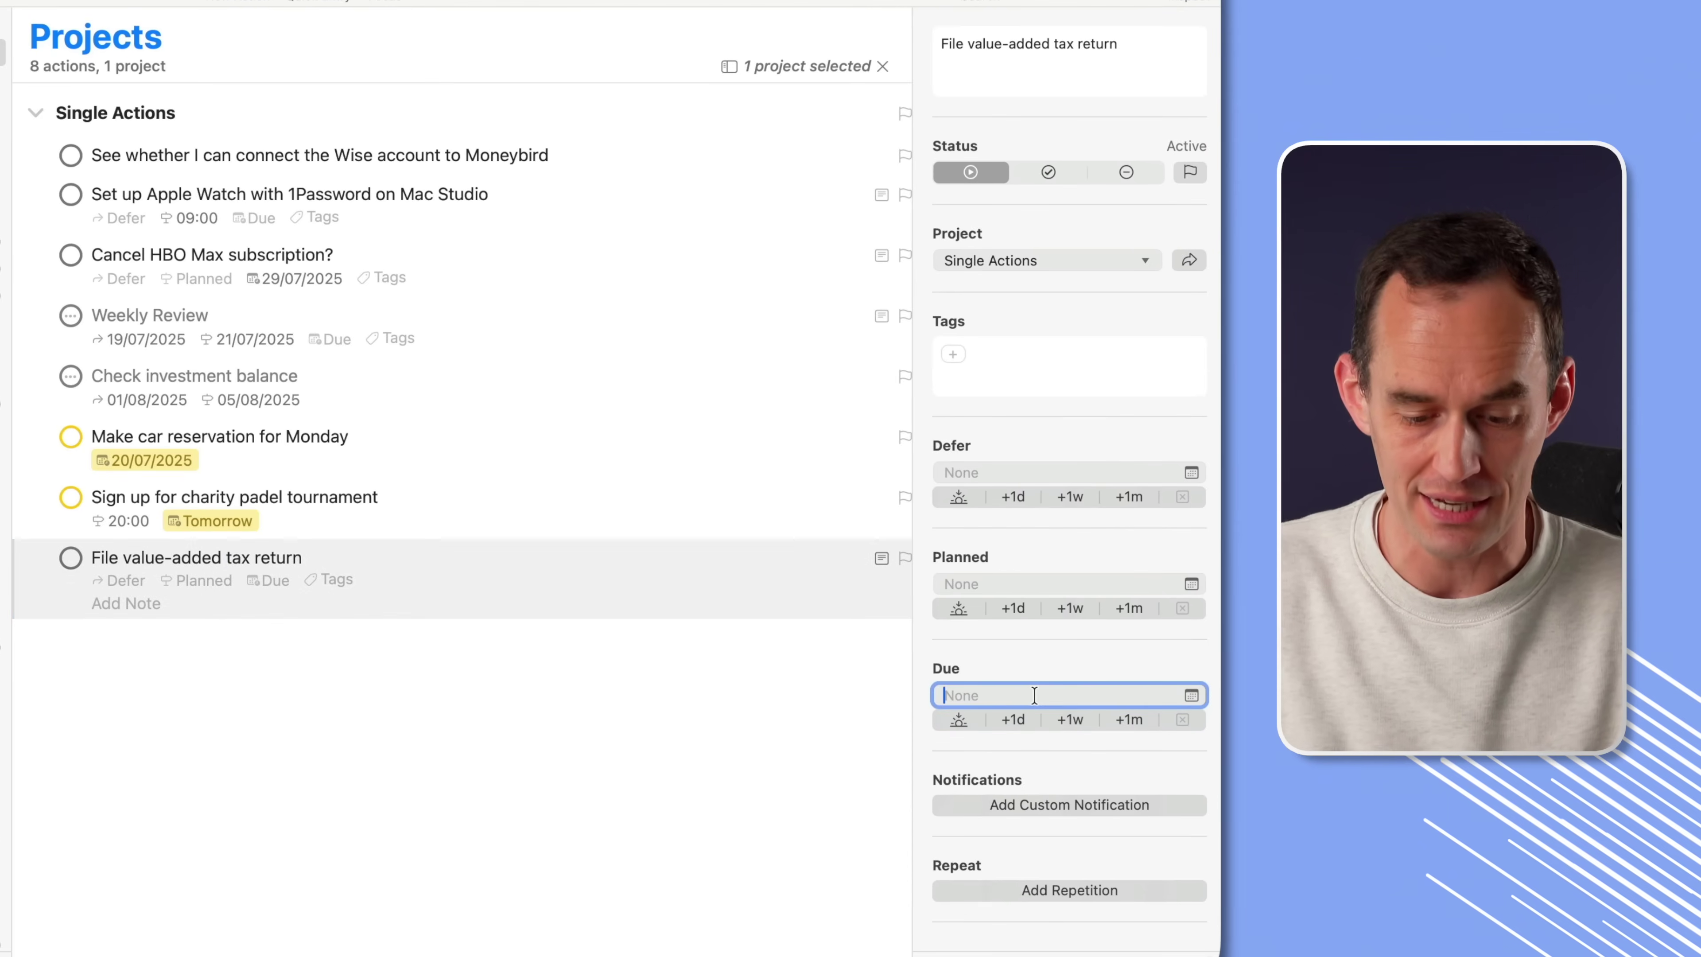
text(aug 31)
key(Return)
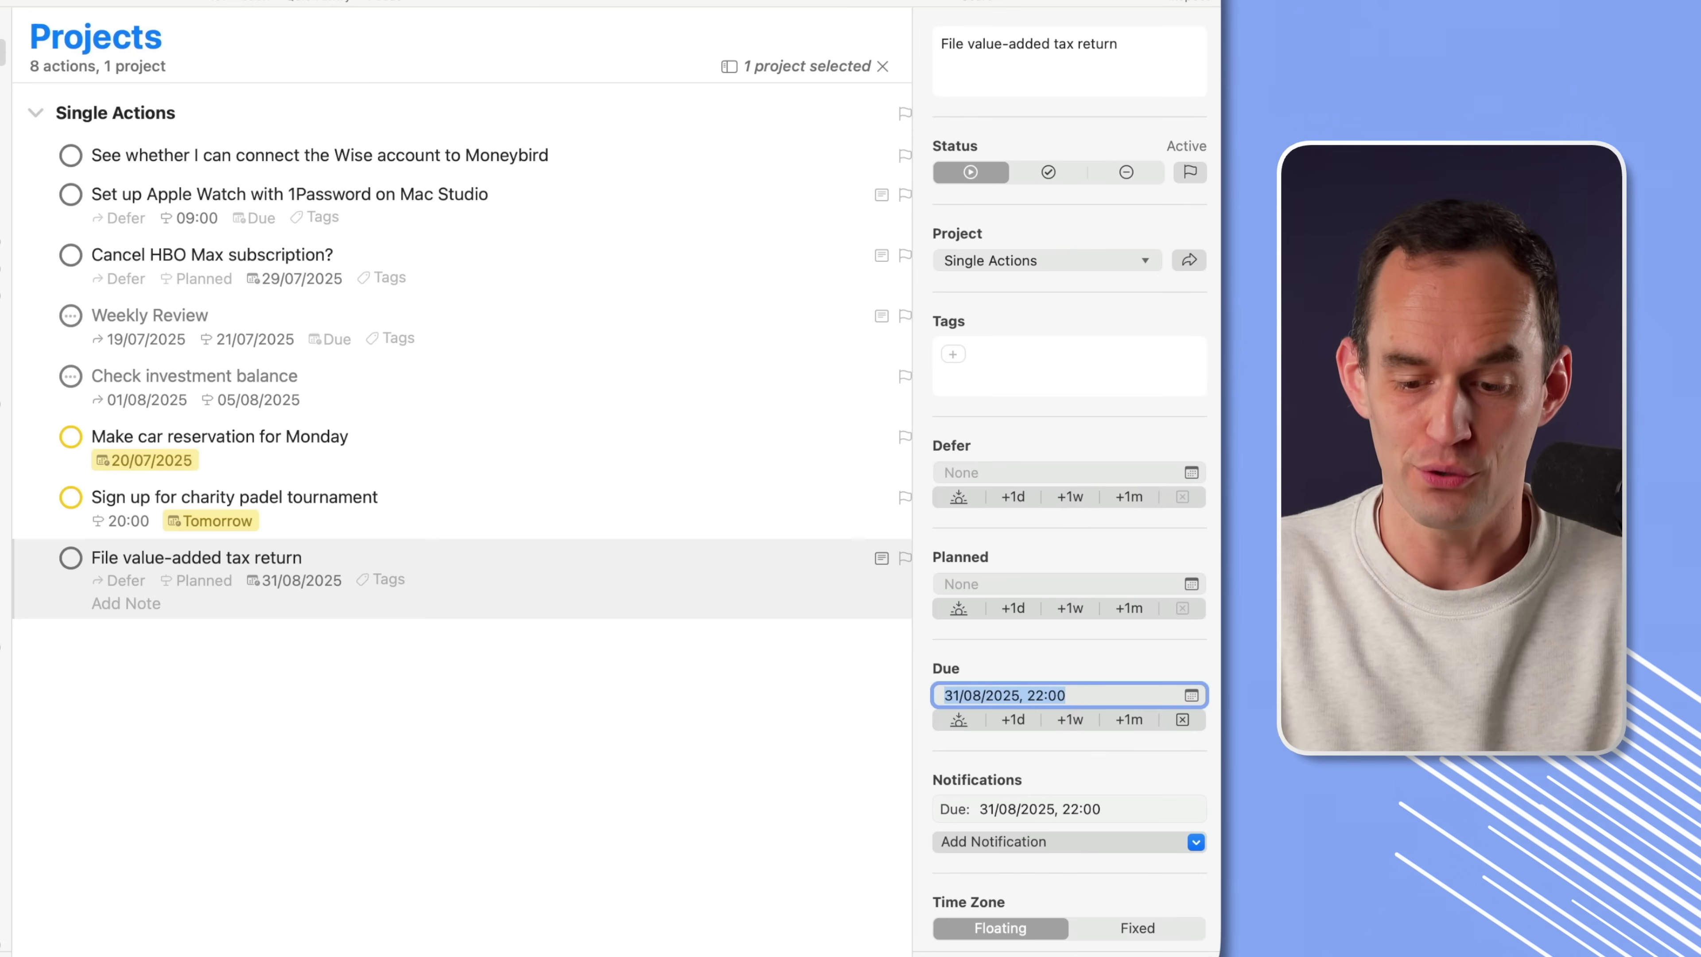
click(729, 727)
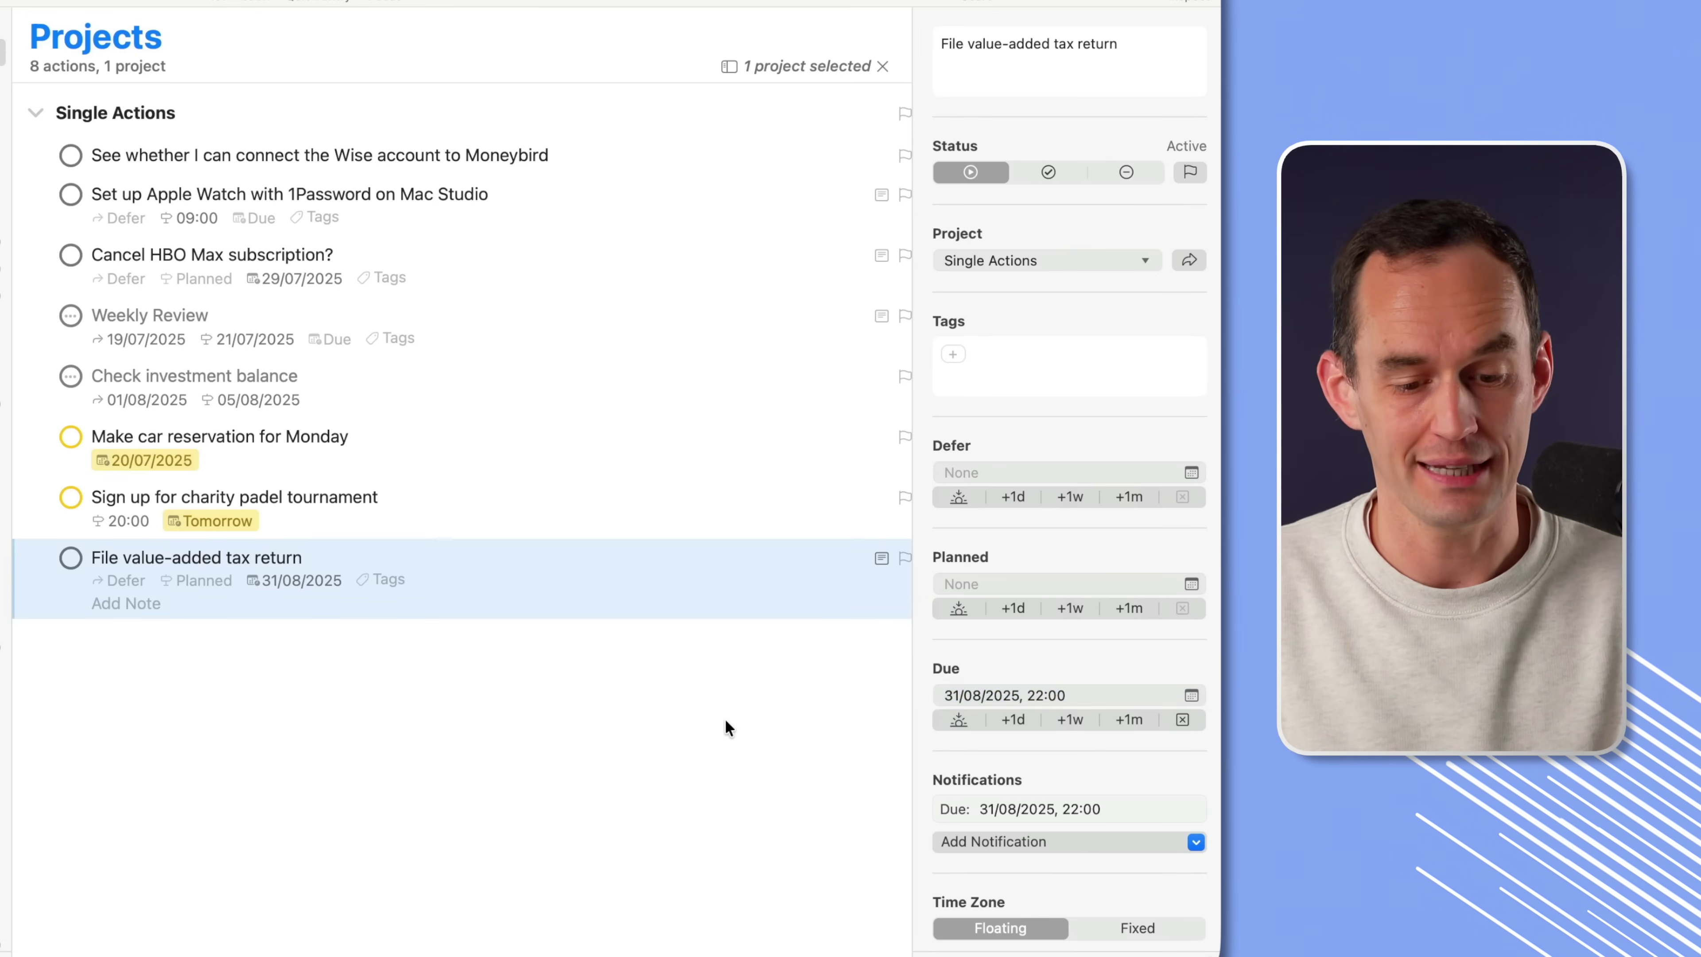
click(351, 659)
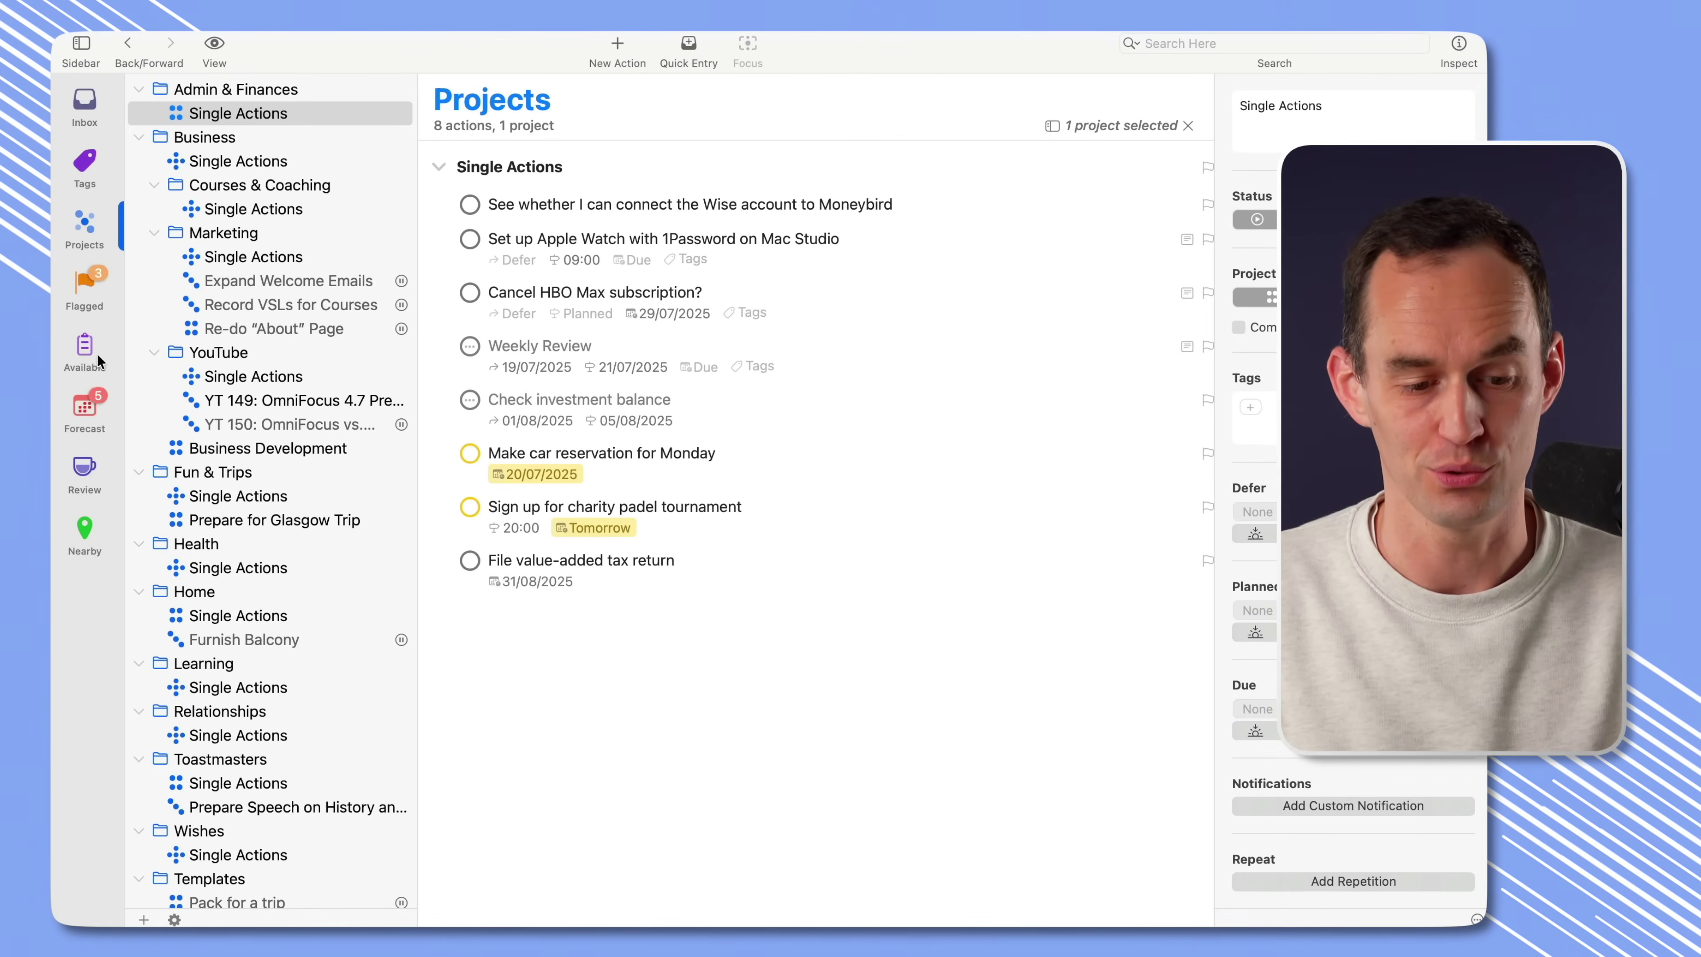
In the Available perspective, show the Admin & Finances single actions and rename the tax action "File July value-added tax return".
click(89, 353)
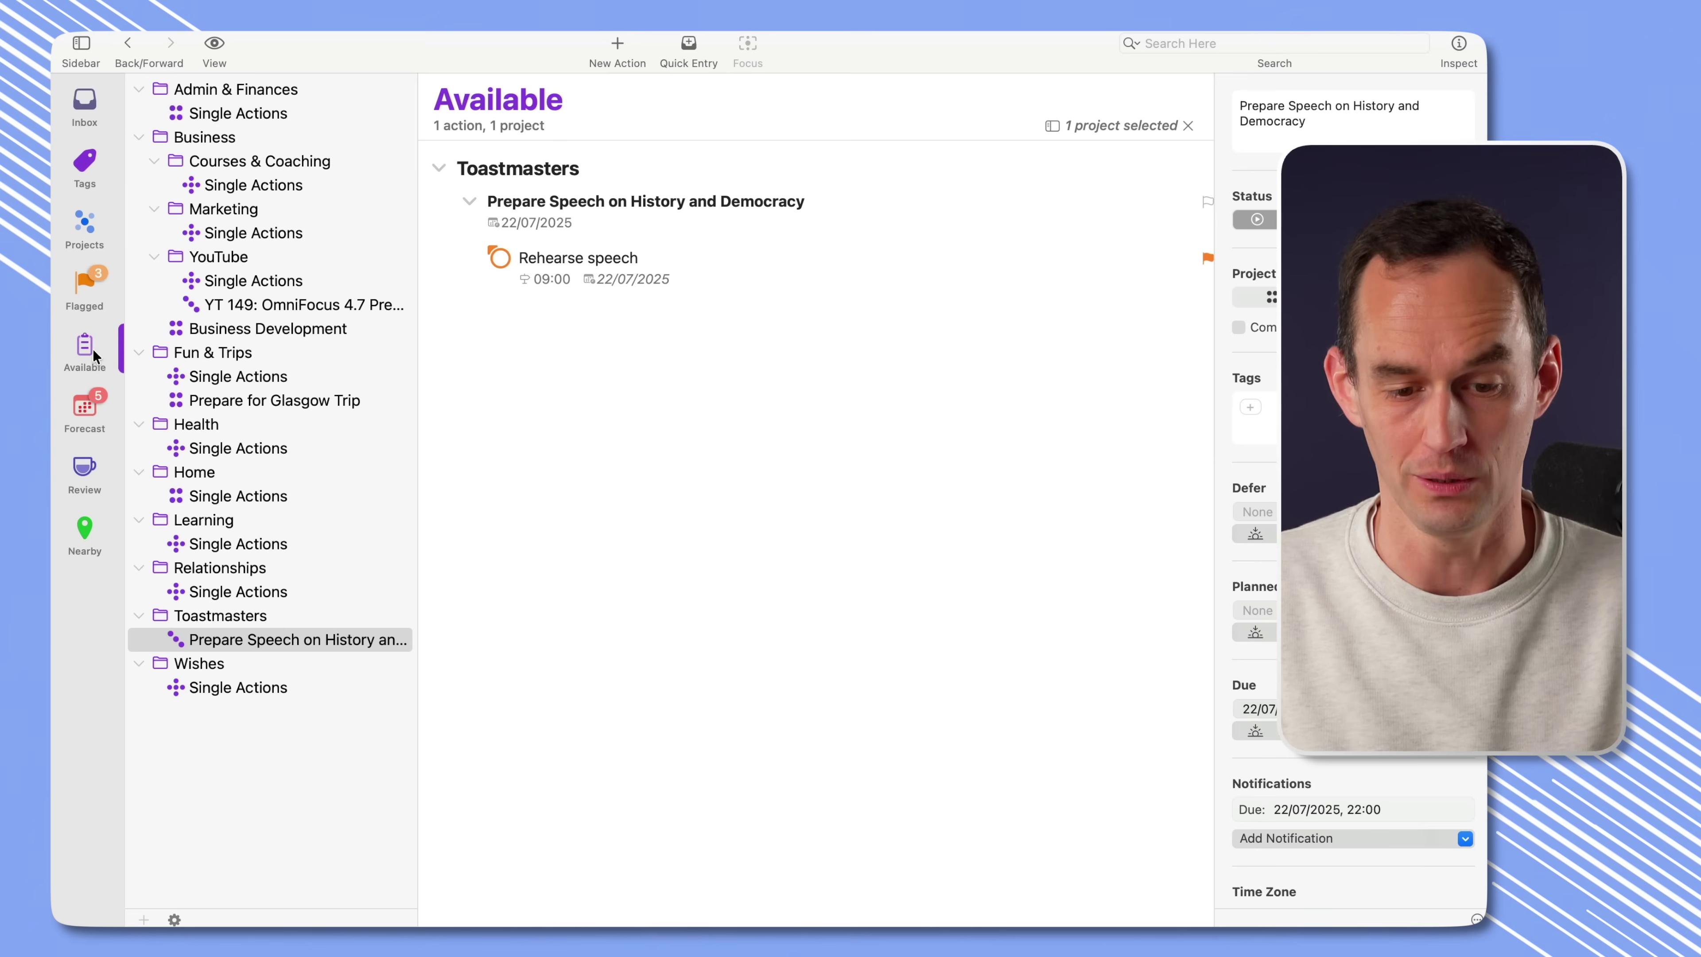
click(253, 113)
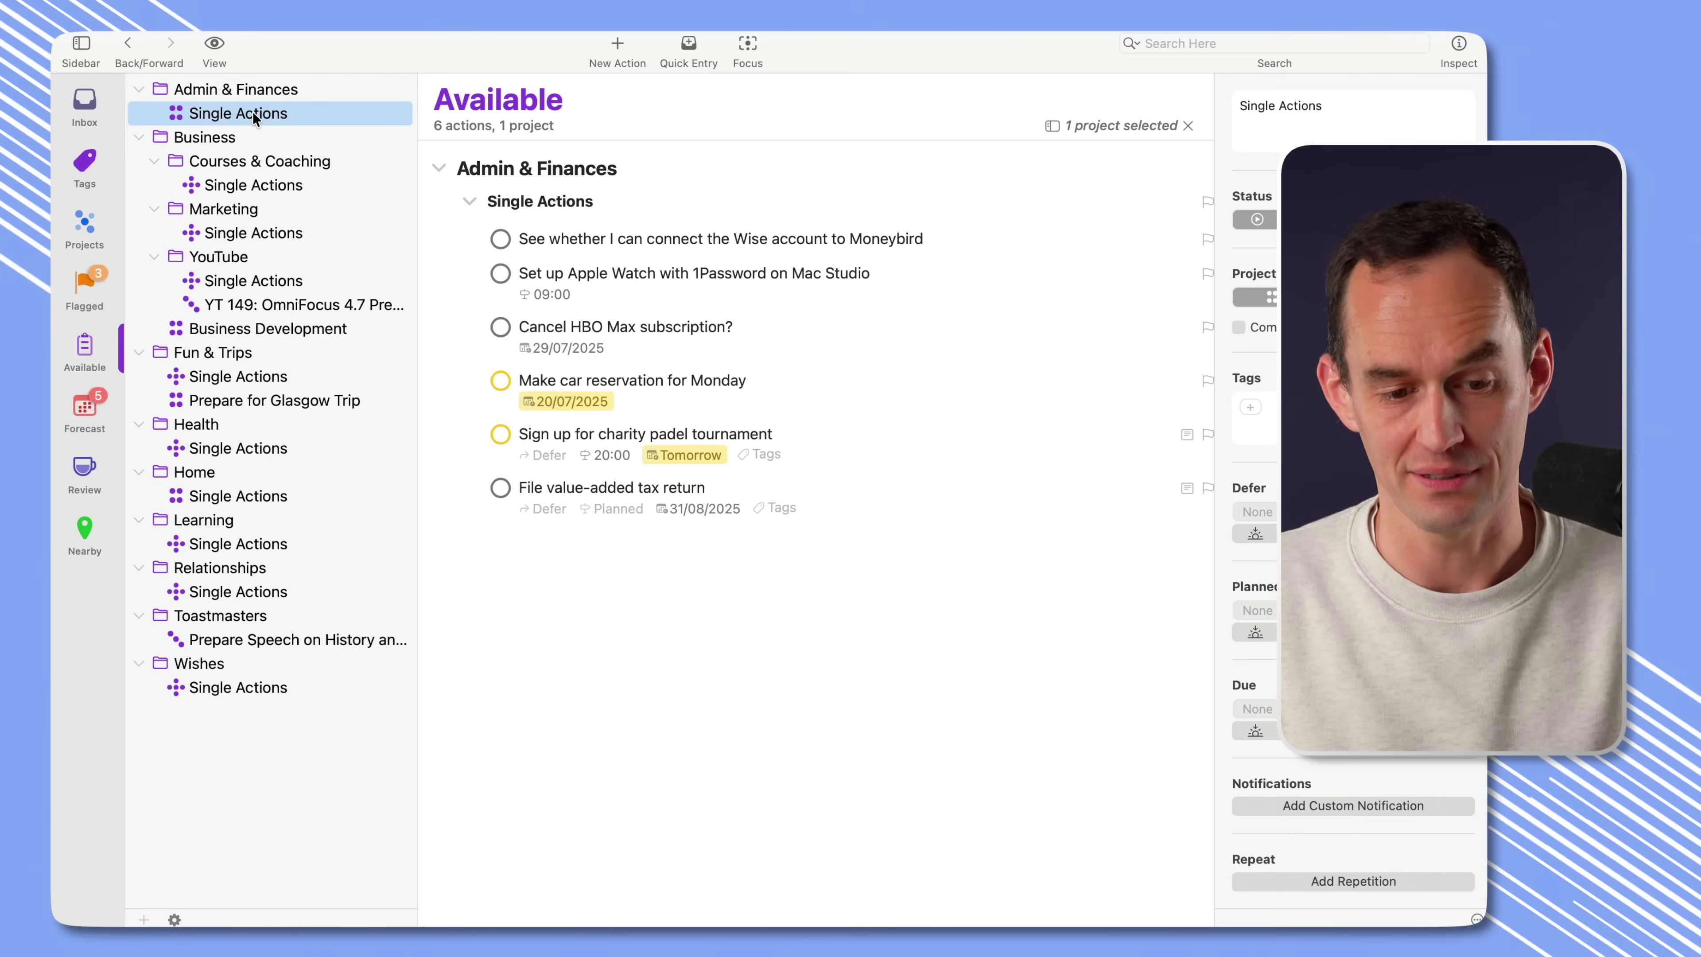
click(896, 518)
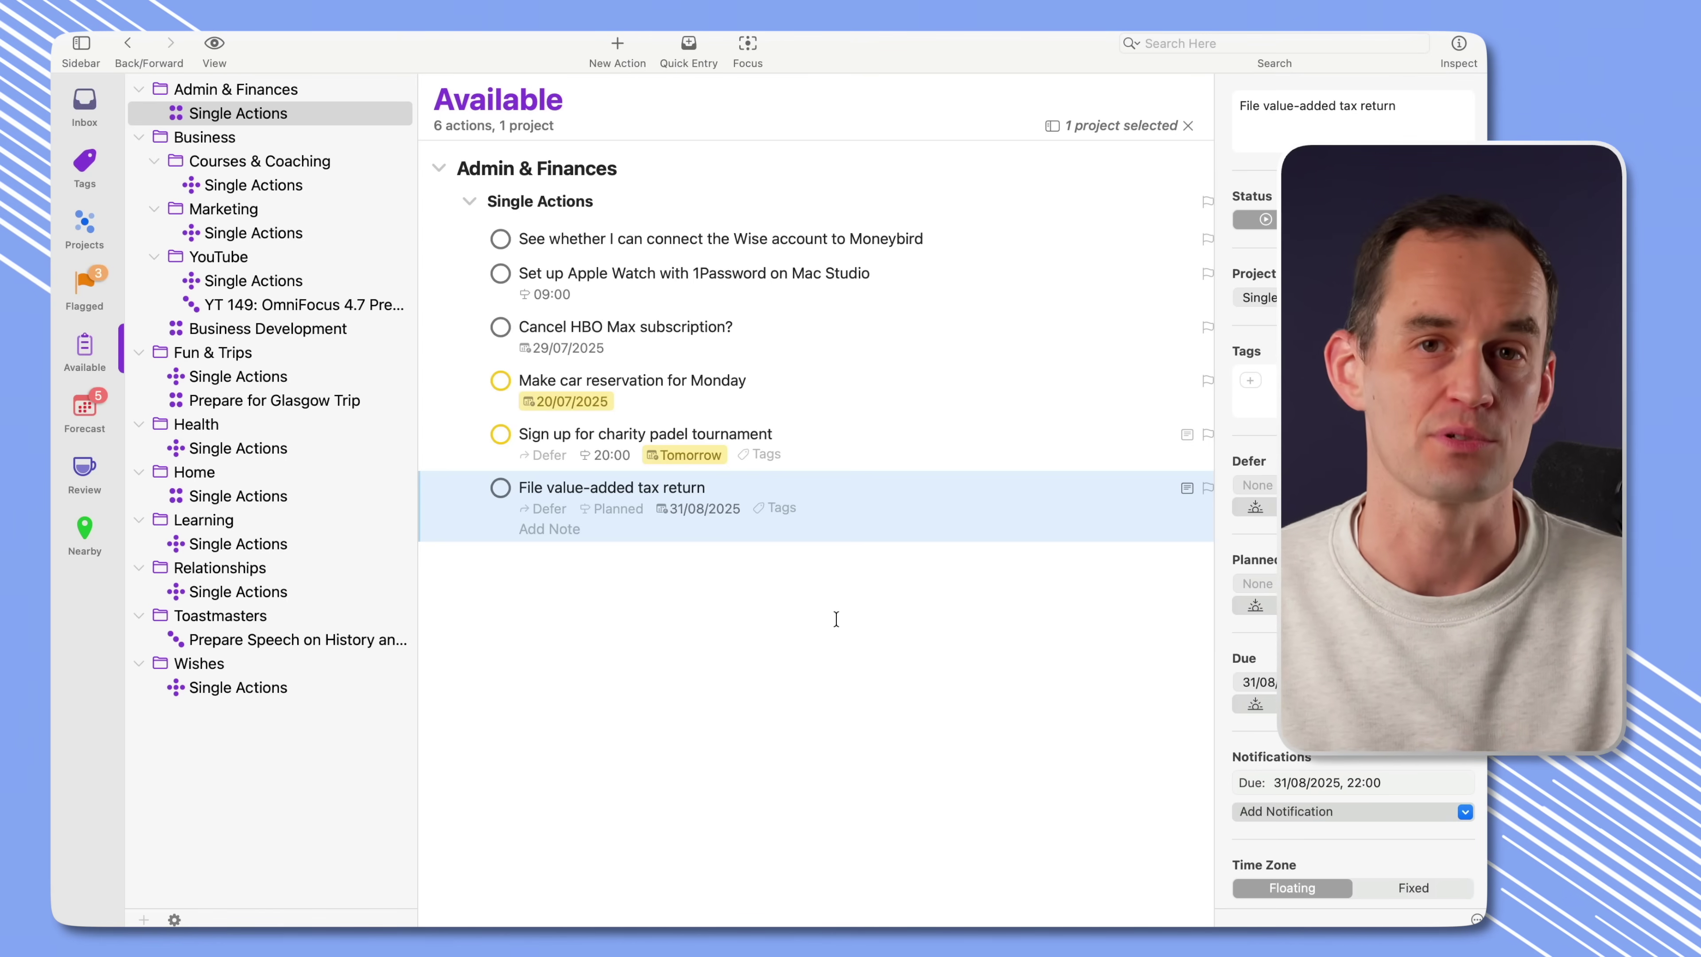
click(544, 489)
text(July)
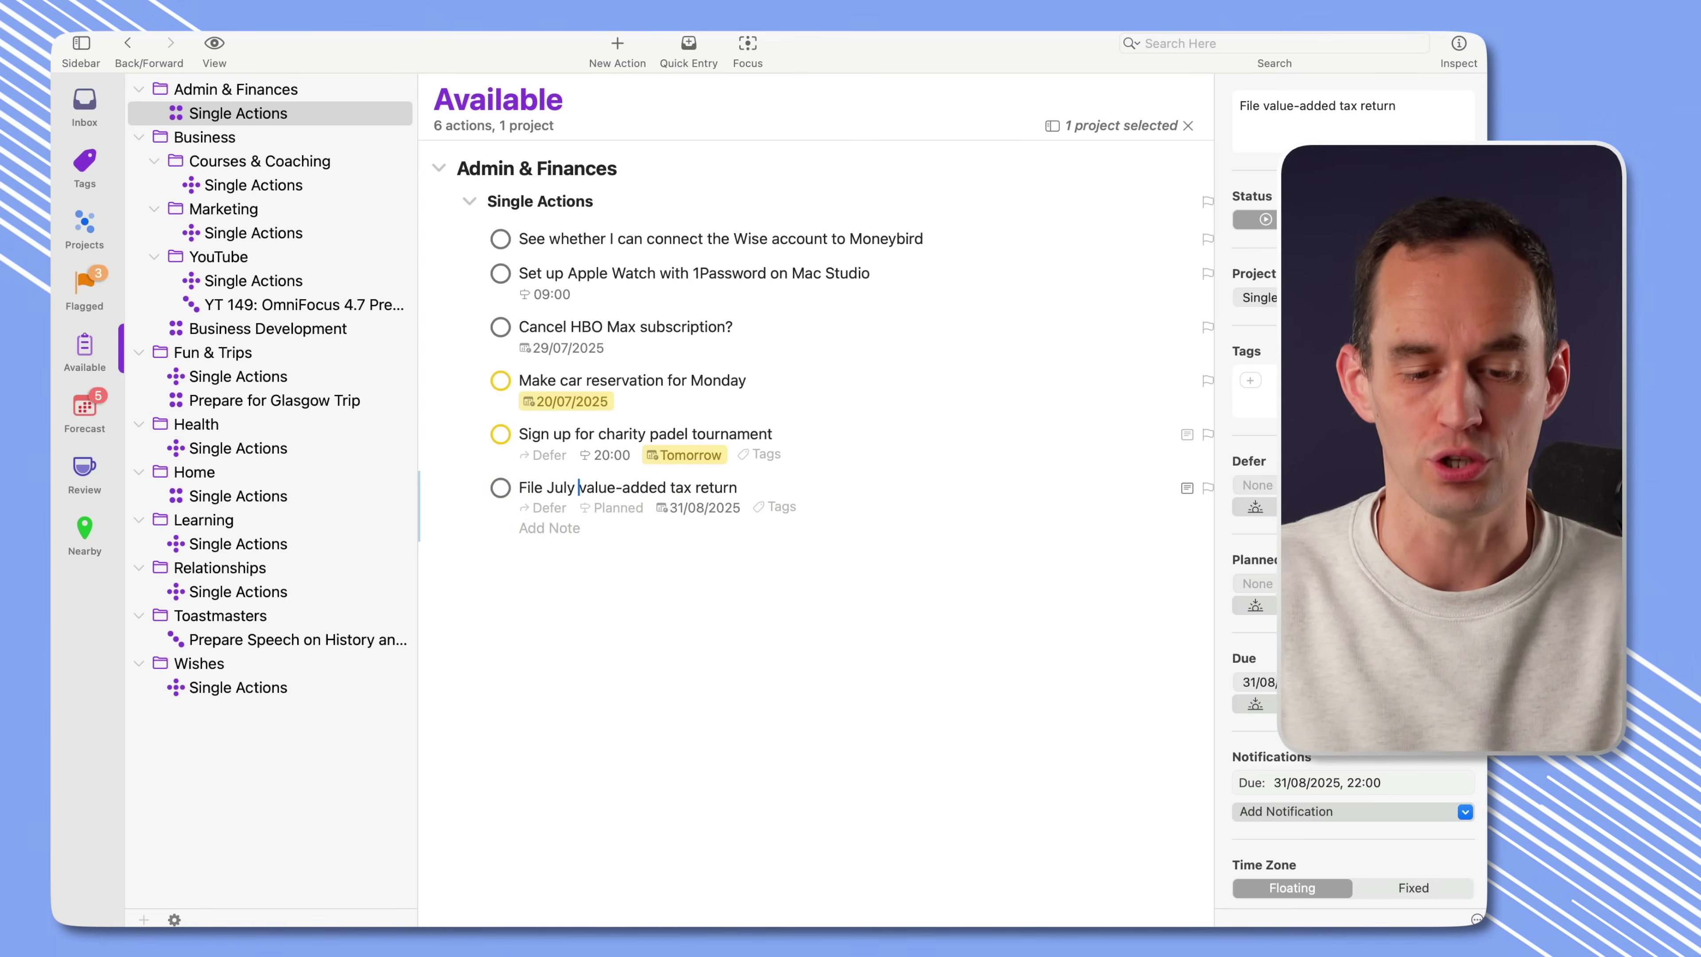
key(Return)
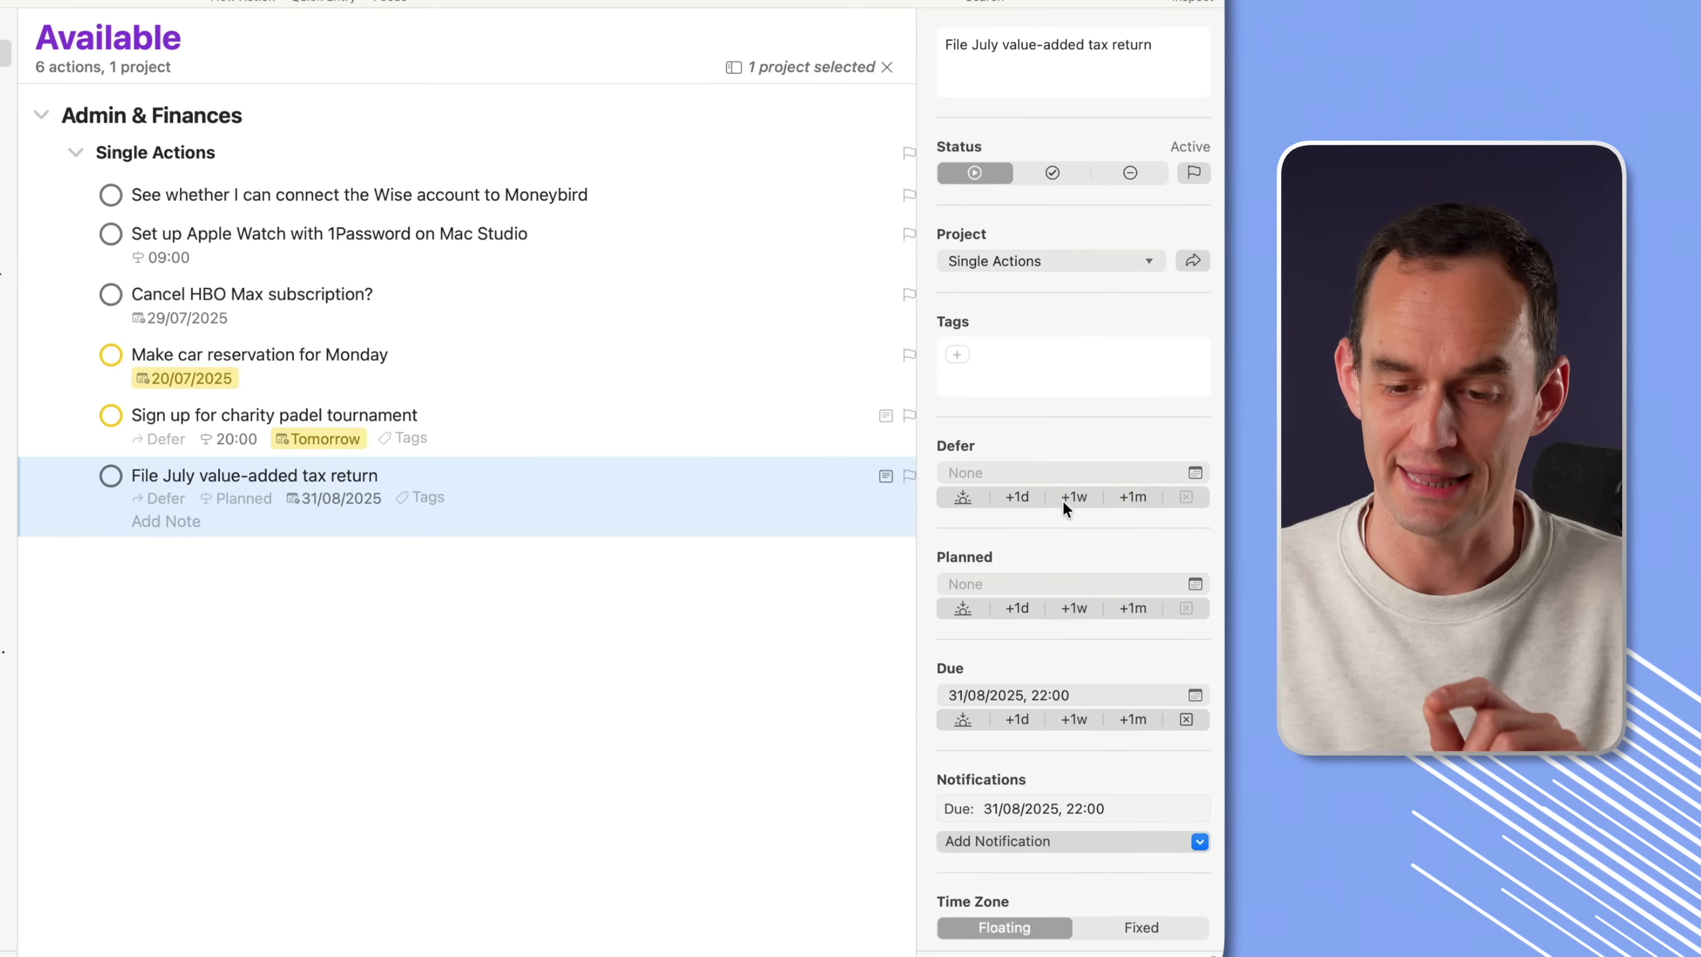
Defer "File July value-added tax return" until Aug 1.
click(1066, 473)
text(aug 1)
key(Return)
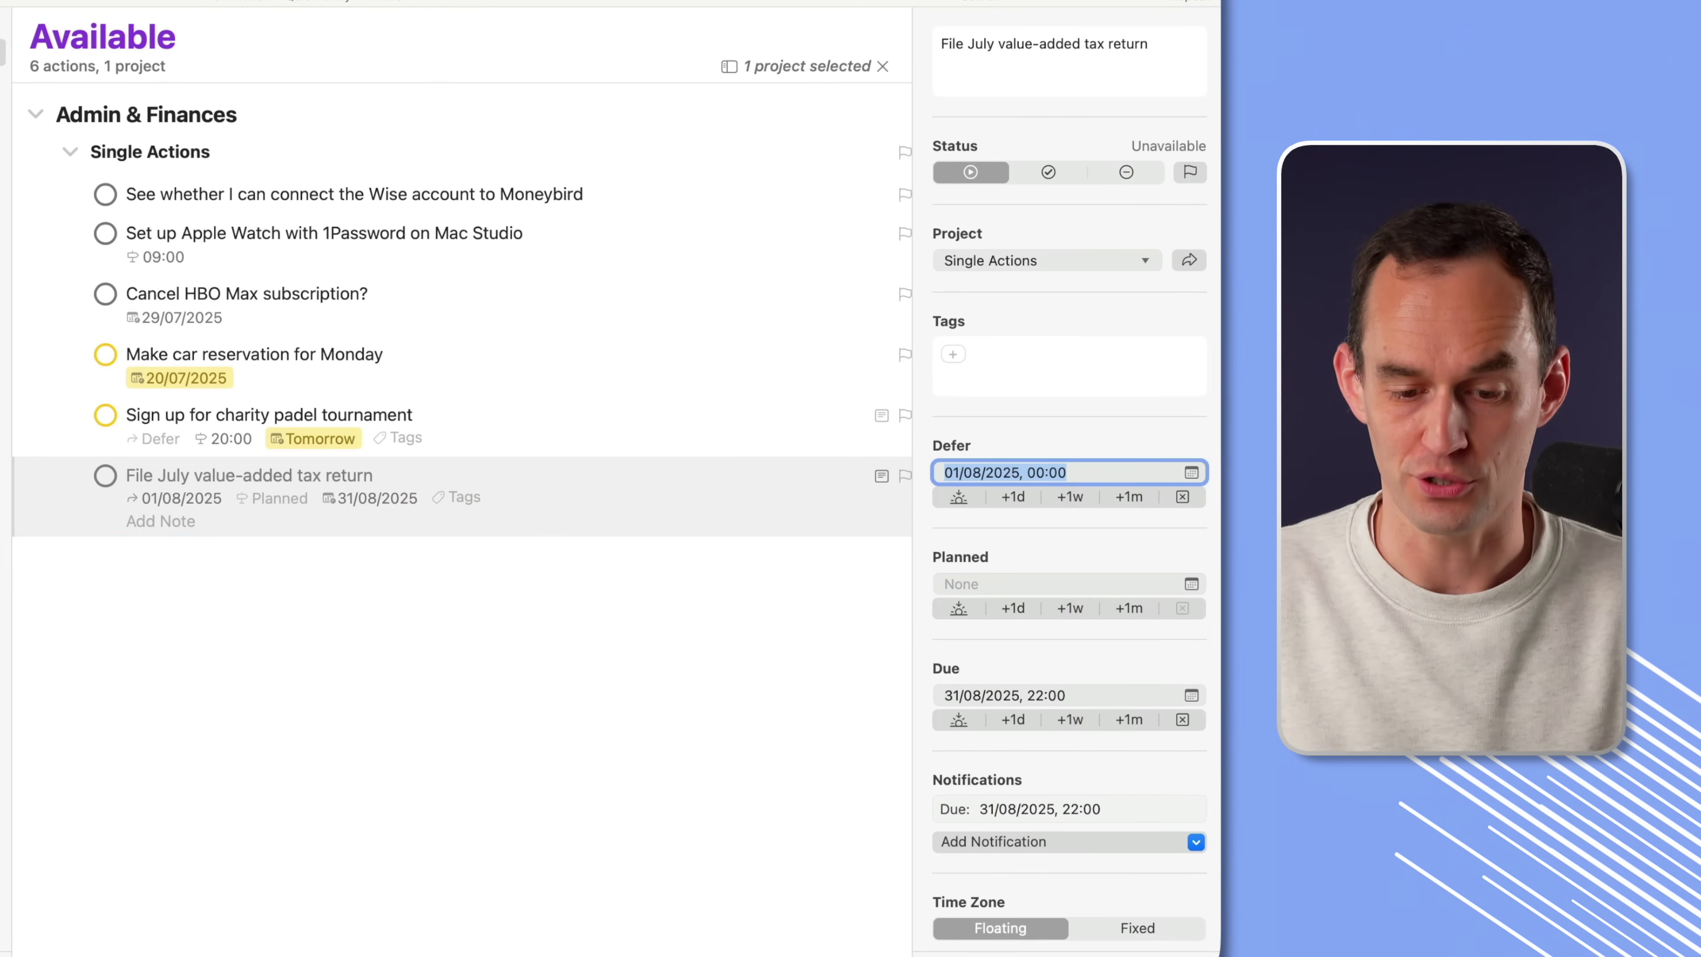
click(535, 672)
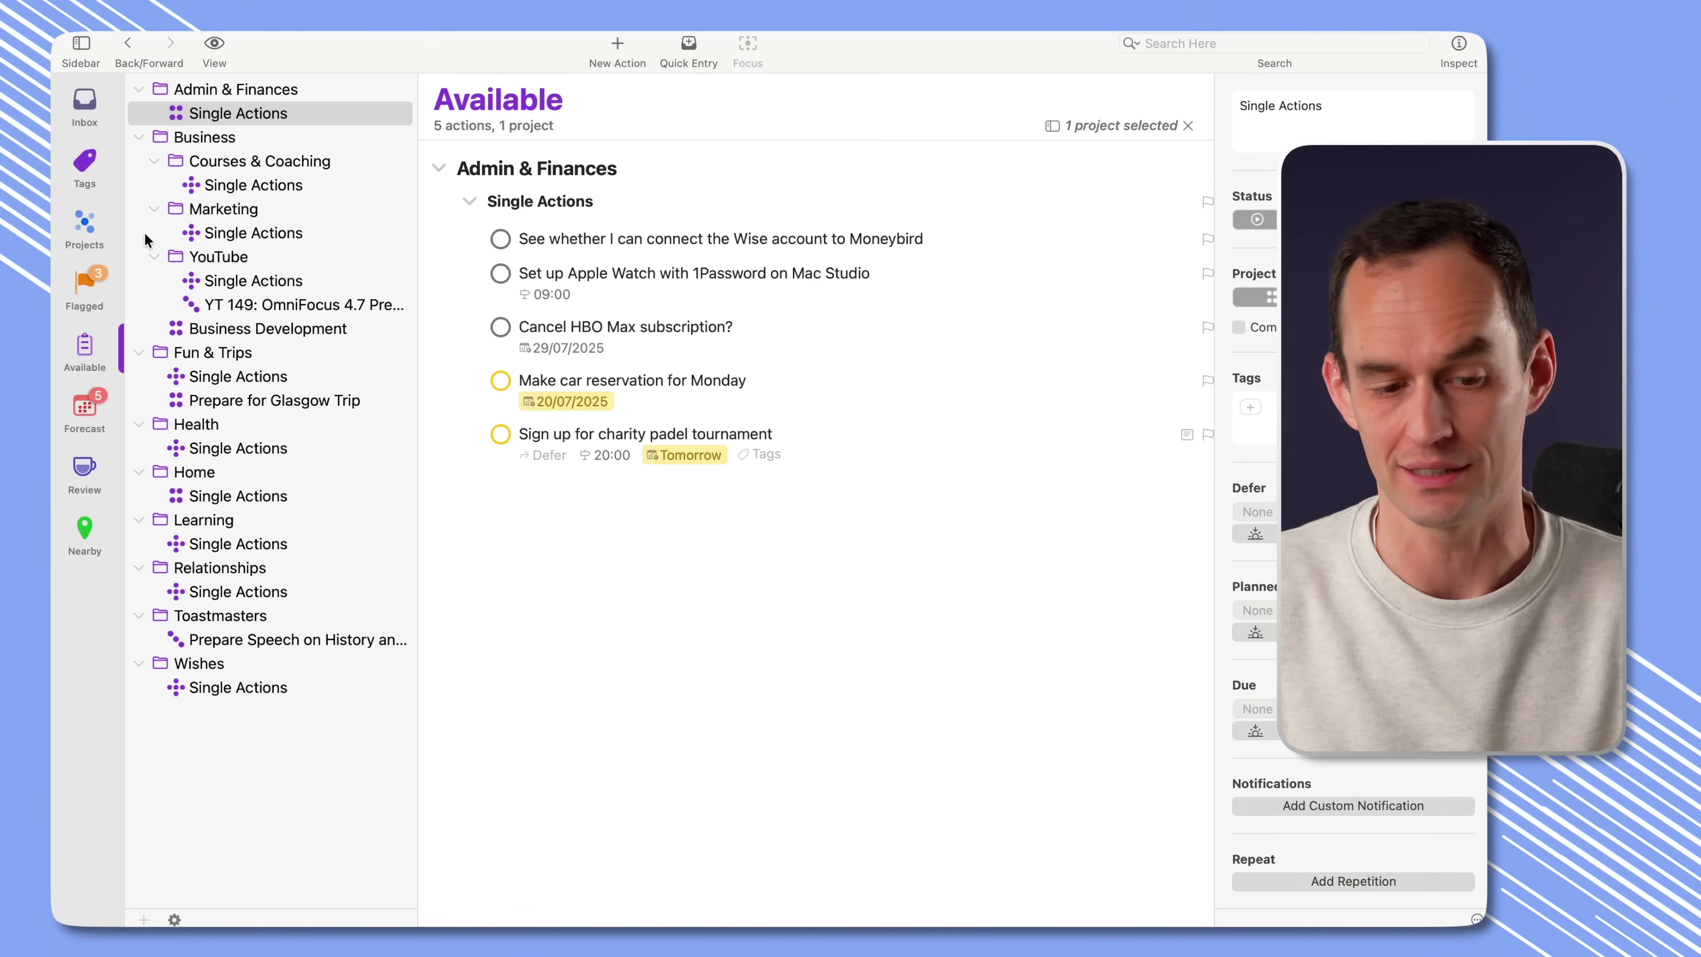
In the Projects perspective, set the planned date of "File July value-added tax return" to Aug 5.
click(94, 223)
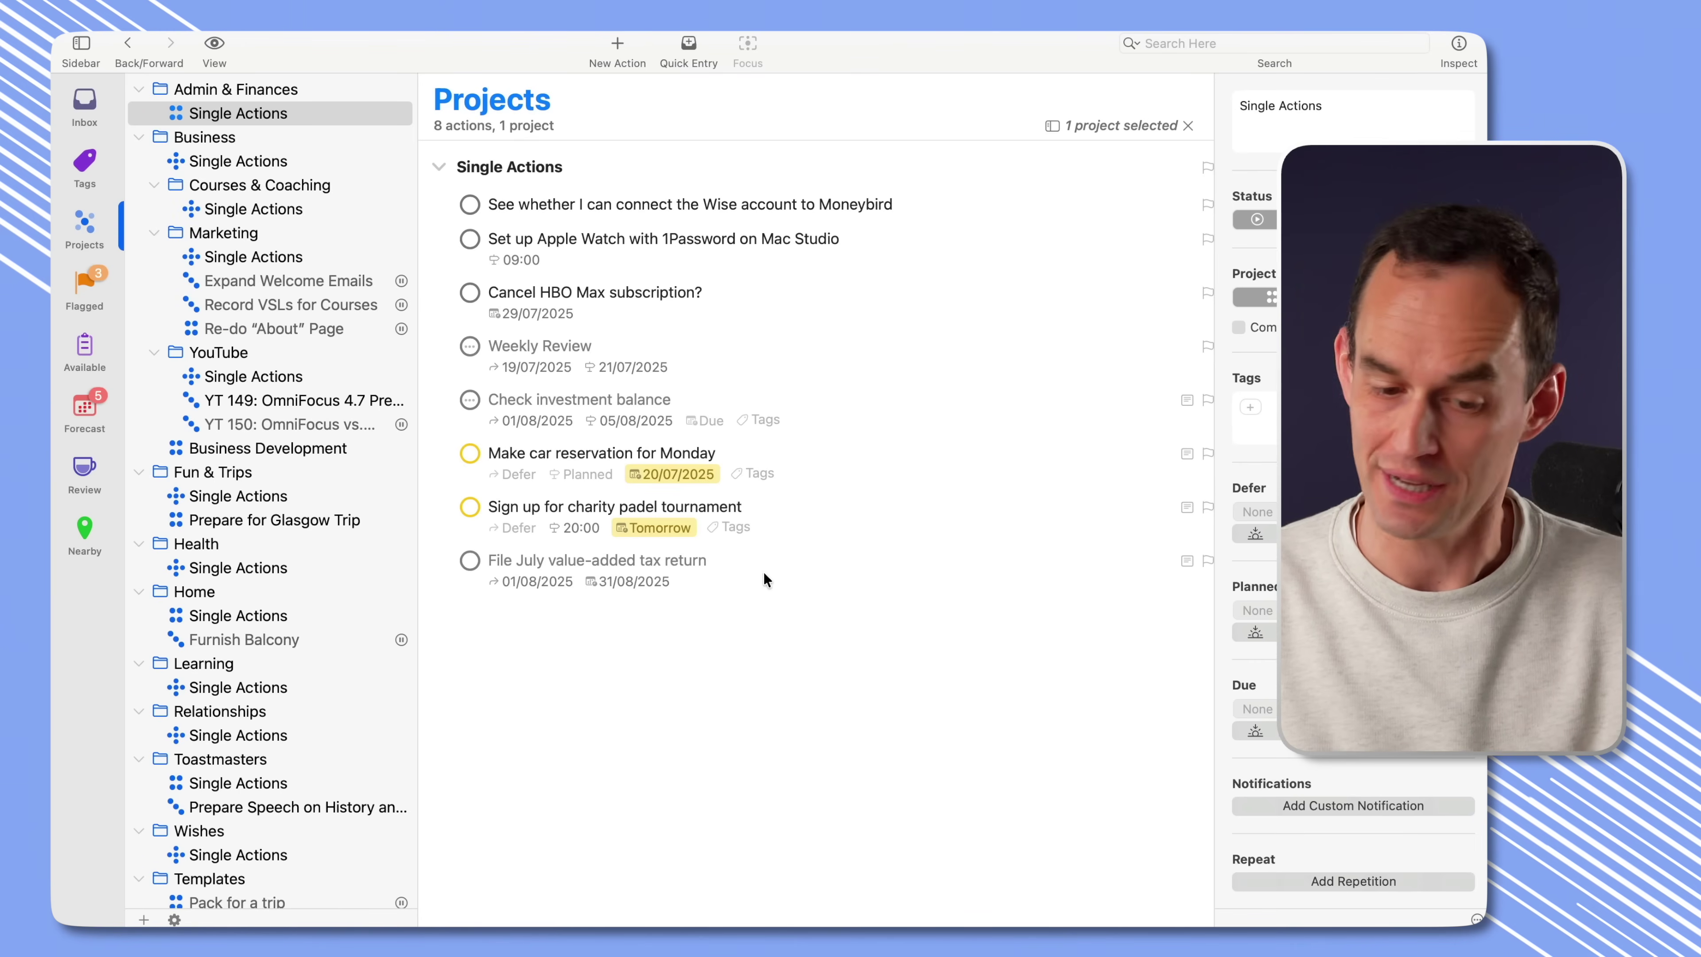
click(824, 574)
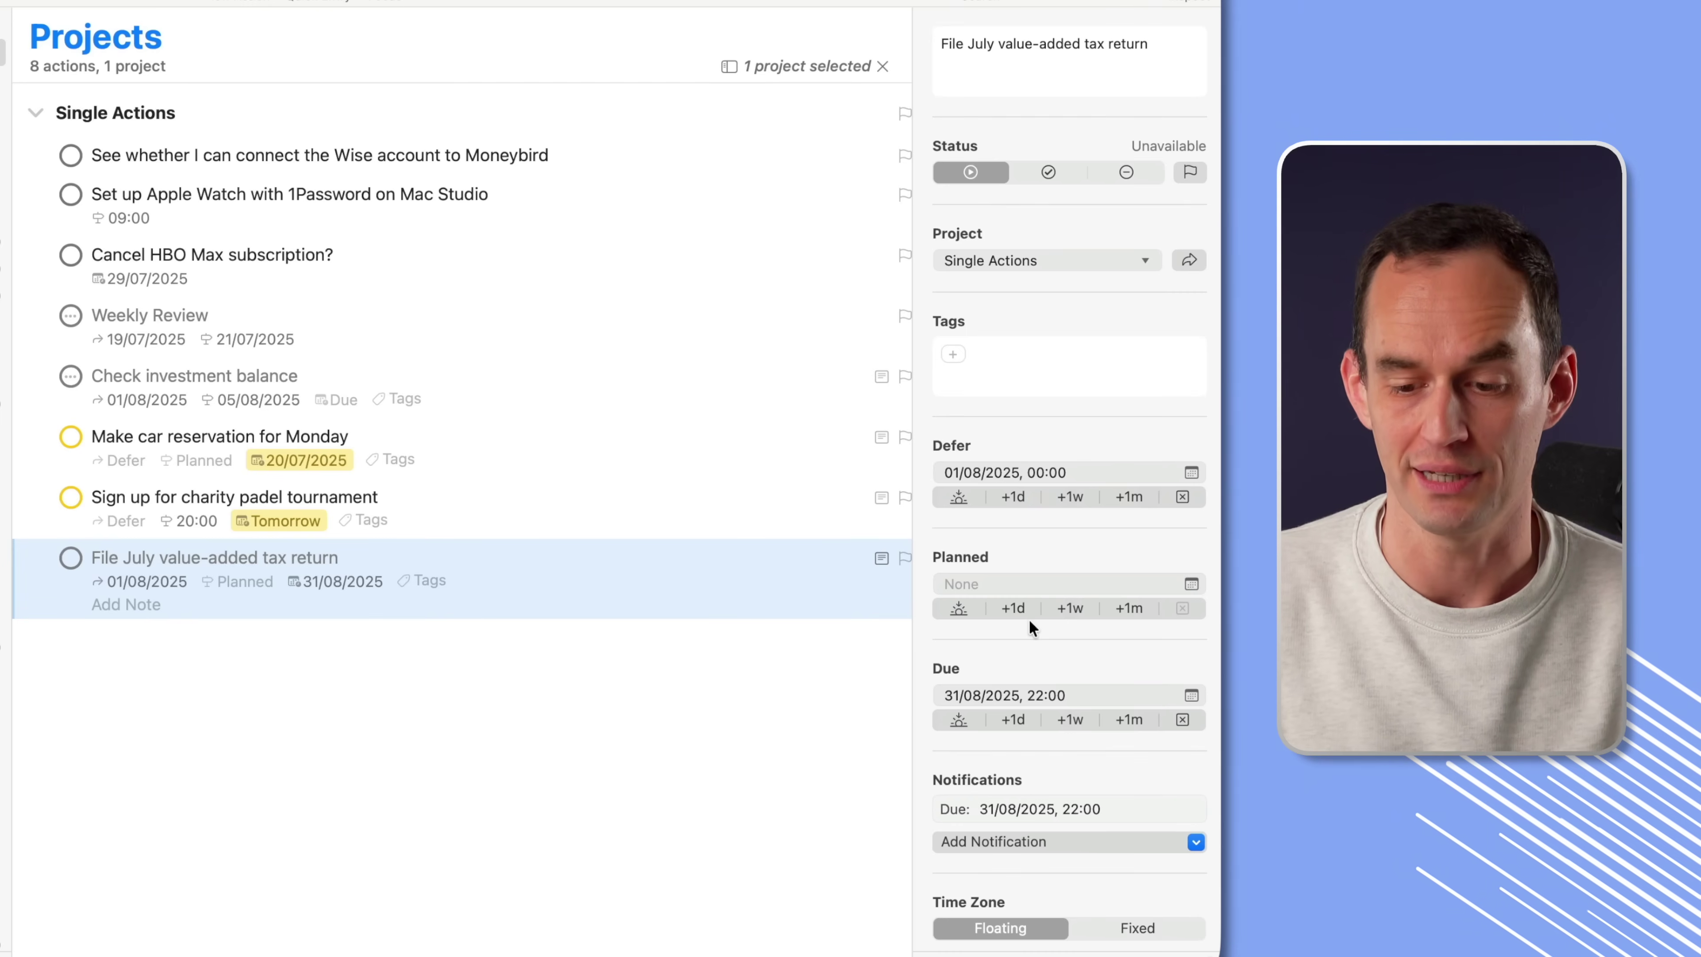
click(998, 581)
text(au)
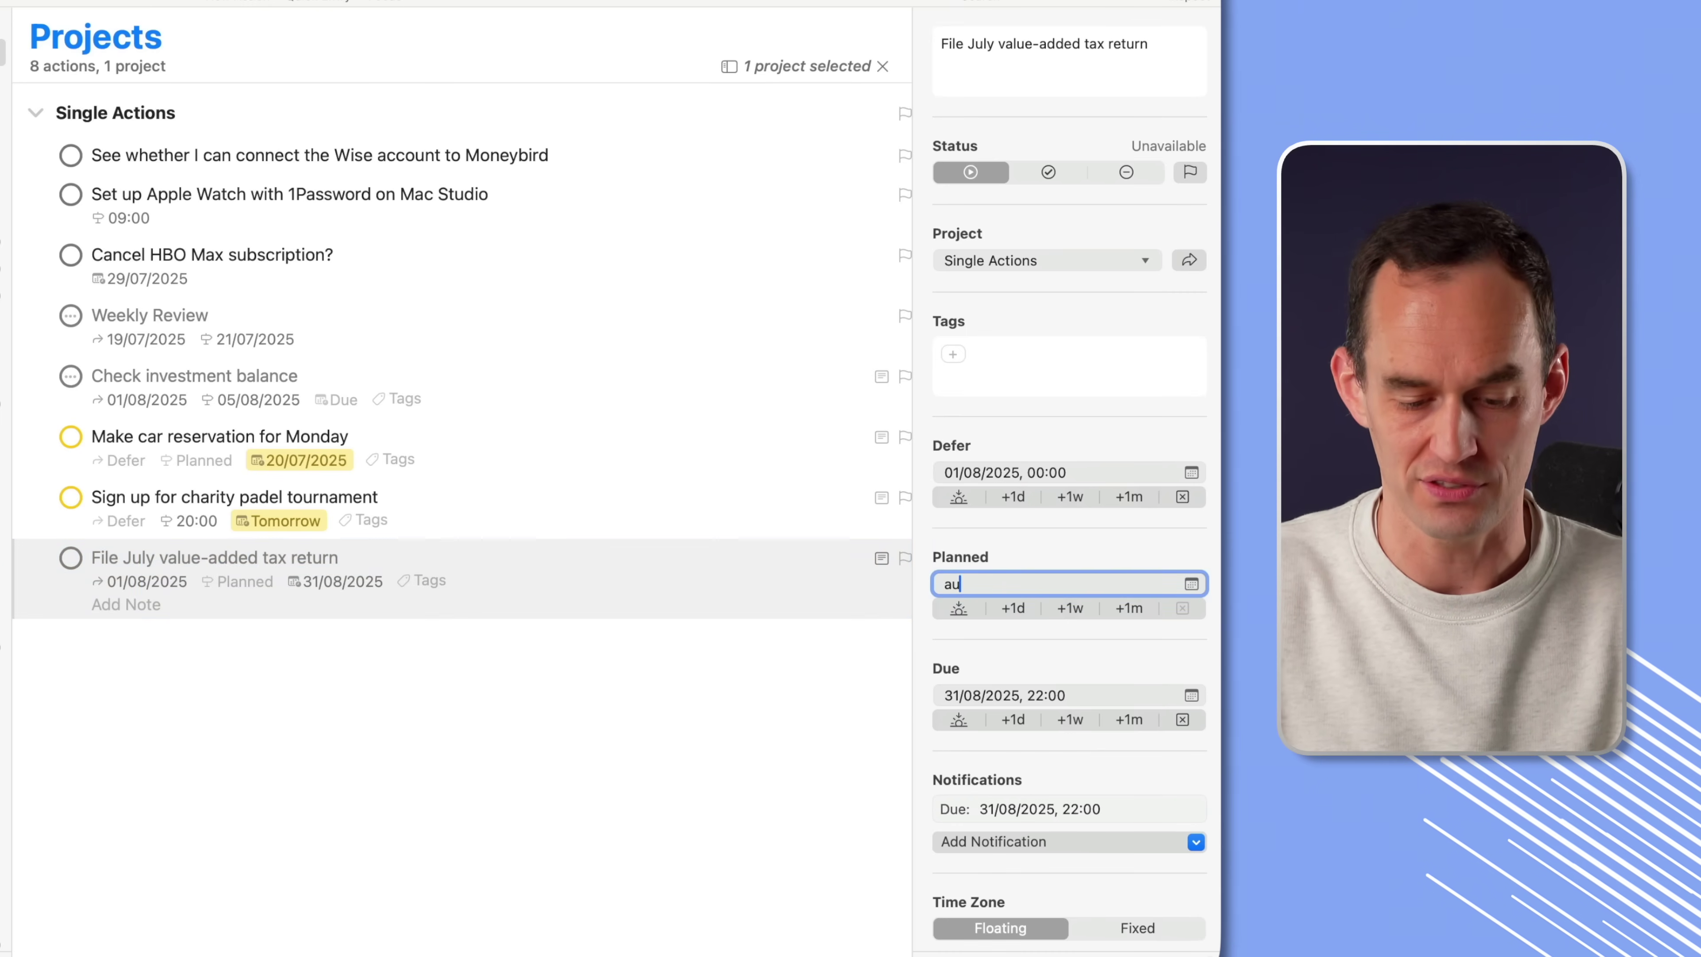
text(g 5)
key(Return)
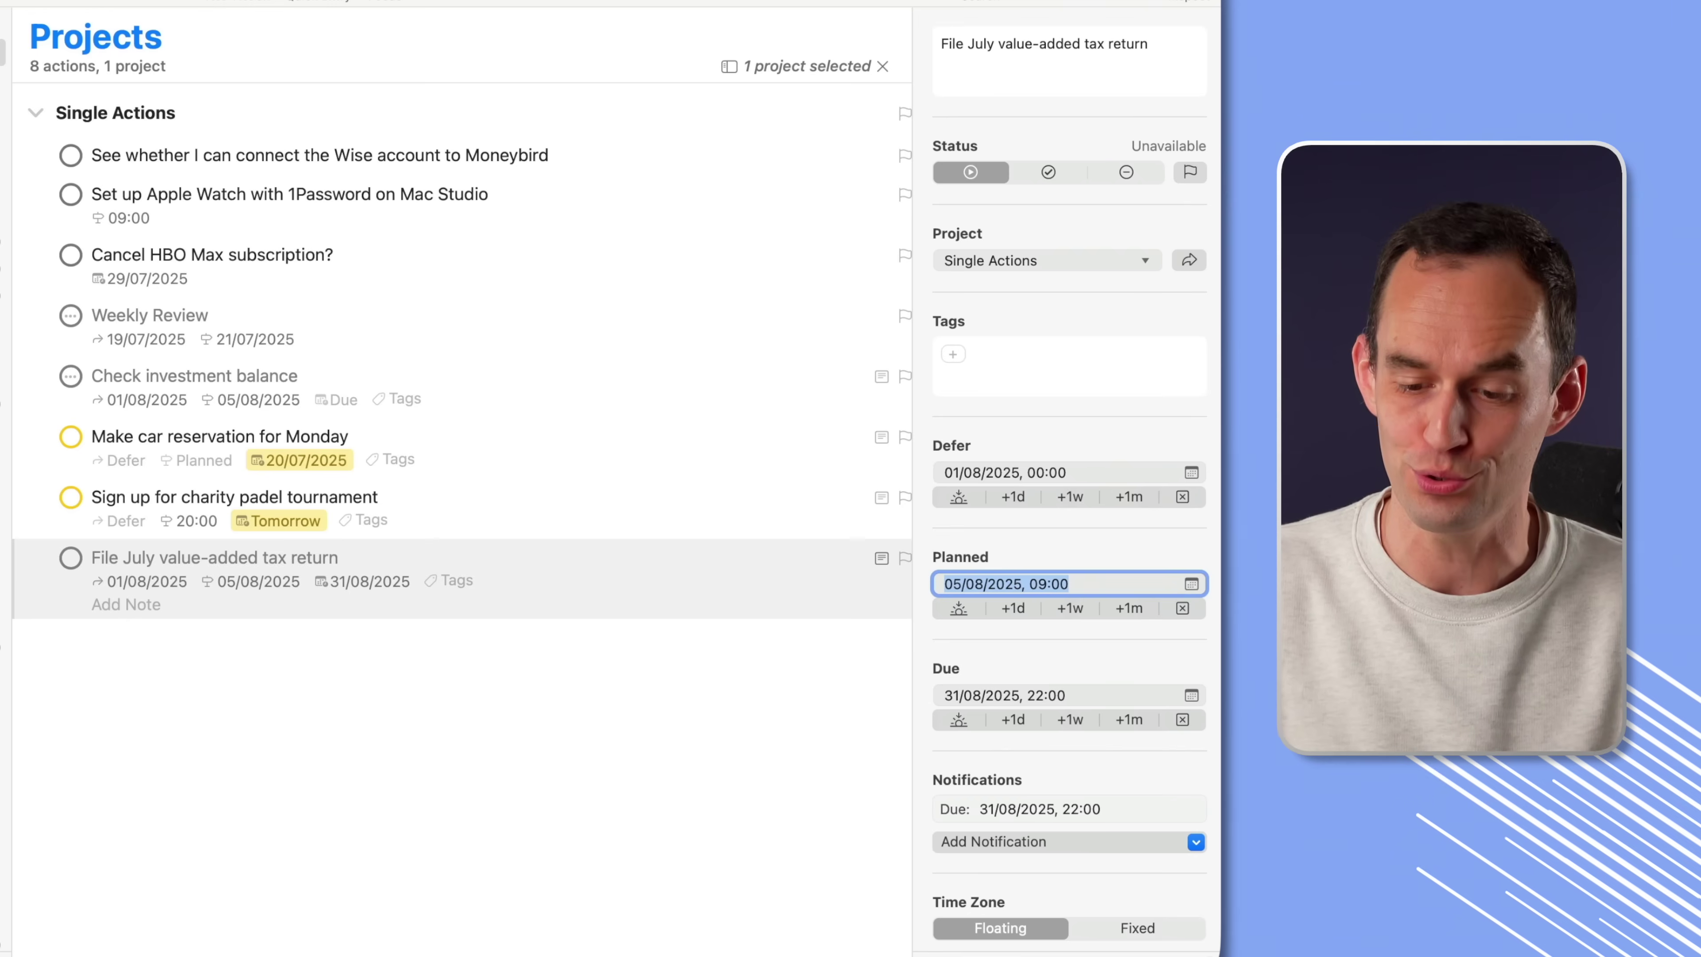
click(828, 654)
Add a regular repetition based on the planned date to "File July value-added tax return" and change its repeat frequency.
click(616, 556)
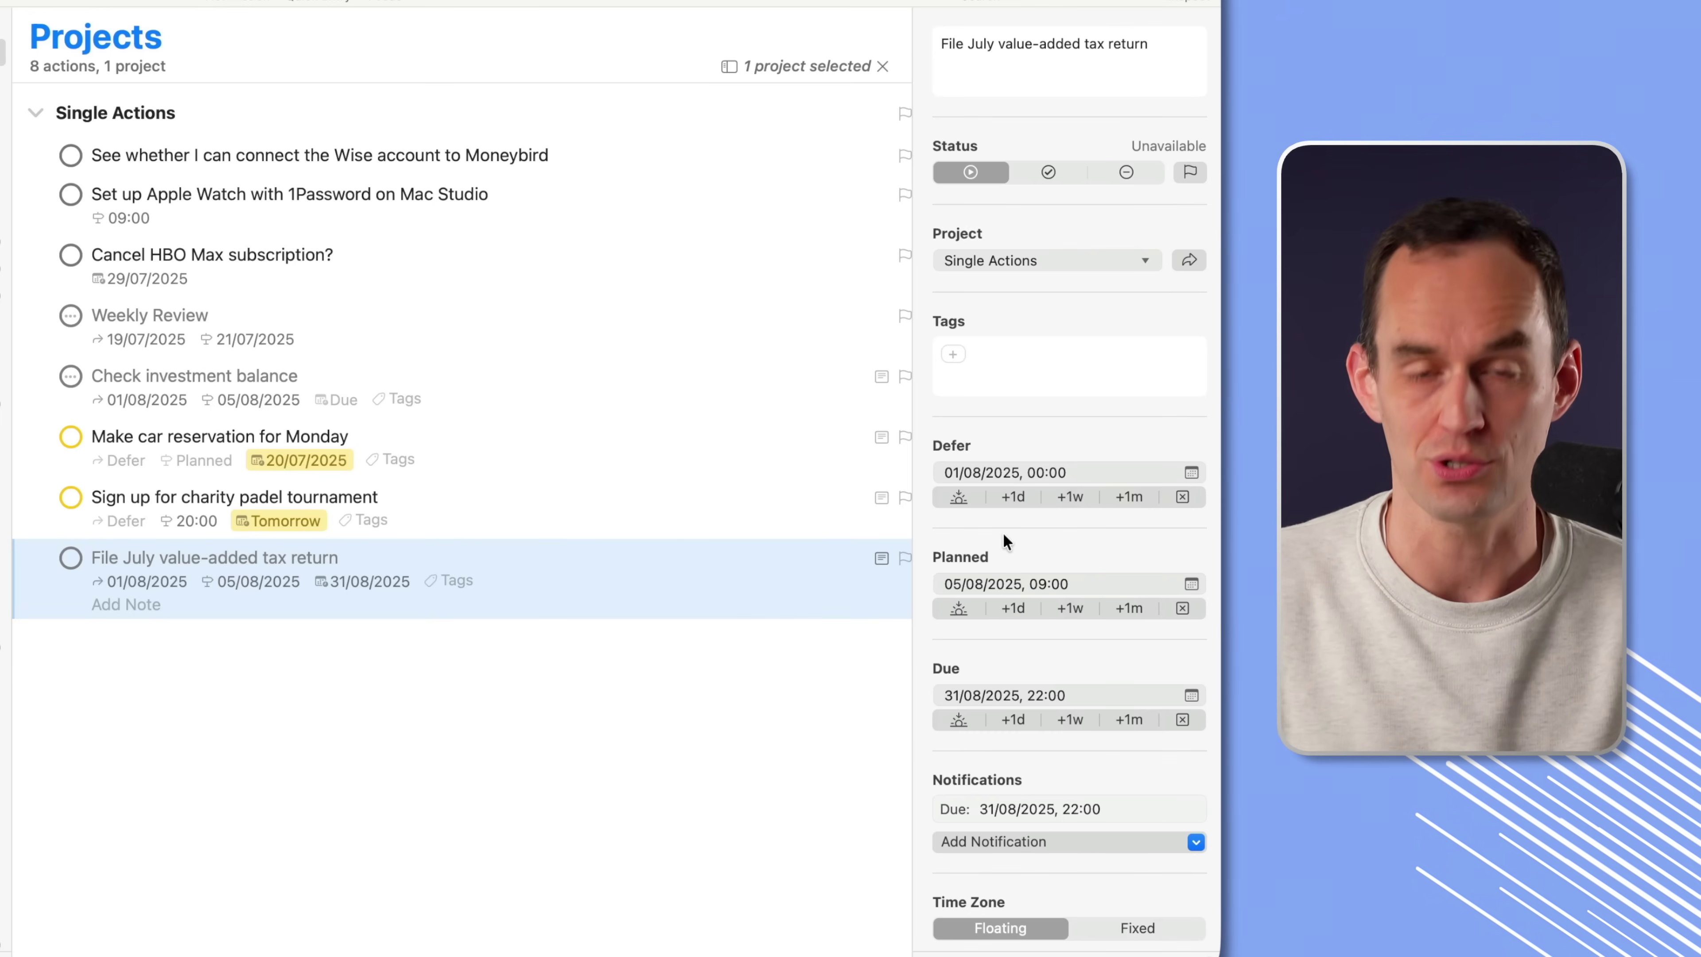
scroll(1041, 652, down, 5)
scroll(1041, 652, down, 2)
click(995, 724)
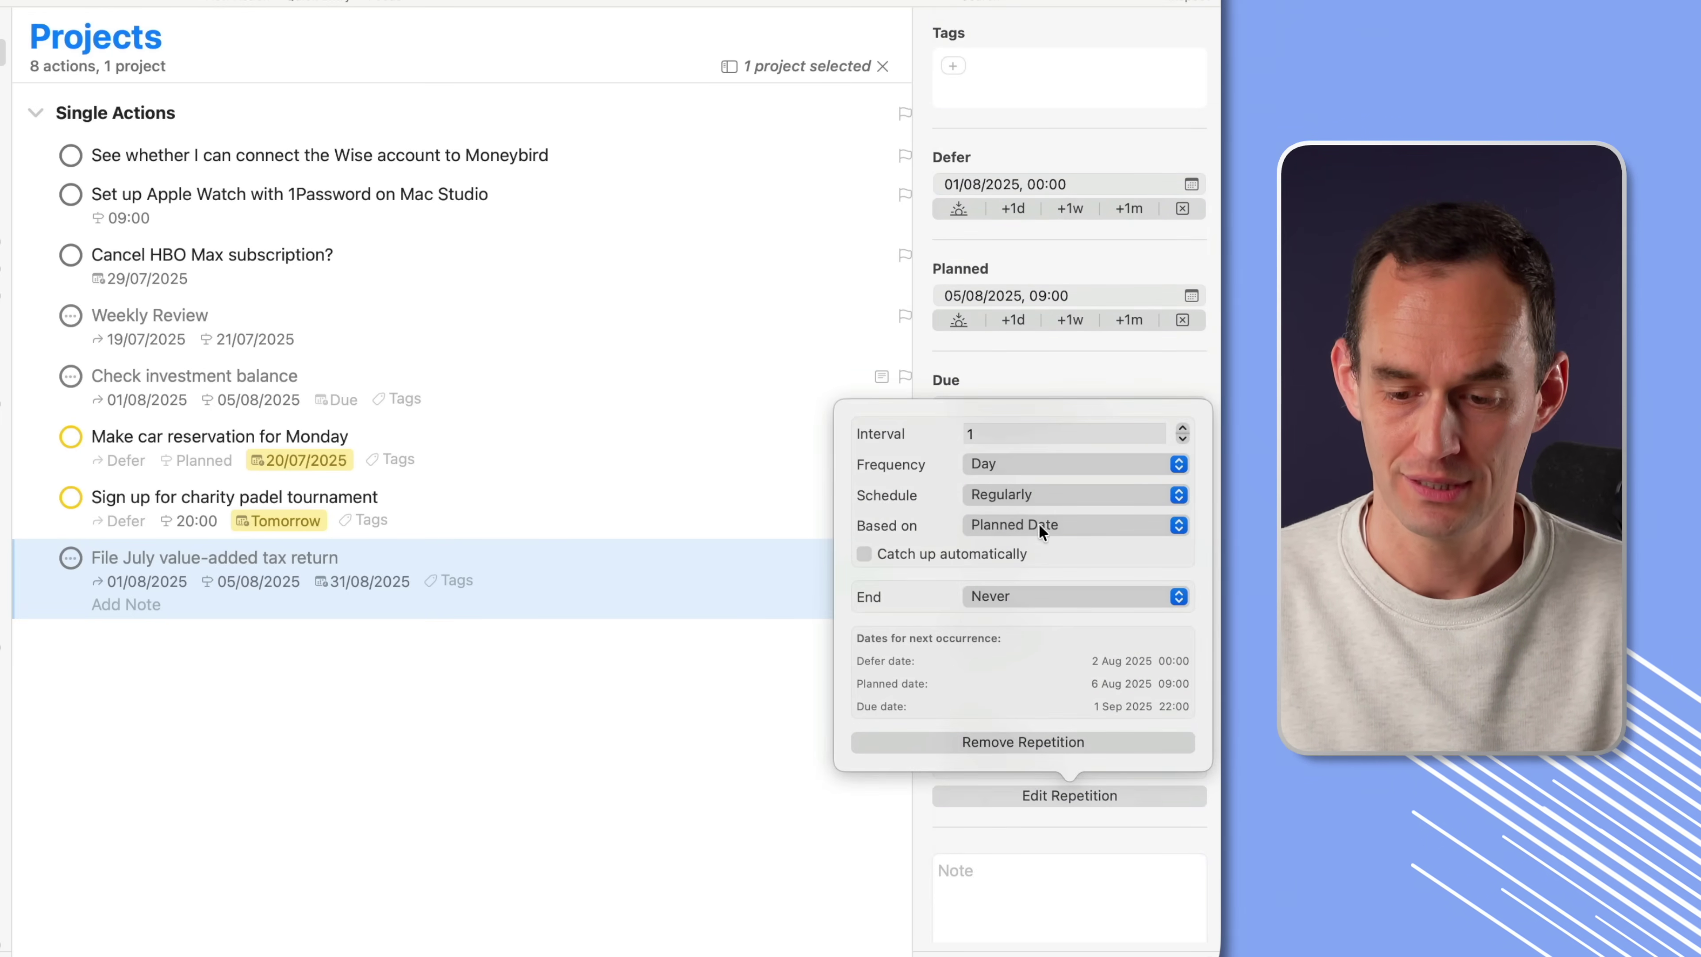
click(1018, 461)
click(992, 519)
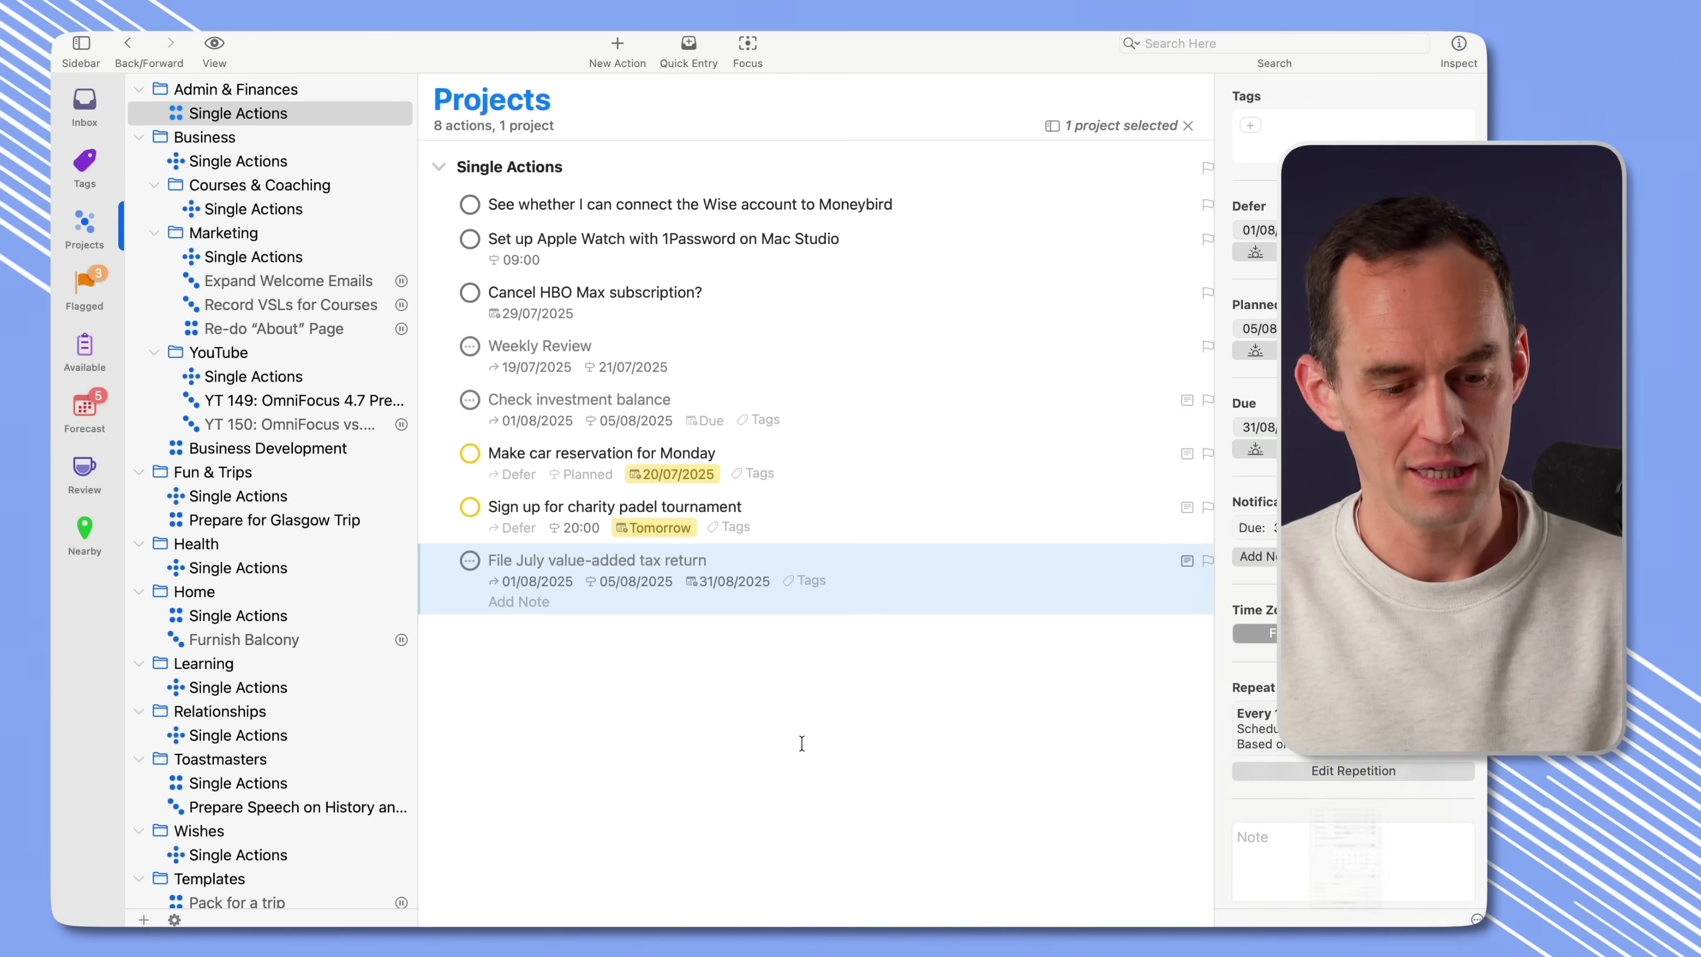
click(802, 740)
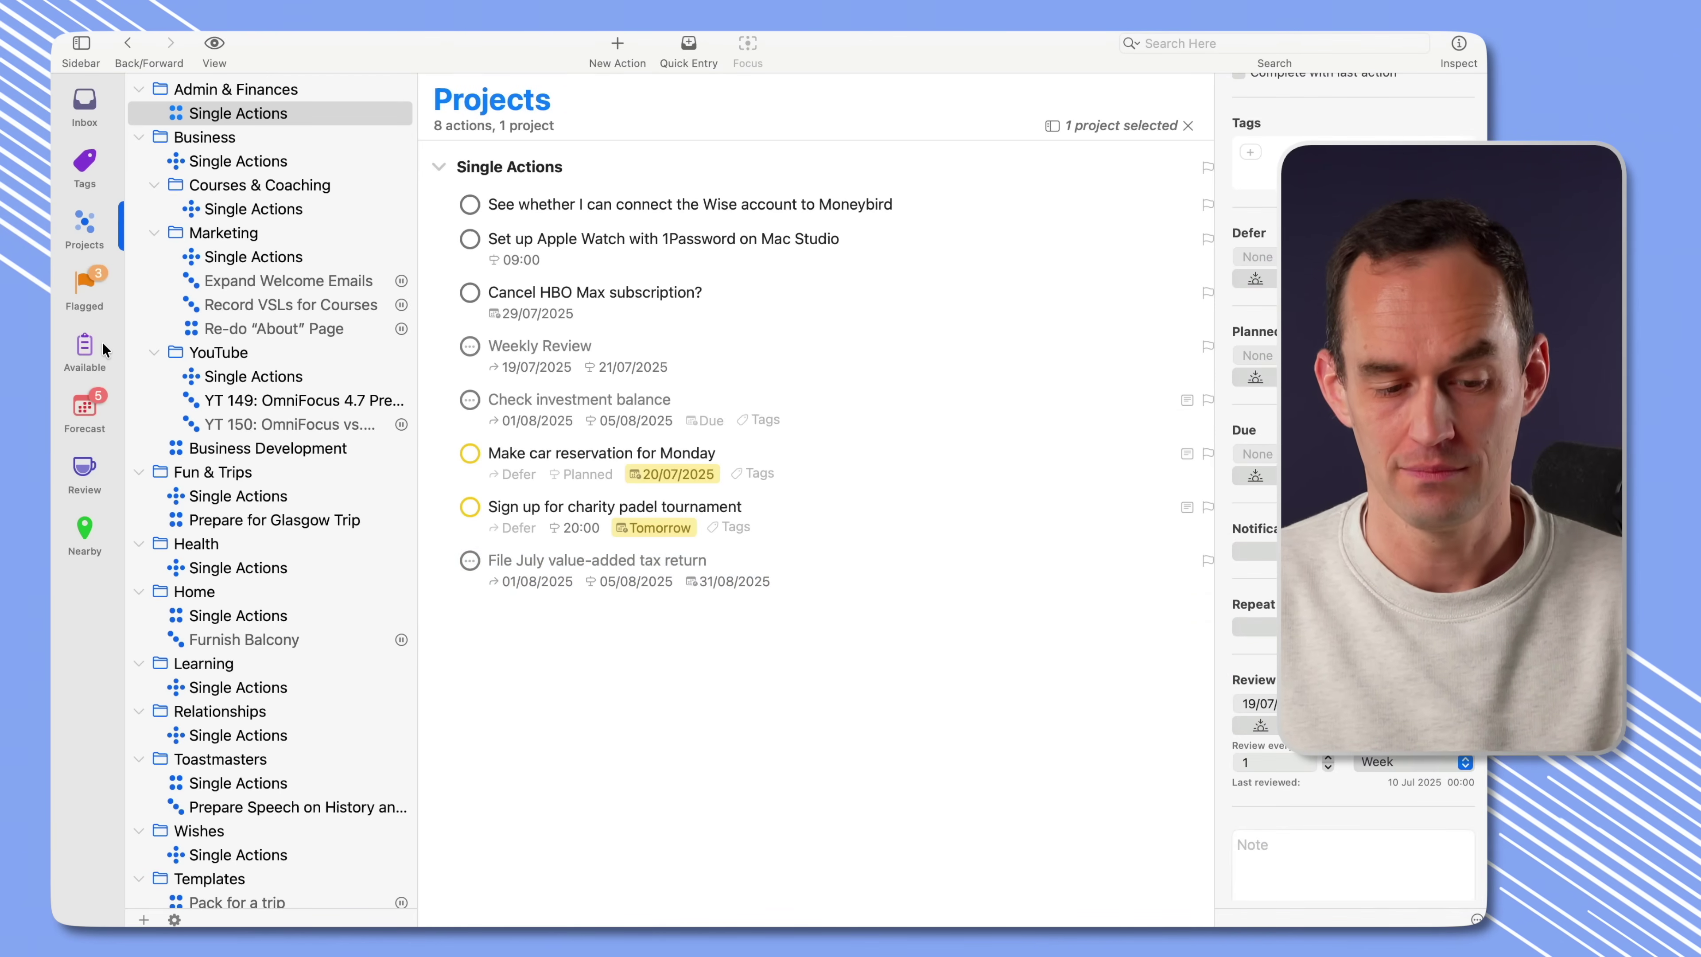
Show the Available perspective for the Admin & Finances single actions and check which actions it lists.
click(84, 349)
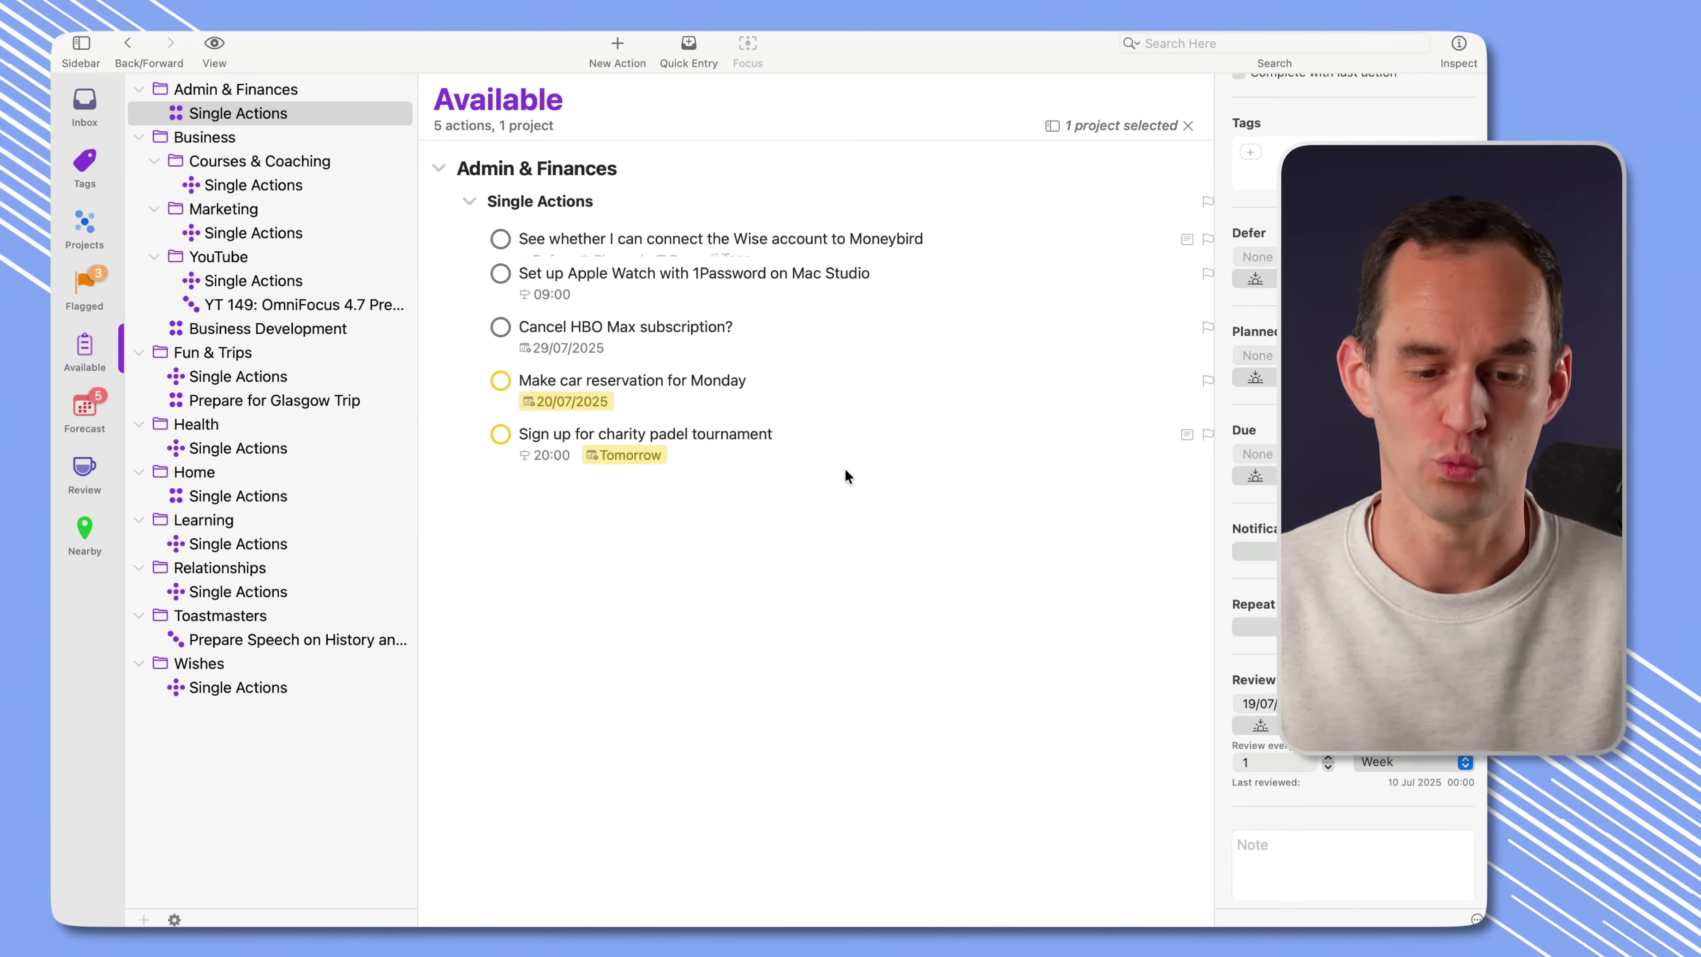